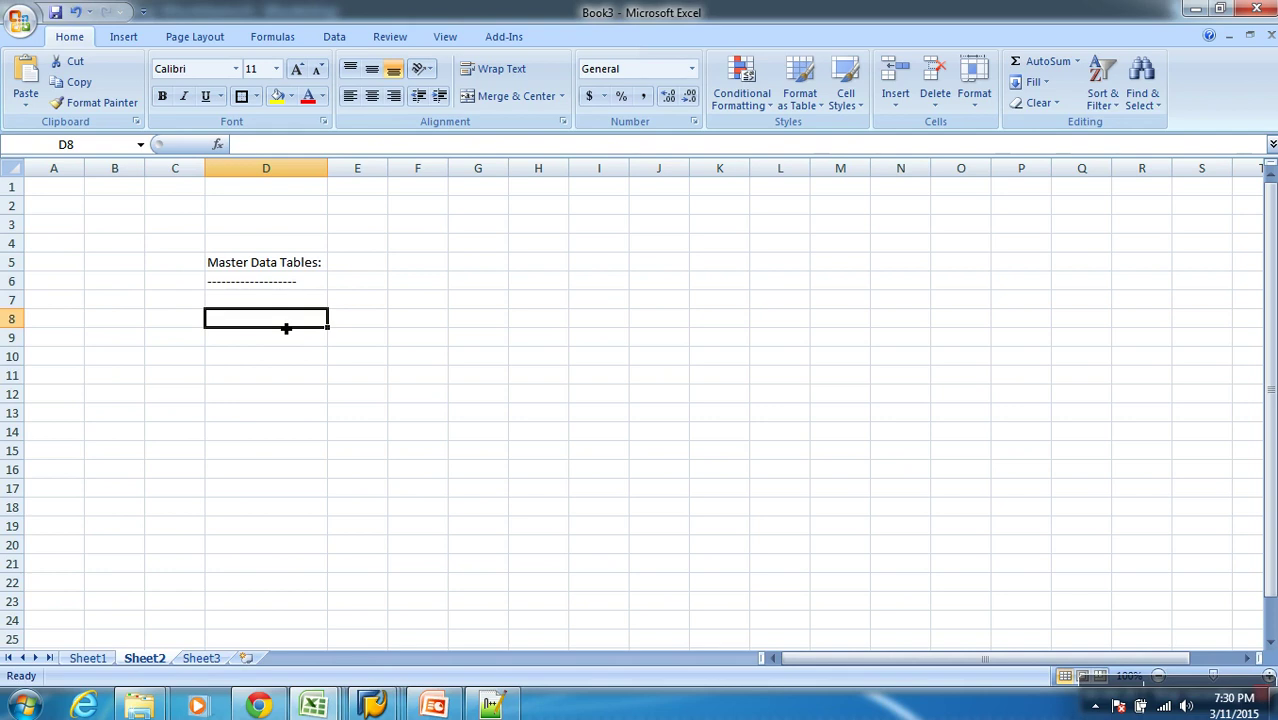
# Step: Enter "ATTR, TEXT, HIER" in cell D8 and "Material Master Data" in cell D10
pyautogui.write('A')
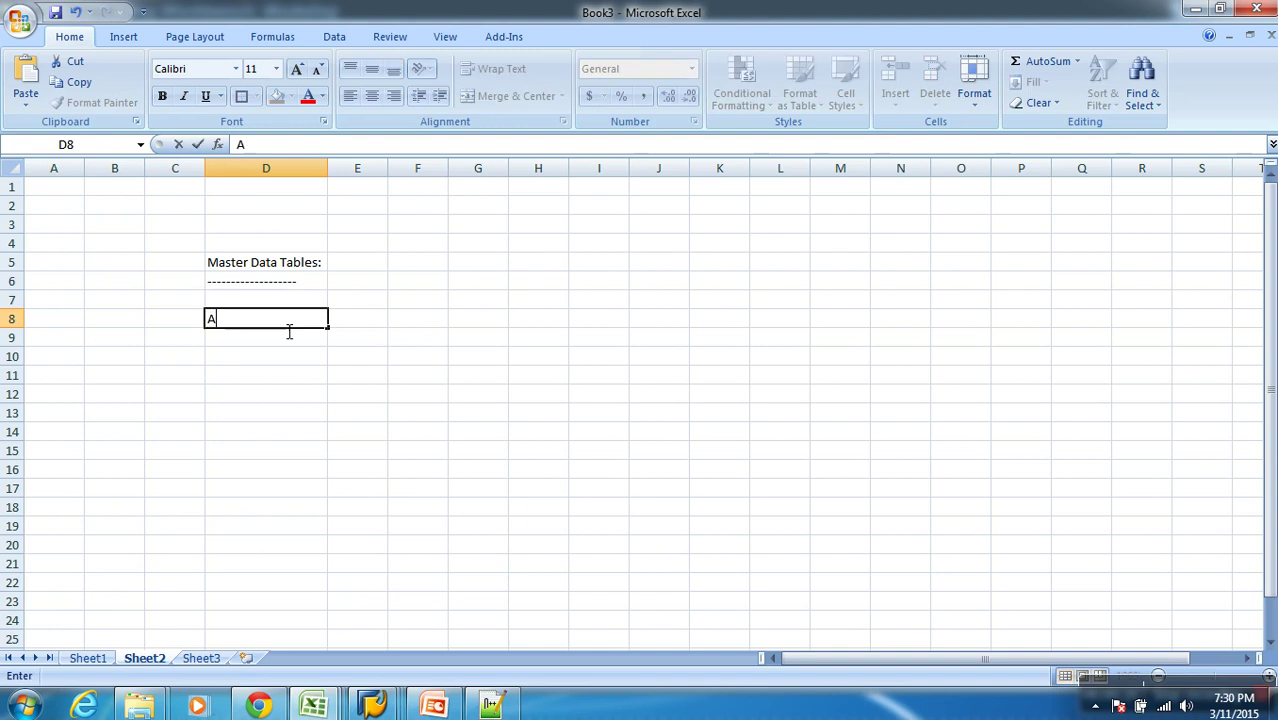
pyautogui.write('TTR, TEXT, HIER')
pyautogui.press('Return')
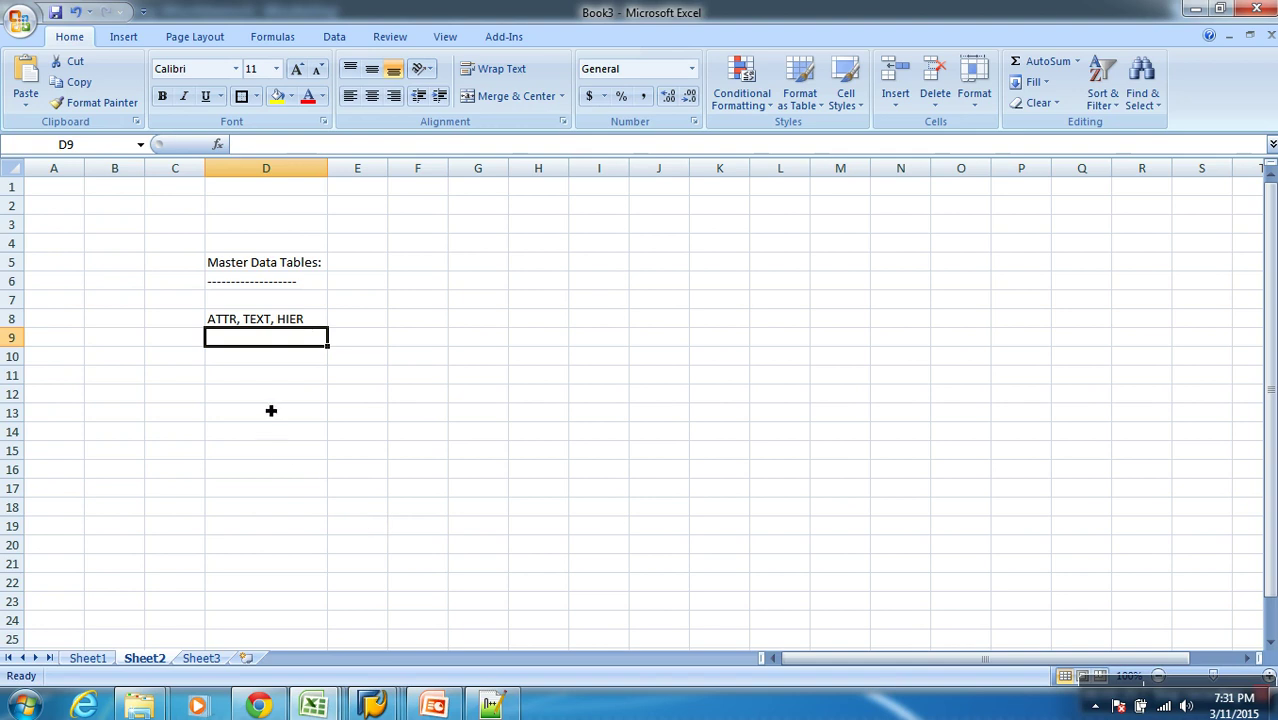
pyautogui.click(269, 359)
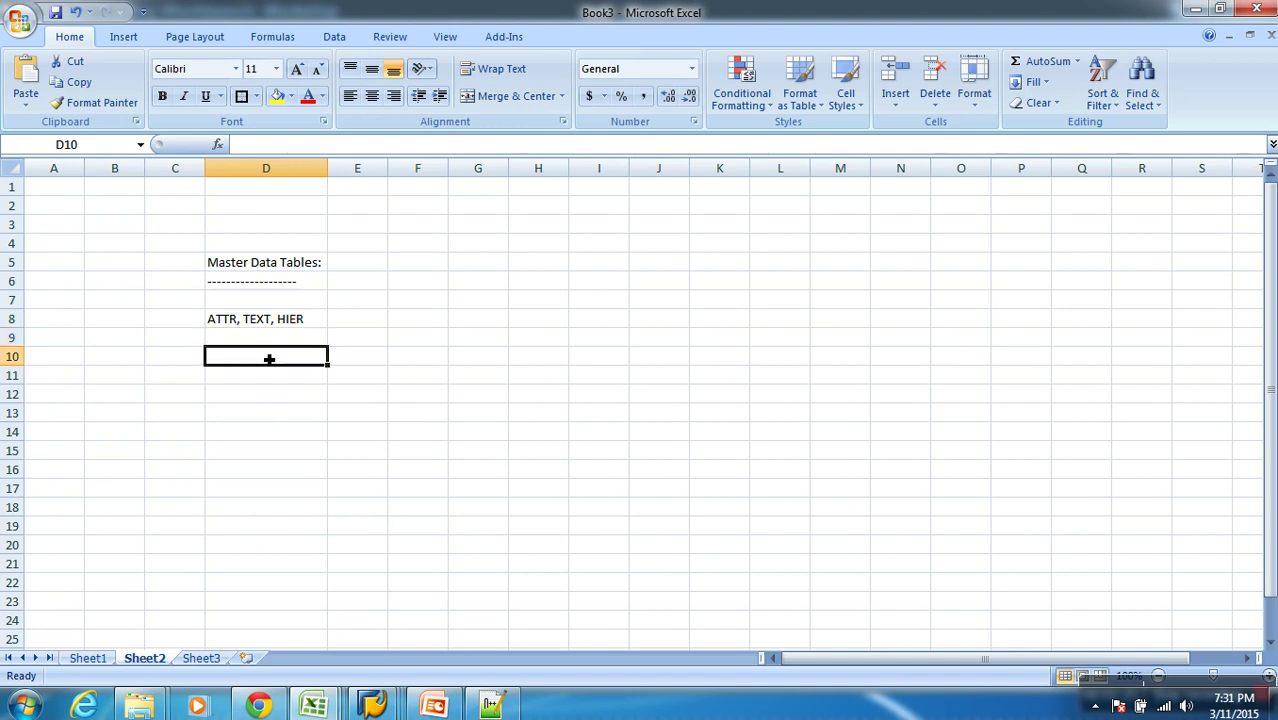
pyautogui.write('Mate')
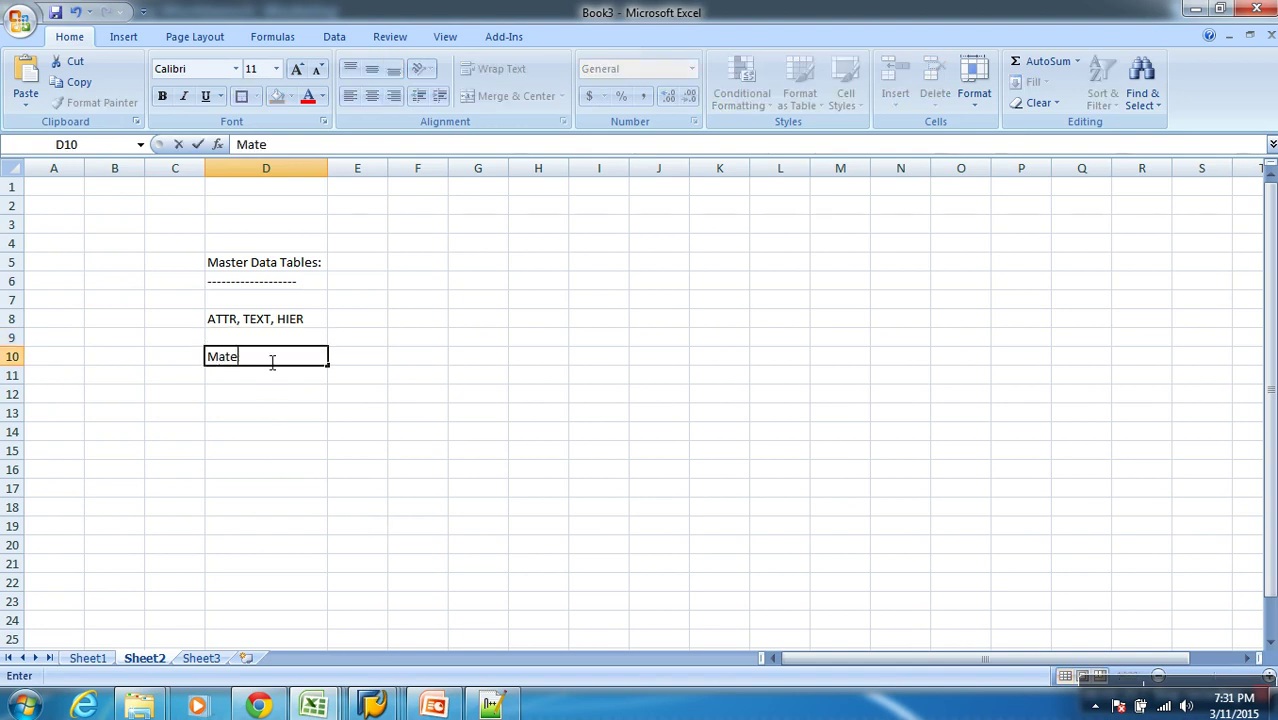
pyautogui.write('rial Master Data')
pyautogui.click(342, 394)
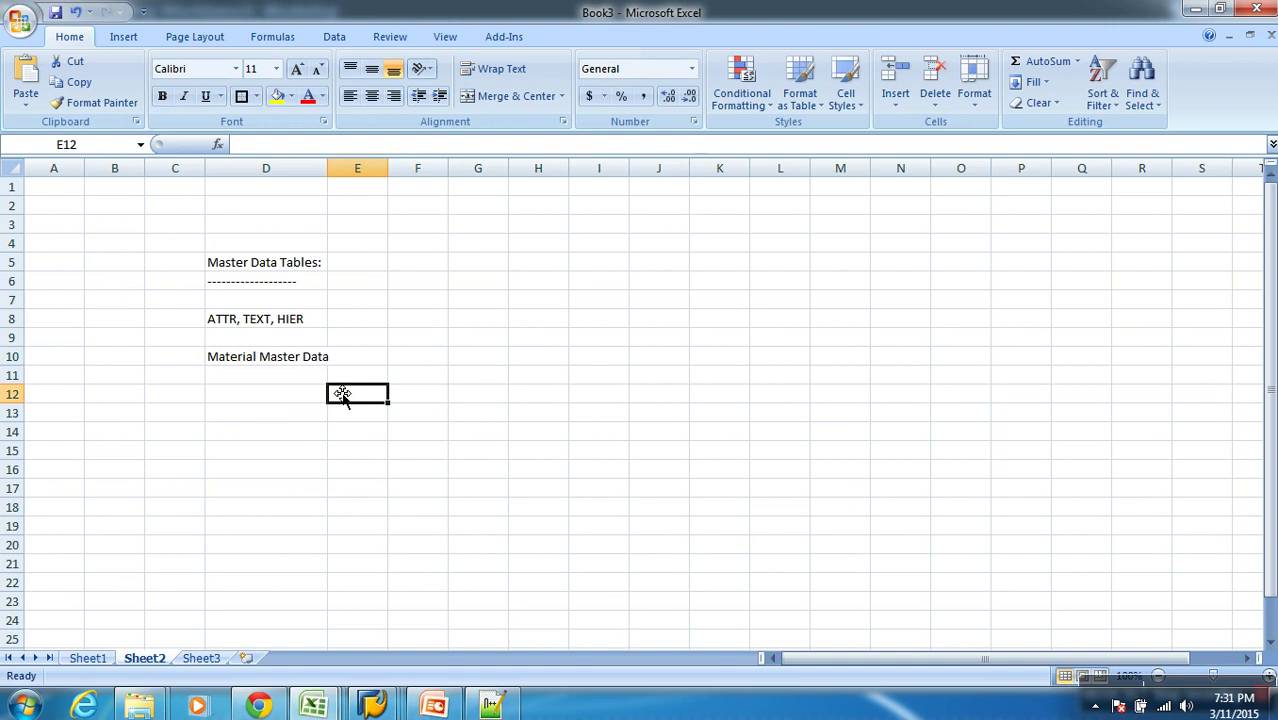
# Step: Enter the column headers MNO, MTYPE, MGROUP and MPRICE in cells D13 to G13
pyautogui.click(280, 415)
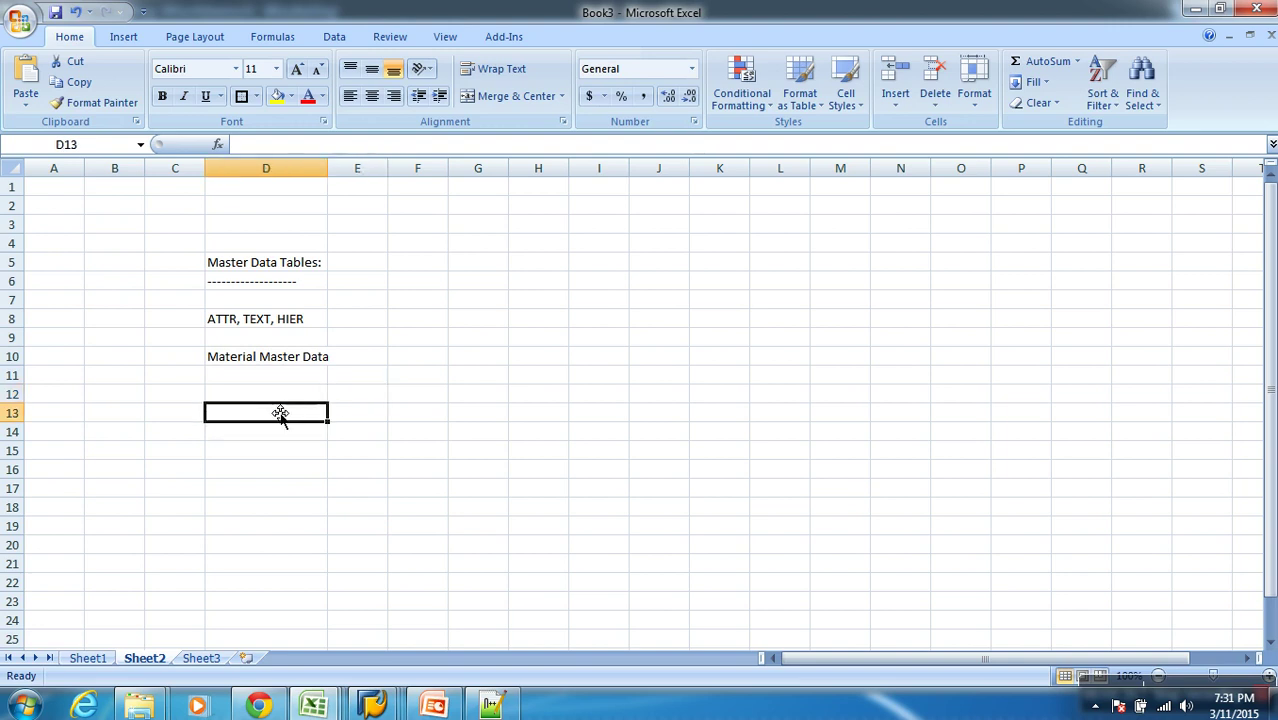
pyautogui.write('MN')
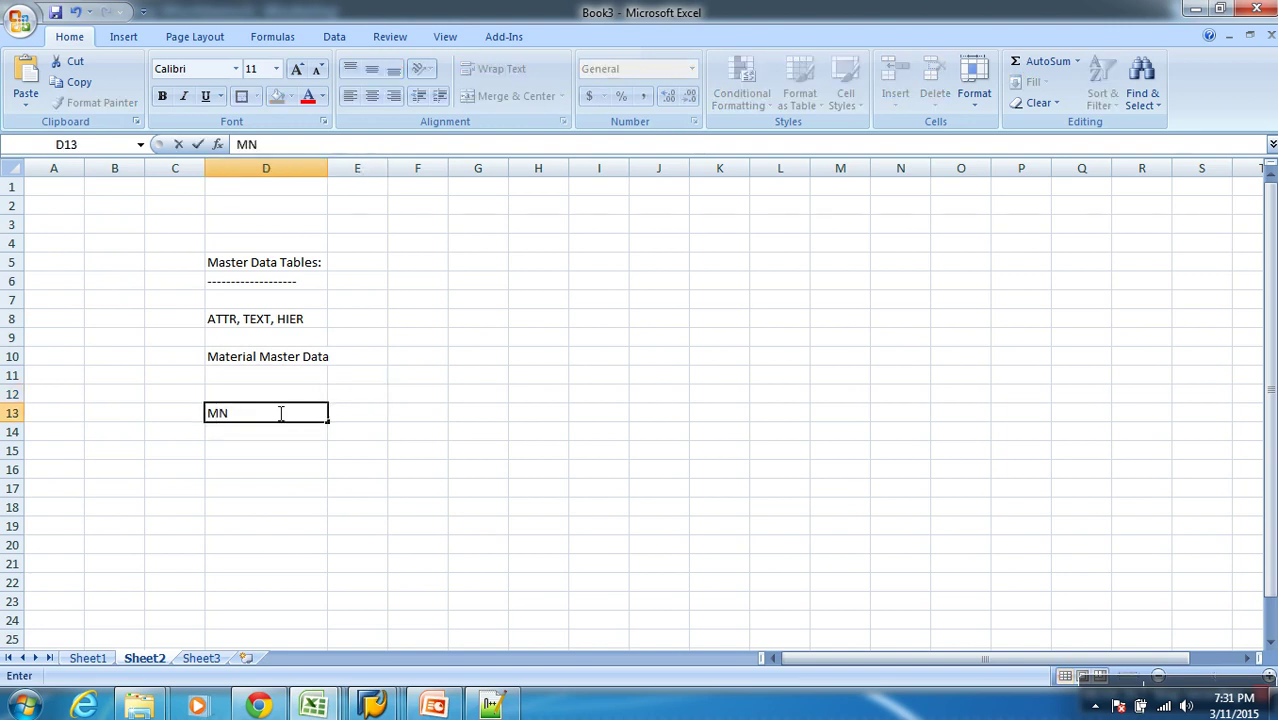
pyautogui.write('O')
pyautogui.press('Tab')
pyautogui.write('MTYPE')
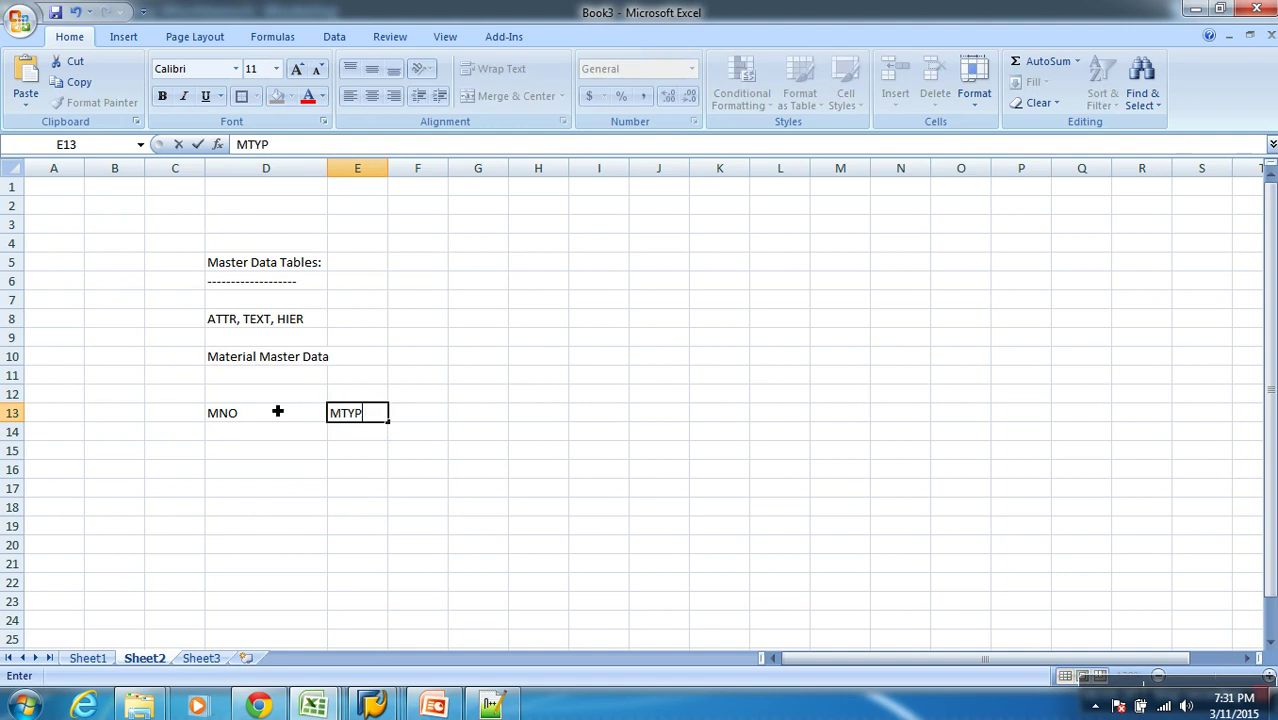
pyautogui.press('Tab')
pyautogui.write('MGROUP')
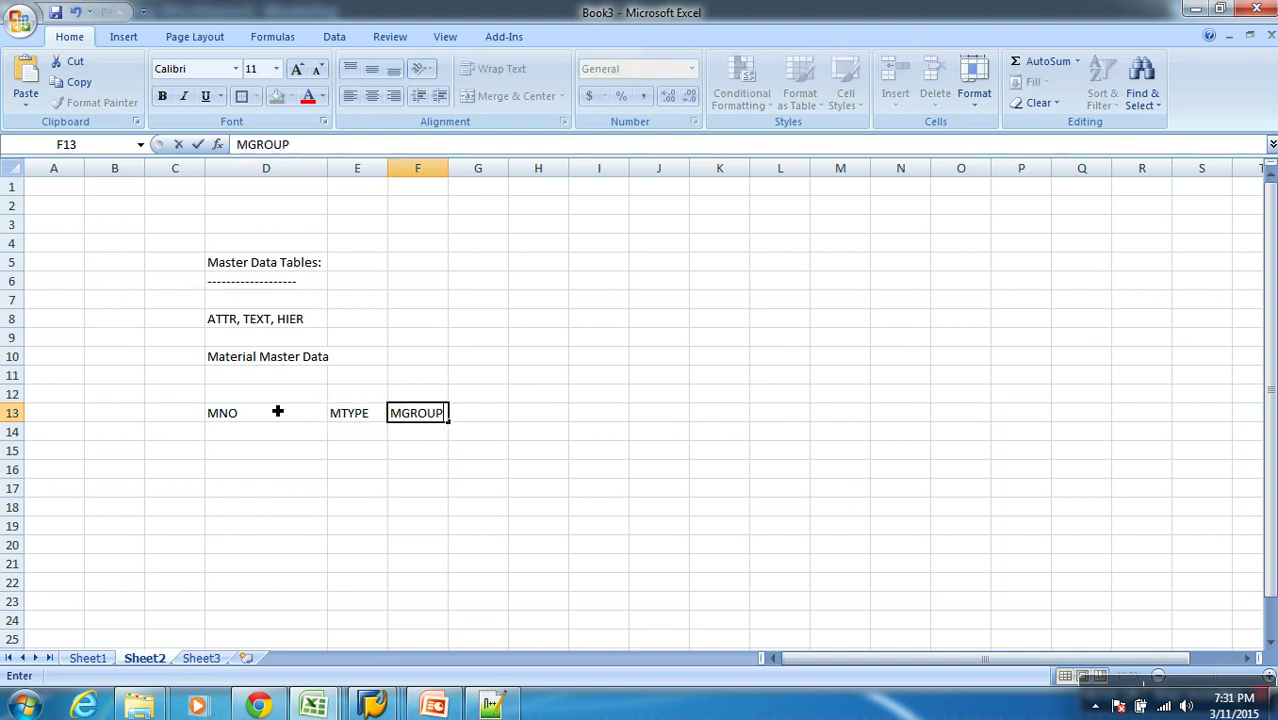
pyautogui.press('Tab')
pyautogui.write('MPRICE')
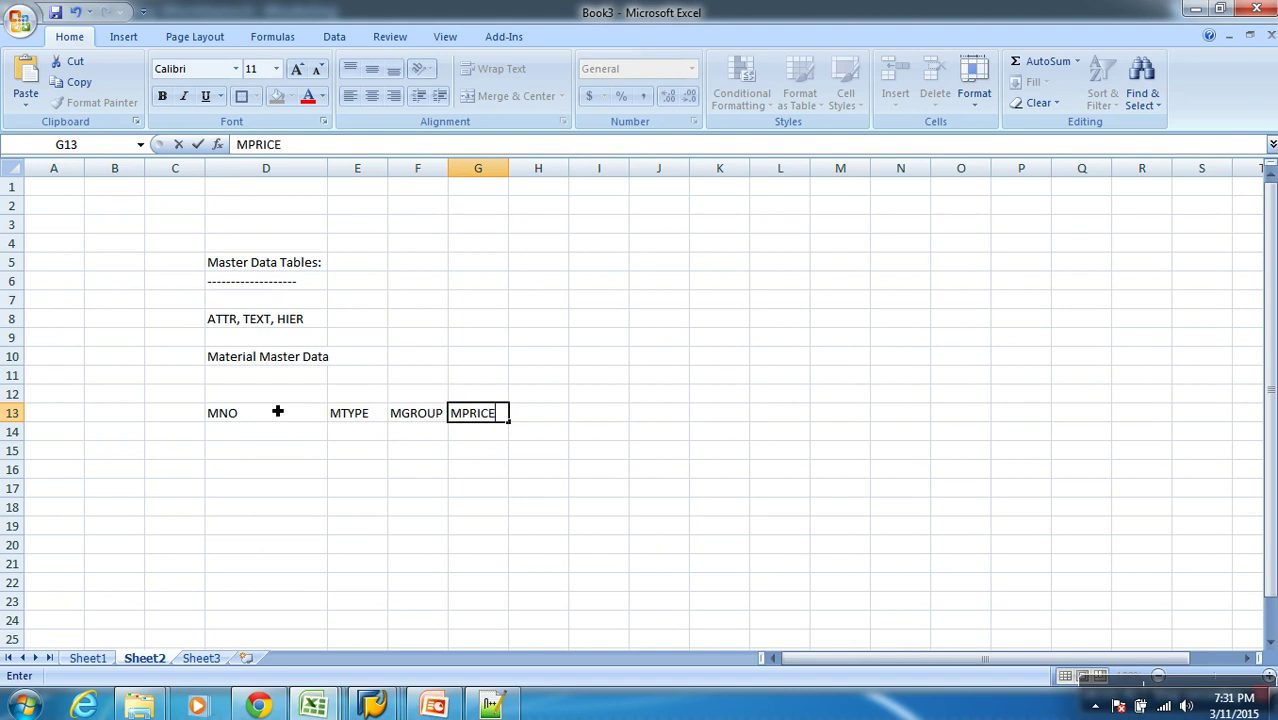
pyautogui.press('Tab')
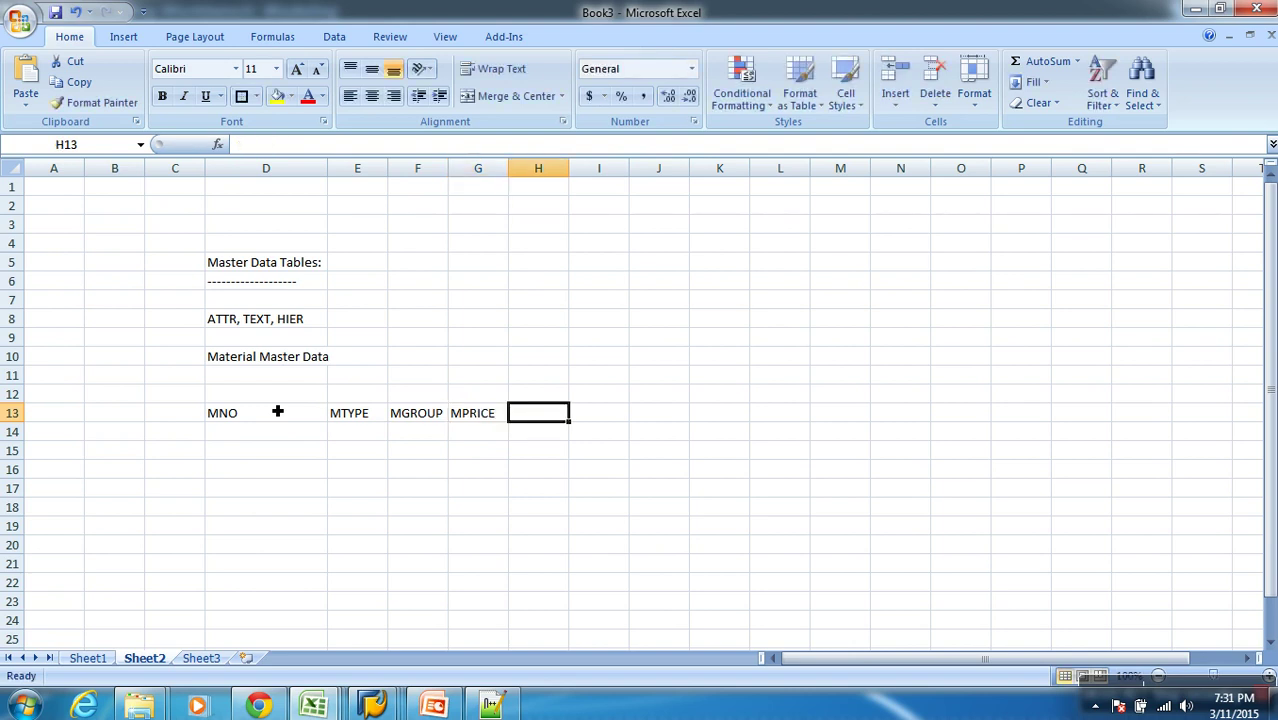
# Step: Add the headers CURR PRICE in H13 and CREATED DATE in I13, and autofit the widths of both columns
pyautogui.write('CURR PRICE')
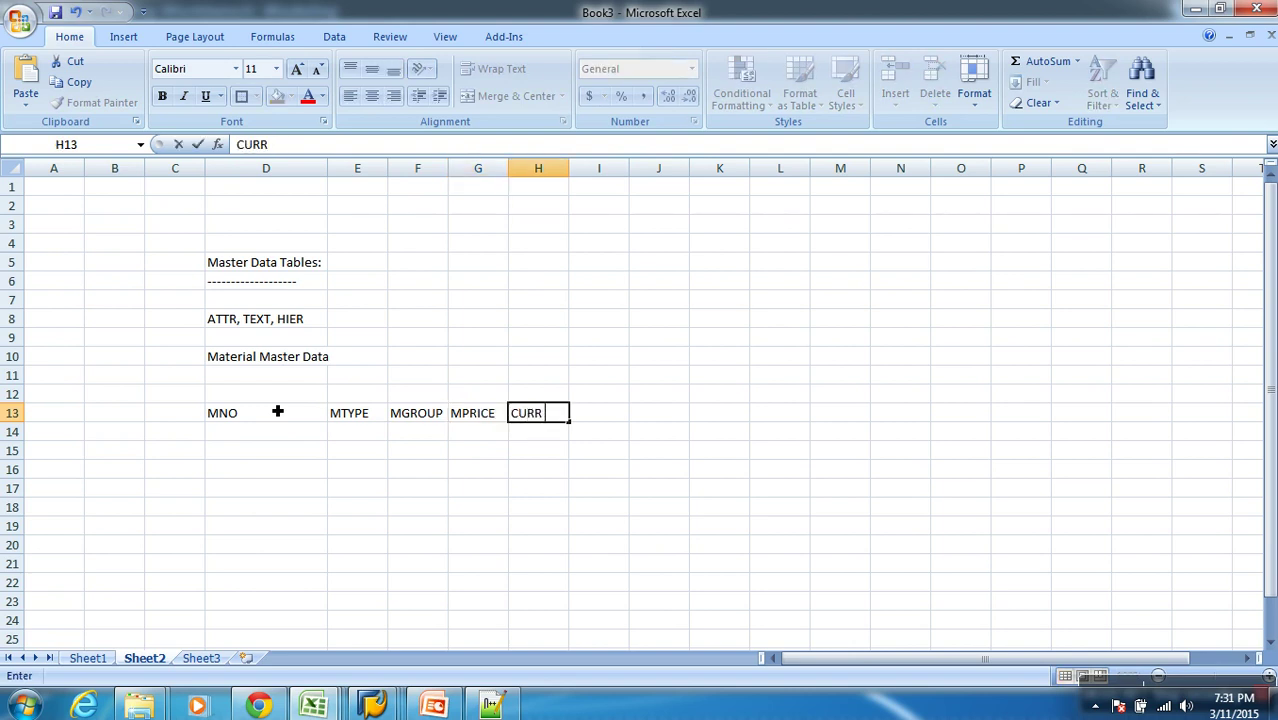
pyautogui.press('Tab')
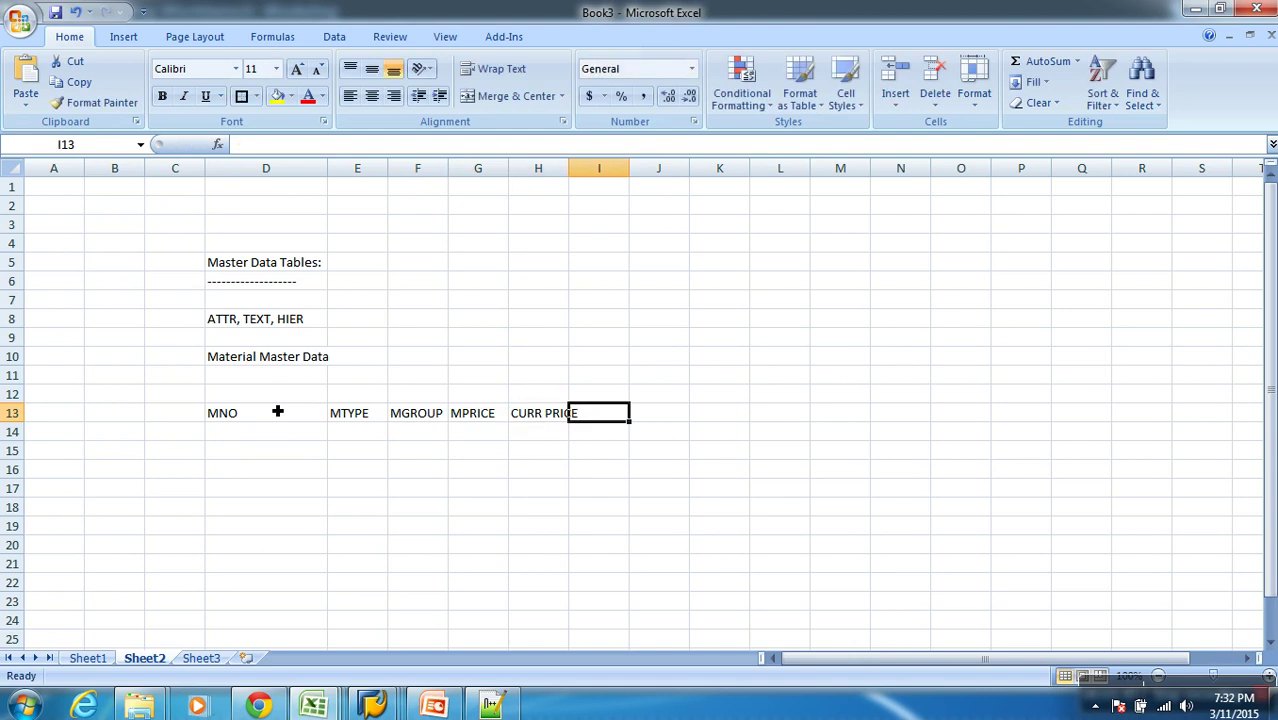
pyautogui.doubleClick(568, 168)
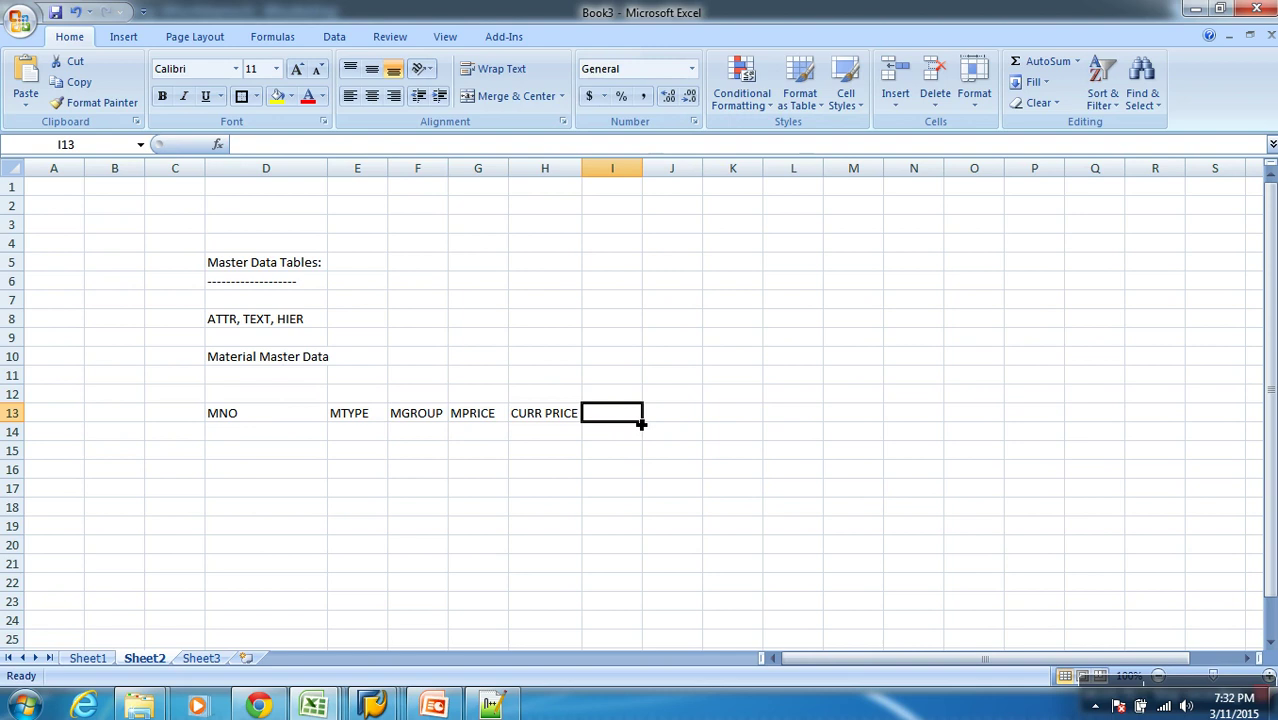
pyautogui.write('CREATED DATE')
pyautogui.click(643, 465)
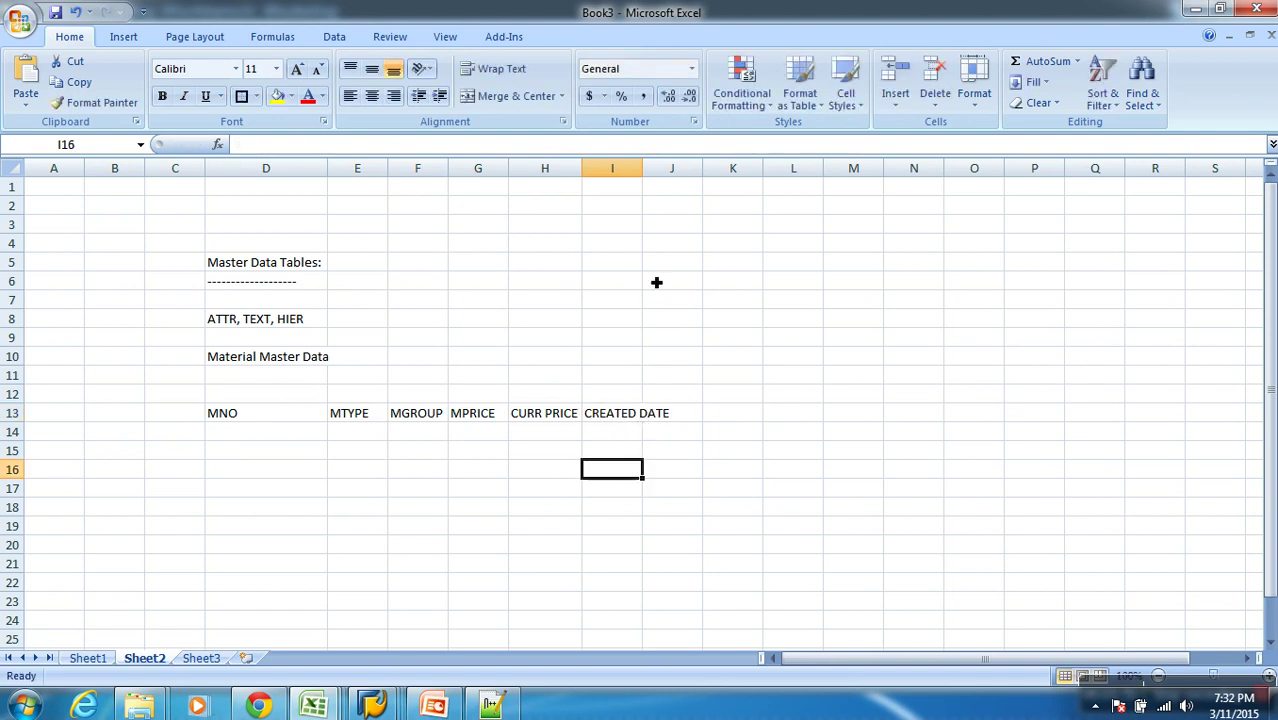
pyautogui.doubleClick(643, 170)
# Step: Fill the table range D13:I19 with yellow, then recolor the MNO column cells D13:D19 orange
pyautogui.moveTo(270, 424); pyautogui.dragTo(655, 540)
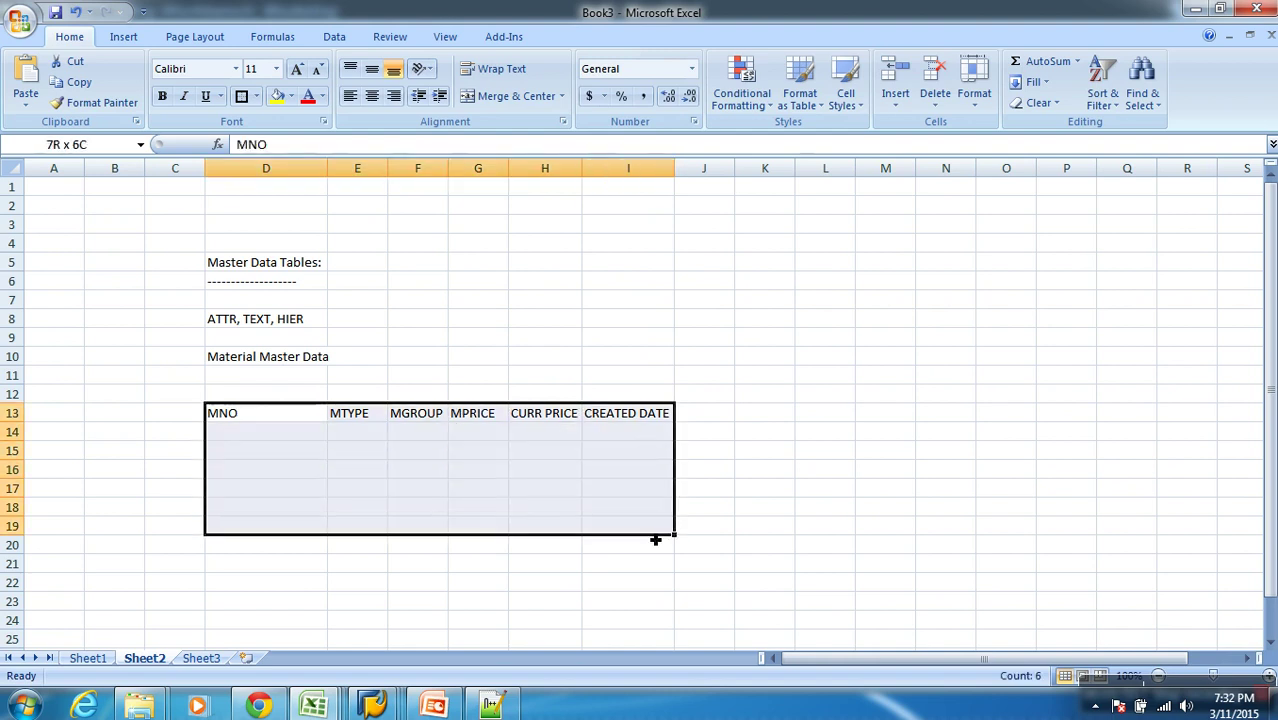
pyautogui.click(279, 95)
pyautogui.moveTo(287, 417); pyautogui.dragTo(285, 528)
pyautogui.click(291, 97)
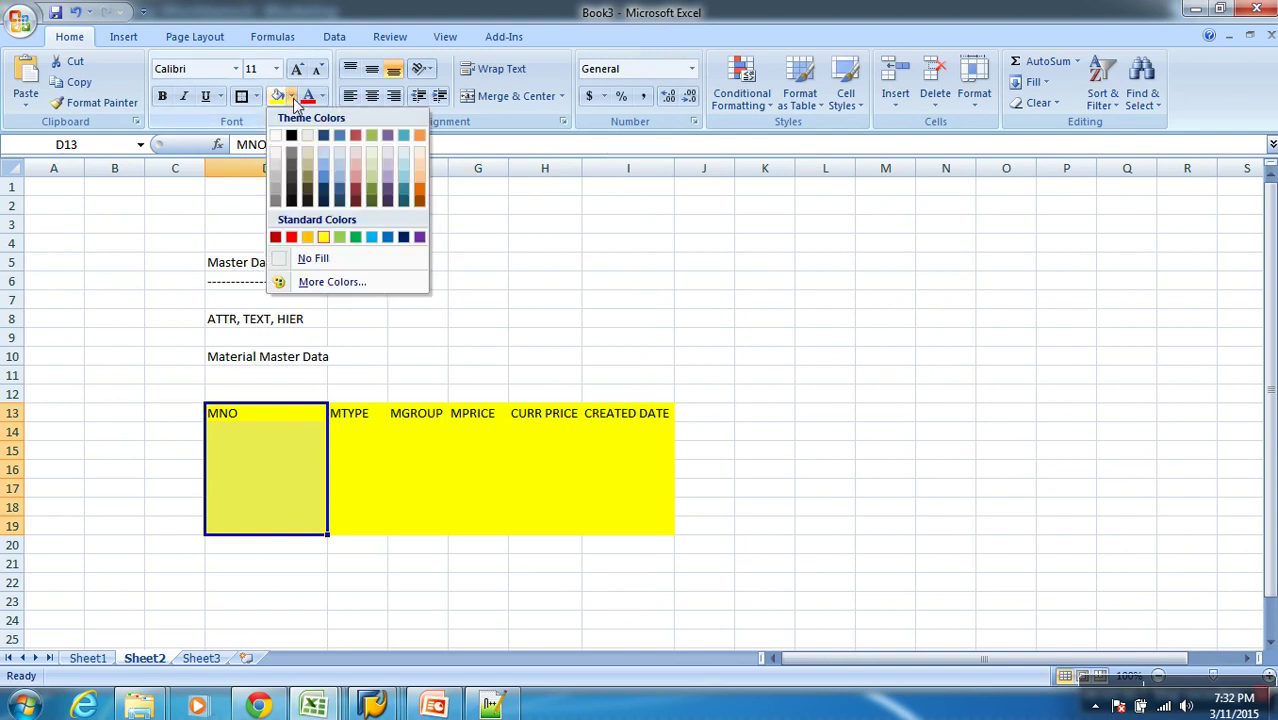
pyautogui.click(307, 238)
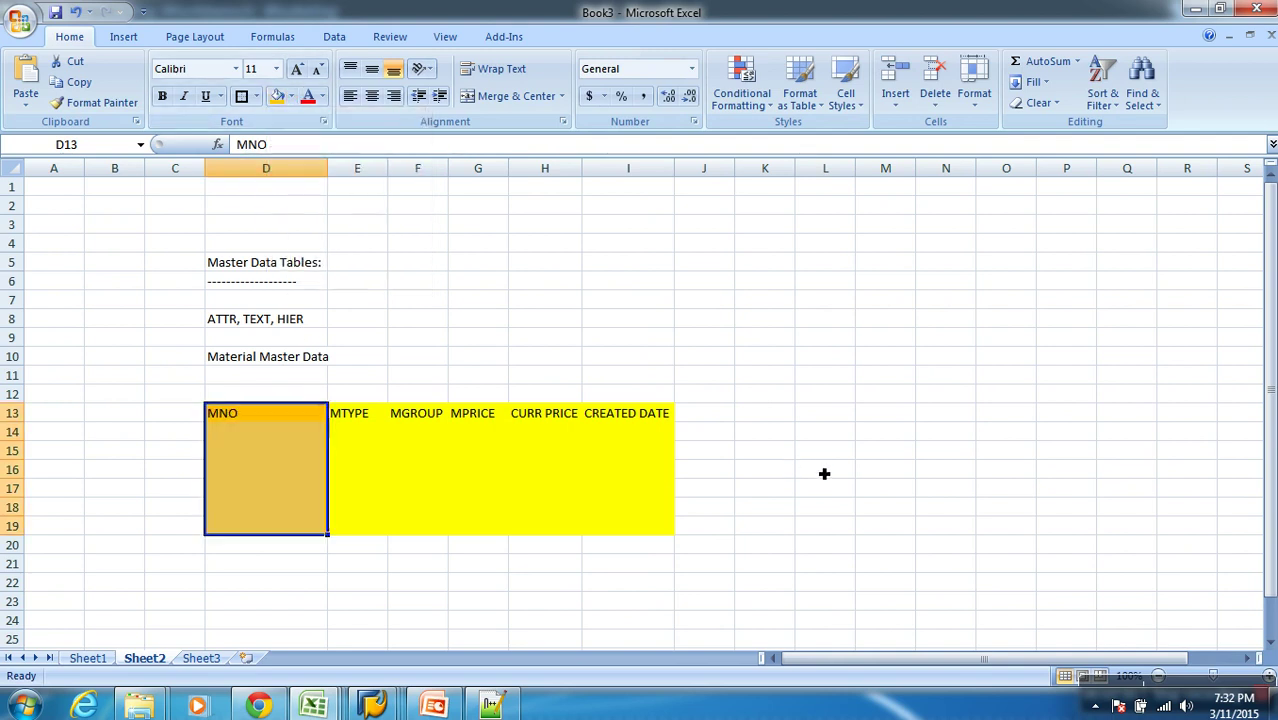
pyautogui.click(765, 466)
# Step: Apply all borders to the table range D13:I19
pyautogui.moveTo(322, 418); pyautogui.dragTo(598, 523)
pyautogui.click(256, 96)
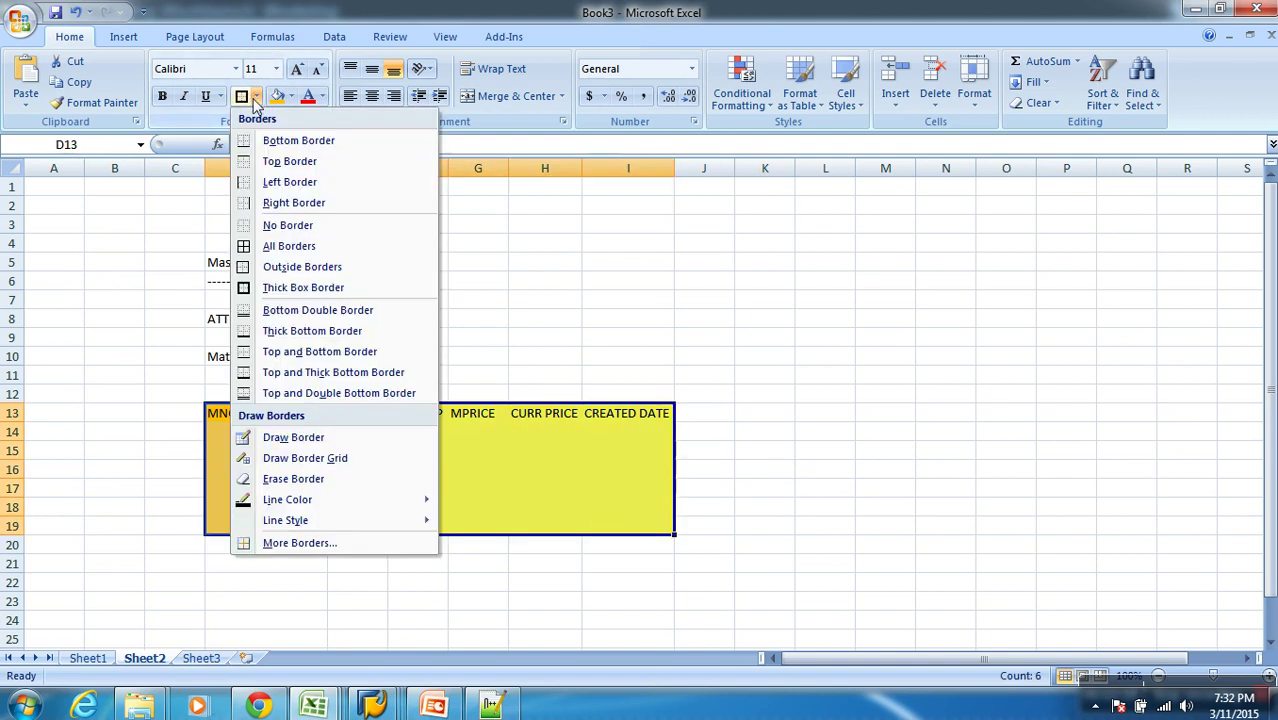
pyautogui.click(257, 251)
pyautogui.click(716, 418)
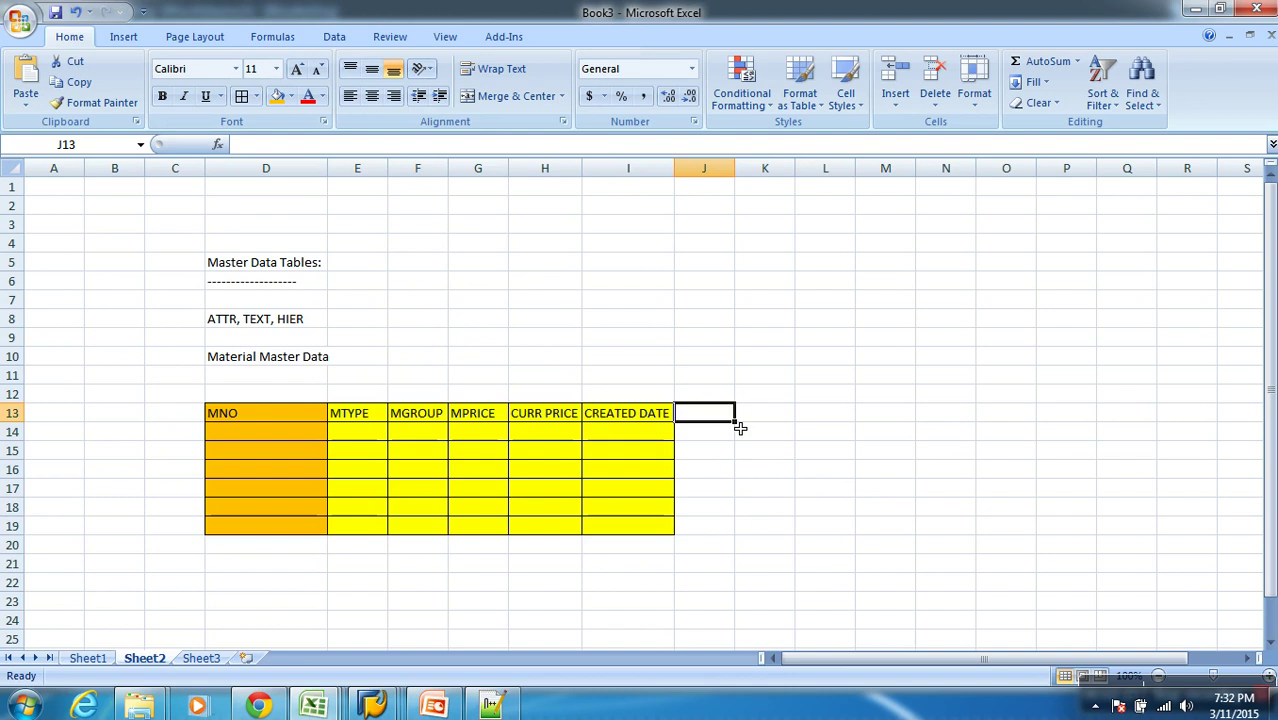
pyautogui.moveTo(288, 420); pyautogui.dragTo(610, 528)
pyautogui.moveTo(377, 414); pyautogui.dragTo(653, 525)
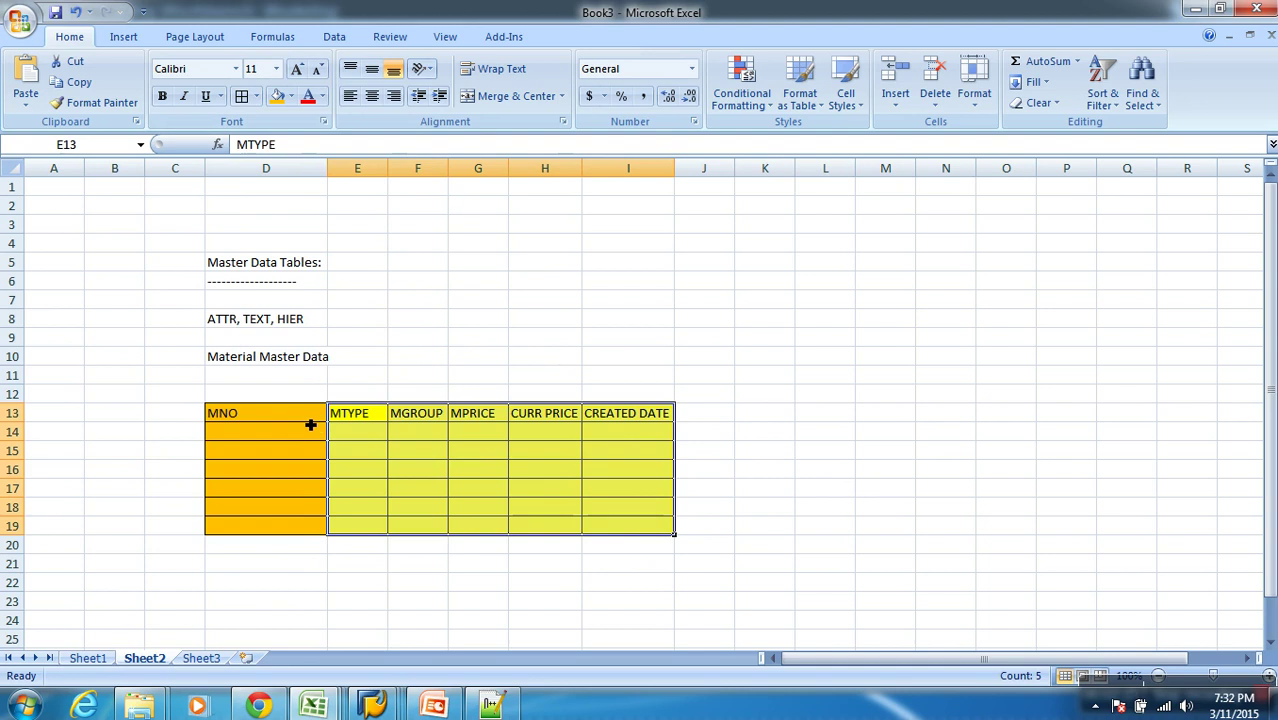
pyautogui.moveTo(305, 414); pyautogui.dragTo(629, 525)
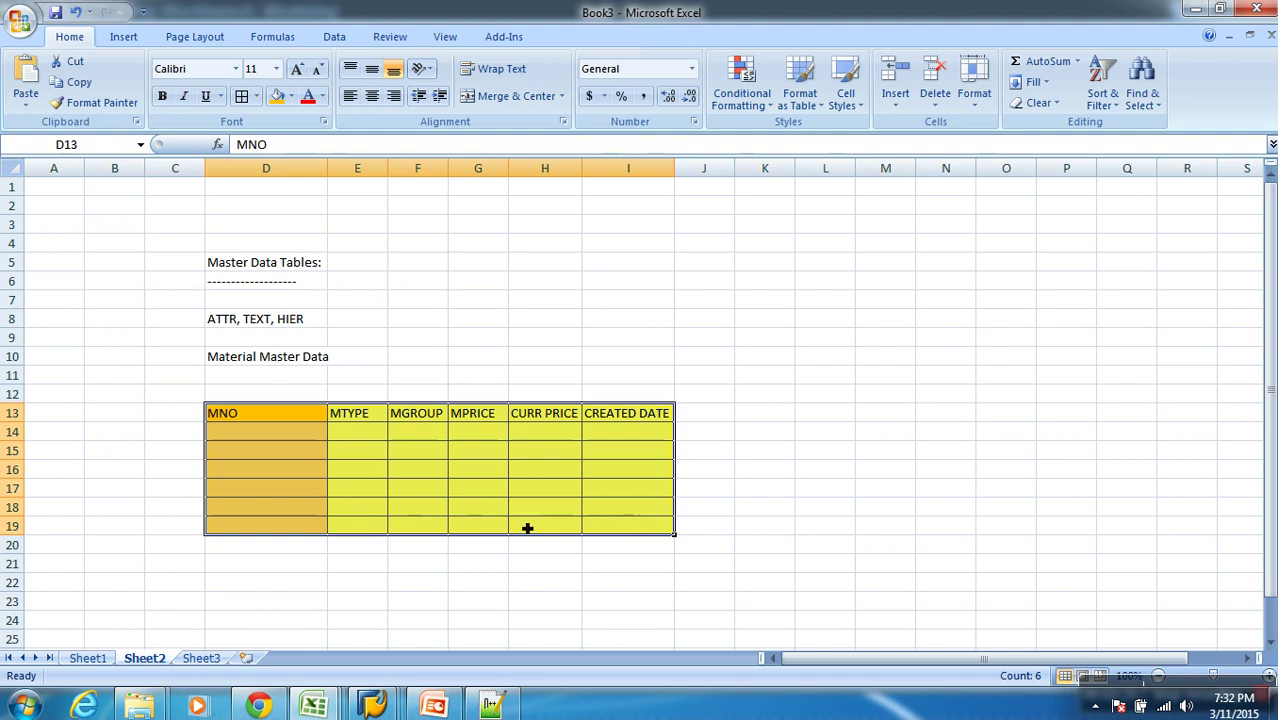
# Step: Switch to the SAP Data Warehousing Workbench, show the InfoObjects tree and refresh it
pyautogui.click(390, 706)
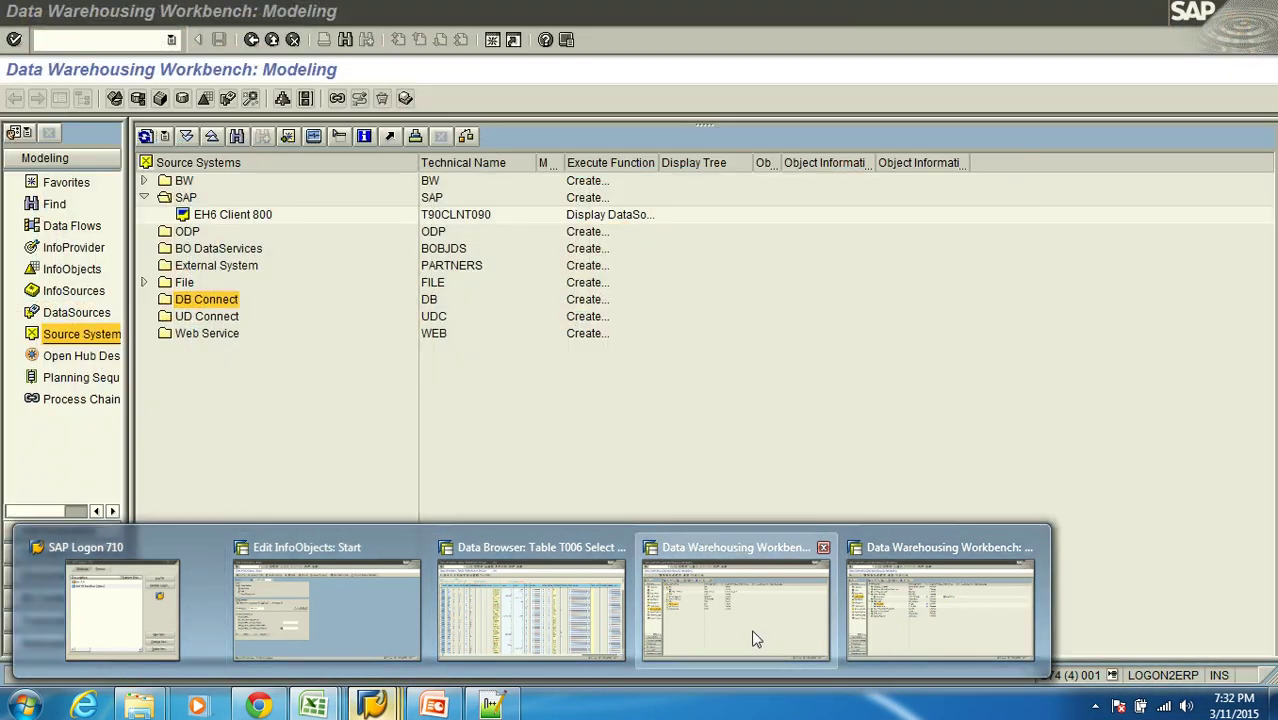
pyautogui.click(756, 638)
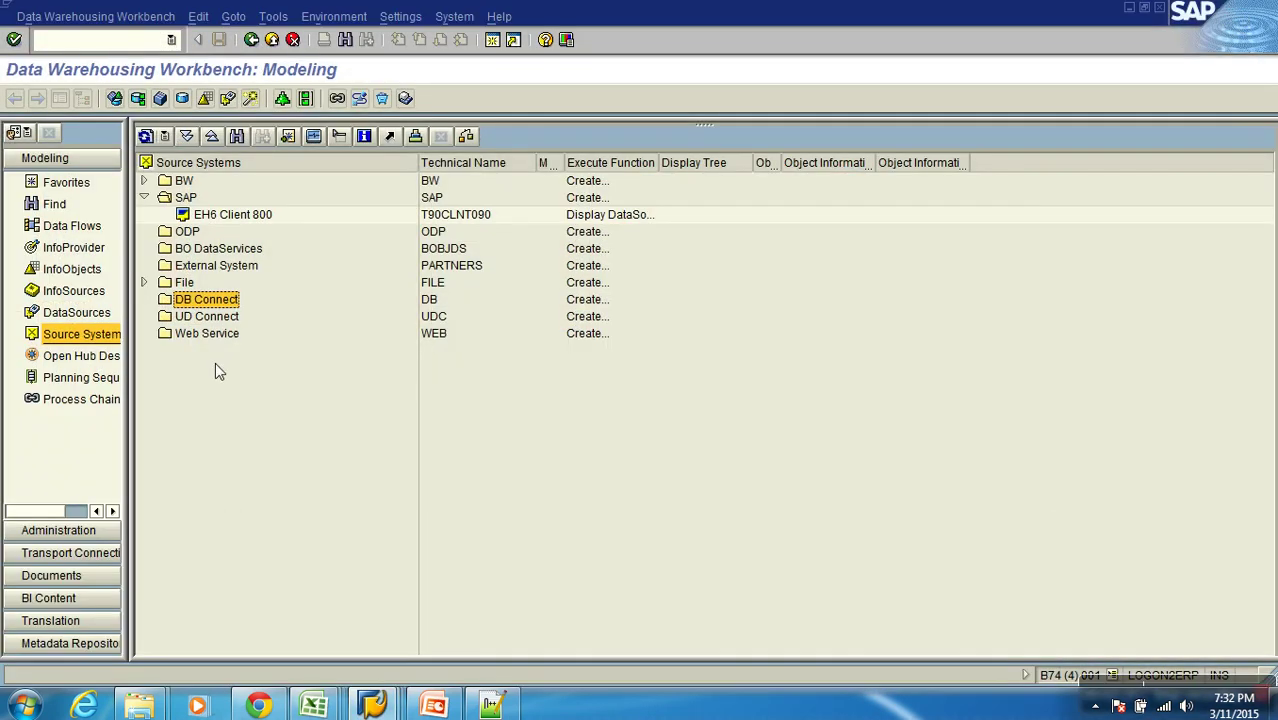
pyautogui.click(74, 248)
pyautogui.click(74, 270)
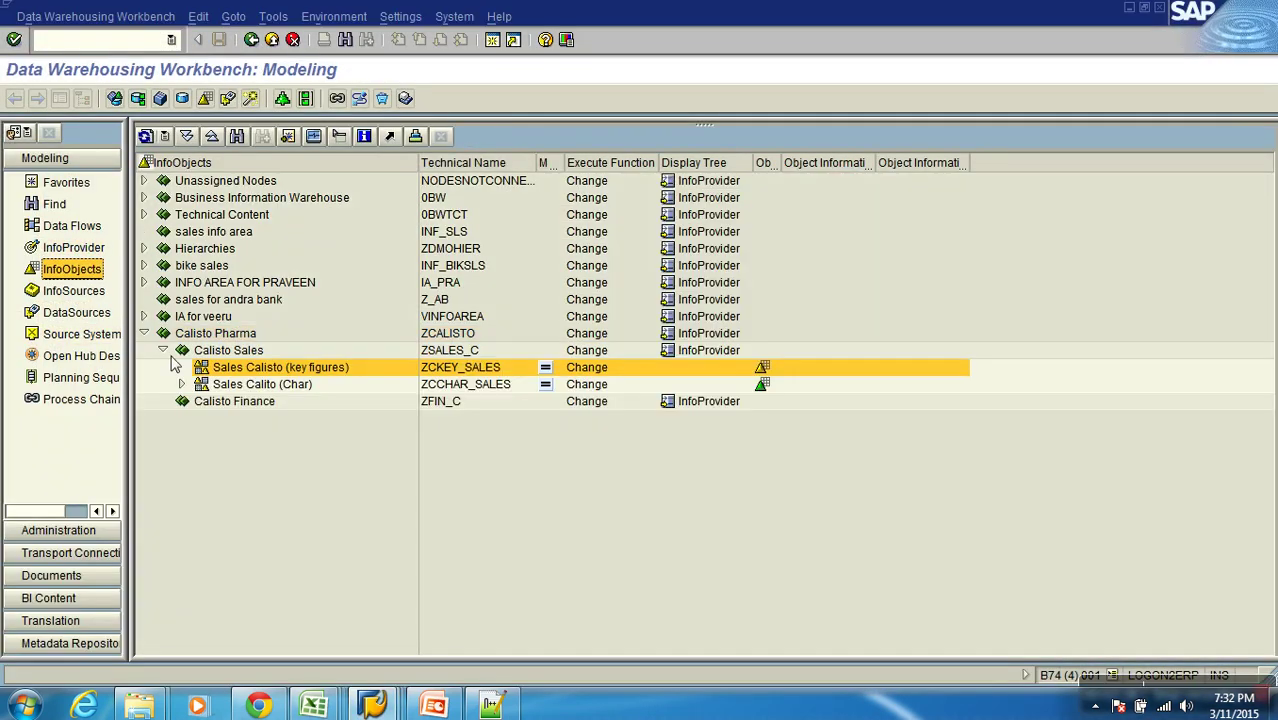
pyautogui.click(145, 137)
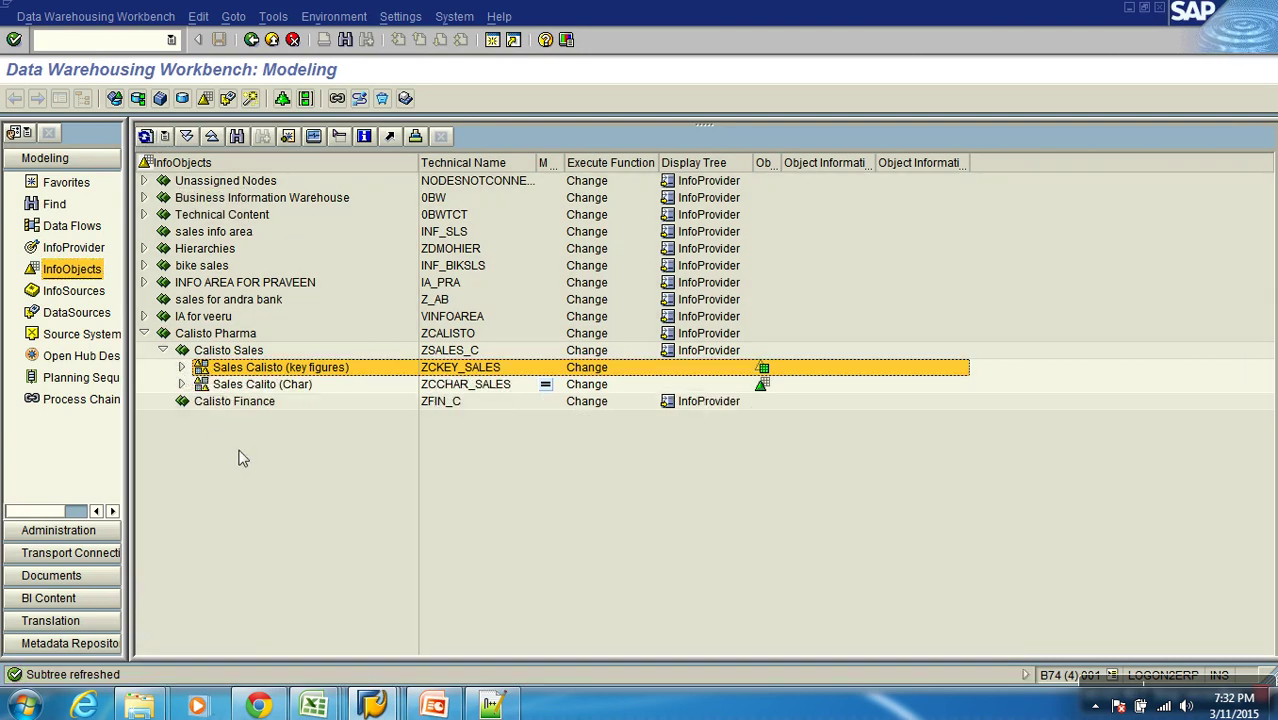
# Step: Create a characteristic InfoObject ZMMNO with long description "Material Number" in the Sales Calito (Char) catalog
pyautogui.click(303, 386)
pyautogui.rightClick(303, 386)
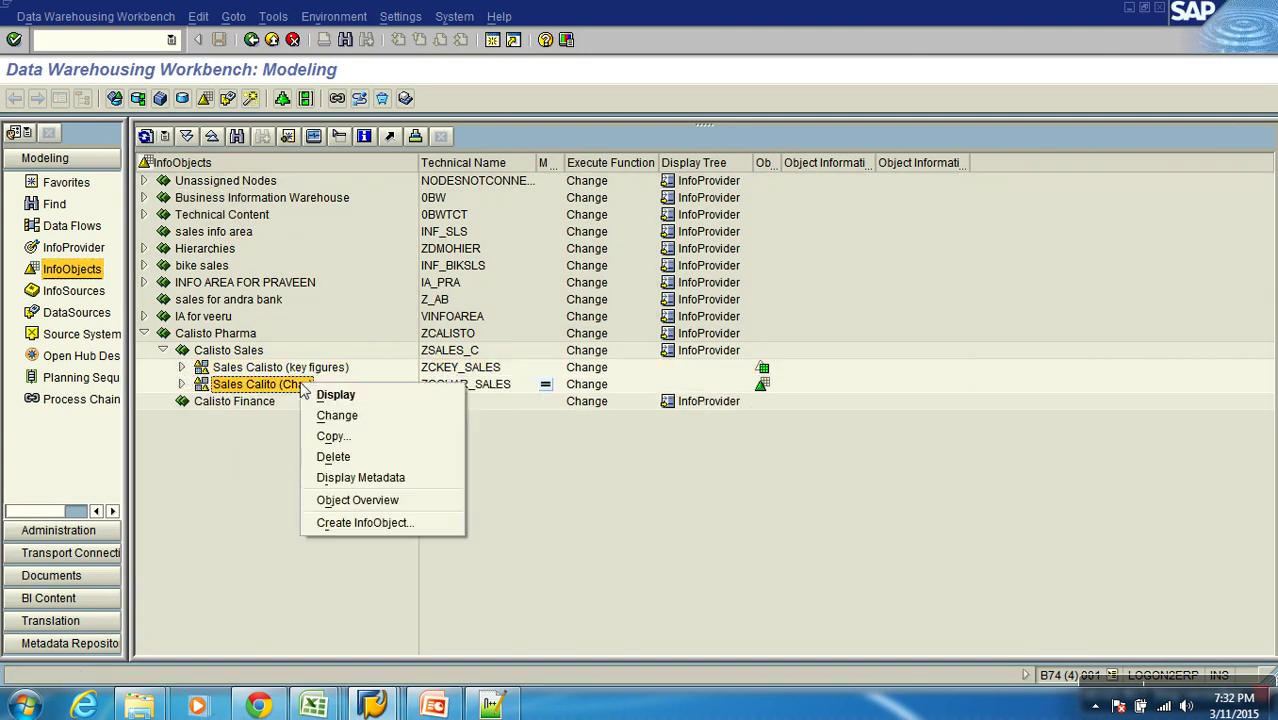
pyautogui.click(367, 527)
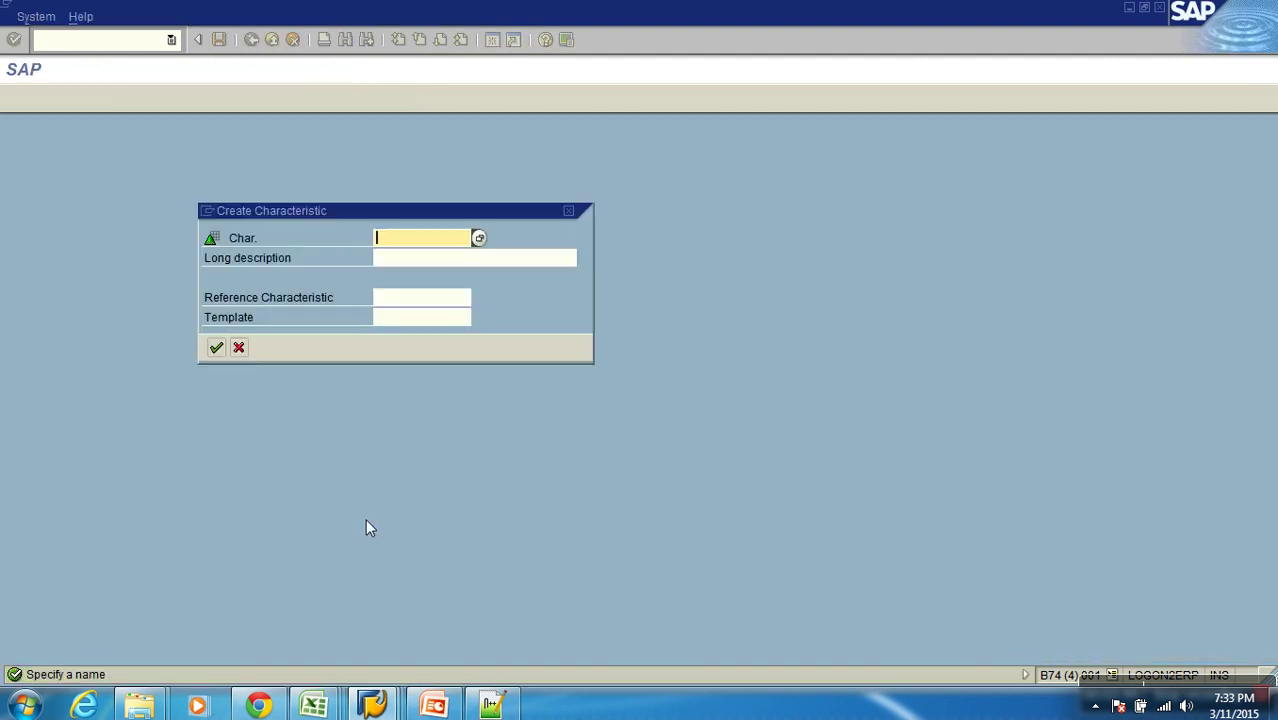
pyautogui.hotkey('alt', 'Tab')
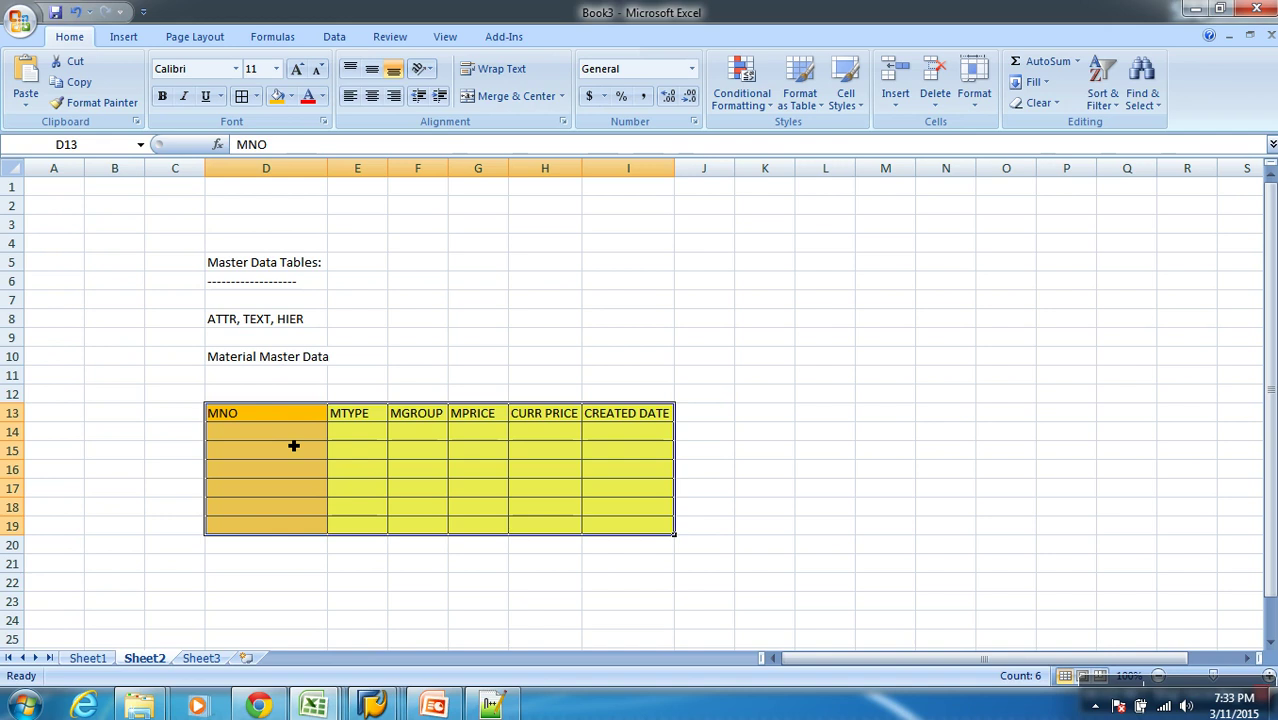
pyautogui.hotkey('alt', 'Tab')
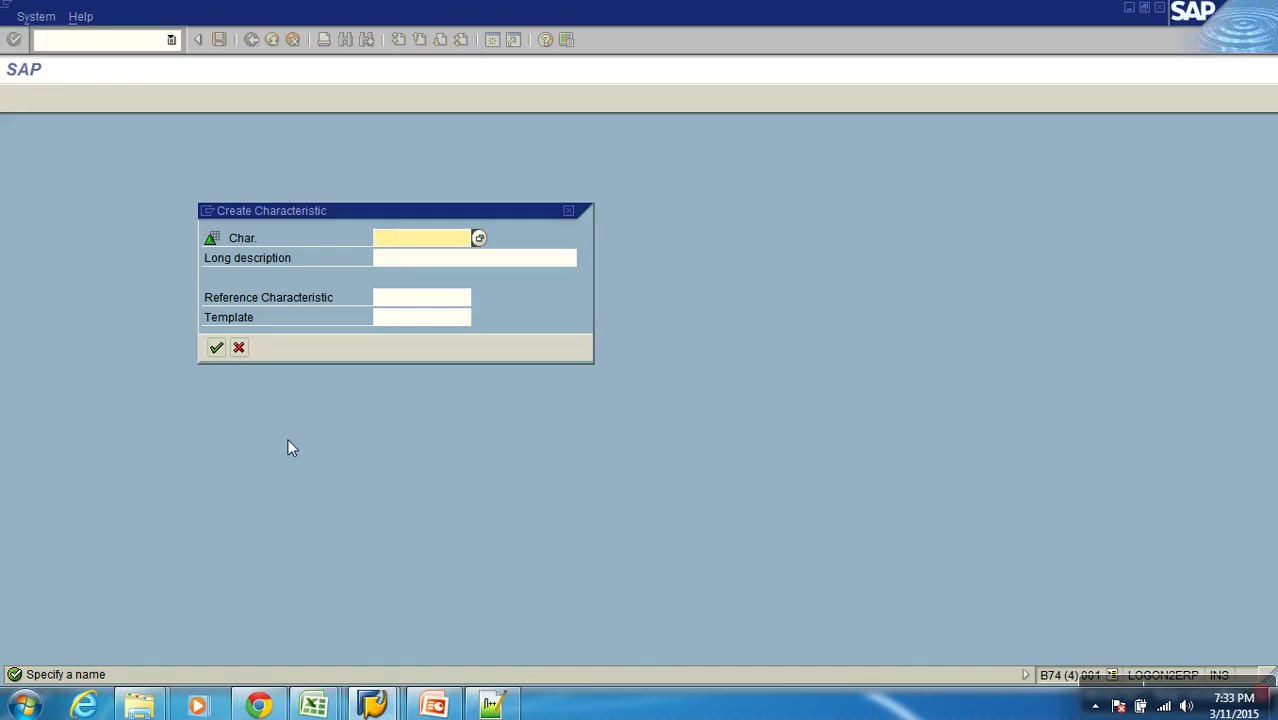
pyautogui.write('ZMMNO')
pyautogui.press('Tab')
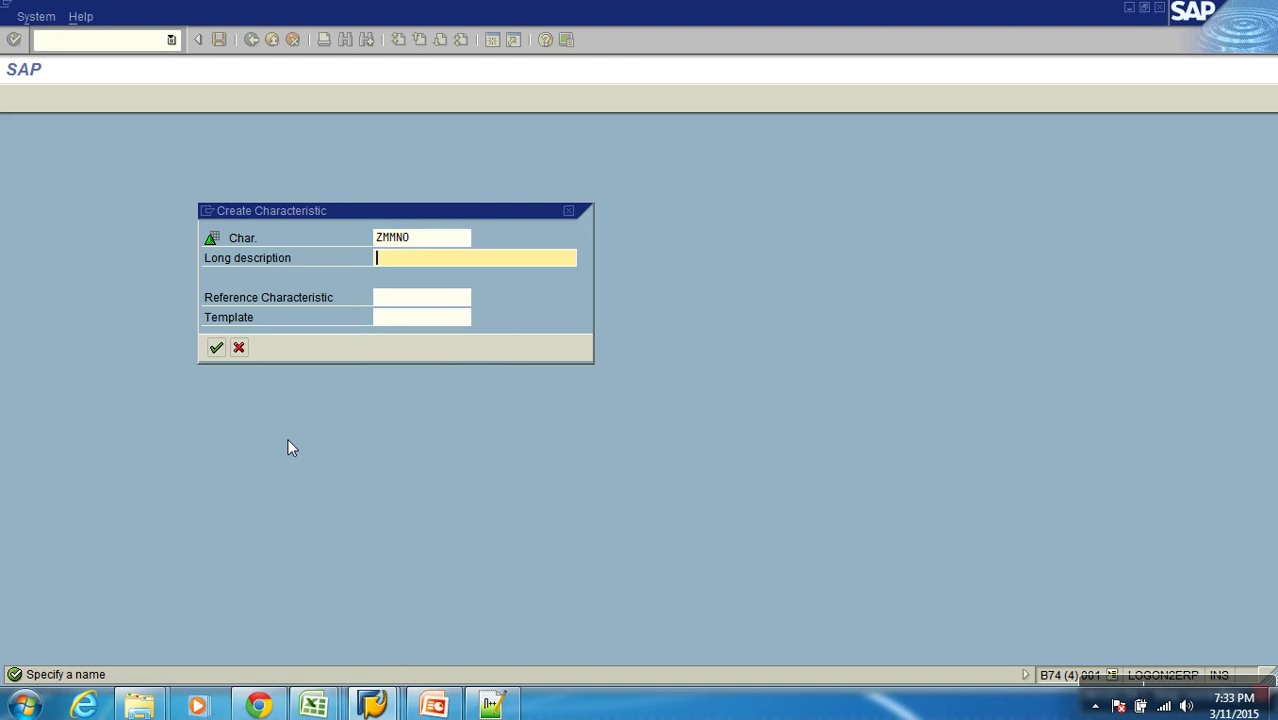
pyautogui.write('Material Number')
pyautogui.press('Return')
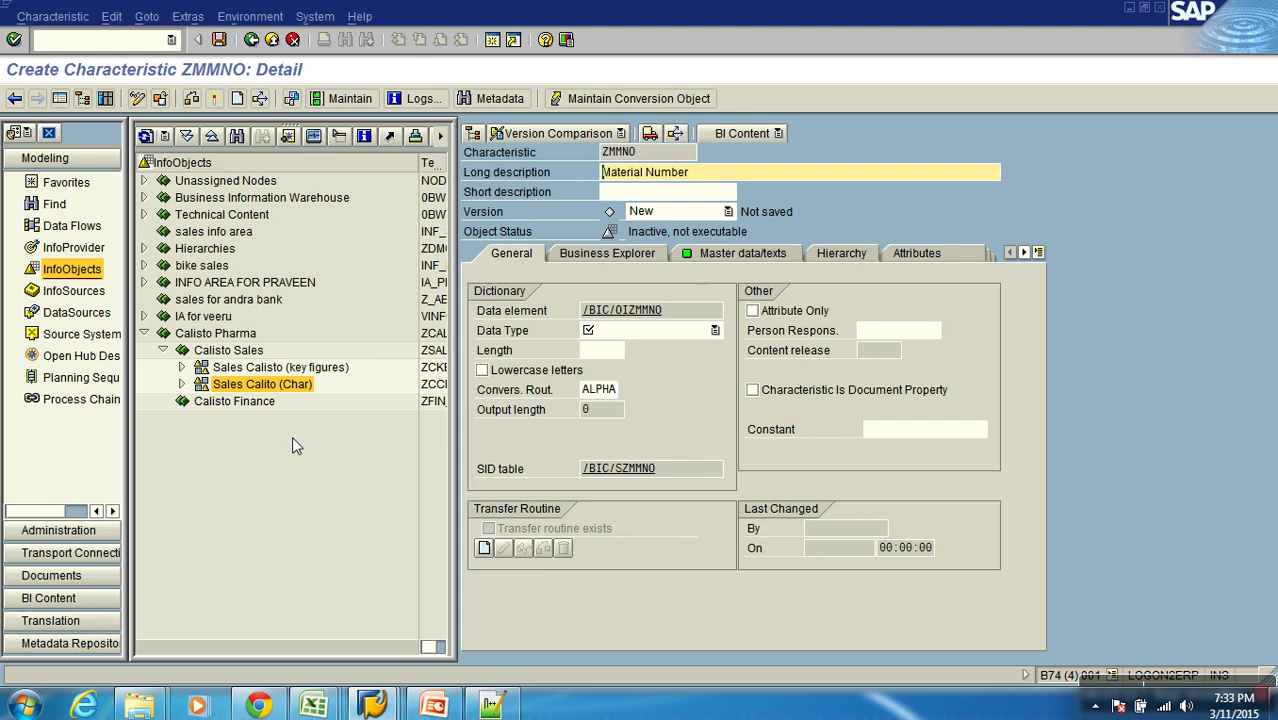
pyautogui.press('Return')
# Step: Switch back to the Excel workbook and enter the sample material number M-101 in cell D14
pyautogui.hotkey('alt', 'Tab')
pyautogui.click(293, 440)
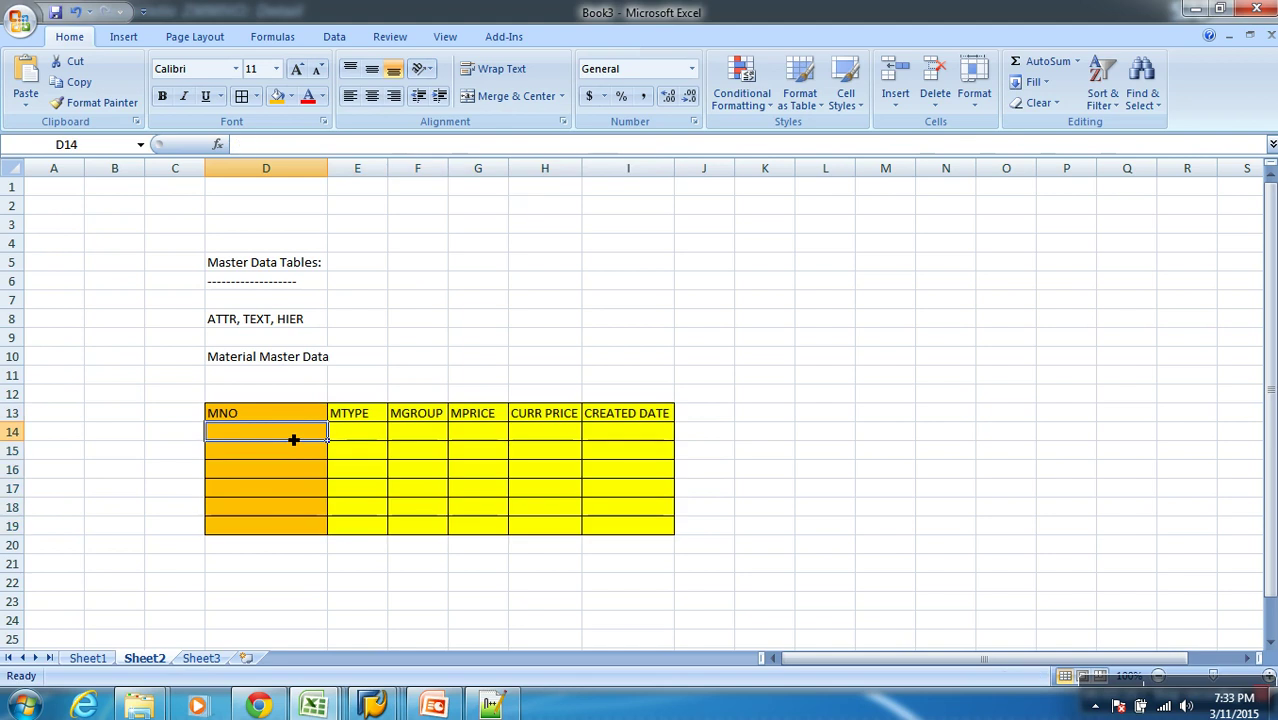
pyautogui.write('M-101')
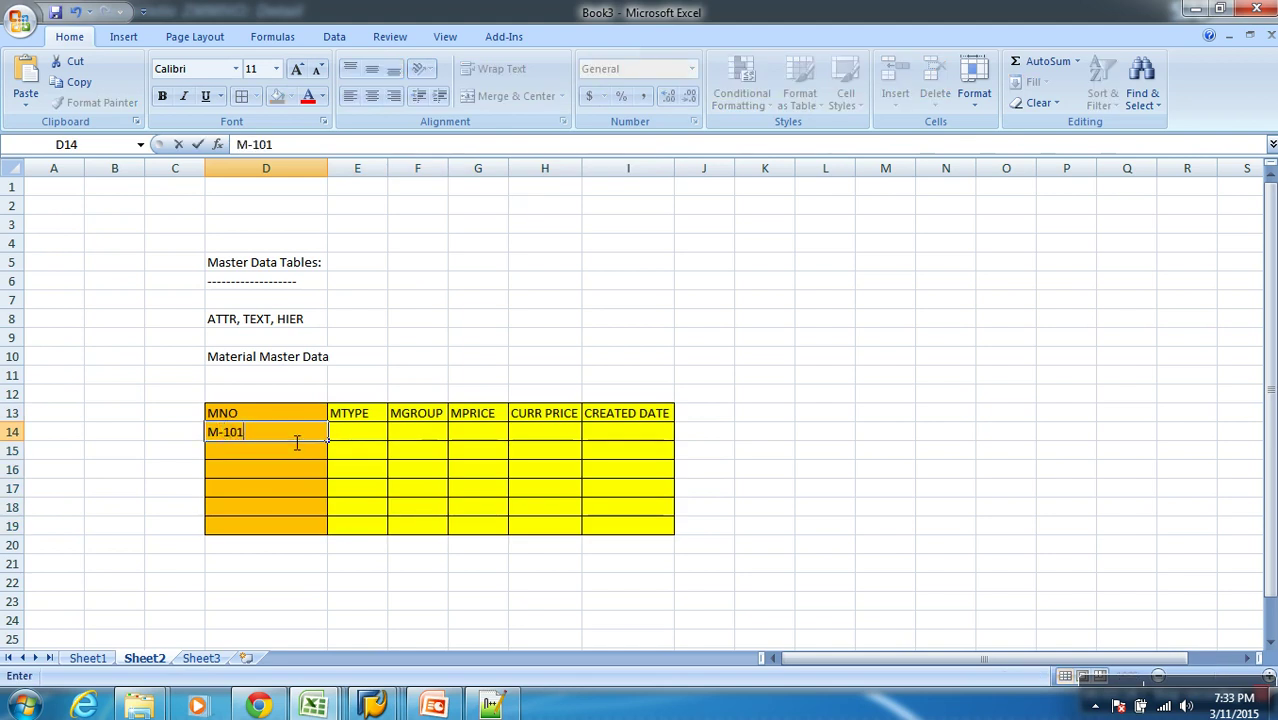
pyautogui.click(320, 510)
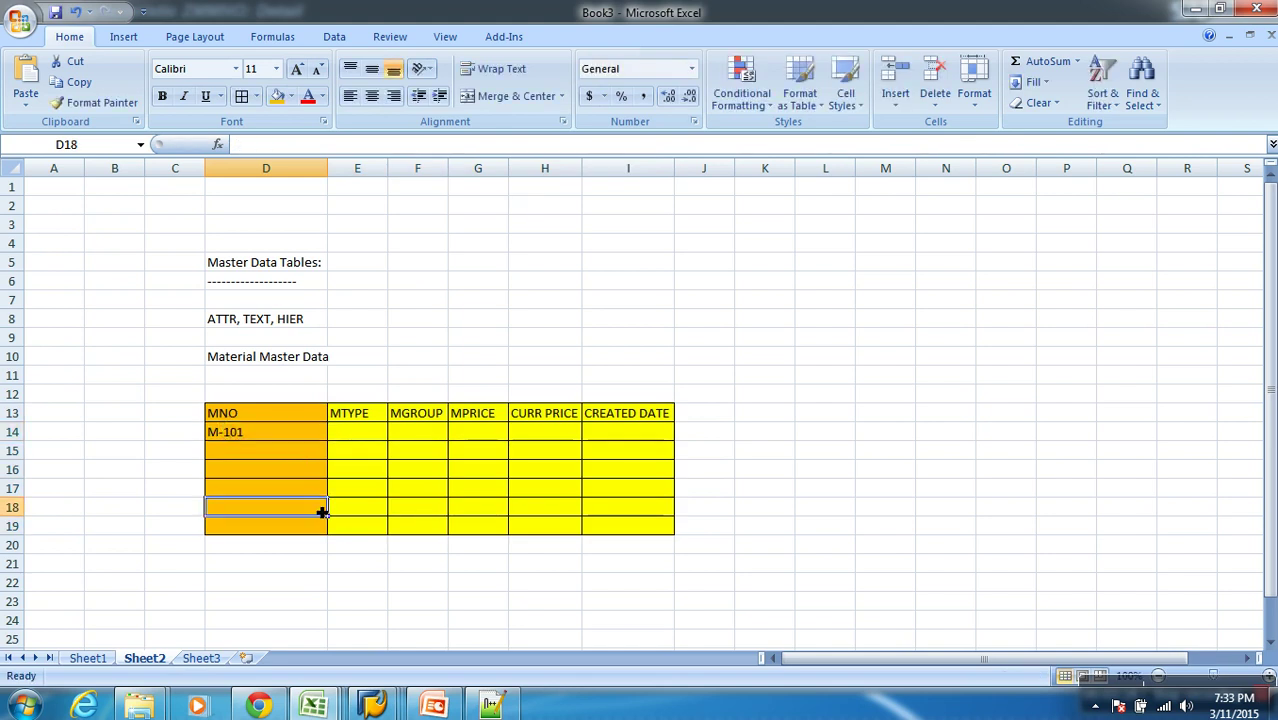
# Step: Switch to SAP and set the ZMMNO characteristic's data type to CHAR - Character String with length 5
pyautogui.hotkey('alt', 'Tab')
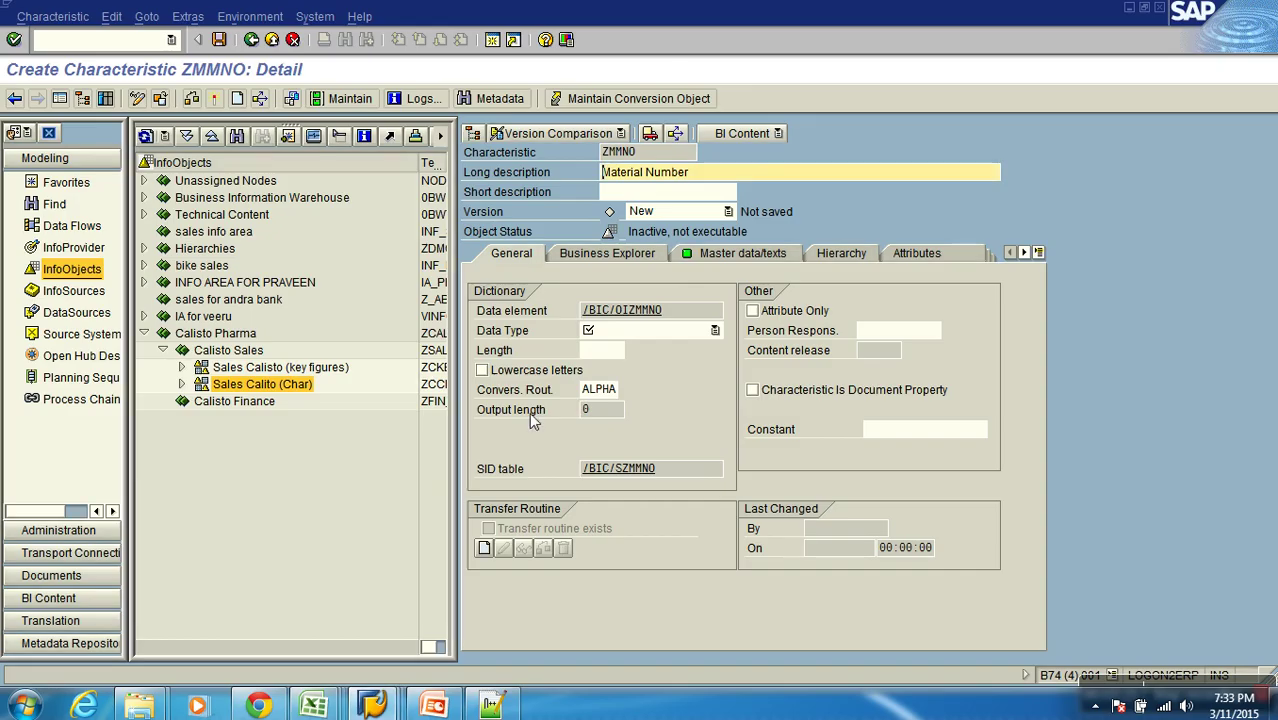
pyautogui.click(615, 335)
pyautogui.click(609, 352)
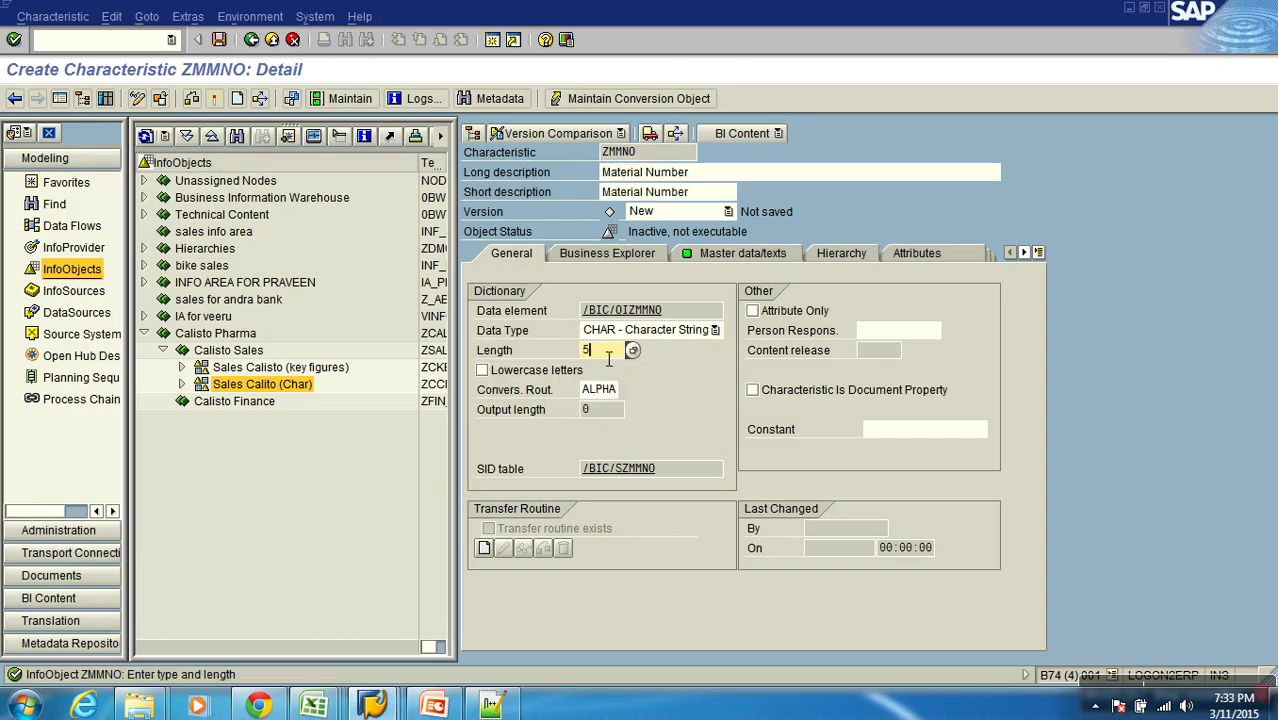
pyautogui.write('5')
pyautogui.press('Return')
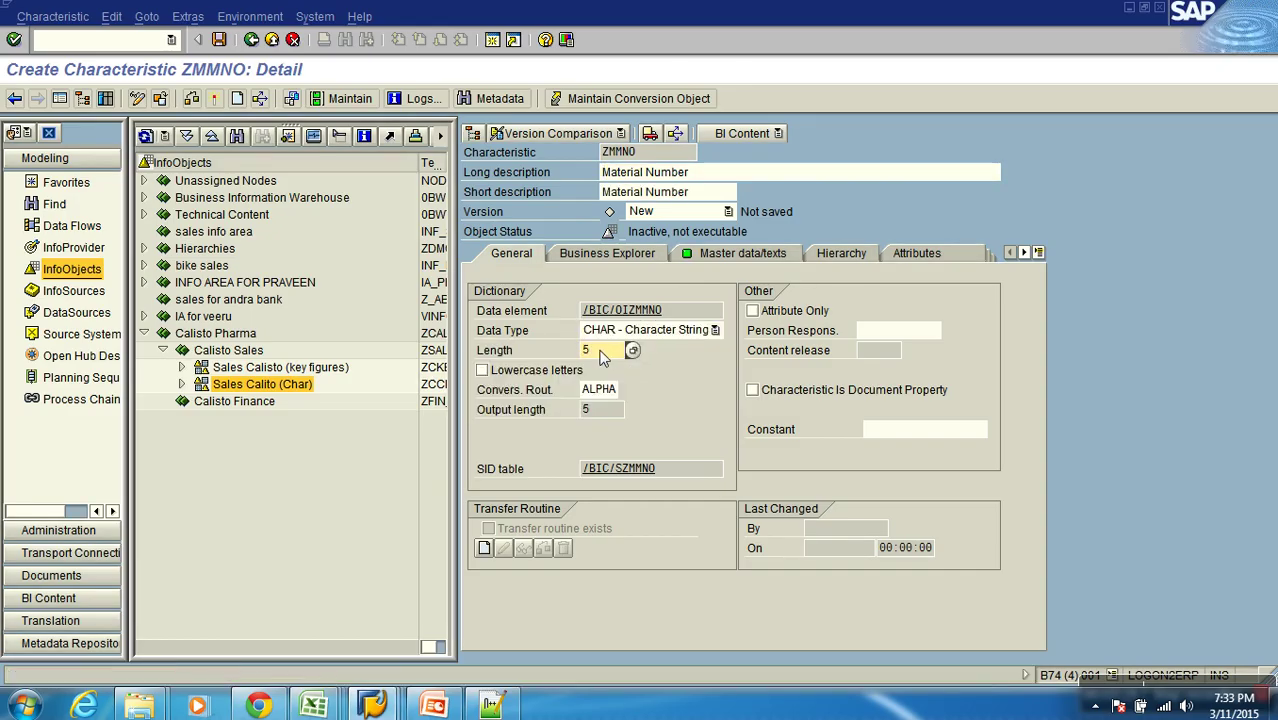
# Step: Disable master data and texts for ZMMNO, activate it and return to the Data Warehousing Workbench overview
pyautogui.click(706, 256)
pyautogui.click(757, 292)
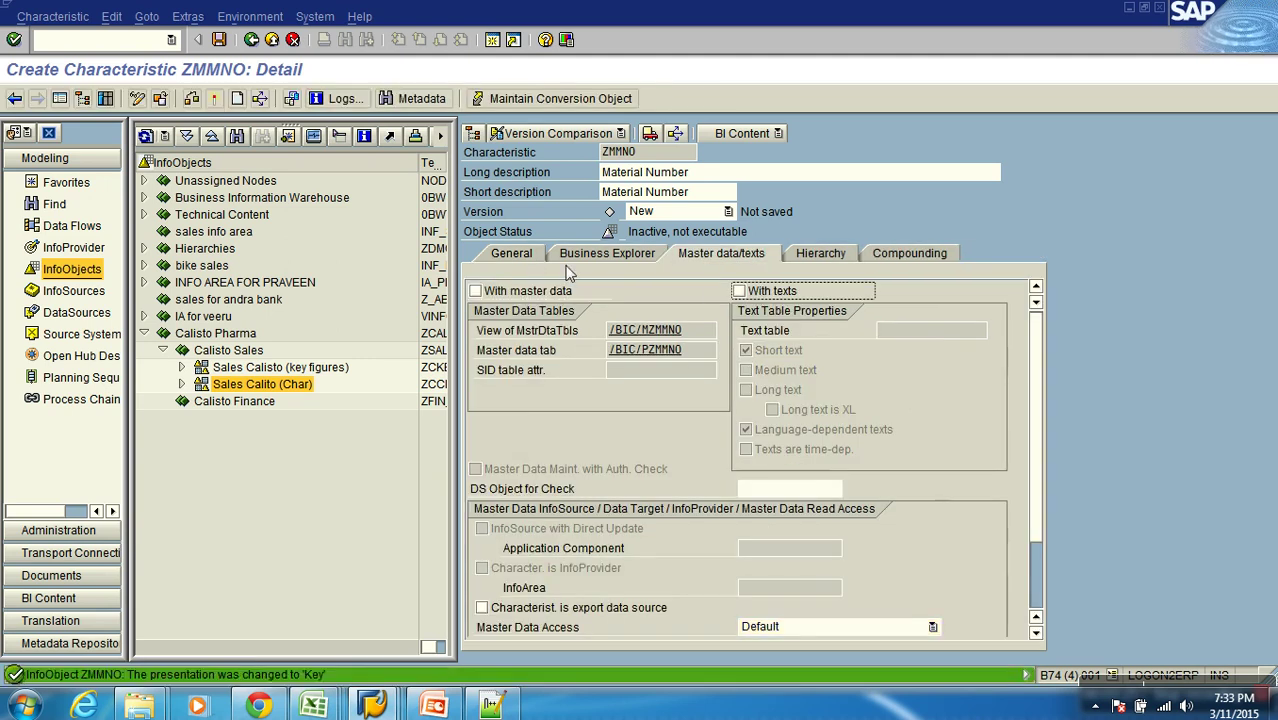
pyautogui.click(511, 253)
pyautogui.click(216, 98)
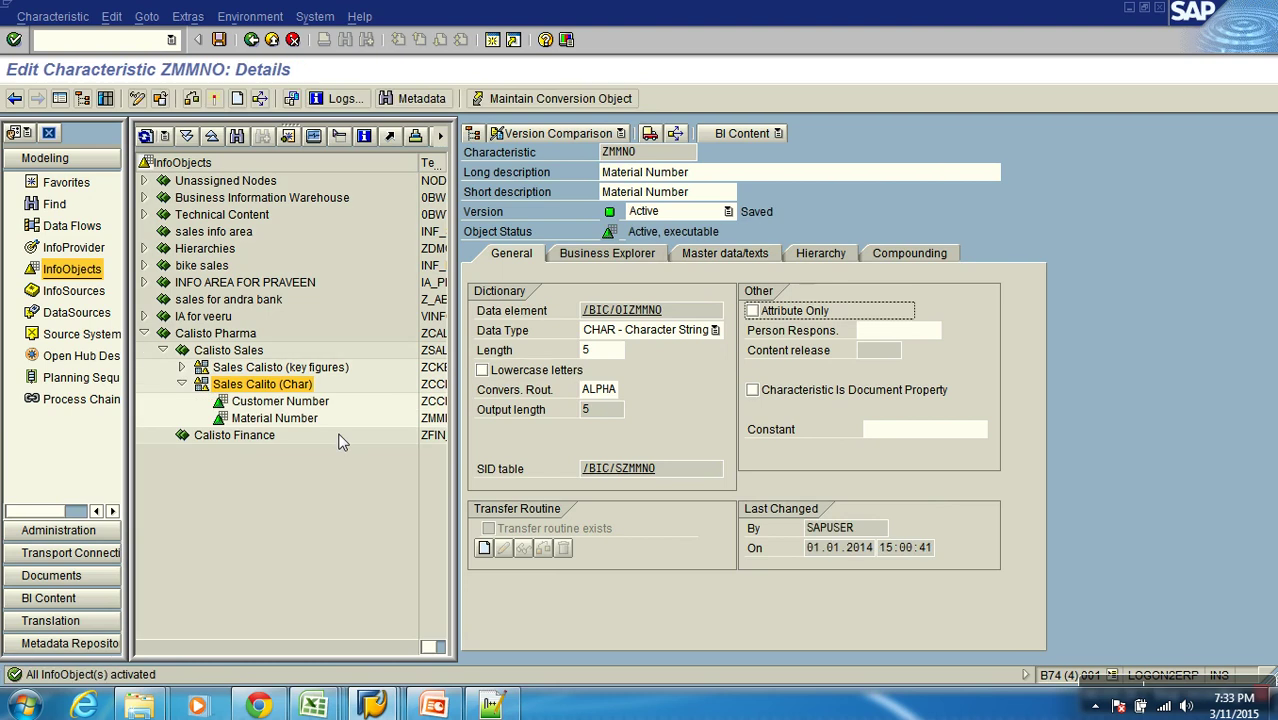
pyautogui.click(264, 39)
# Step: Create a characteristic InfoObject ZMMTYPE with long description "Material Type" in the Sales Calito (Char) catalog
pyautogui.rightClick(284, 384)
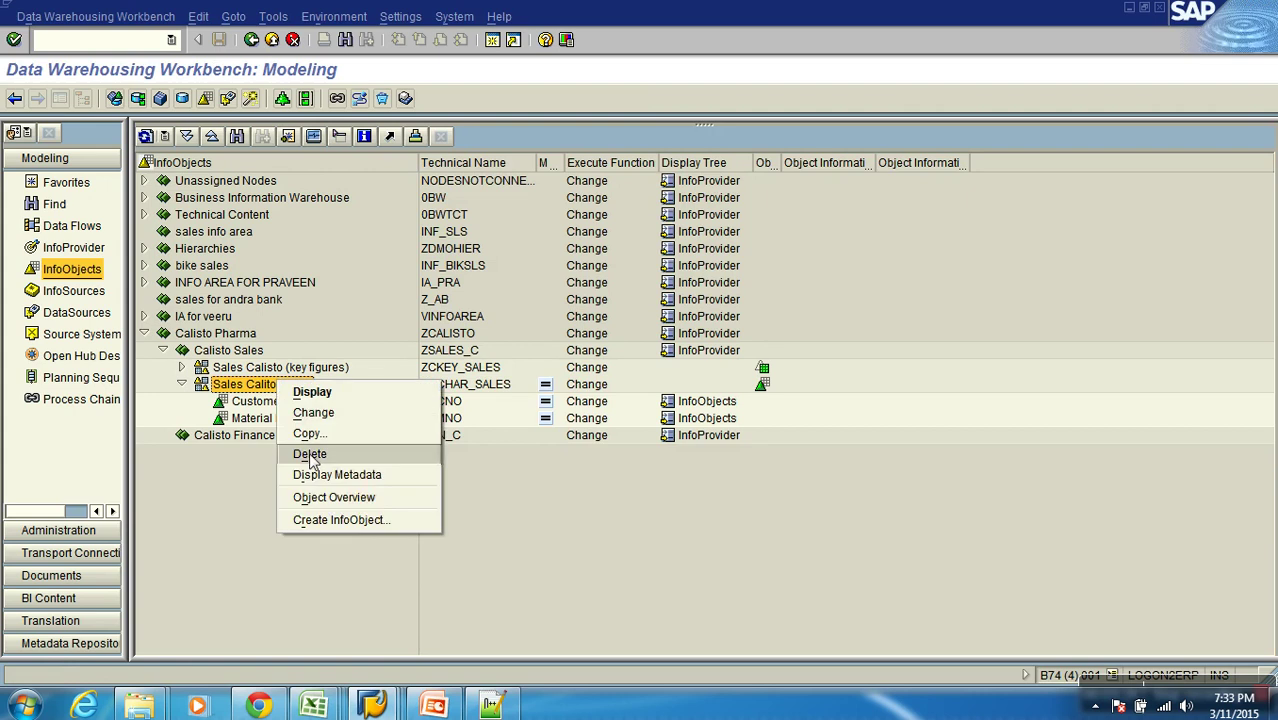
pyautogui.click(349, 520)
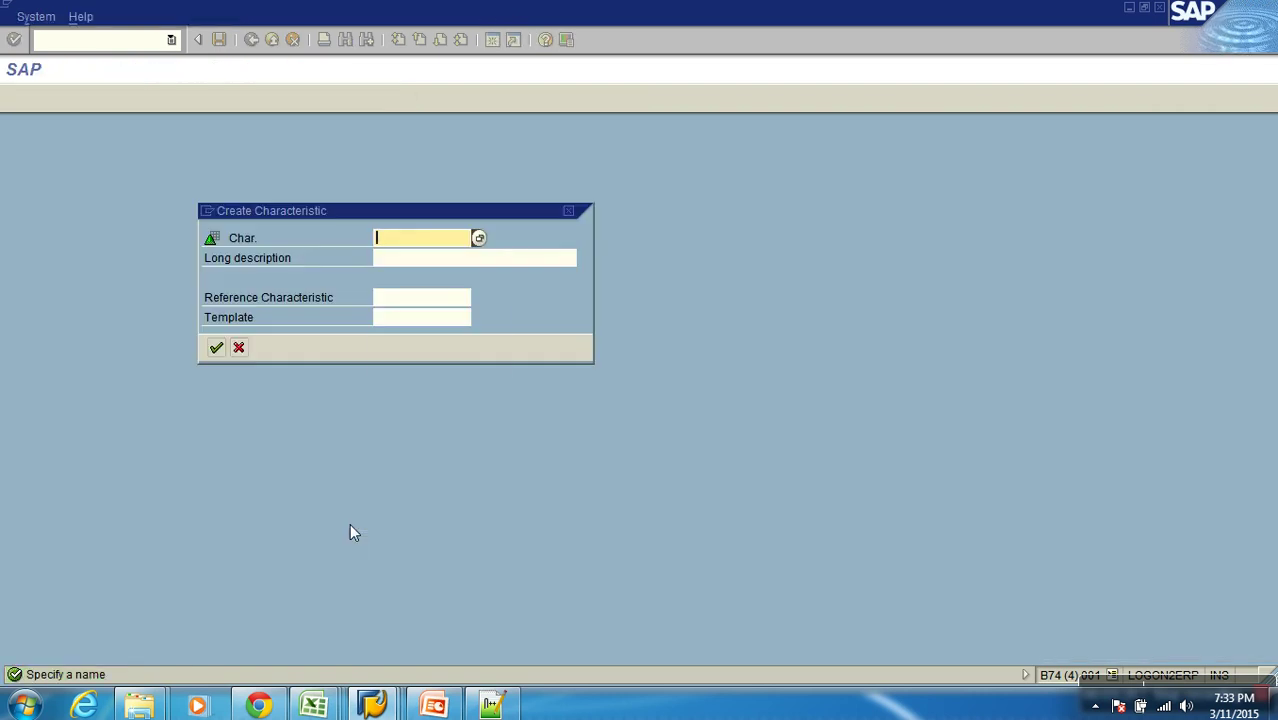
pyautogui.write('ZMMTYPE')
pyautogui.press('Tab')
pyautogui.write('m')
pyautogui.press('BackSpace')
pyautogui.write('Mate')
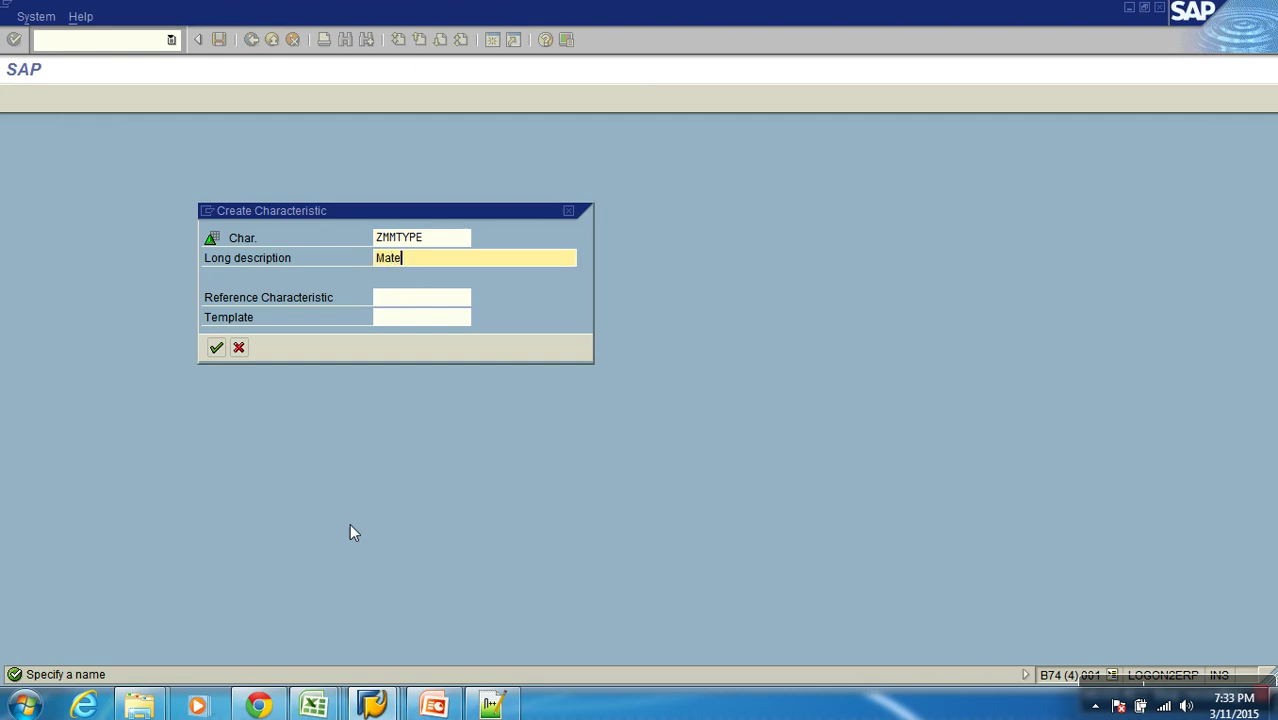
pyautogui.write('rial Type')
pyautogui.press('Return')
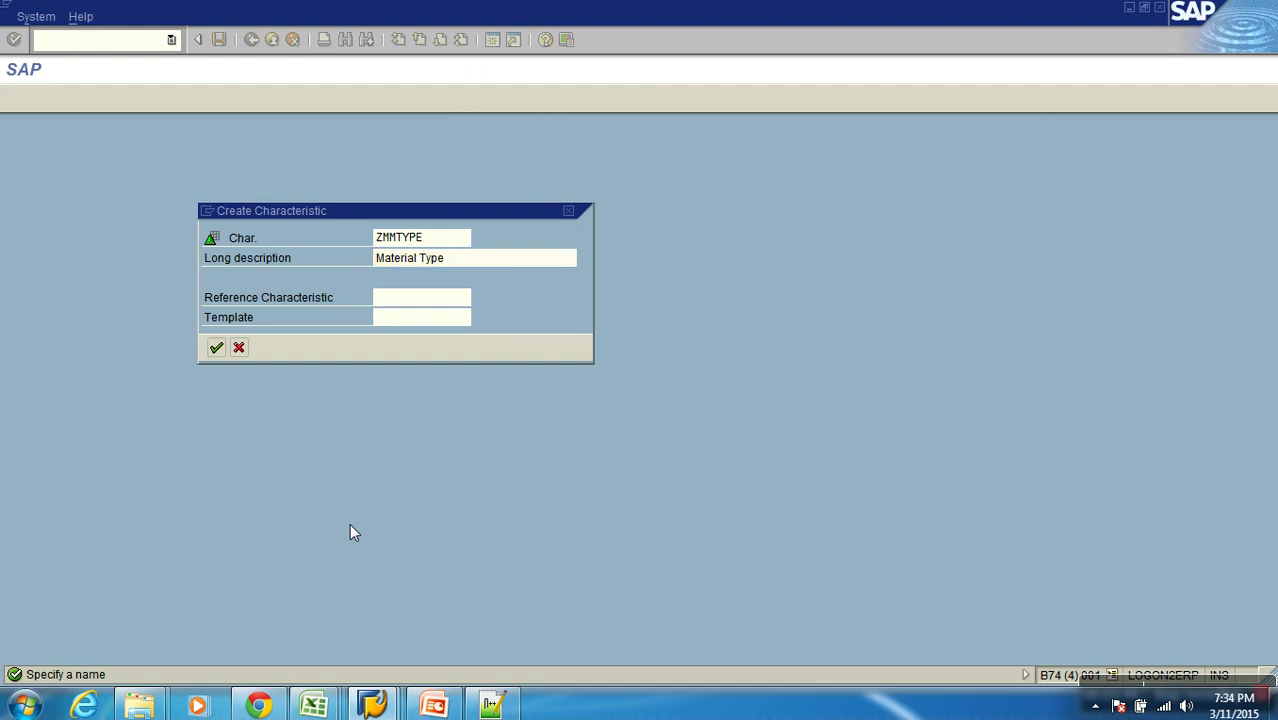
# Step: Set the Material Type characteristic's data type to CHAR - Character String and its length to 12
pyautogui.click(645, 330)
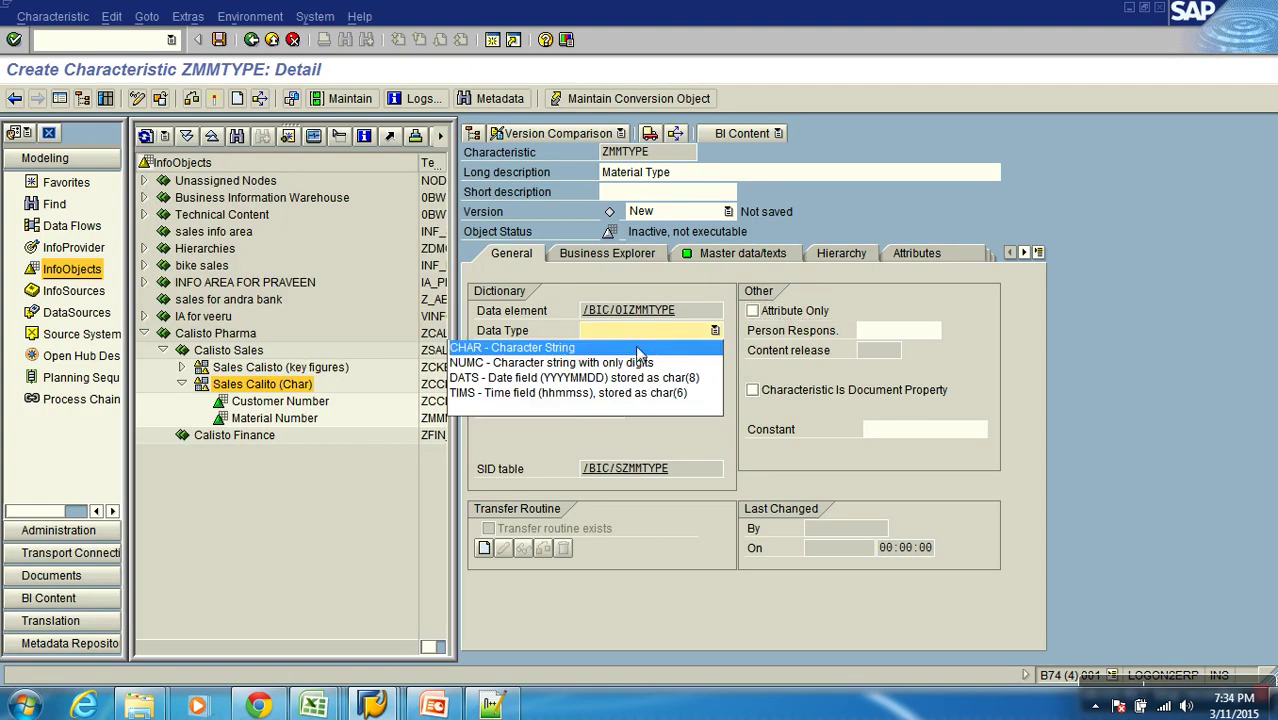
pyautogui.click(641, 341)
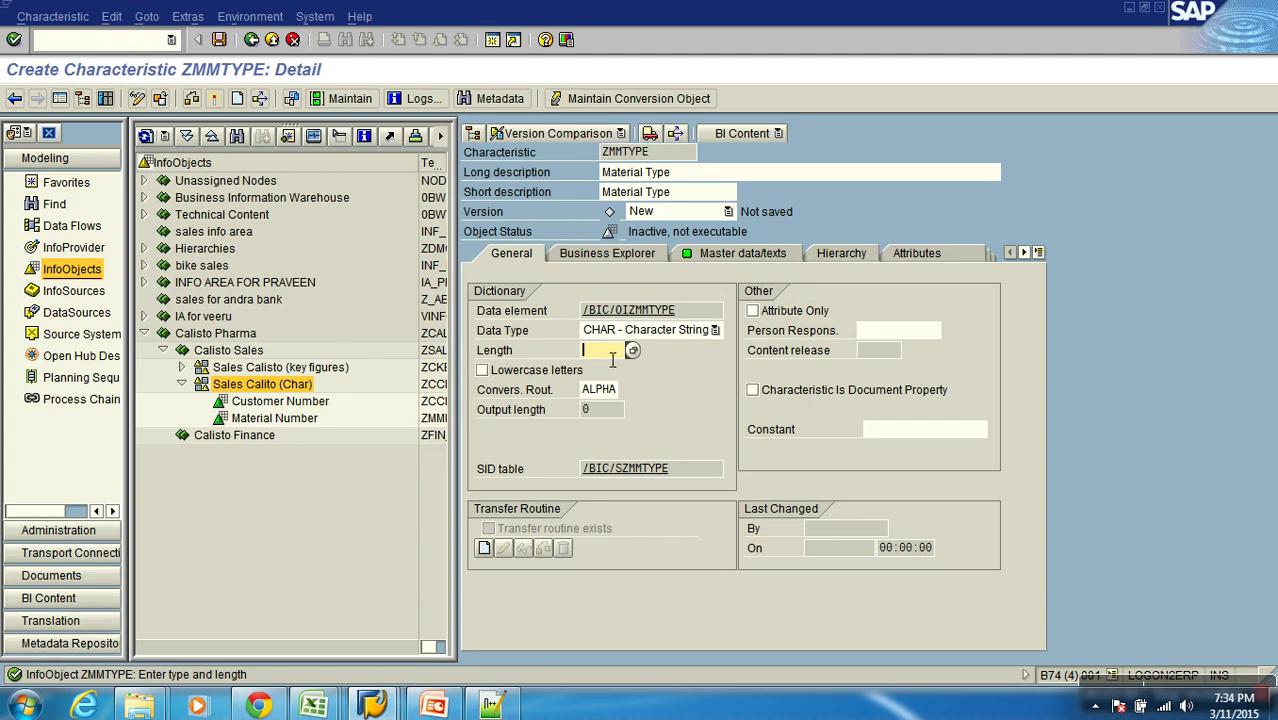
pyautogui.write('12')
# Step: Disable master data and texts for ZMMTYPE, activate it and return to the Data Warehousing Workbench overview
pyautogui.click(712, 258)
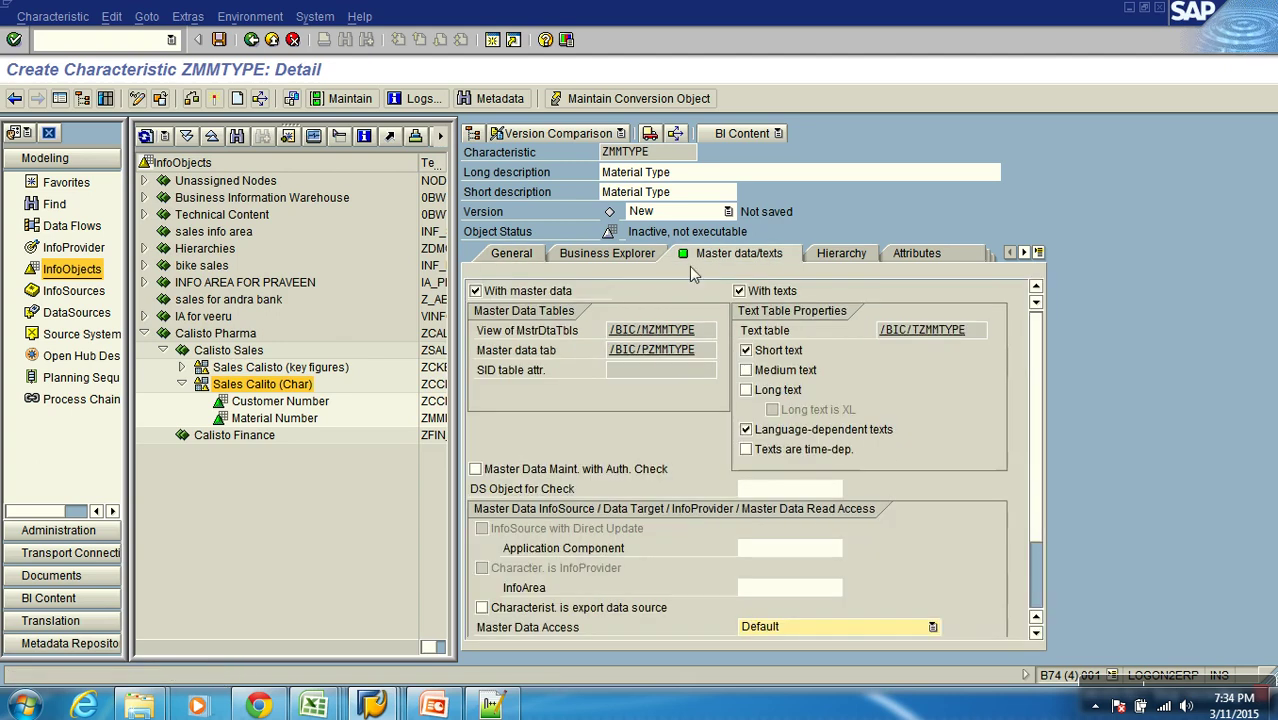
pyautogui.click(562, 291)
pyautogui.click(758, 291)
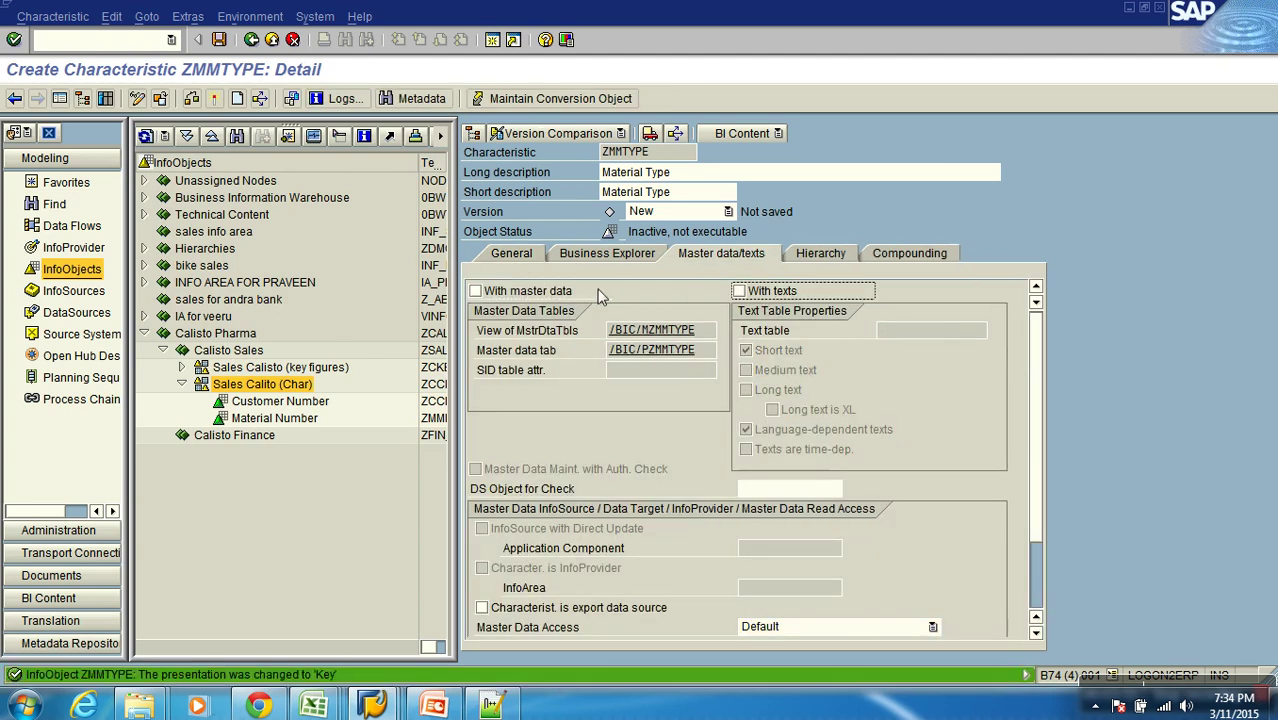
pyautogui.click(511, 253)
pyautogui.click(214, 98)
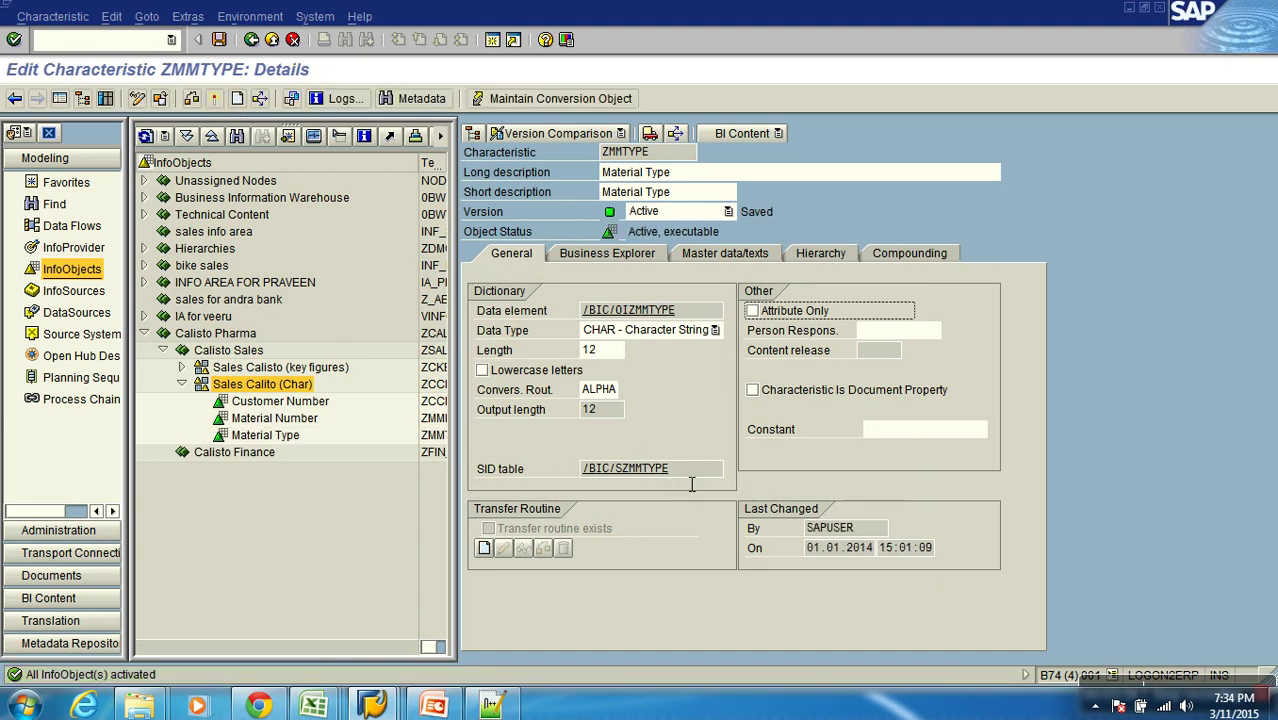
pyautogui.click(271, 40)
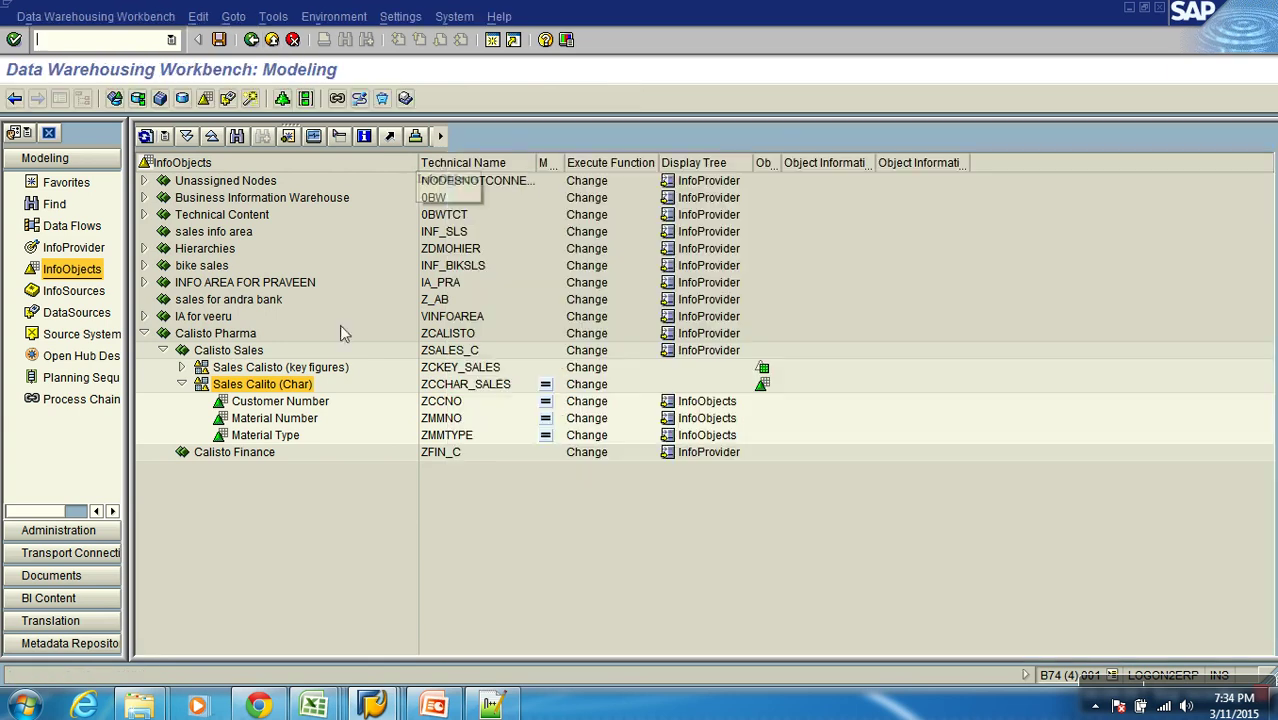
# Step: Create a characteristic InfoObject ZMMGRP with long description "Material Group" in the Sales Calito (Char) catalog
pyautogui.rightClick(280, 386)
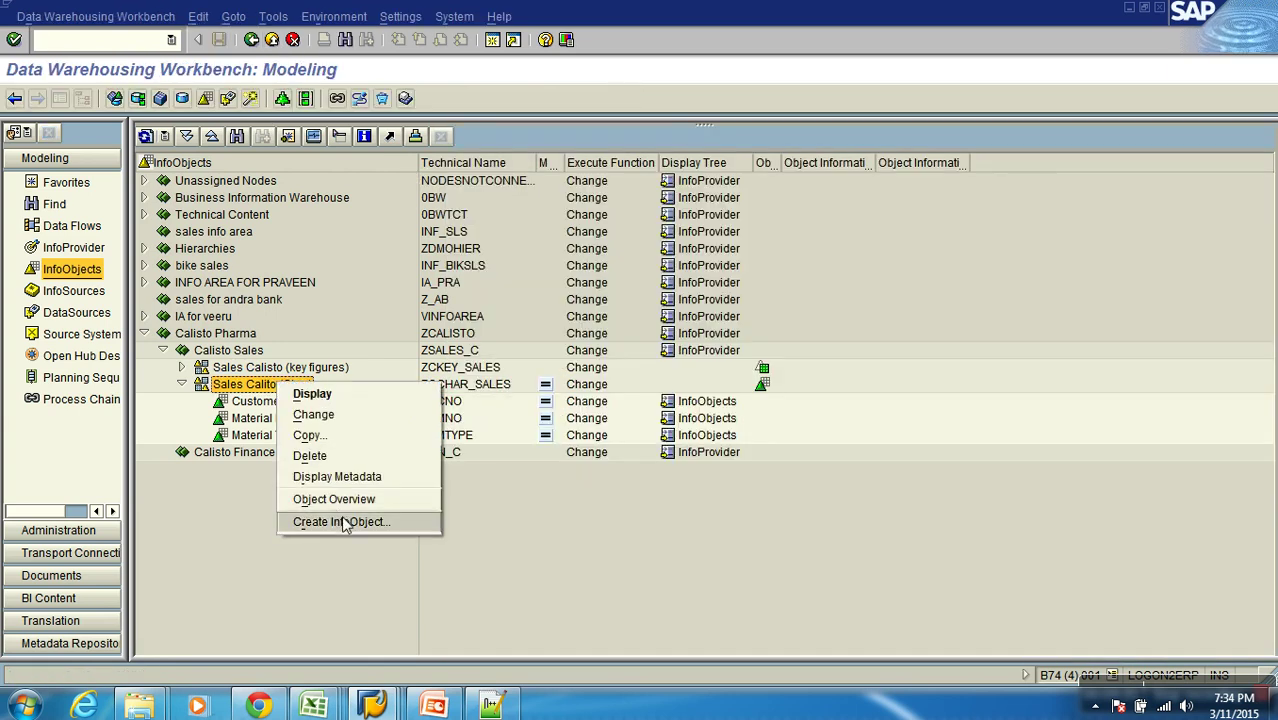
pyautogui.click(336, 519)
pyautogui.write('z')
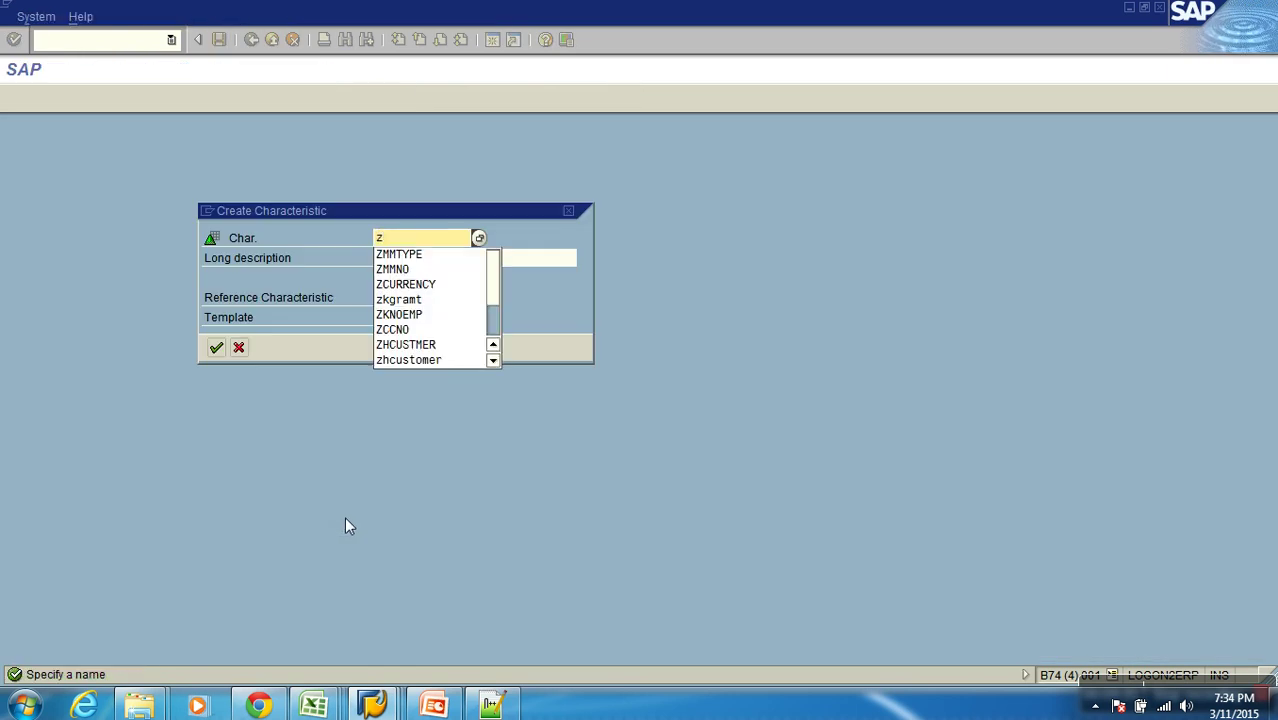
pyautogui.write('mmgrp')
pyautogui.press('Tab')
pyautogui.write('M')
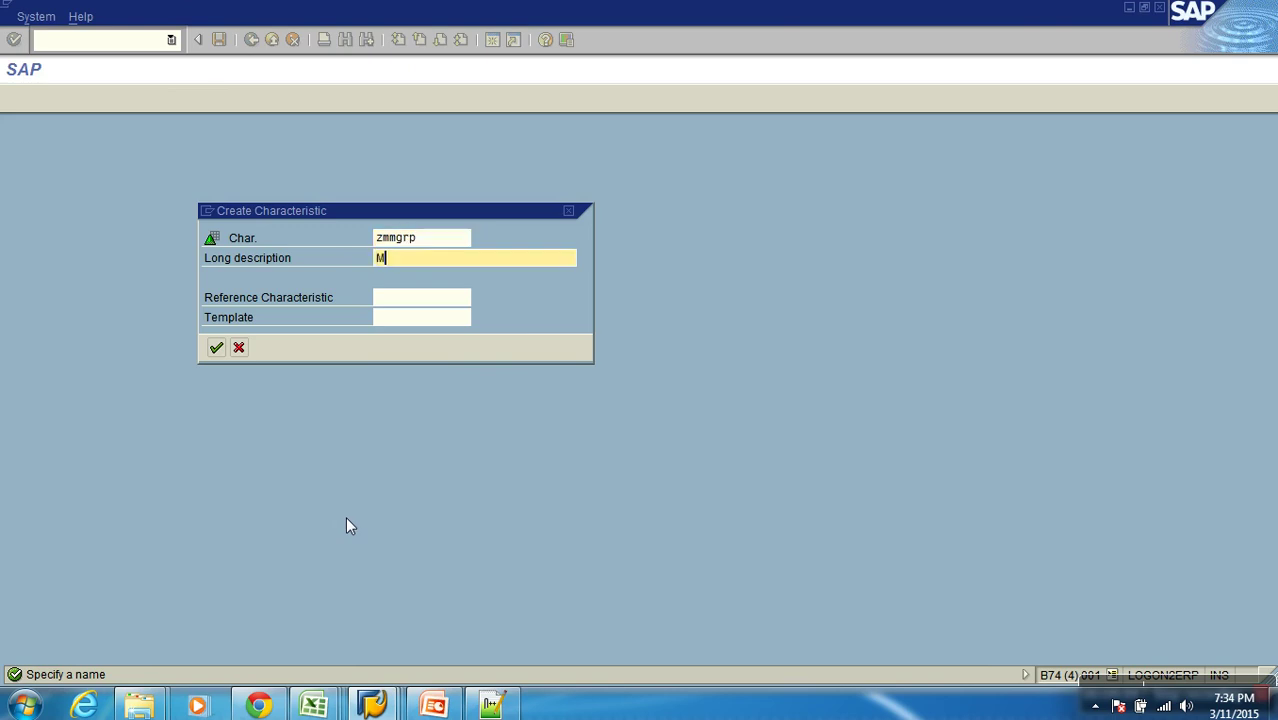
pyautogui.write('aterial')
pyautogui.press('BackSpace')
pyautogui.press('BackSpace')
pyautogui.write('Group')
pyautogui.press('Return')
pyautogui.click(637, 327)
pyautogui.click(610, 341)
pyautogui.click(607, 360)
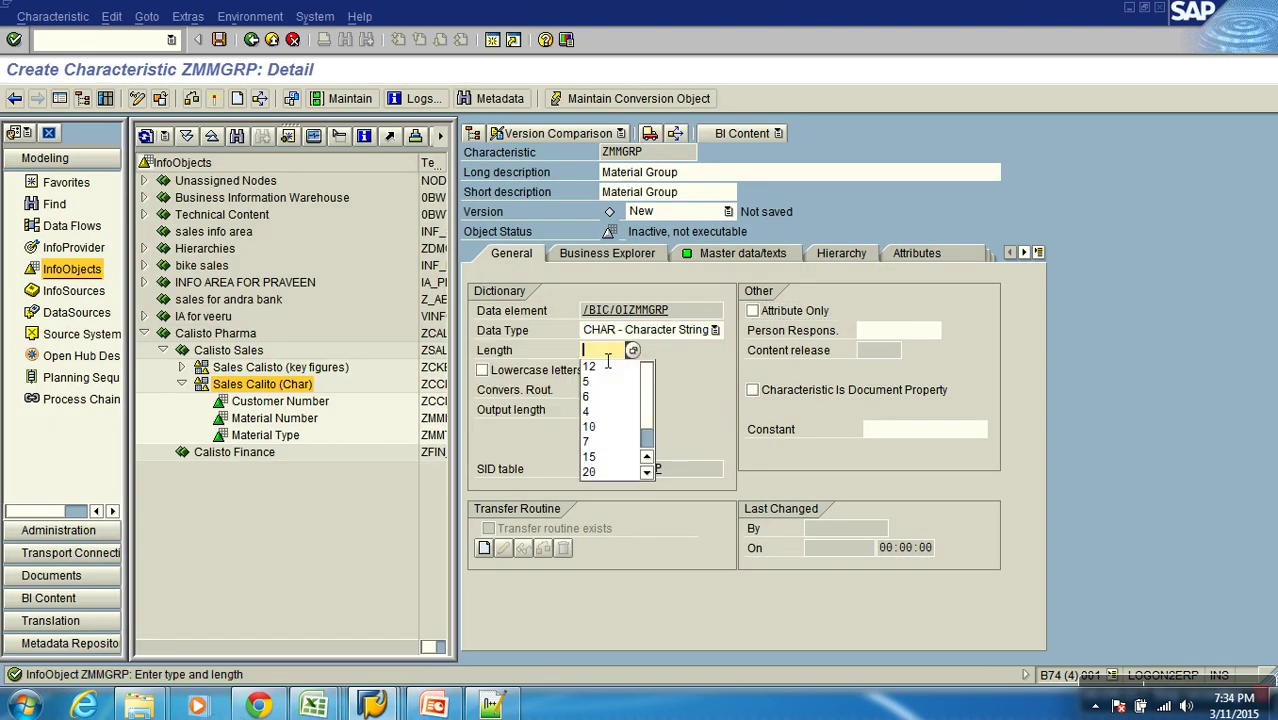
pyautogui.write('12')
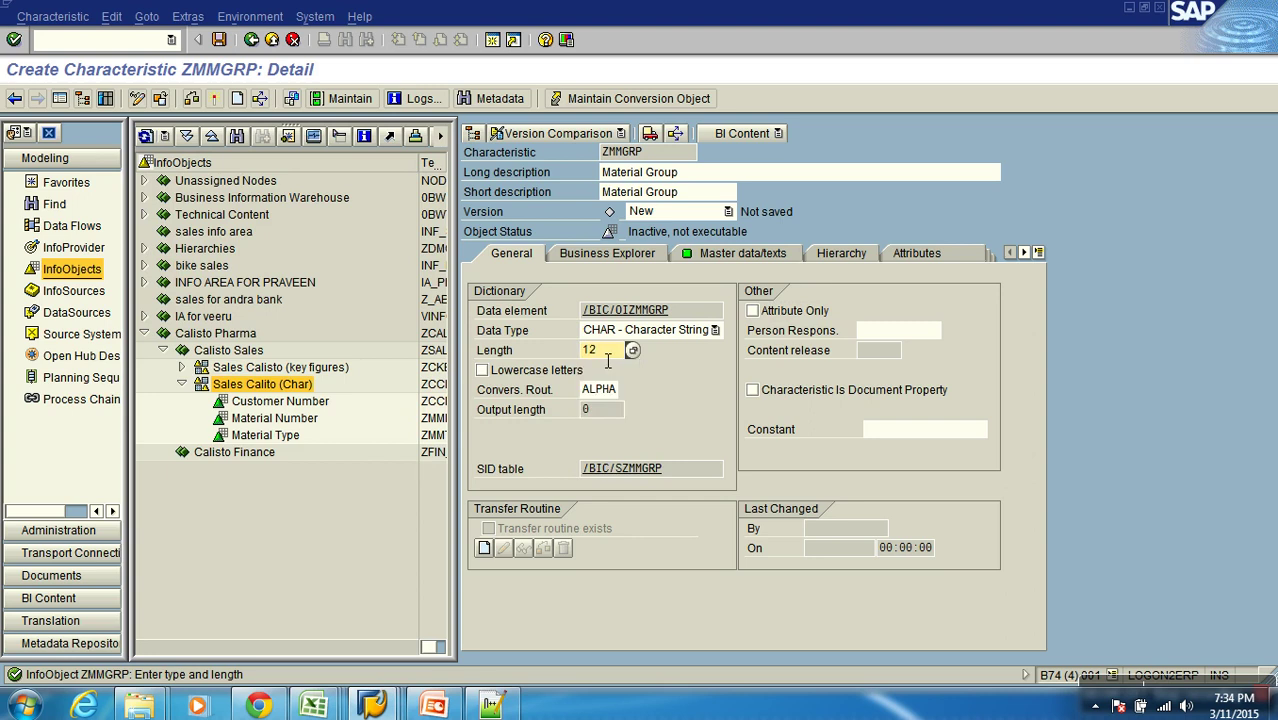
pyautogui.press('BackSpace')
pyautogui.press('BackSpace')
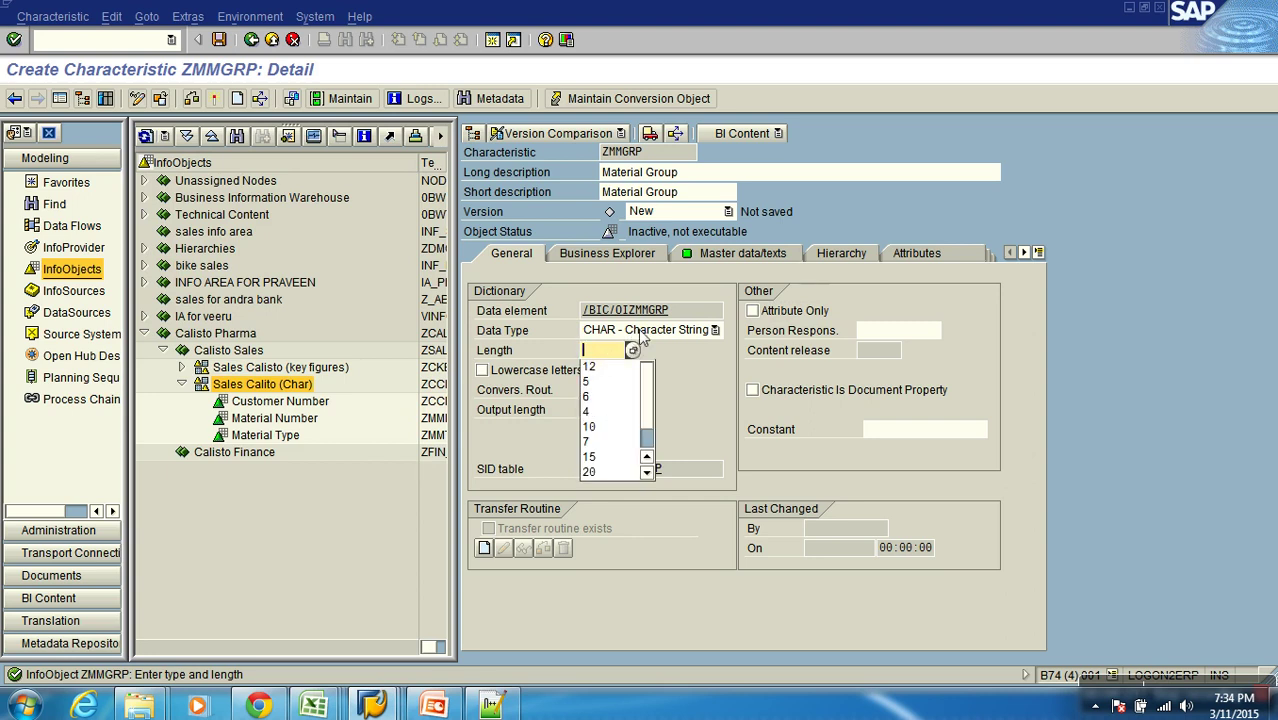
# Step: Set the Material Group characteristic's data type to NUMC, a character string with only digits
pyautogui.click(641, 336)
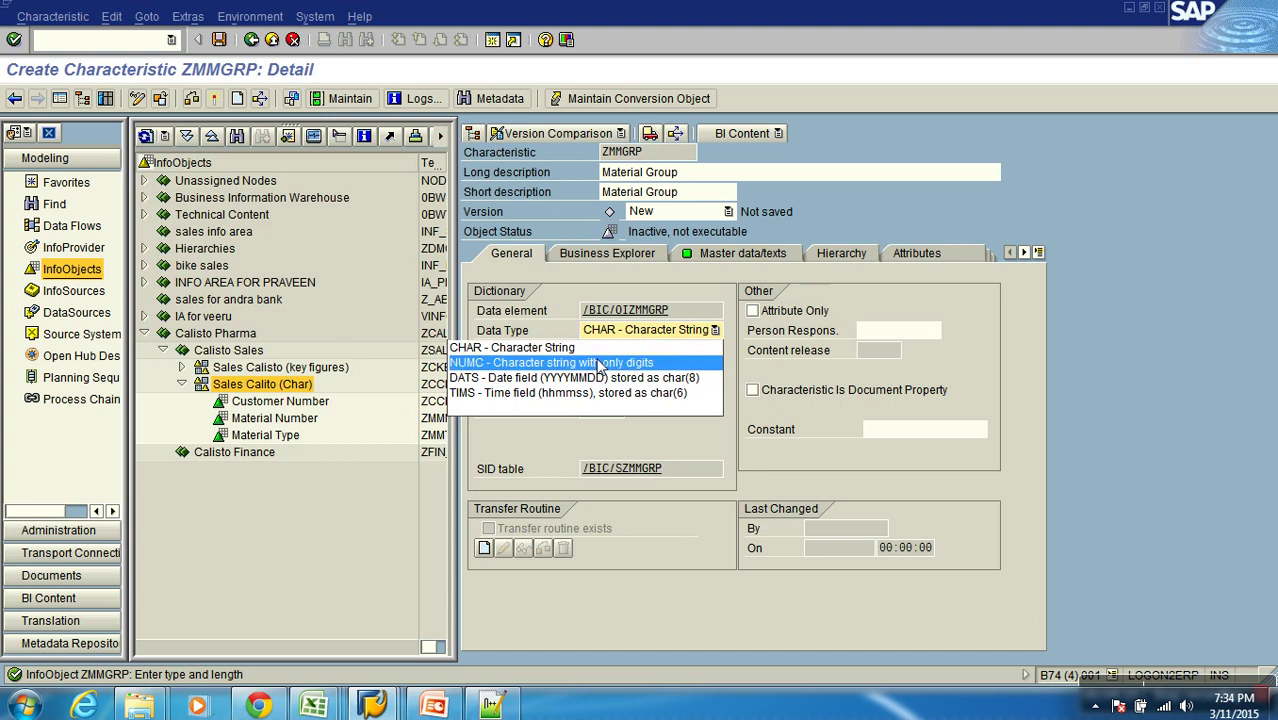
pyautogui.click(620, 362)
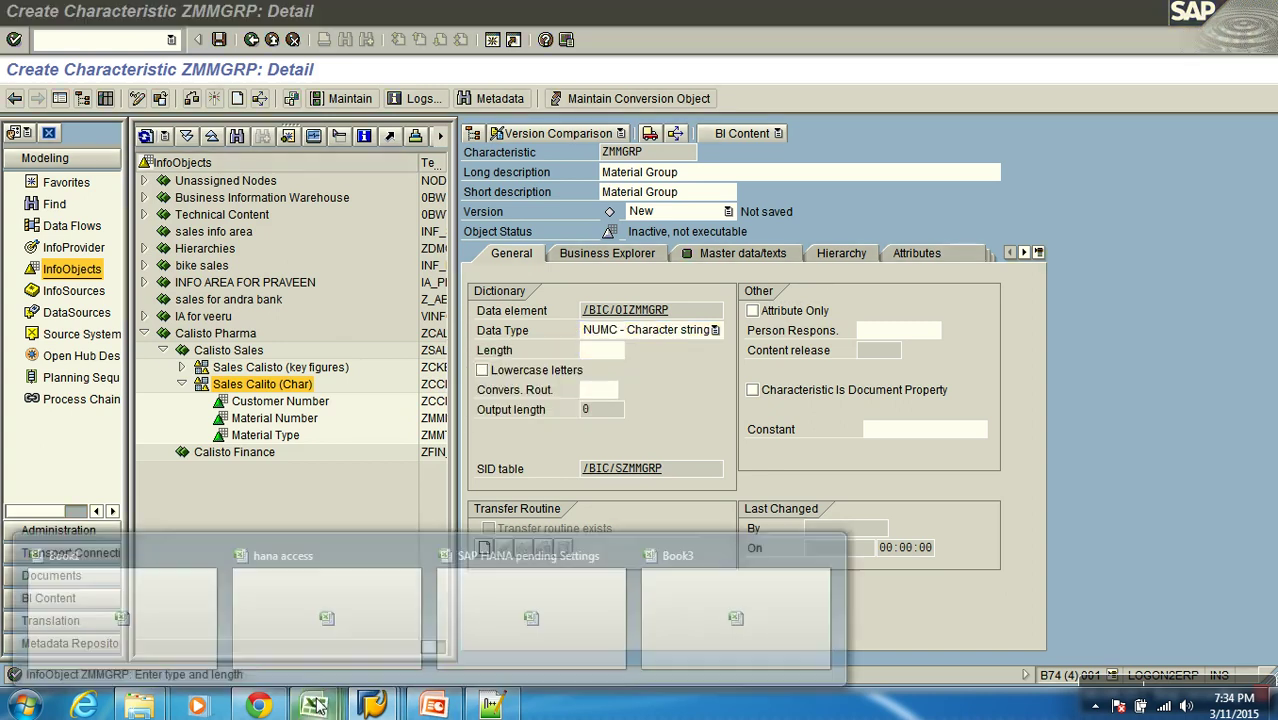
# Step: Switch to the Book3 Excel workbook and enter sample MGROUP values 10 in F14, 20 in F16 and 30 in F19
pyautogui.click(735, 615)
pyautogui.click(423, 439)
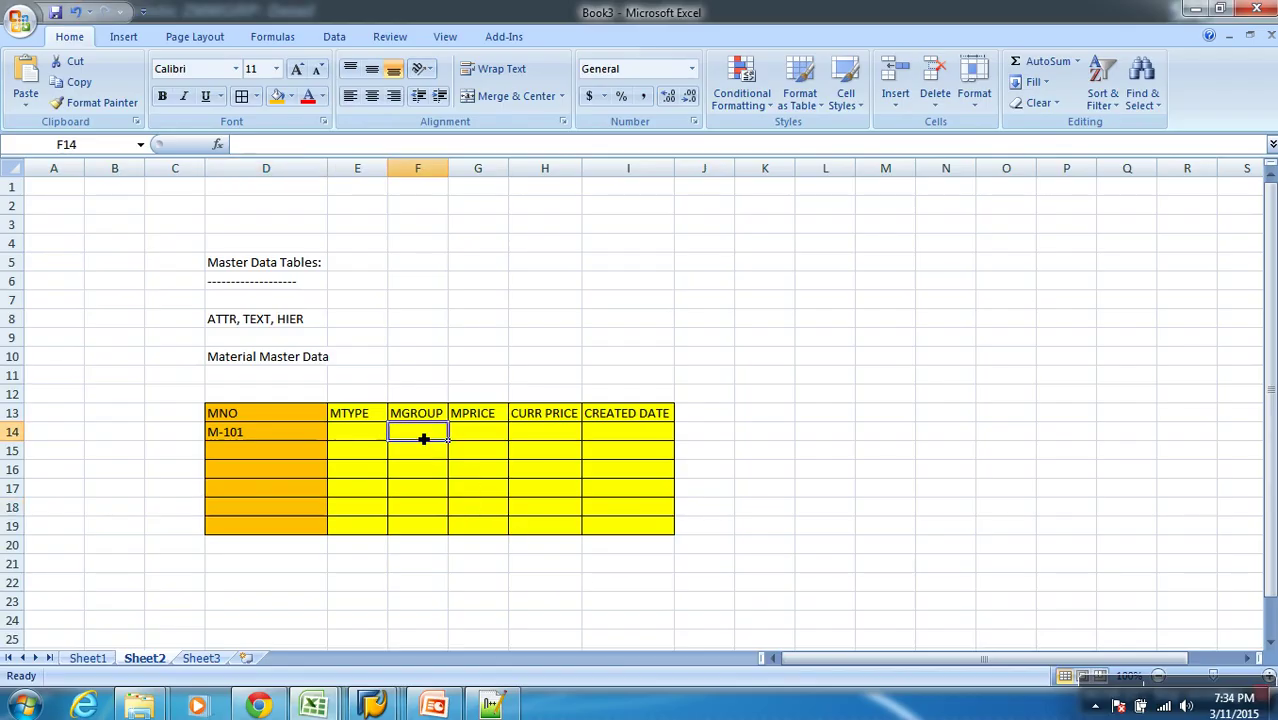
pyautogui.write('10')
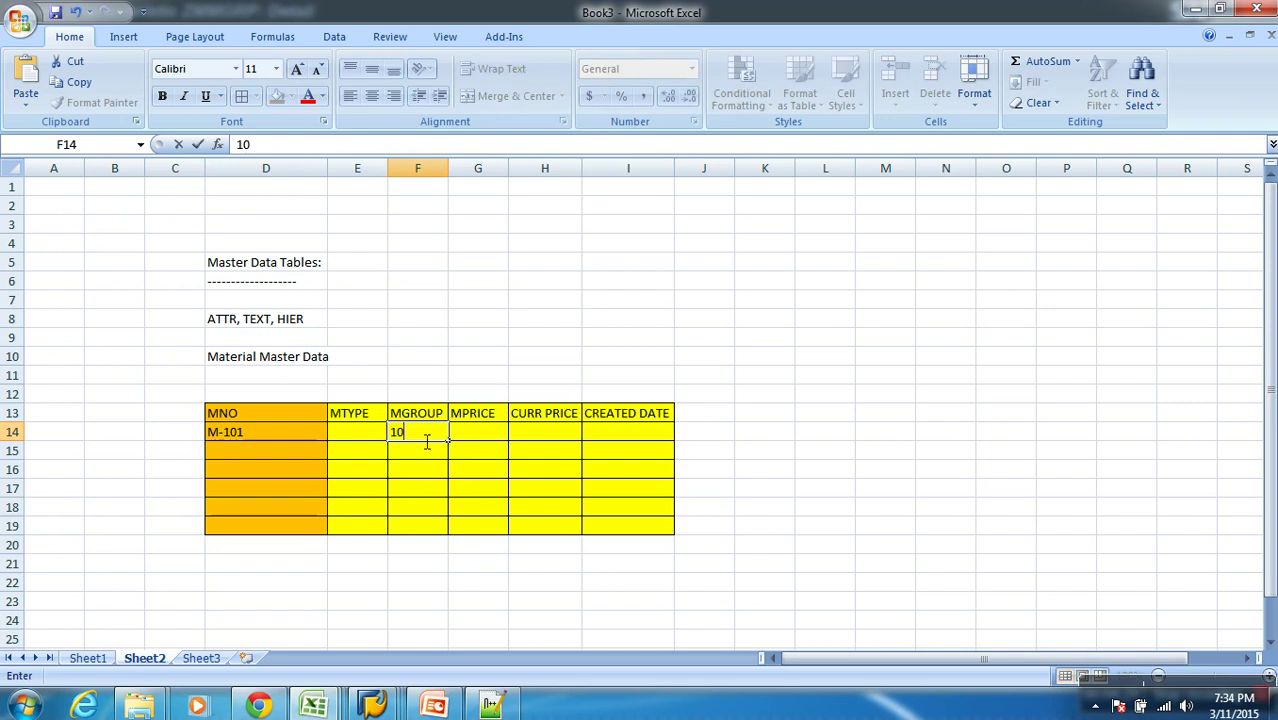
pyautogui.press('Return')
pyautogui.press('Return')
pyautogui.write('20')
pyautogui.press('Return')
pyautogui.press('Return')
pyautogui.press('Return')
pyautogui.write('30')
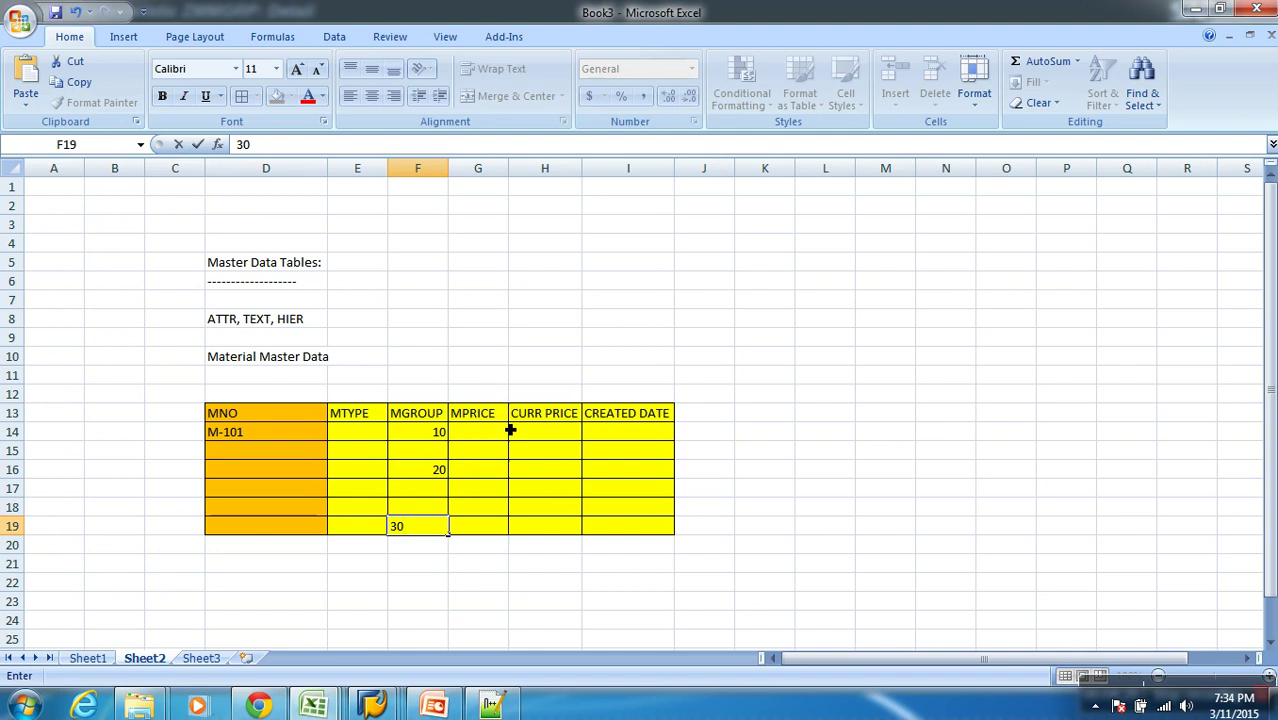
pyautogui.click(517, 450)
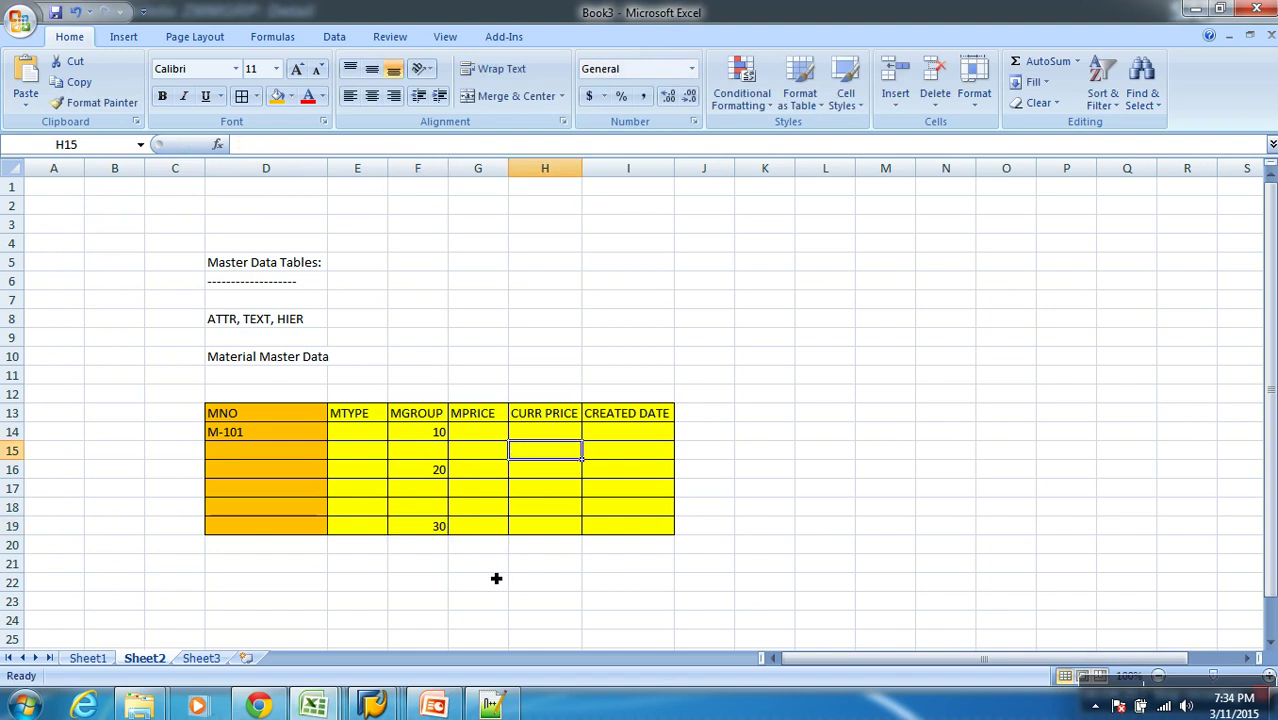
pyautogui.moveTo(435, 438); pyautogui.dragTo(436, 542)
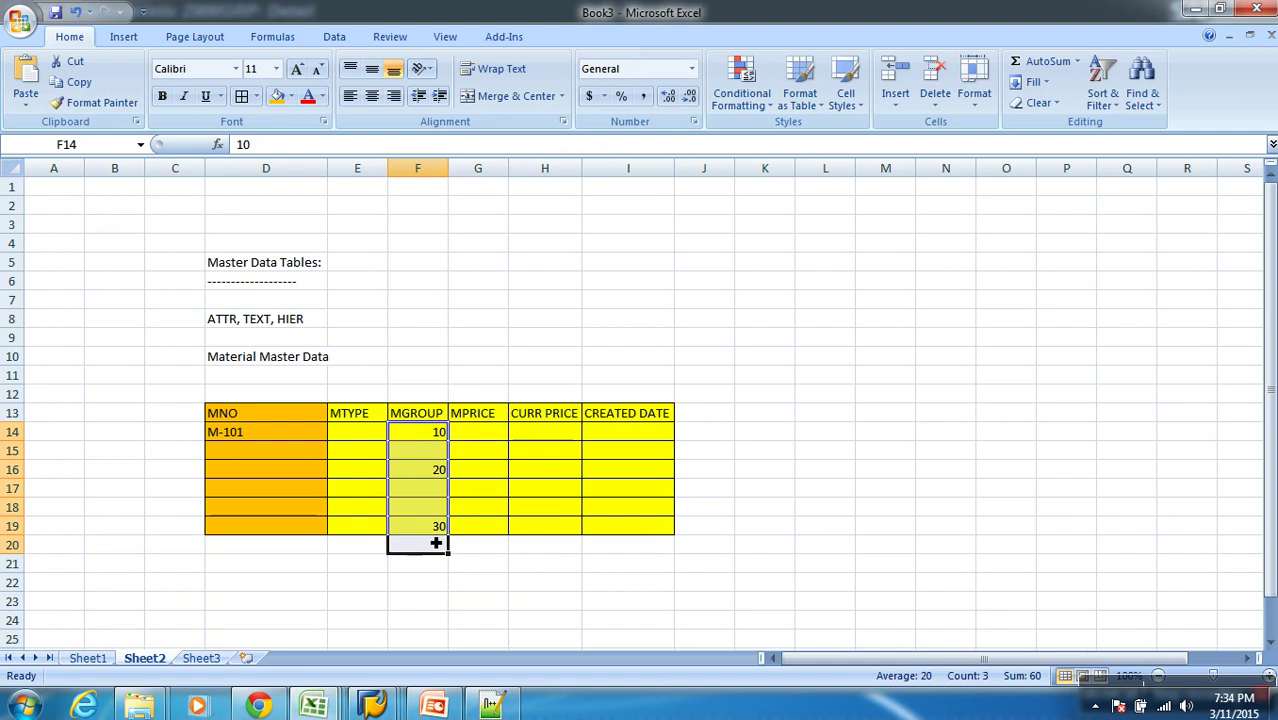
# Step: Switch back to SAP and set the Material Group characteristic's length to 2
pyautogui.hotkey('alt', 'Tab')
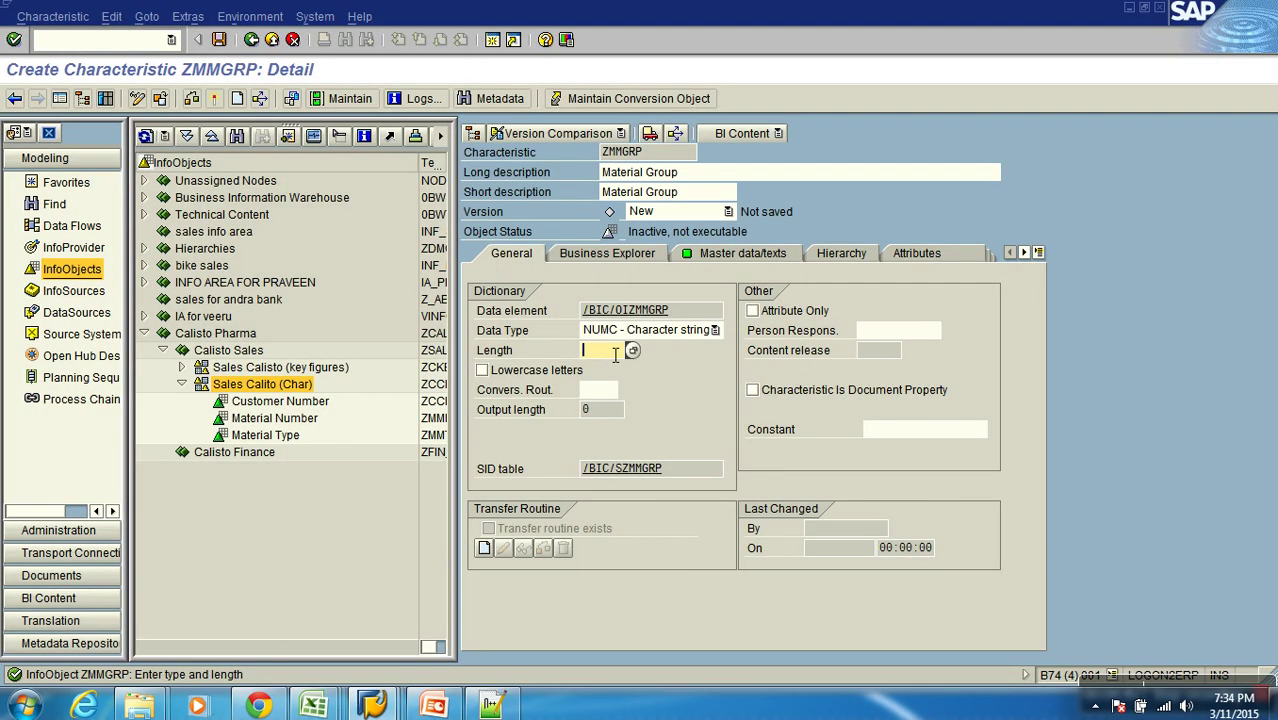
pyautogui.write('2')
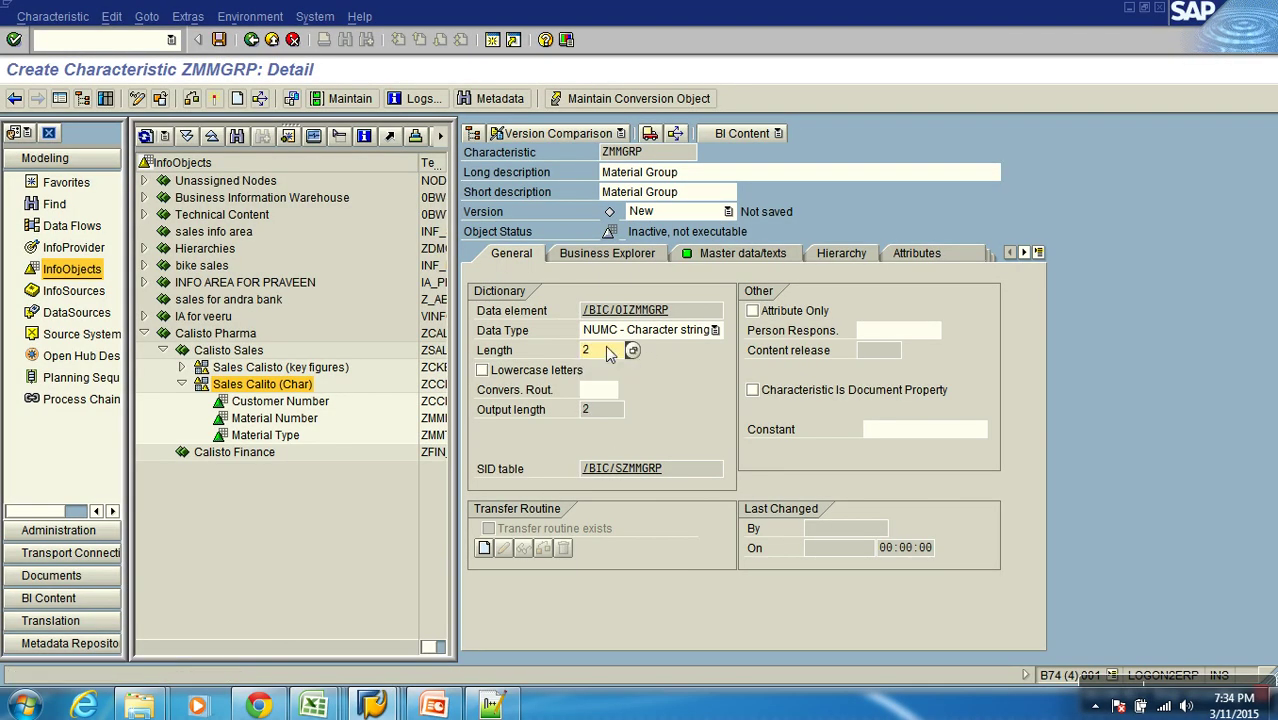
# Step: Disable master data and texts for ZMMGRP and activate the characteristic
pyautogui.click(716, 256)
pyautogui.click(475, 290)
pyautogui.click(739, 290)
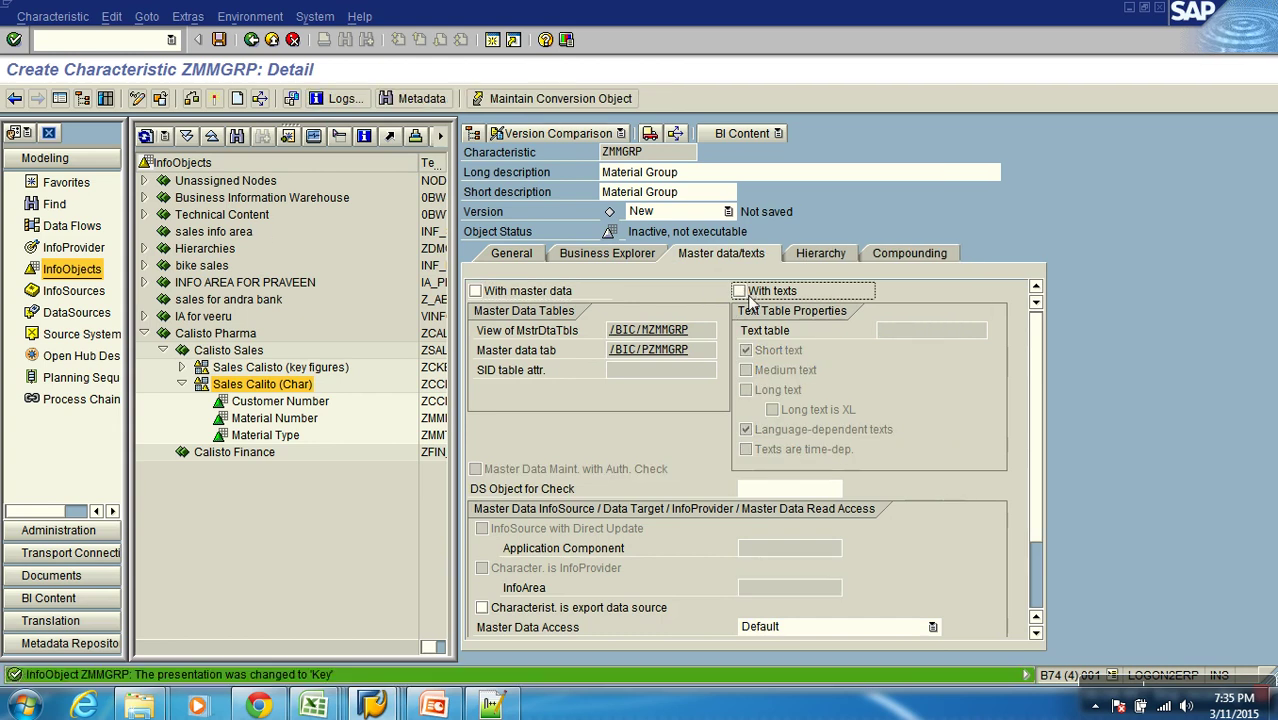
pyautogui.click(216, 99)
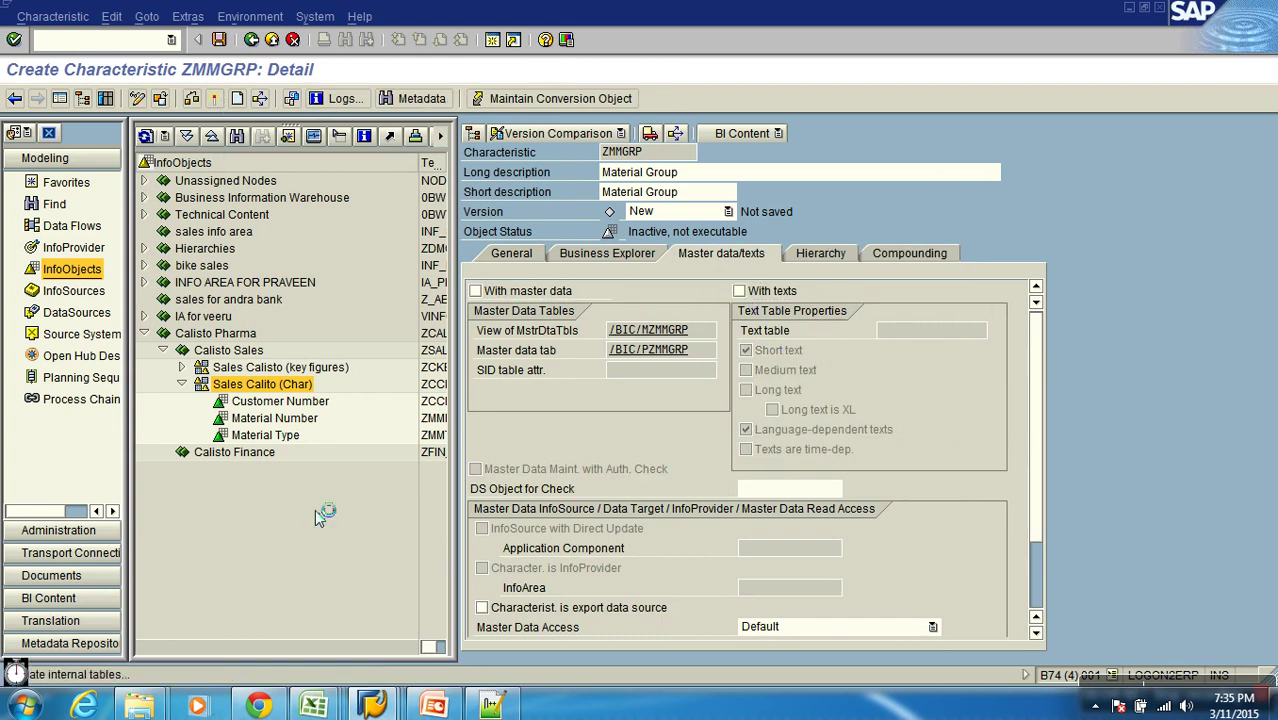
# Step: Check the MPRICE column heading in the Excel workbook, and return to the InfoObjects overview in SAP
pyautogui.click(434, 706)
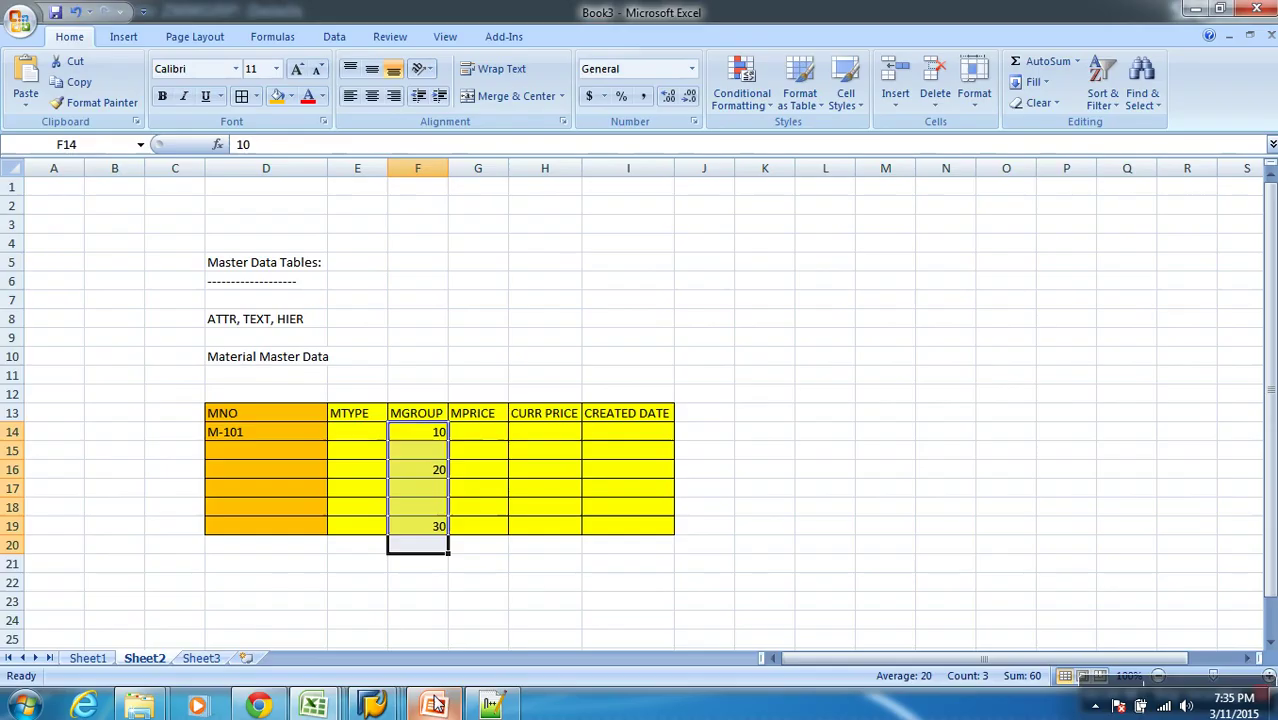
pyautogui.click(483, 414)
pyautogui.hotkey('alt', 'Tab')
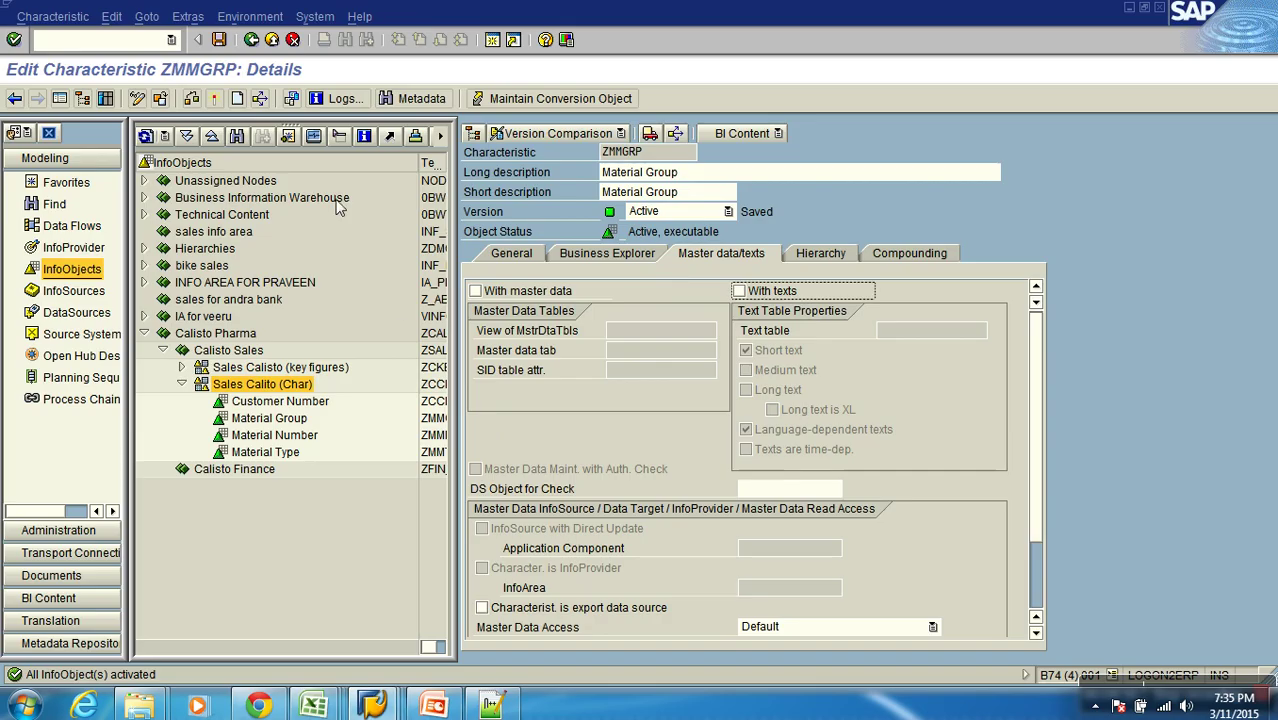
pyautogui.click(292, 40)
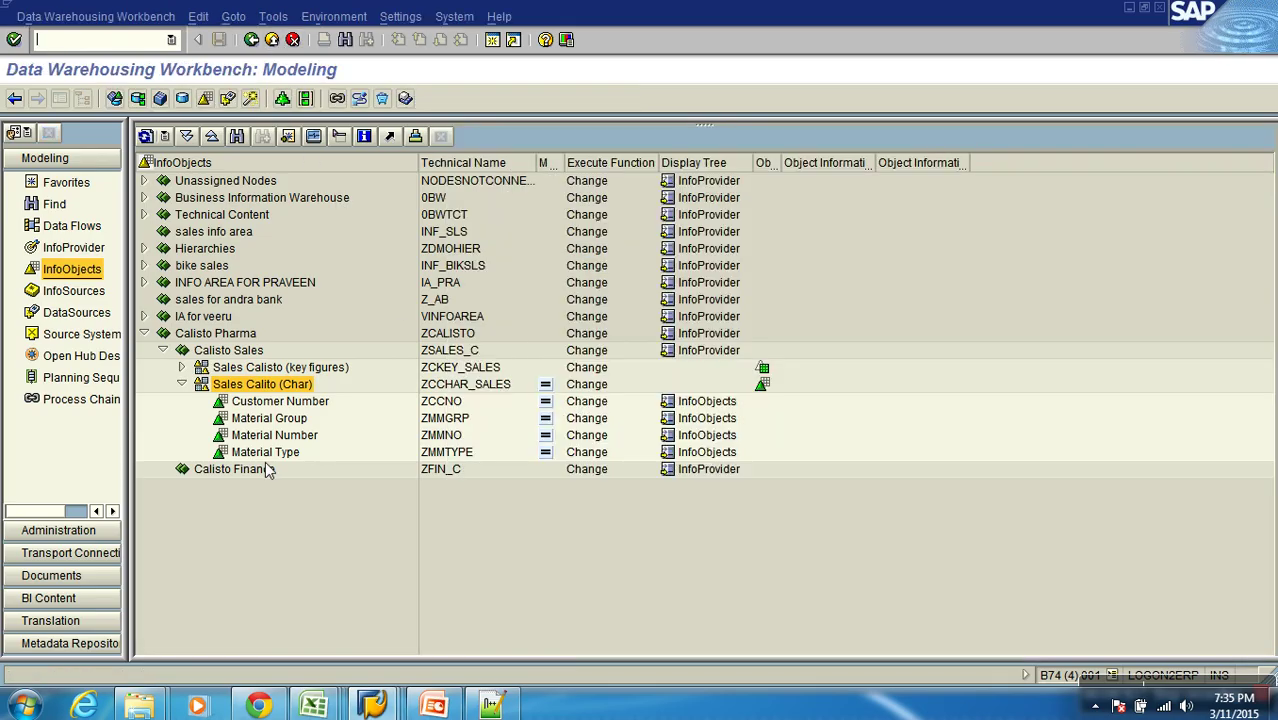
# Step: Create a key figure ZMMPRC with the long description Price in the Sales Calisto (key figures) catalog
pyautogui.rightClick(280, 367)
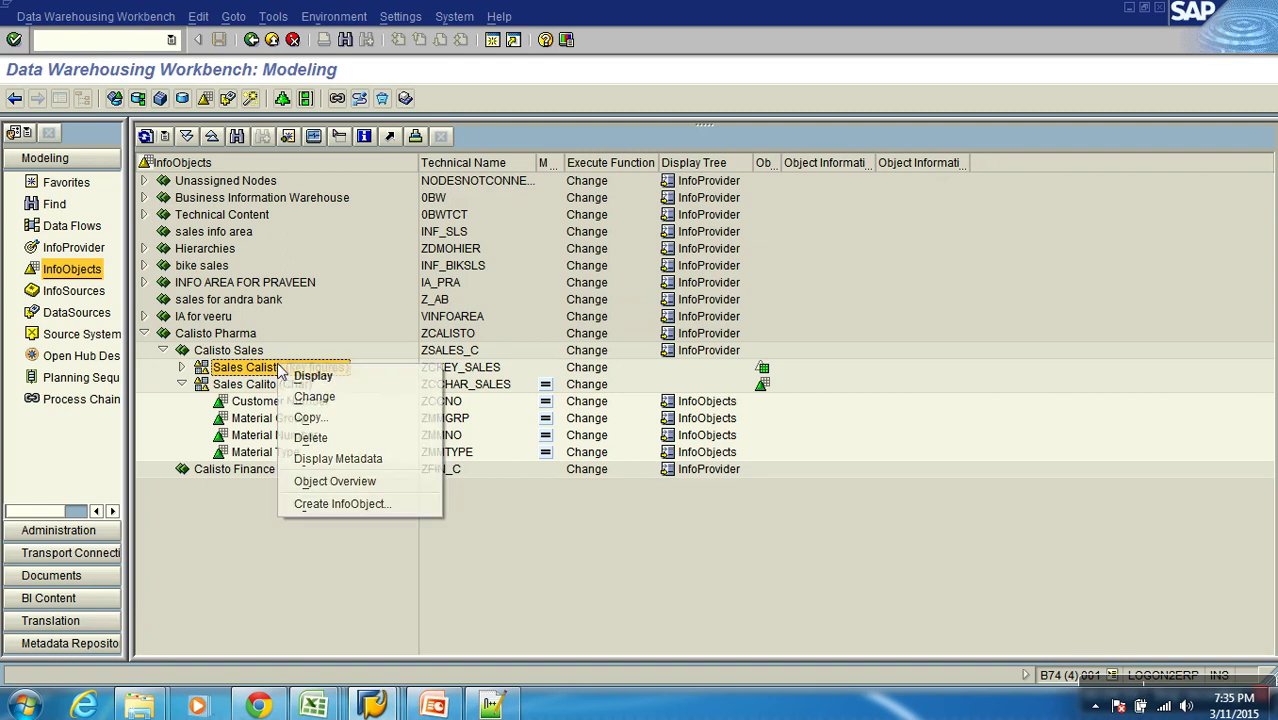
pyautogui.click(345, 503)
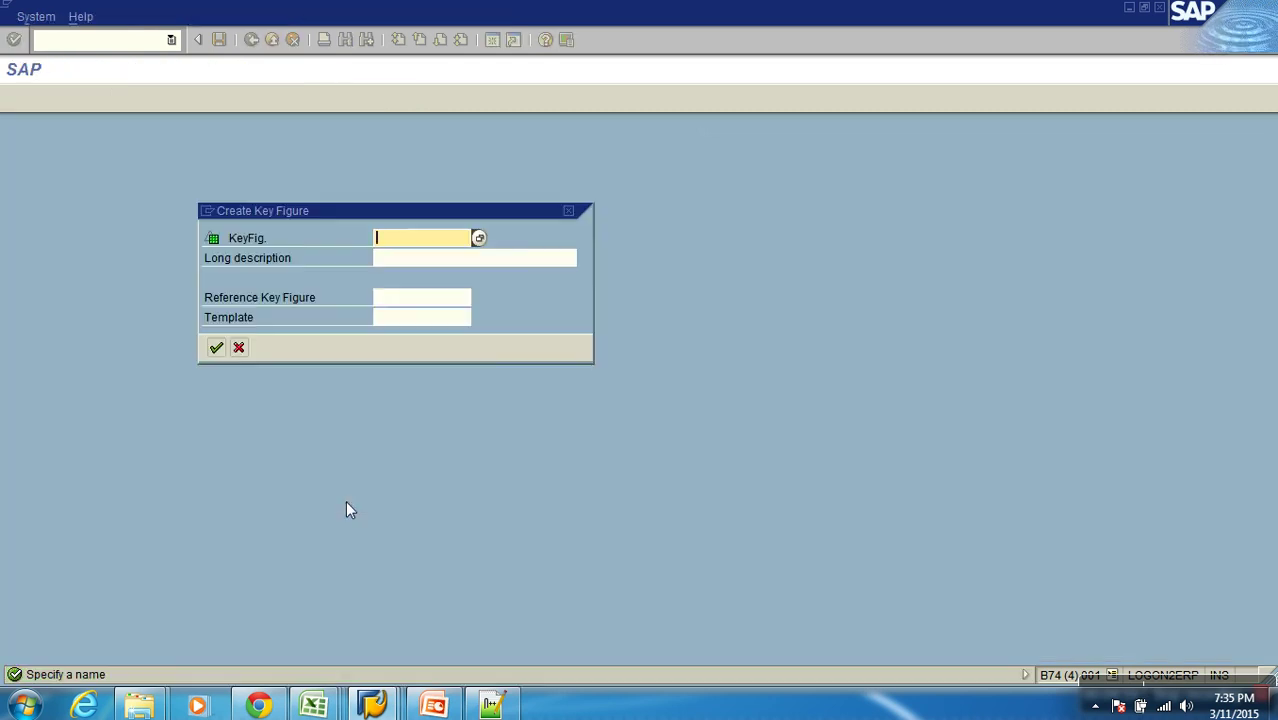
pyautogui.write('zmmprc')
pyautogui.press('Tab')
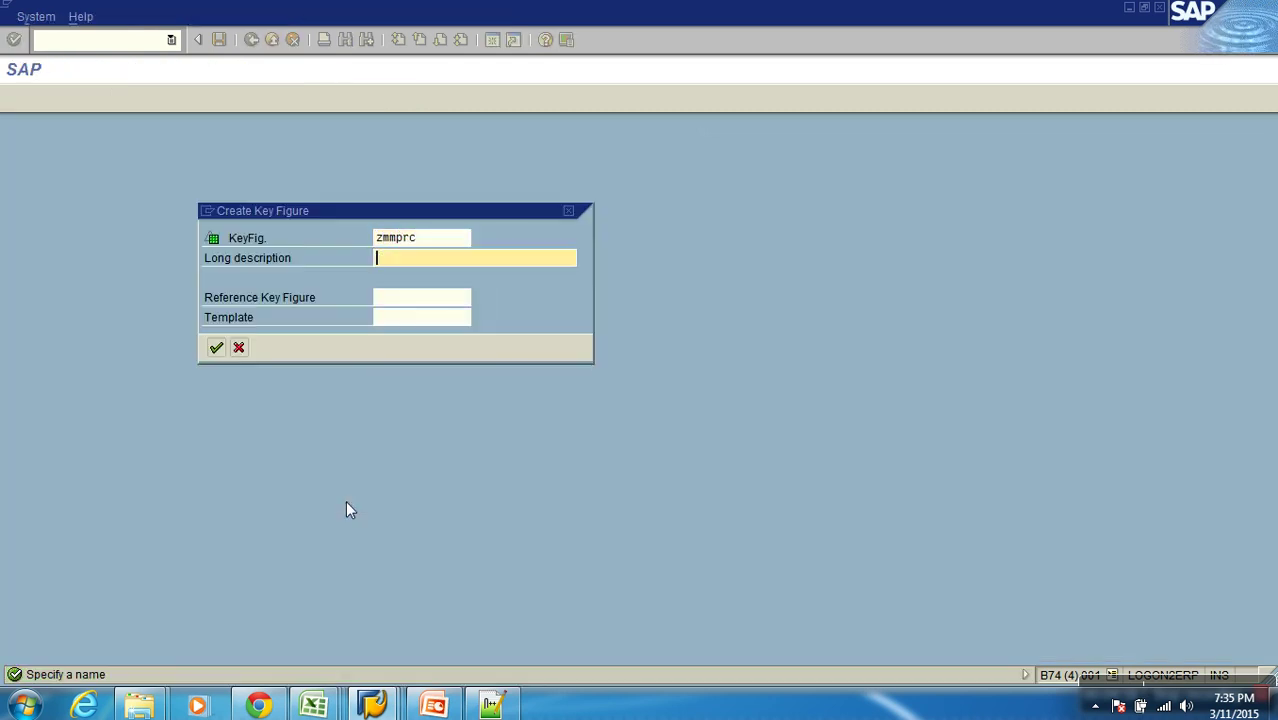
pyautogui.write('Price')
pyautogui.press('Return')
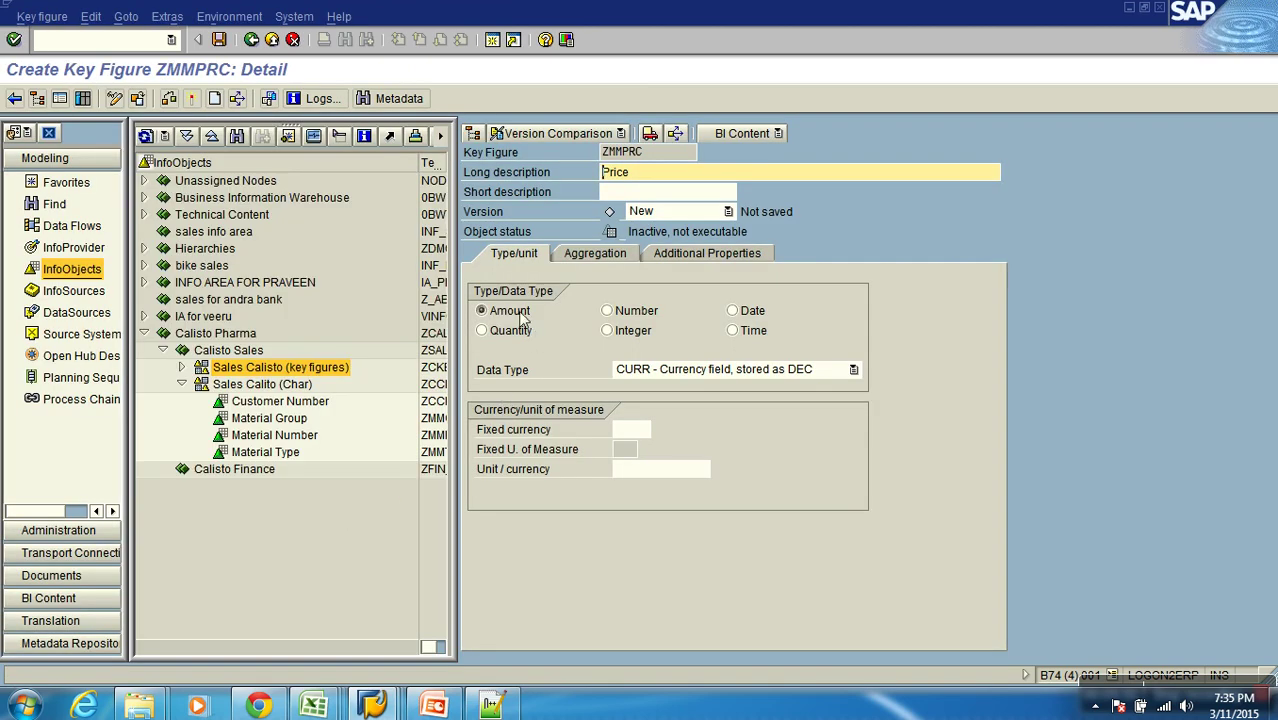
# Step: Check the price columns in the Excel workbook, then set ZMMPRC's unit/currency to 0CURRENCY in SAP and activate the key figure
pyautogui.hotkey('alt', 'Tab')
pyautogui.click(545, 419)
pyautogui.click(506, 419)
pyautogui.hotkey('alt', 'Tab')
pyautogui.click(668, 469)
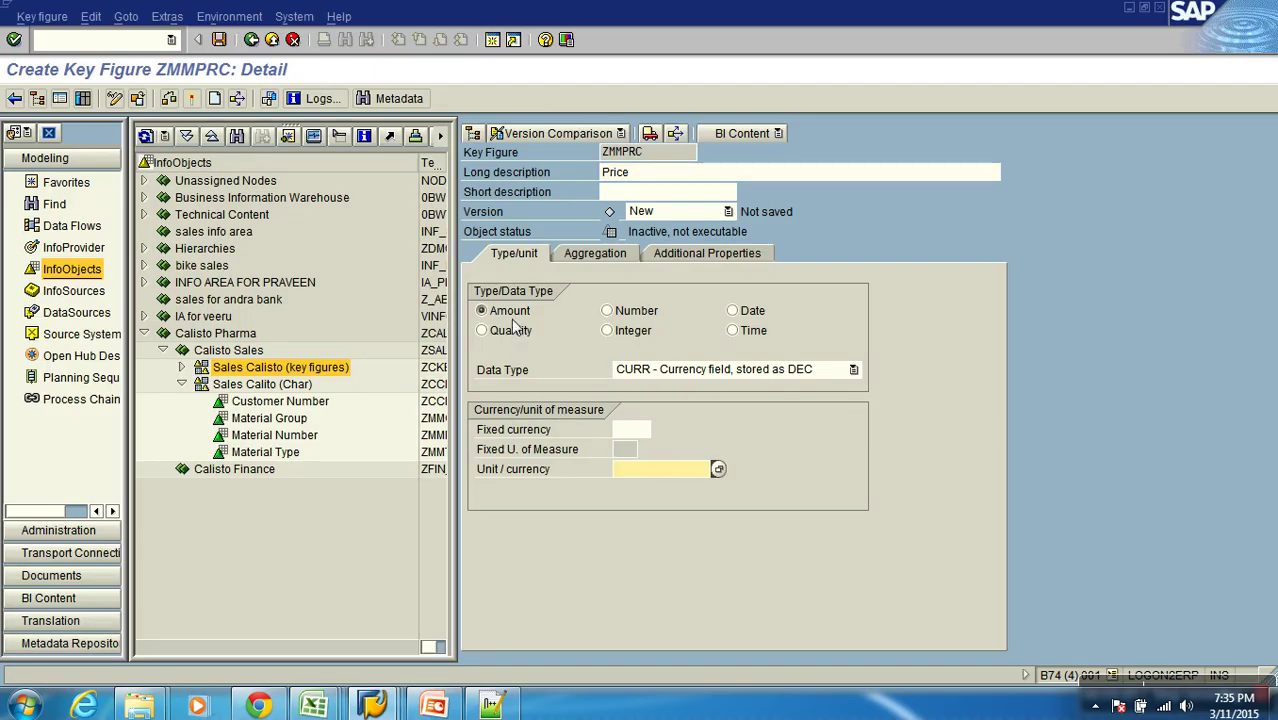
pyautogui.write('0')
pyautogui.click(672, 483)
pyautogui.press('Return')
pyautogui.click(192, 99)
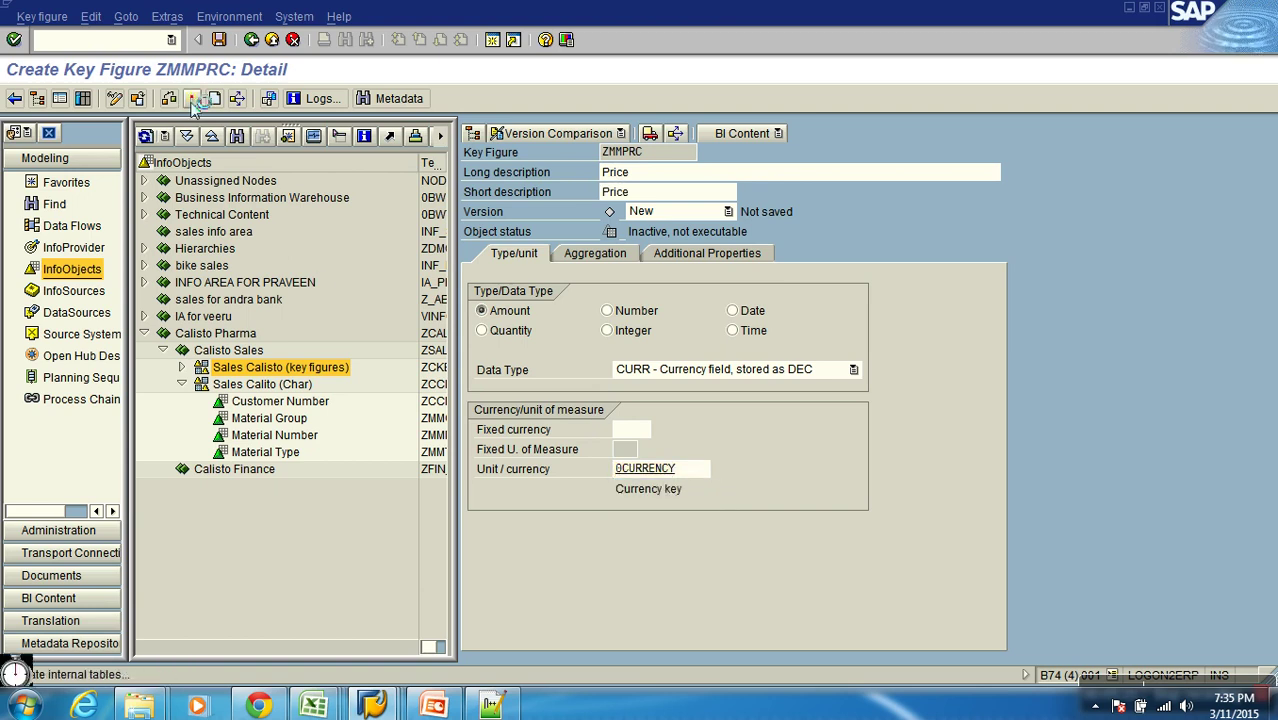
# Step: Review the CURR PRICE and CREATED DATE columns in the Excel workbook, and return to the InfoObjects overview in SAP
pyautogui.hotkey('alt', 'Tab')
pyautogui.click(628, 415)
pyautogui.moveTo(559, 424); pyautogui.dragTo(551, 534)
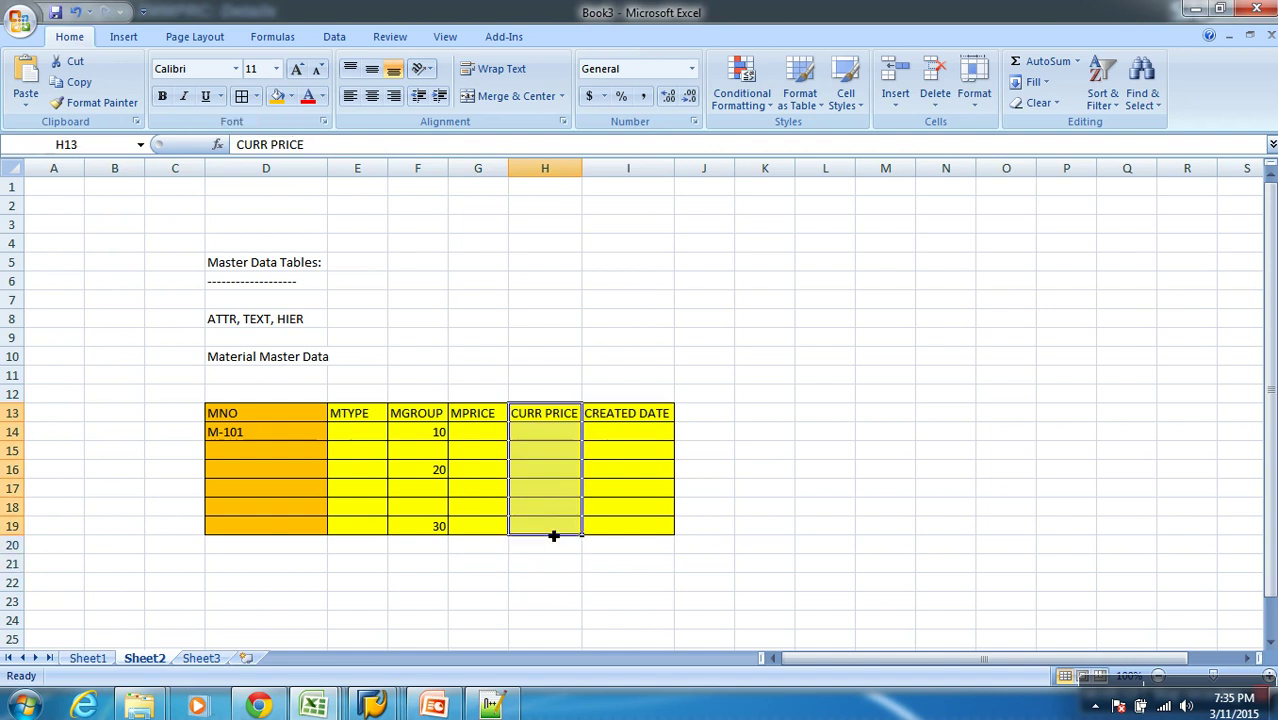
pyautogui.click(650, 414)
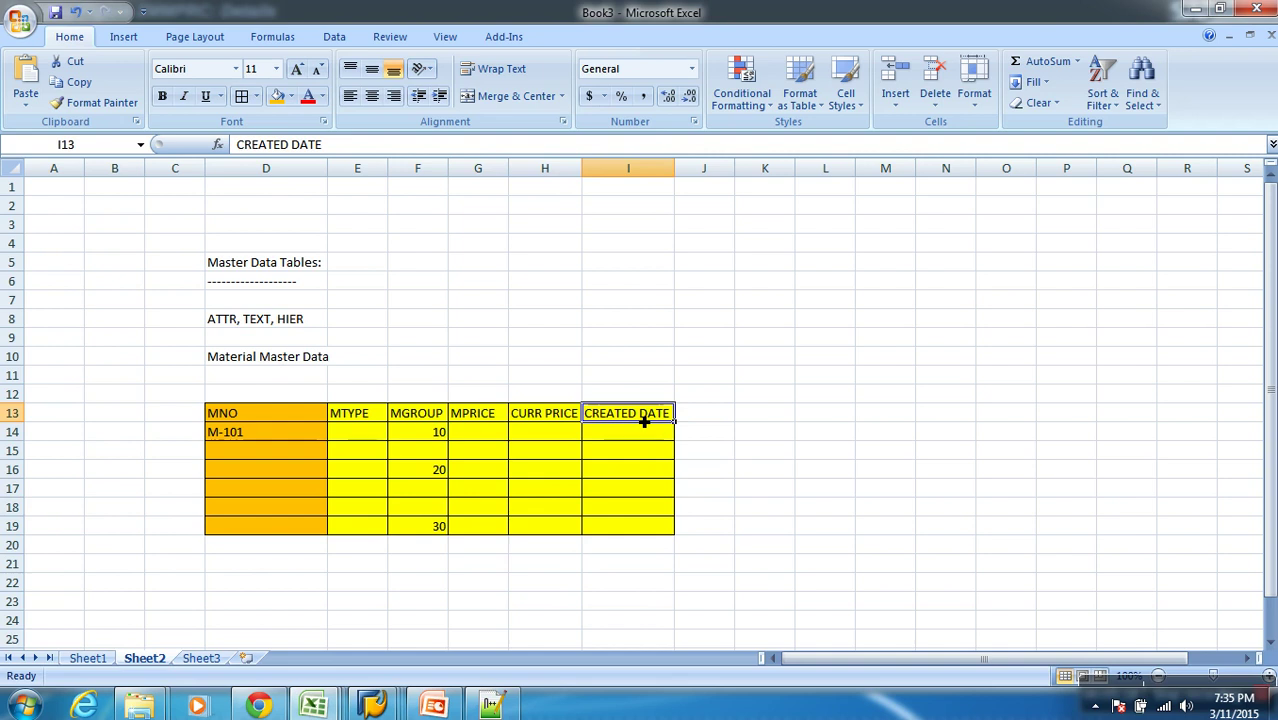
pyautogui.hotkey('alt', 'Tab')
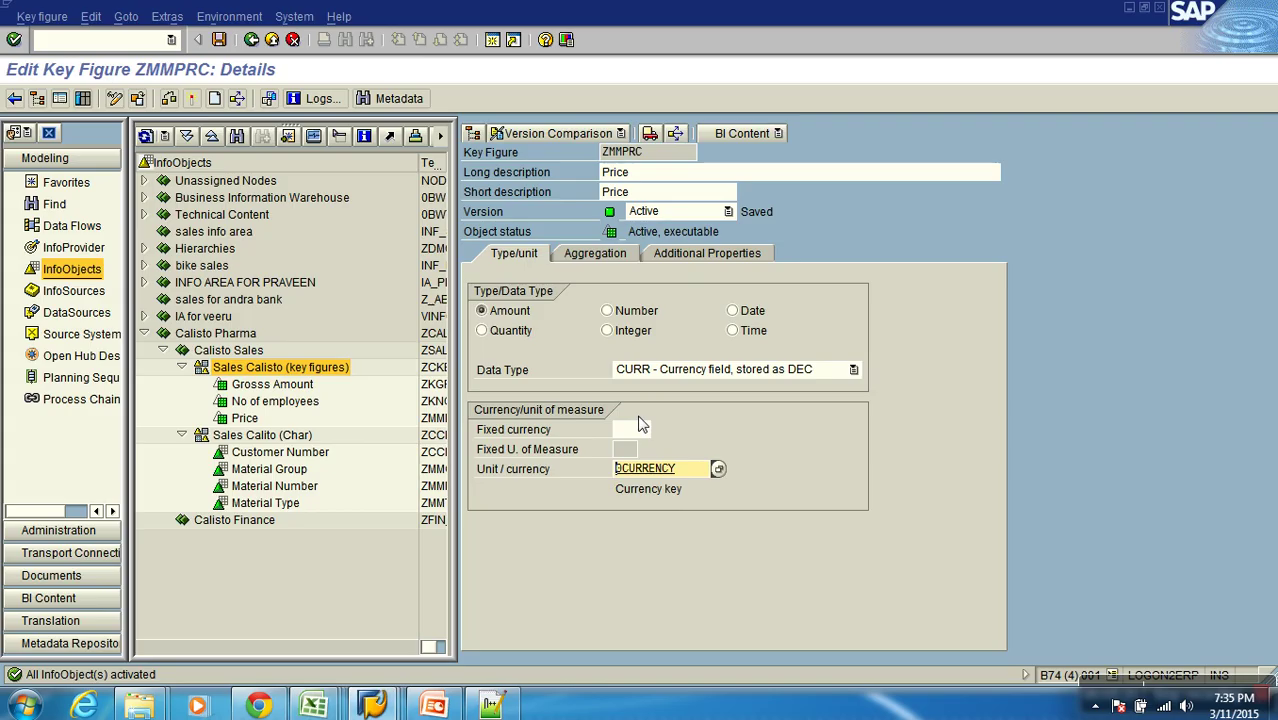
pyautogui.press('F3')
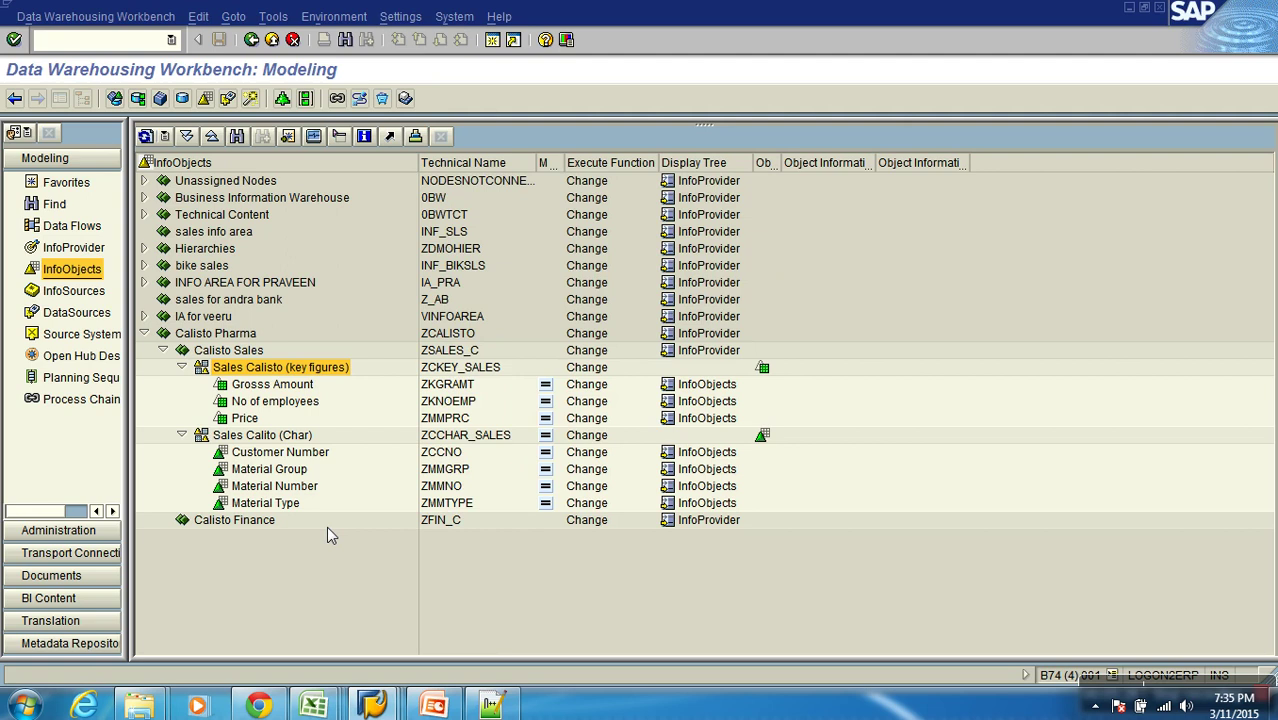
# Step: Review the attribute headings MTYPE through CREATED DATE in the Excel workbook, and switch back to SAP
pyautogui.hotkey('alt', 'Tab')
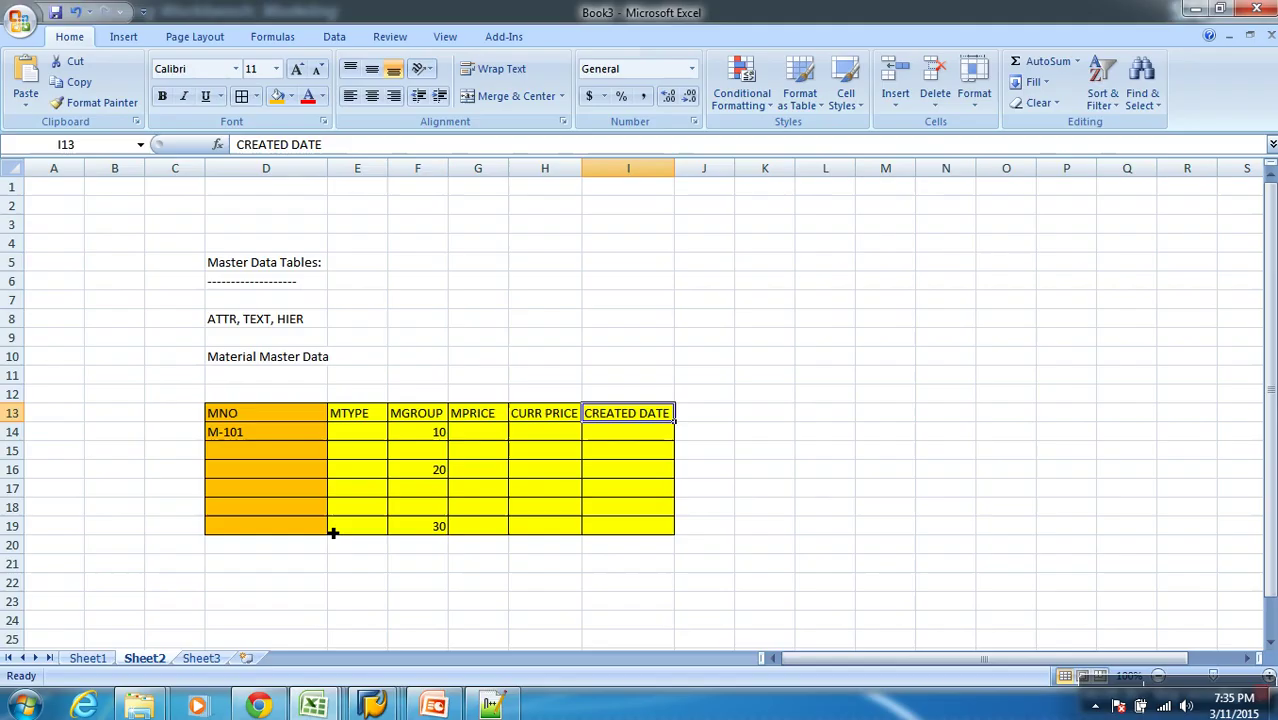
pyautogui.click(356, 421)
pyautogui.moveTo(356, 421); pyautogui.dragTo(641, 427)
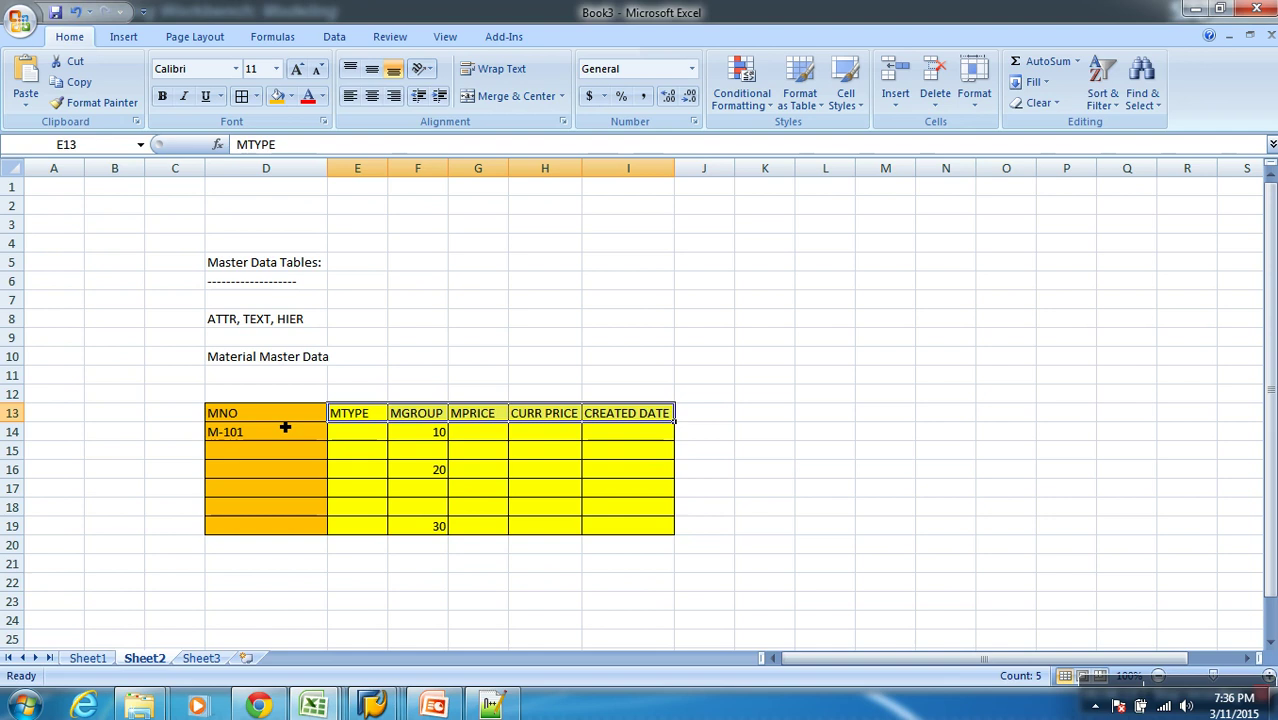
pyautogui.moveTo(335, 414); pyautogui.dragTo(672, 421)
pyautogui.hotkey('alt', 'Tab')
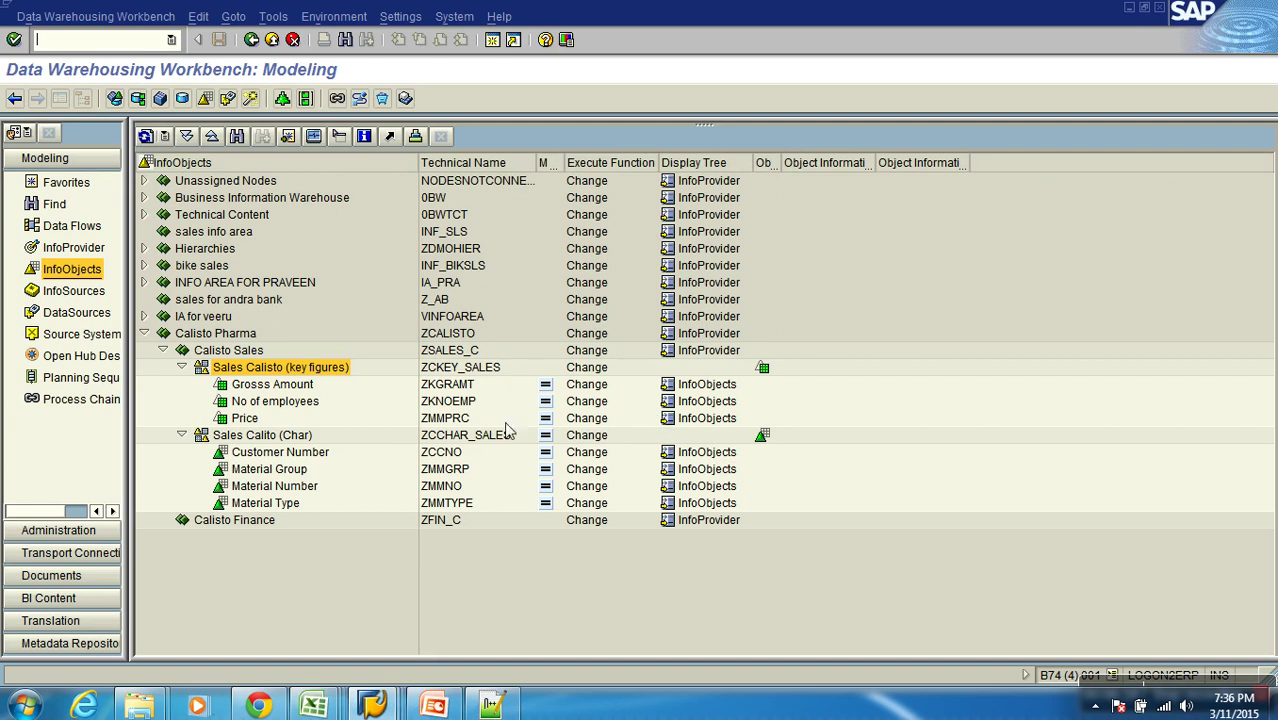
# Step: Open the Material Number characteristic (ZMMNO) for editing and enable master data for it
pyautogui.click(298, 487)
pyautogui.rightClick(300, 492)
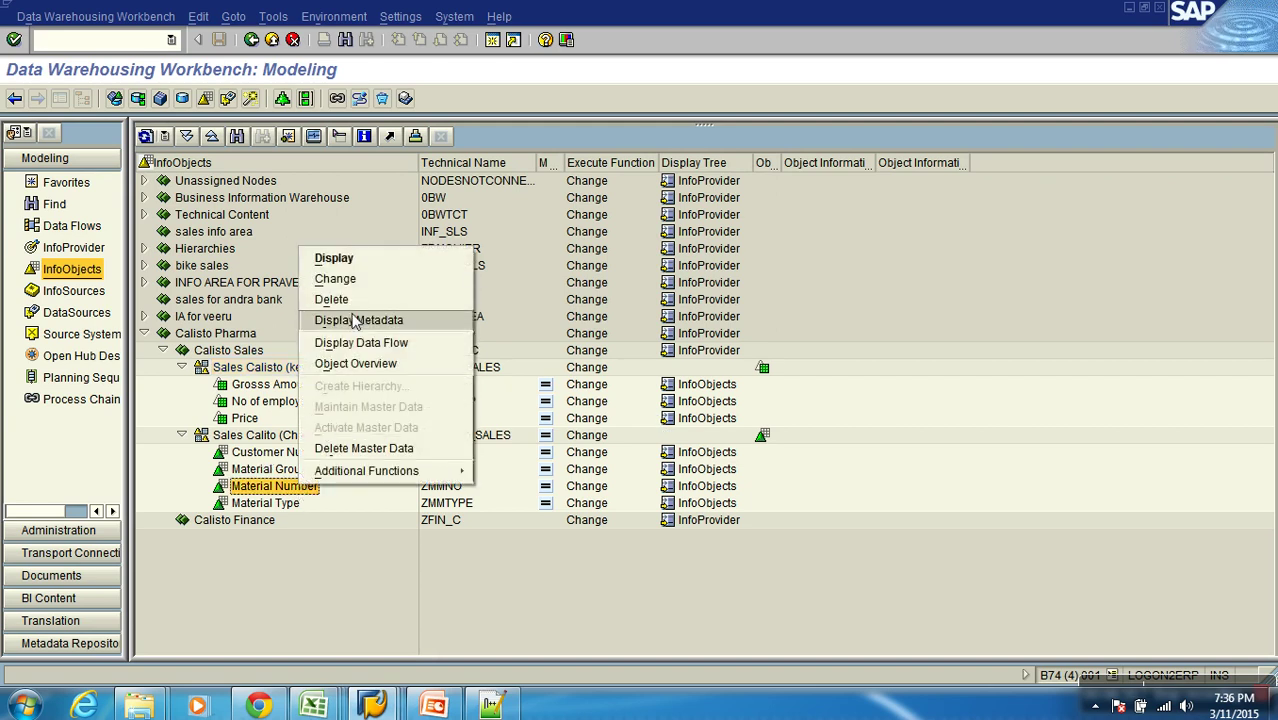
pyautogui.click(352, 278)
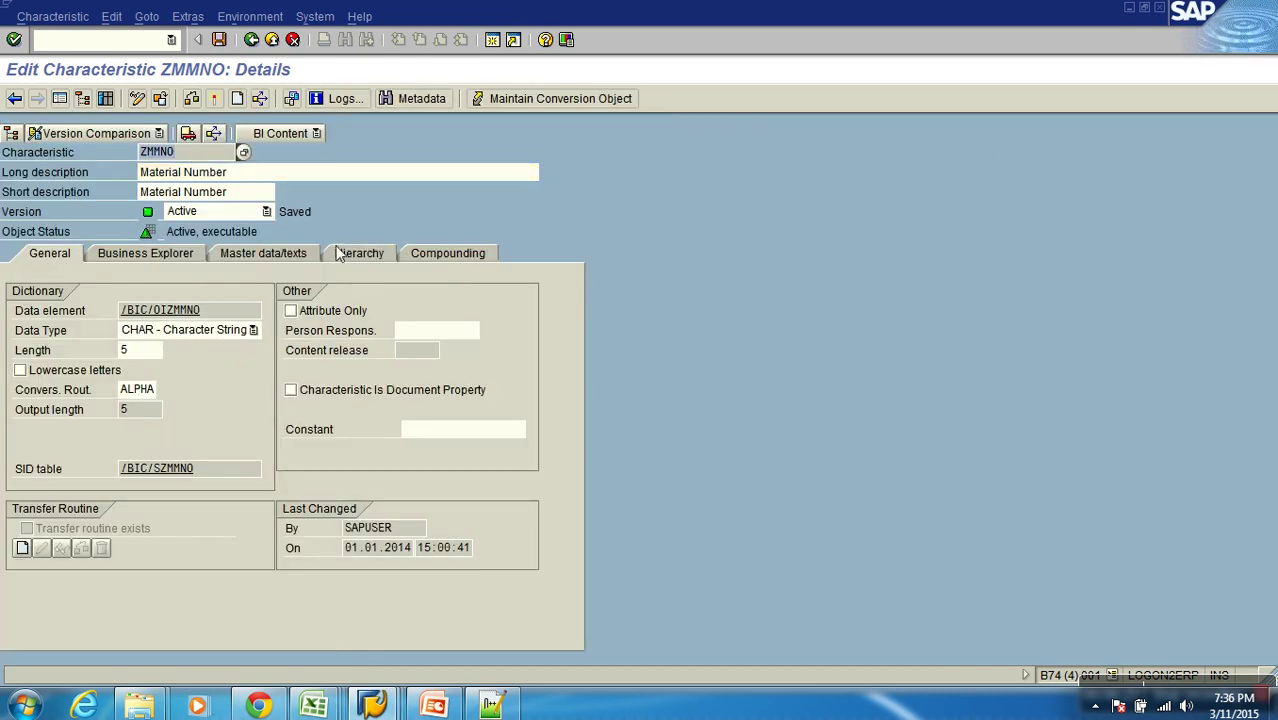
pyautogui.click(298, 254)
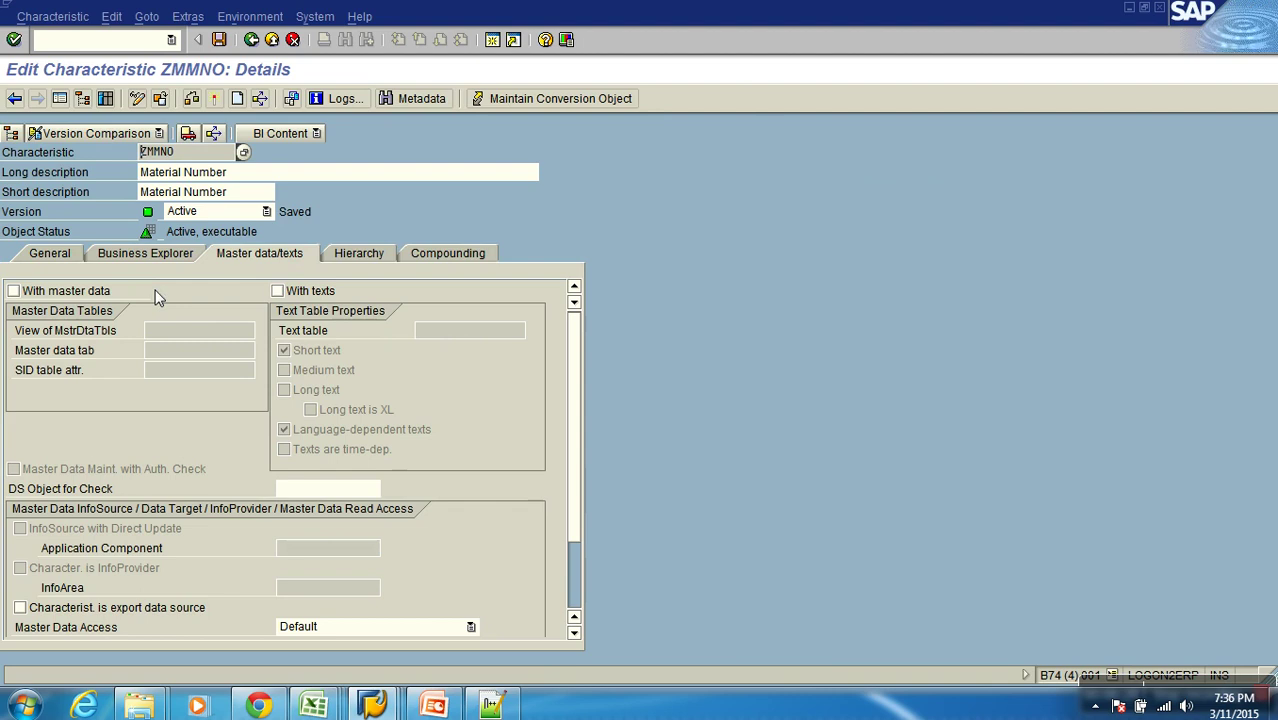
pyautogui.click(77, 298)
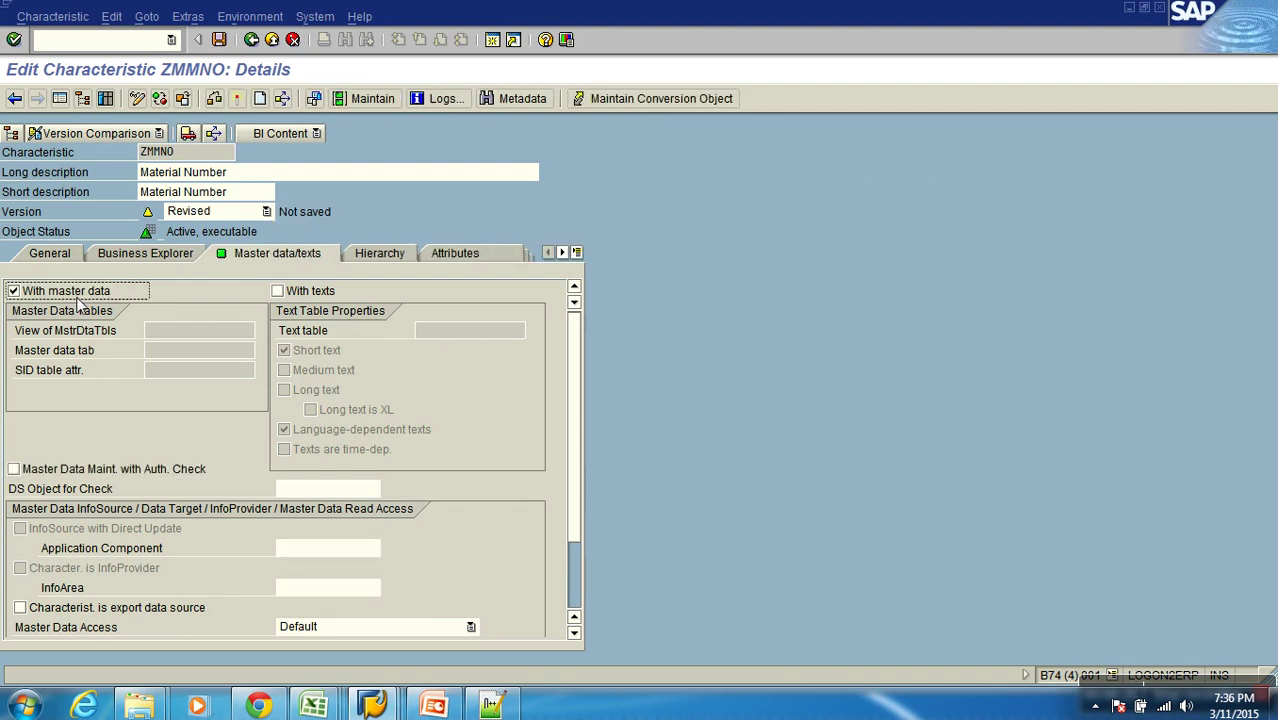
pyautogui.click(78, 298)
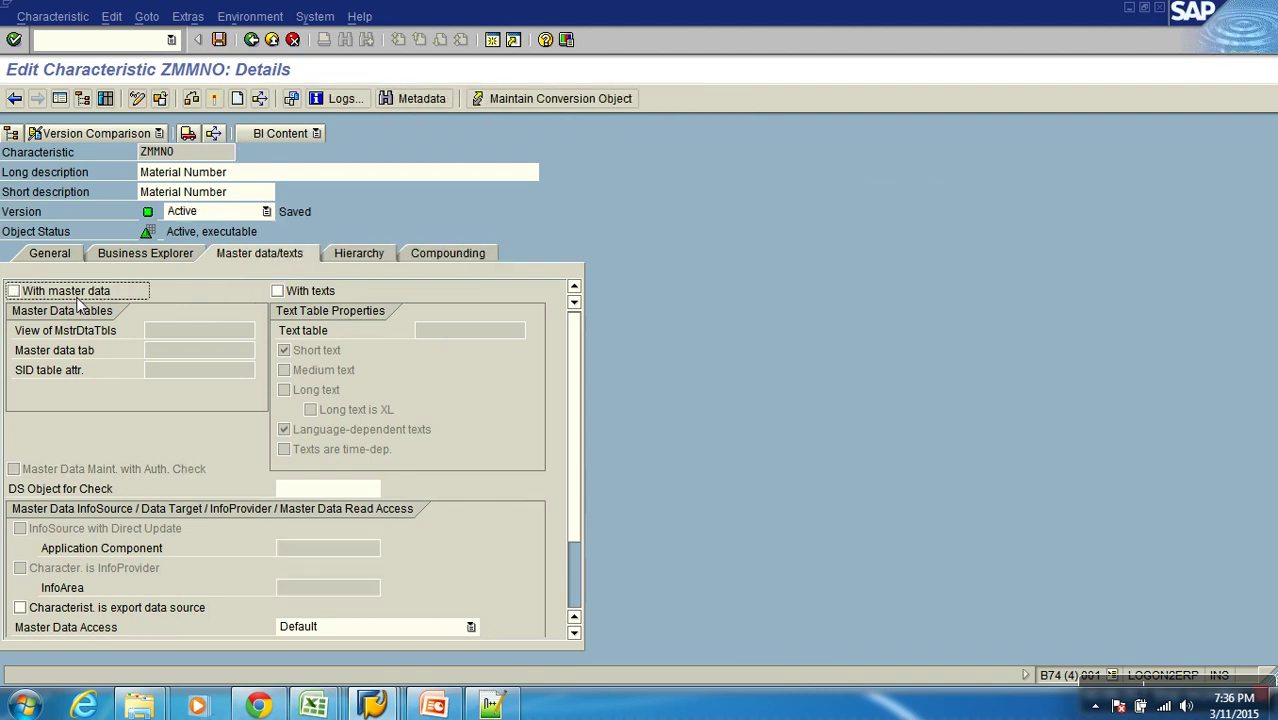
pyautogui.click(78, 298)
# Step: Add ZMMTYPE and ZMMGRP as the first two attributes of the ZMMNO characteristic
pyautogui.click(476, 255)
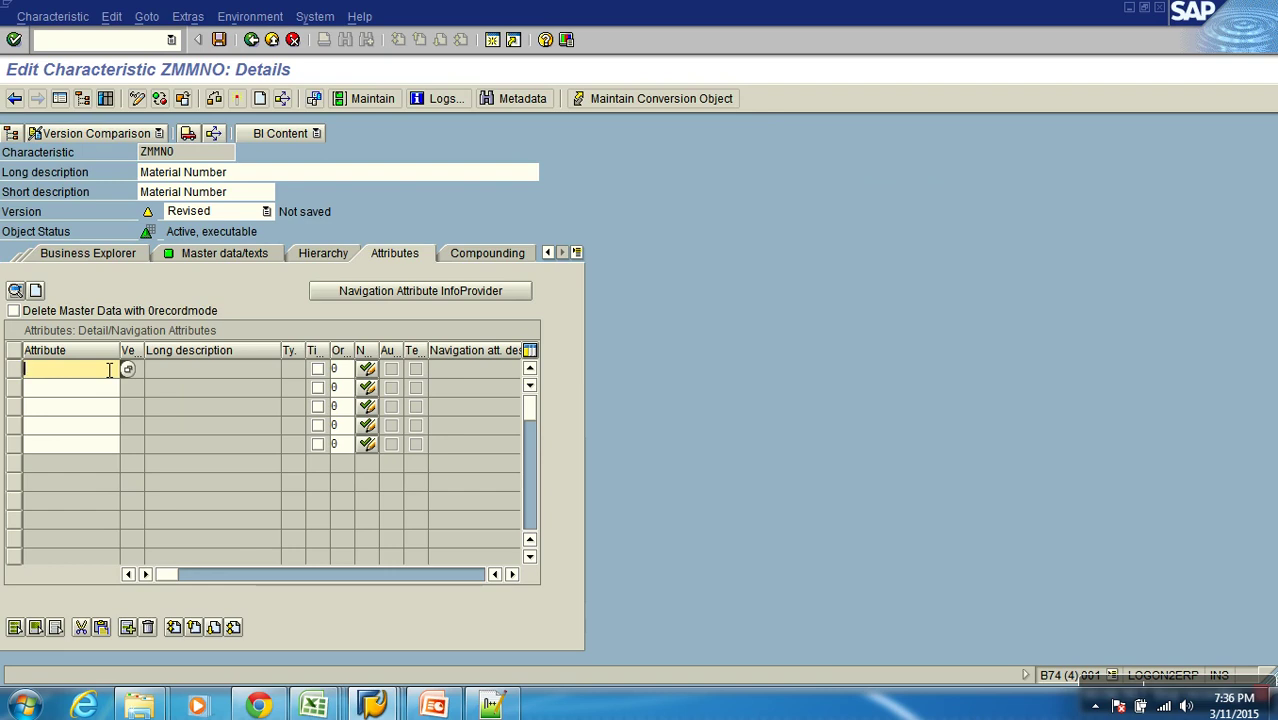
pyautogui.write('ZMMTYPE')
pyautogui.press('Return')
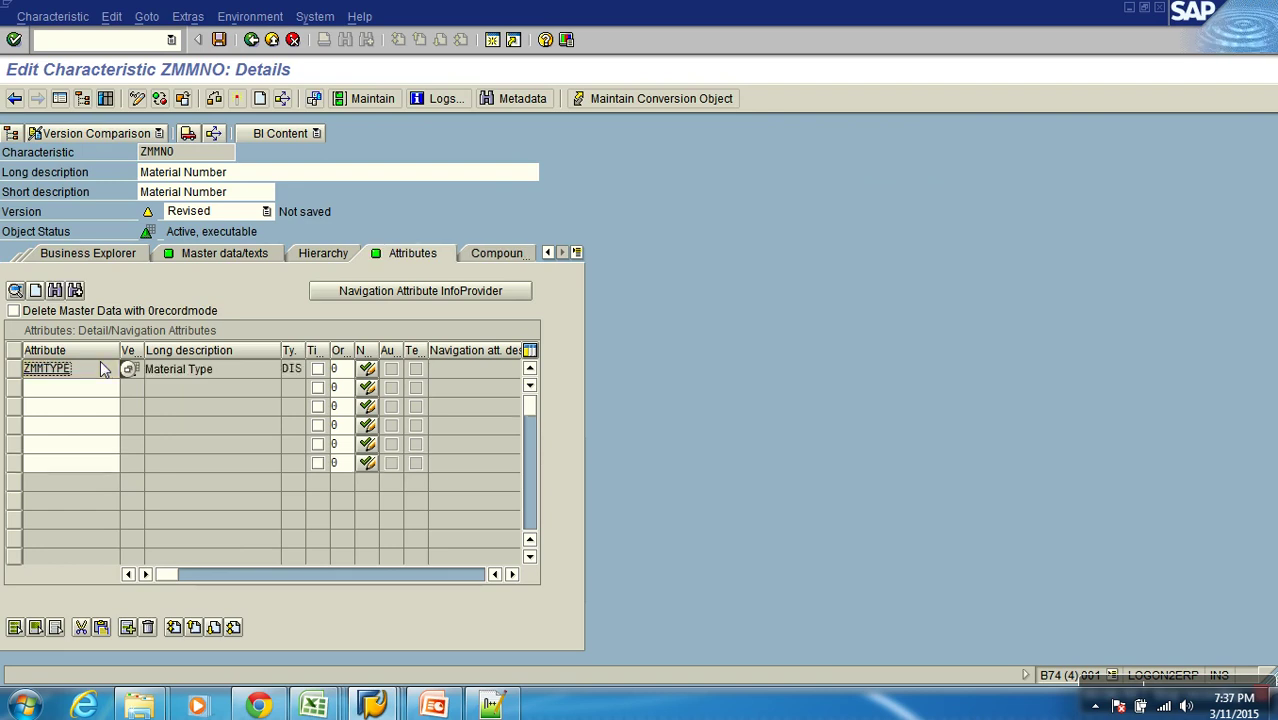
pyautogui.click(103, 396)
pyautogui.write('zmmgrp')
pyautogui.press('Return')
pyautogui.click(101, 414)
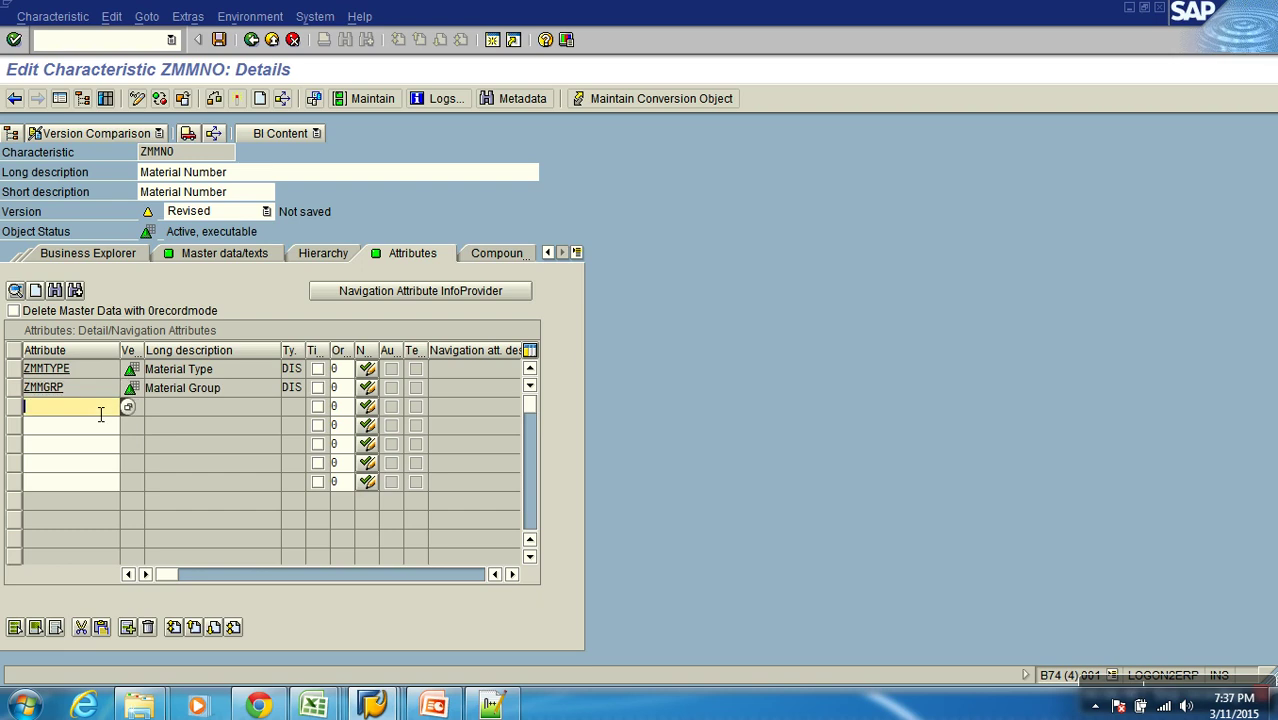
pyautogui.write('zmprc')
pyautogui.press('Return')
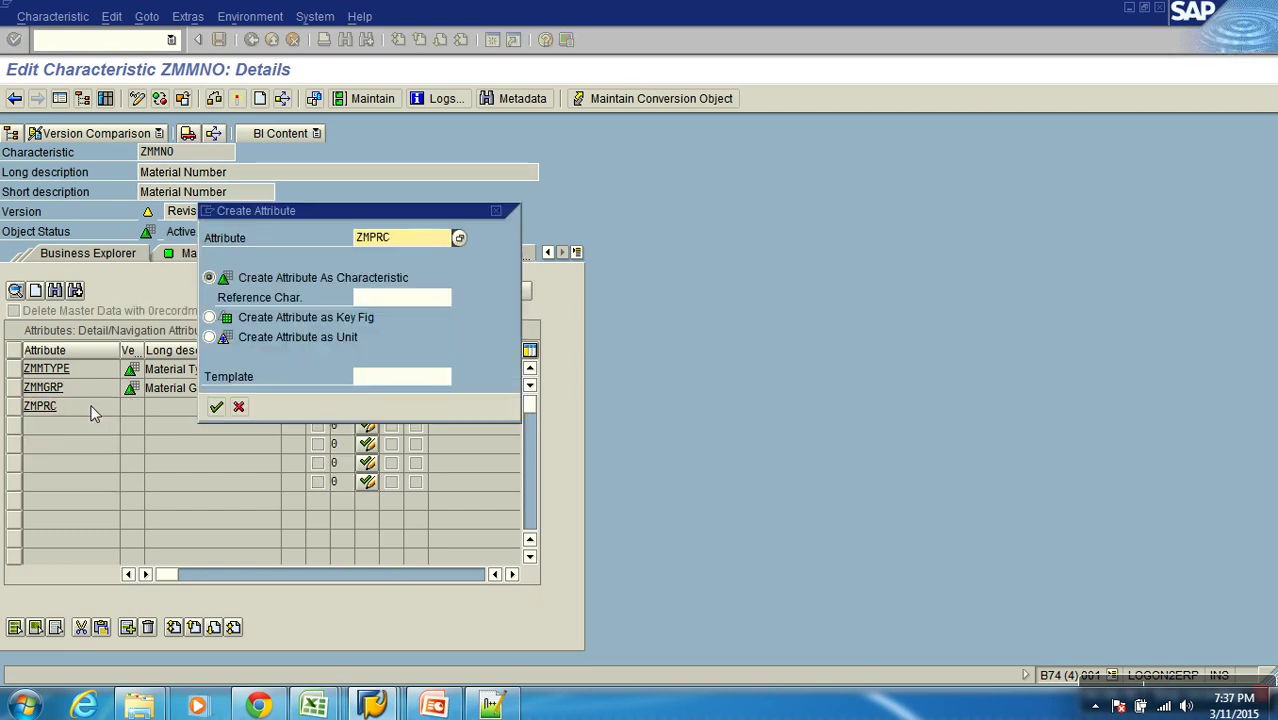
pyautogui.click(238, 406)
# Step: Add the key figure ZMMPRC as an attribute of ZMMNO and accept 0CURRENCY as an accompanying attribute
pyautogui.write('zmmprc')
pyautogui.press('Return')
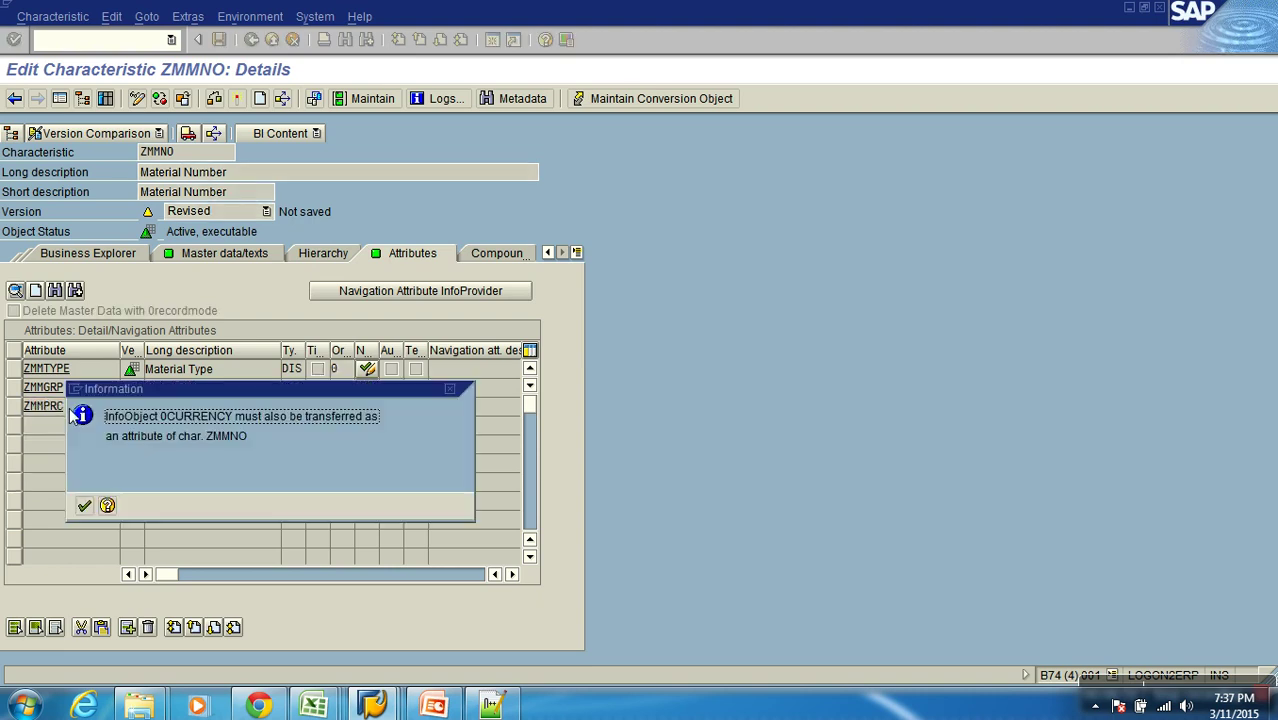
pyautogui.press('Return')
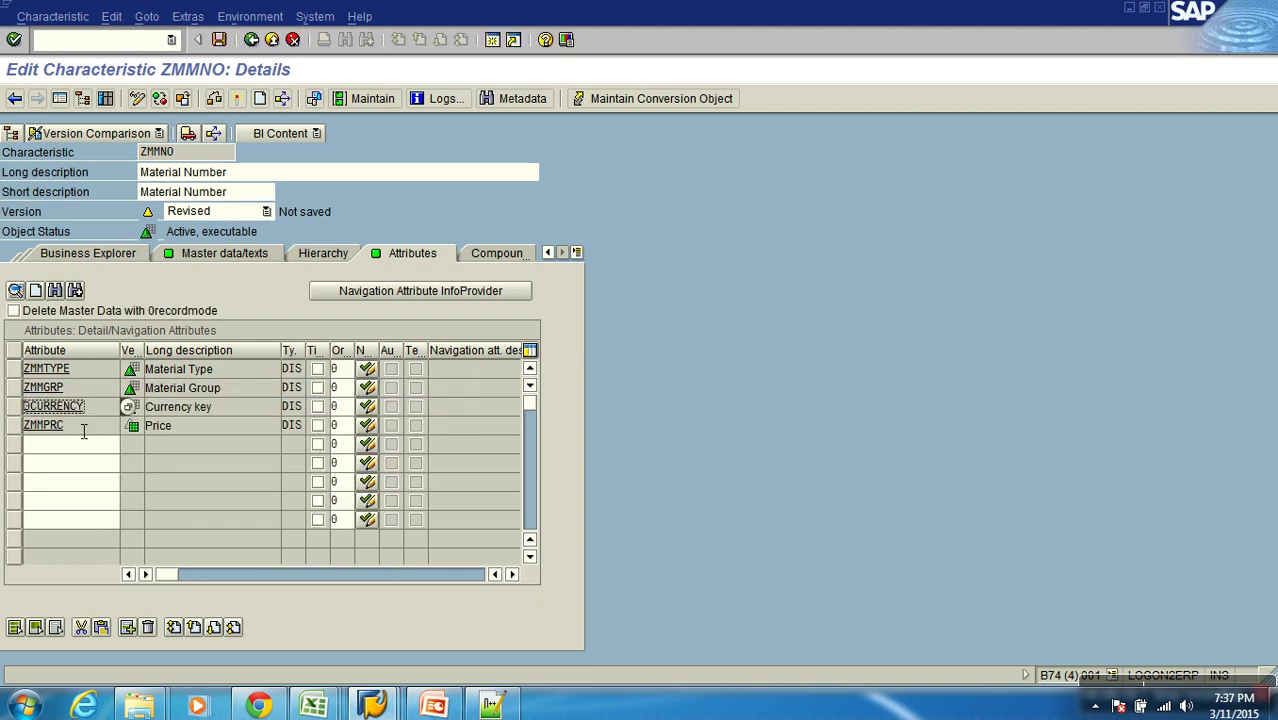
pyautogui.click(104, 410)
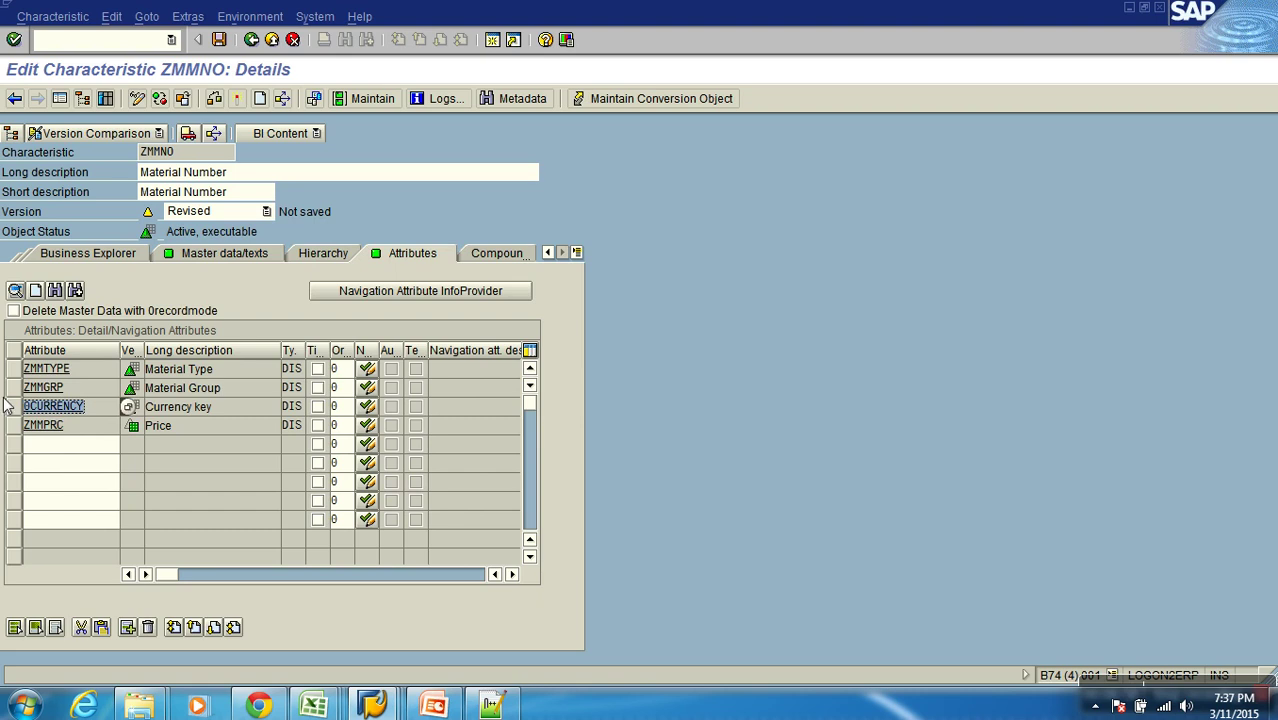
# Step: Add 0CALDAY as an attribute of ZMMNO and activate the characteristic
pyautogui.click(61, 446)
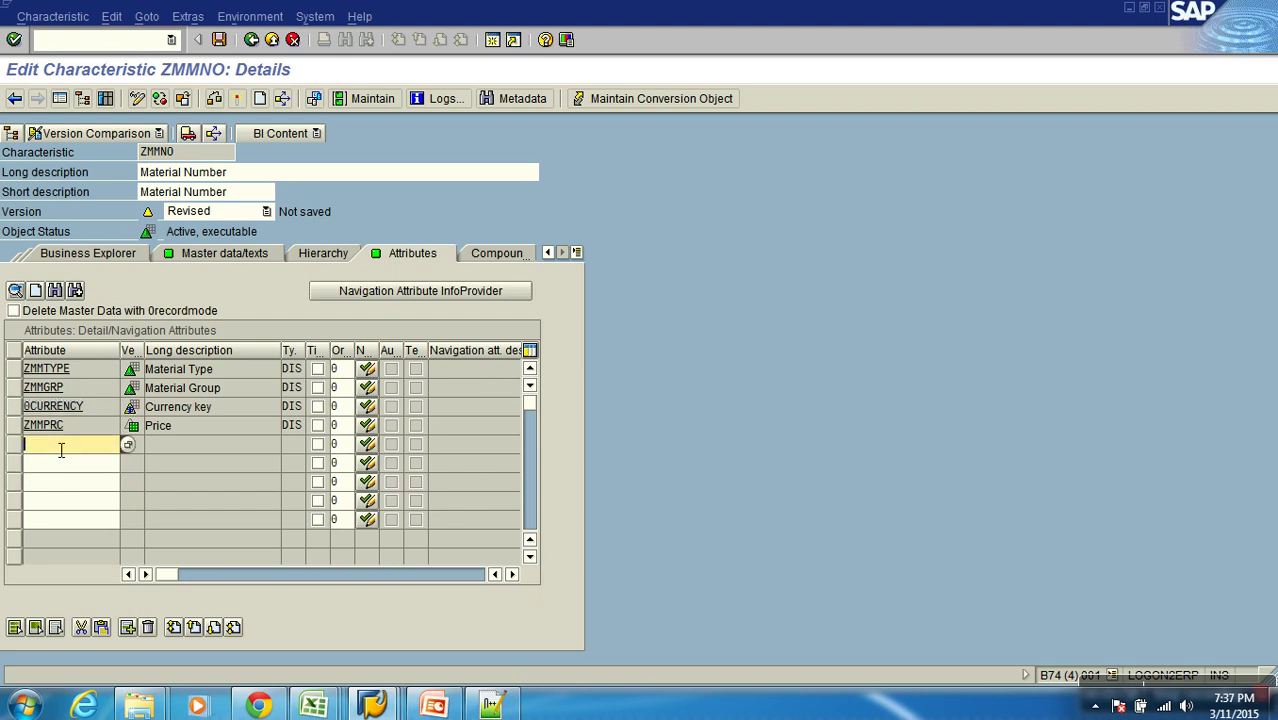
pyautogui.write('0CALDAY')
pyautogui.press('Return')
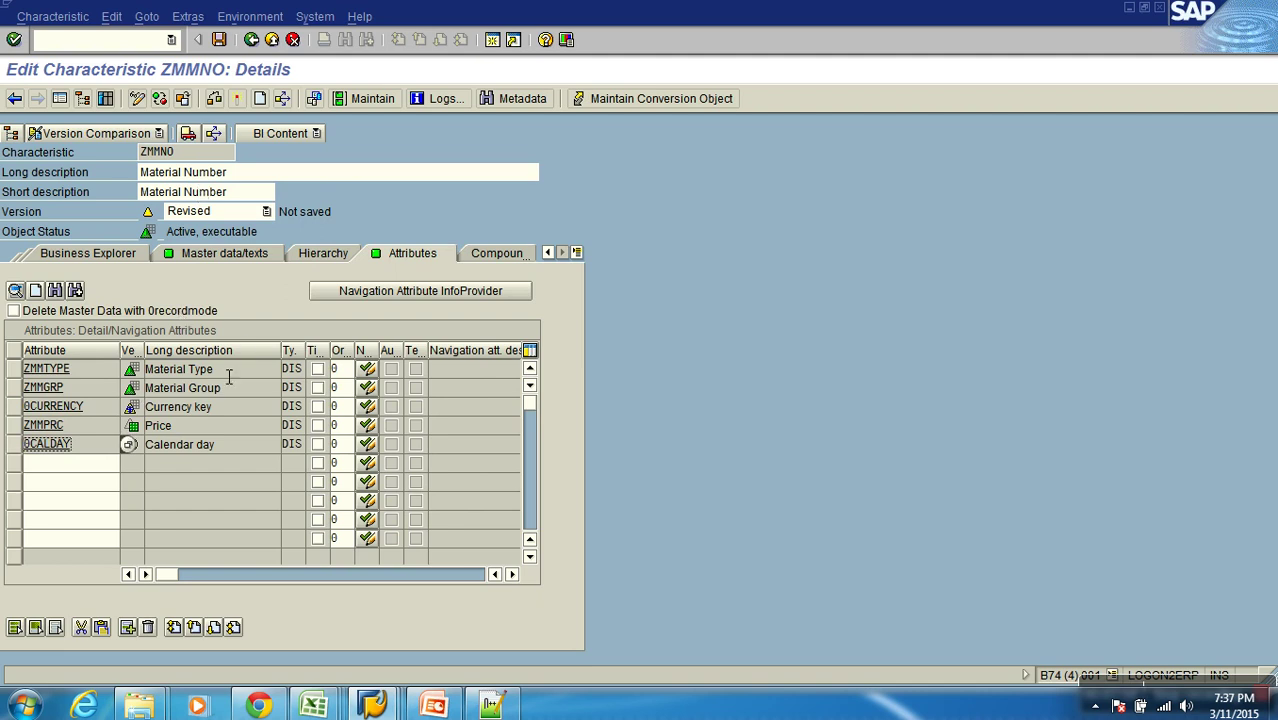
pyautogui.click(181, 152)
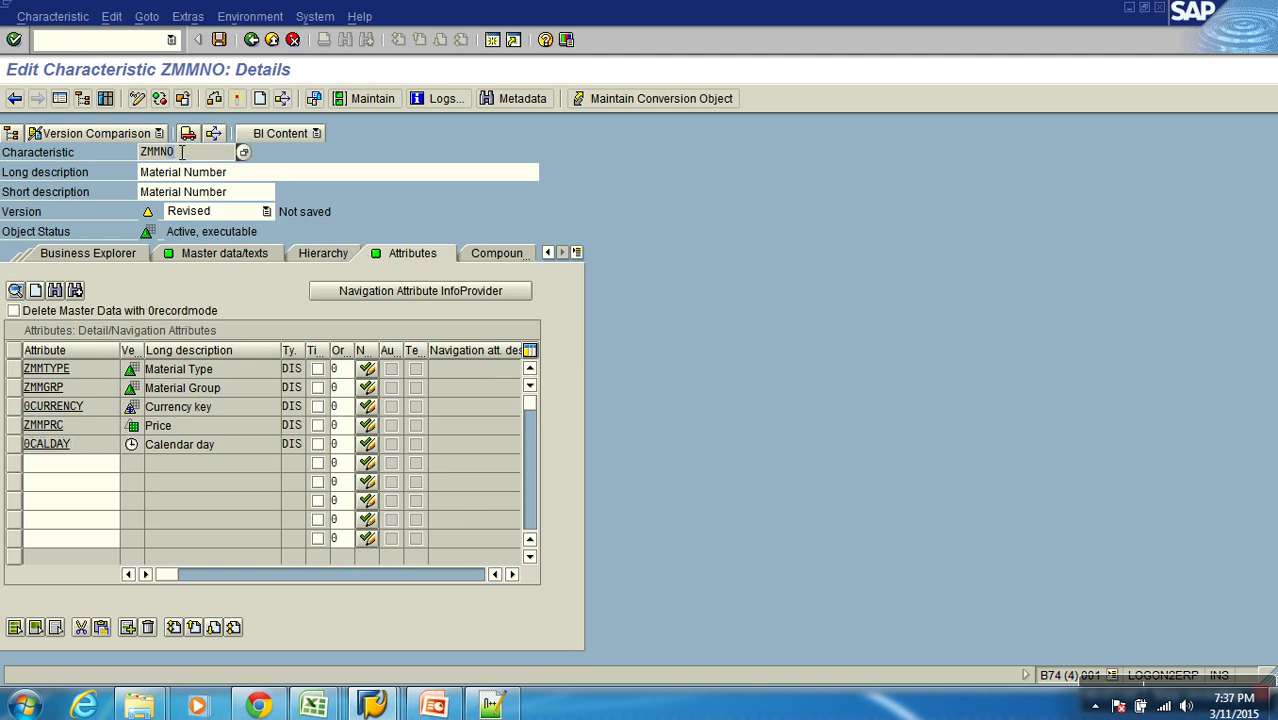
pyautogui.click(97, 468)
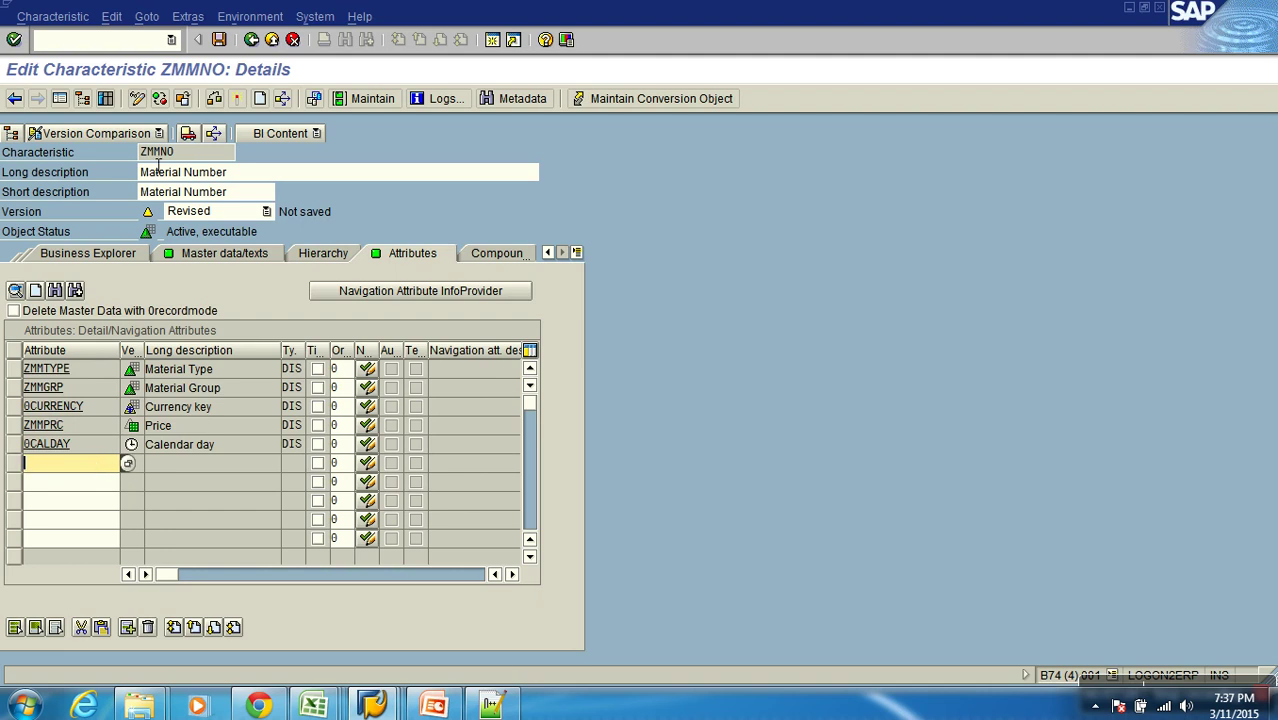
pyautogui.click(237, 100)
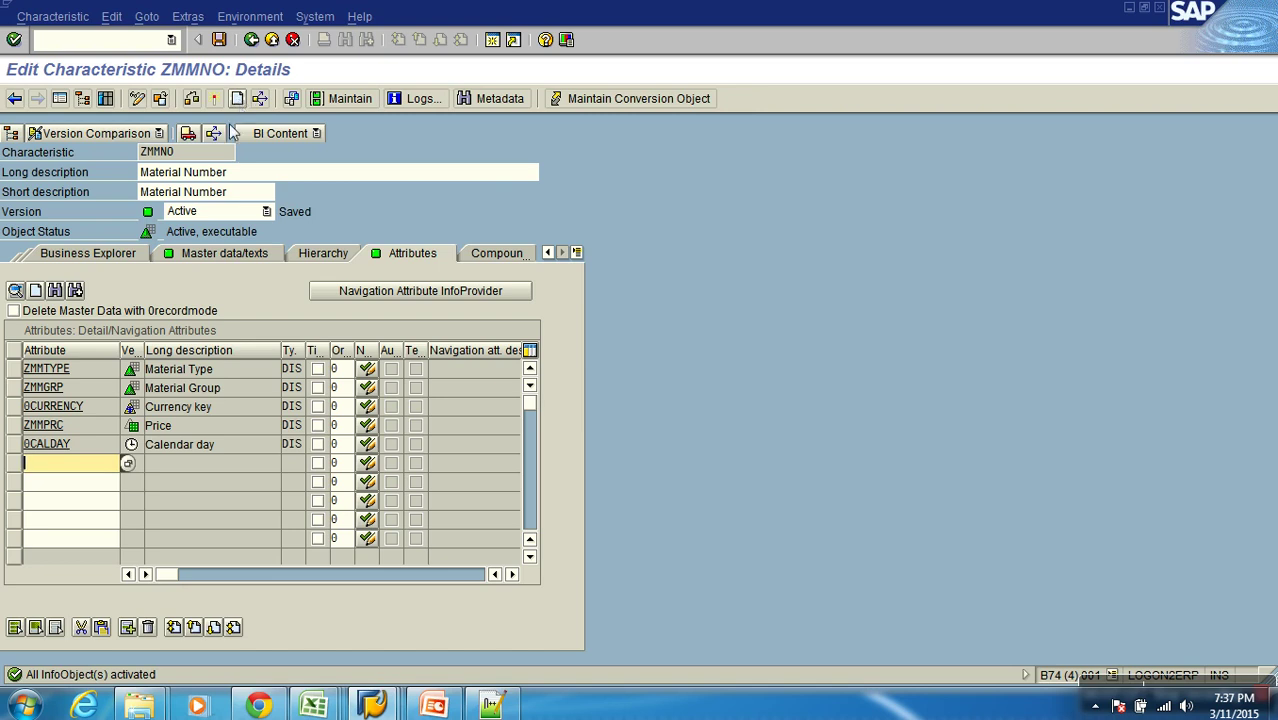
# Step: Check the master data table names of the ZMMNO characteristic
pyautogui.click(243, 254)
pyautogui.click(54, 357)
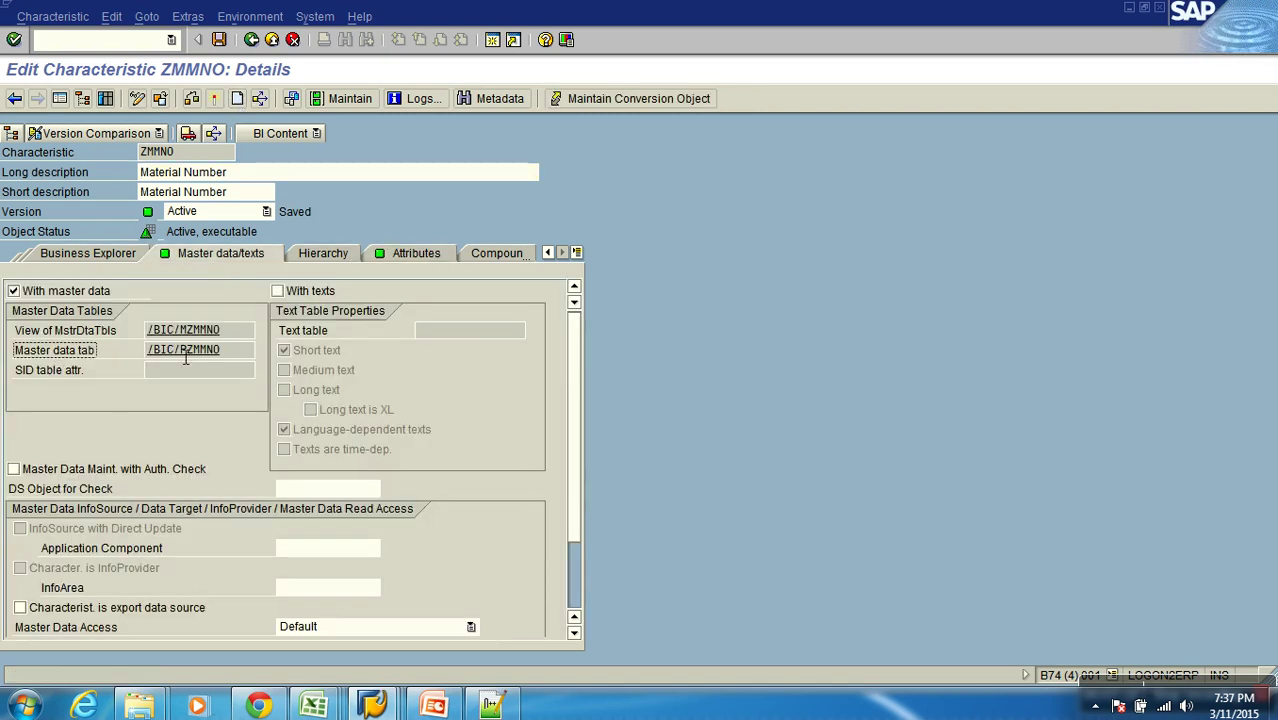
pyautogui.click(490, 706)
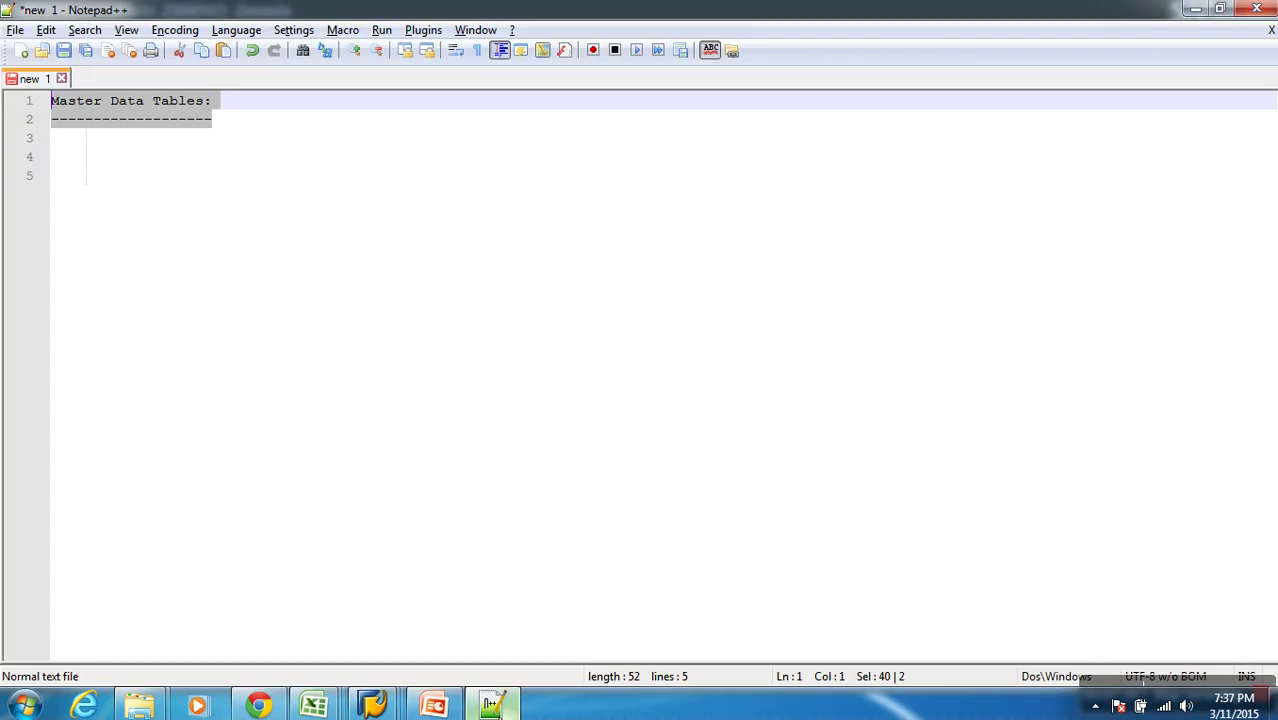
# Step: Switch to Excel and enter ZMMNO in cell I7 and the table name pattern /BIC,0/PXXXXXX in cell I8
pyautogui.moveTo(314, 706)
pyautogui.click(683, 620)
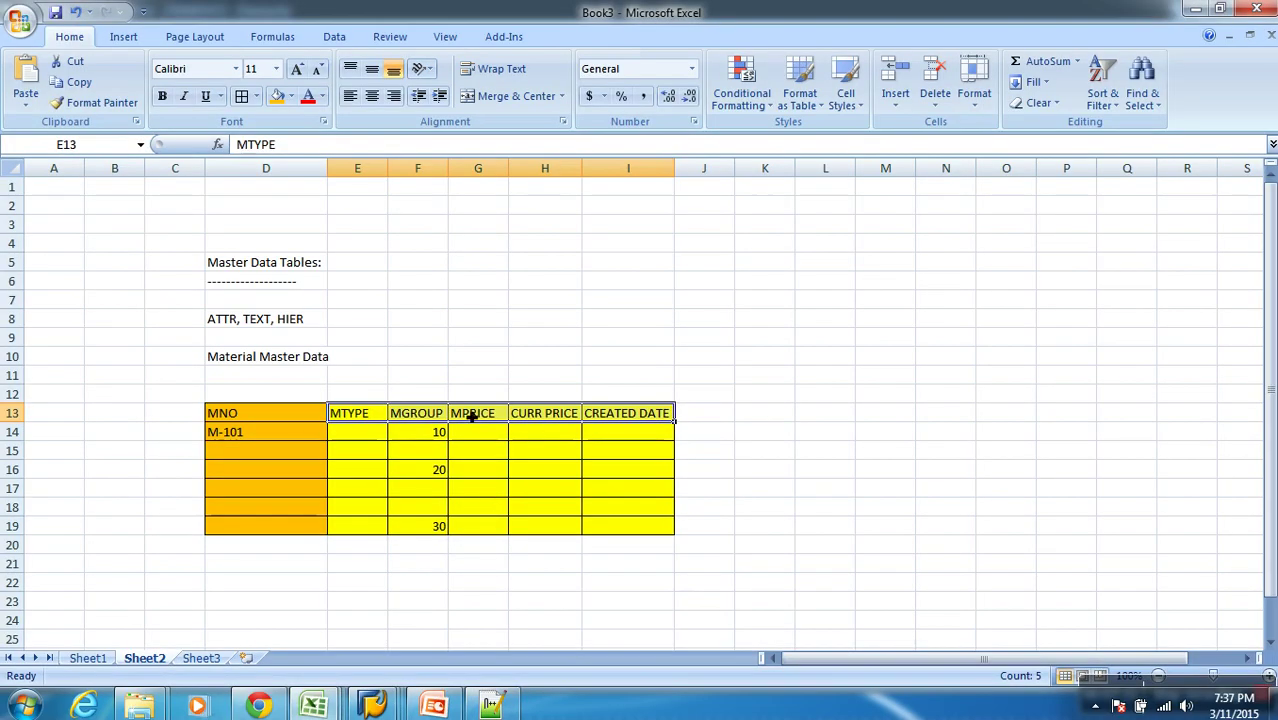
pyautogui.click(310, 422)
pyautogui.click(665, 308)
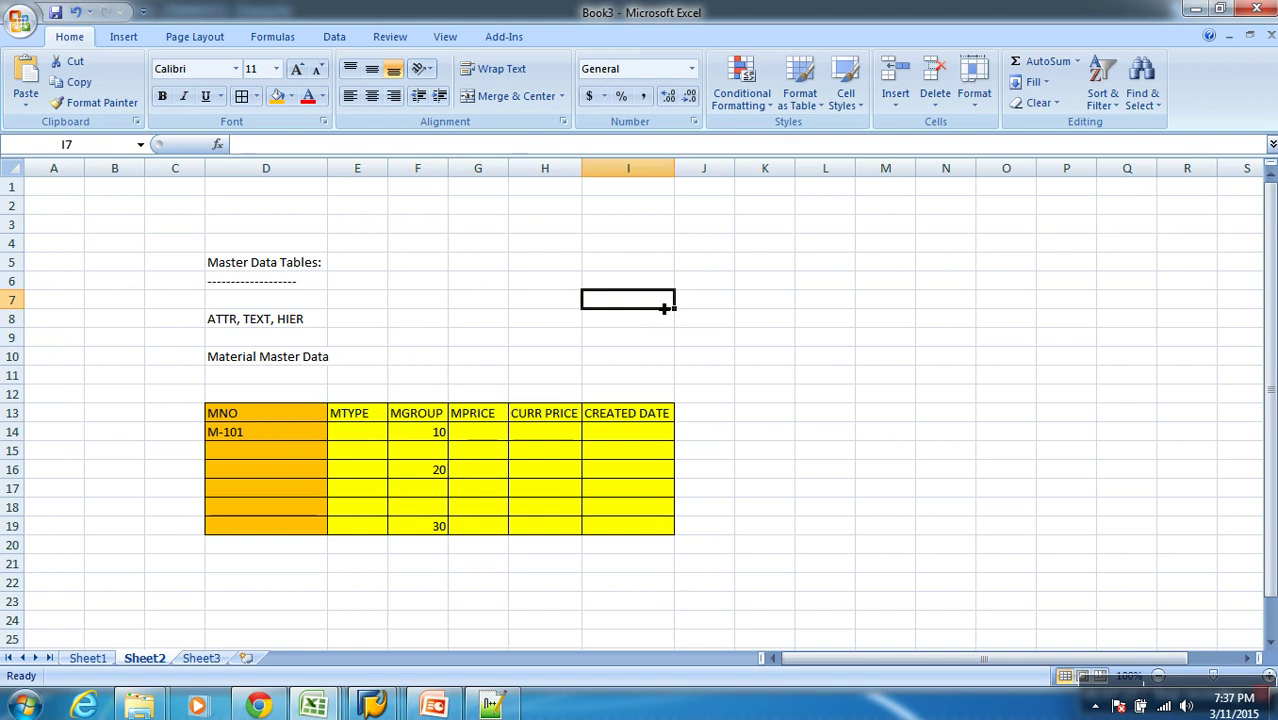
pyautogui.write('ZMMNO')
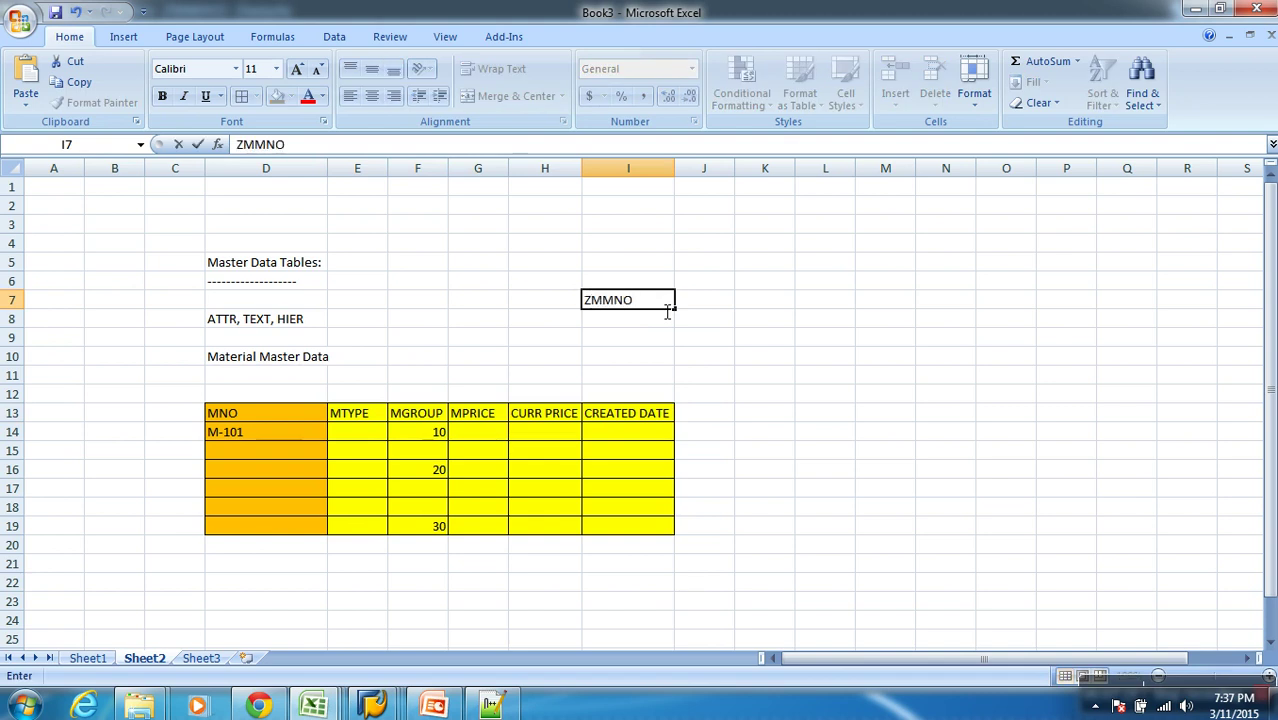
pyautogui.press('Return')
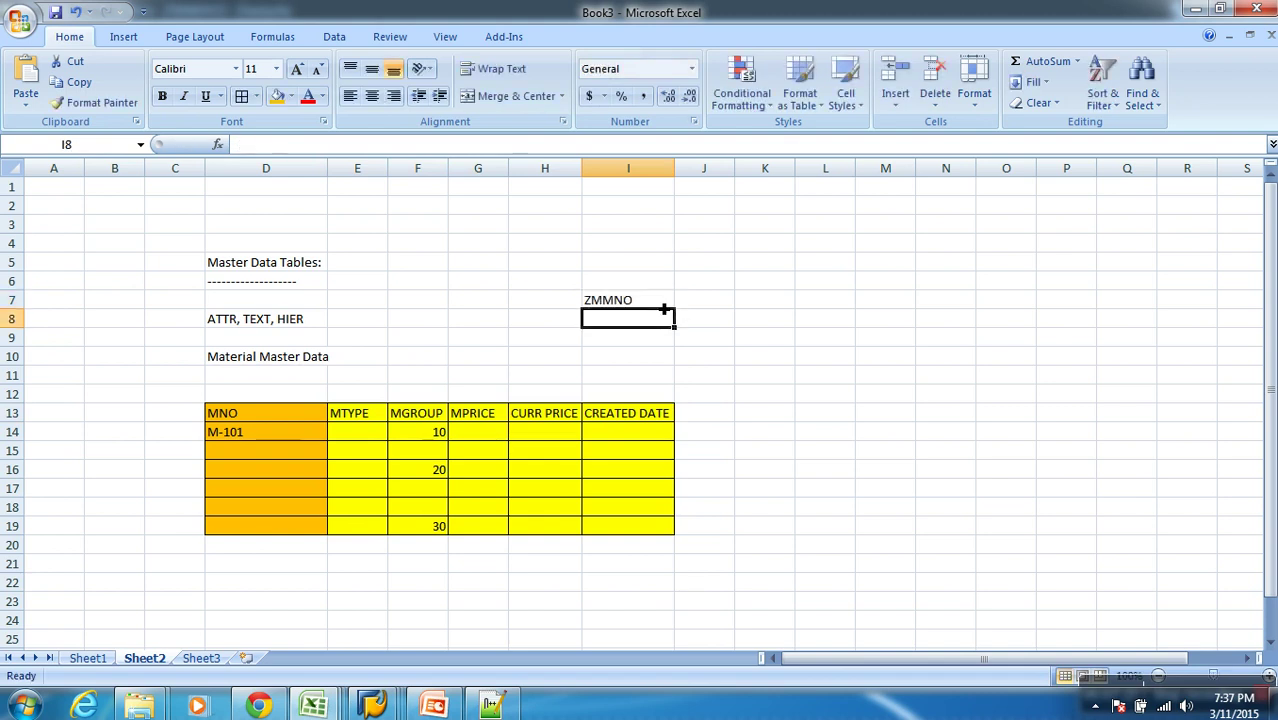
pyautogui.write('/BI')
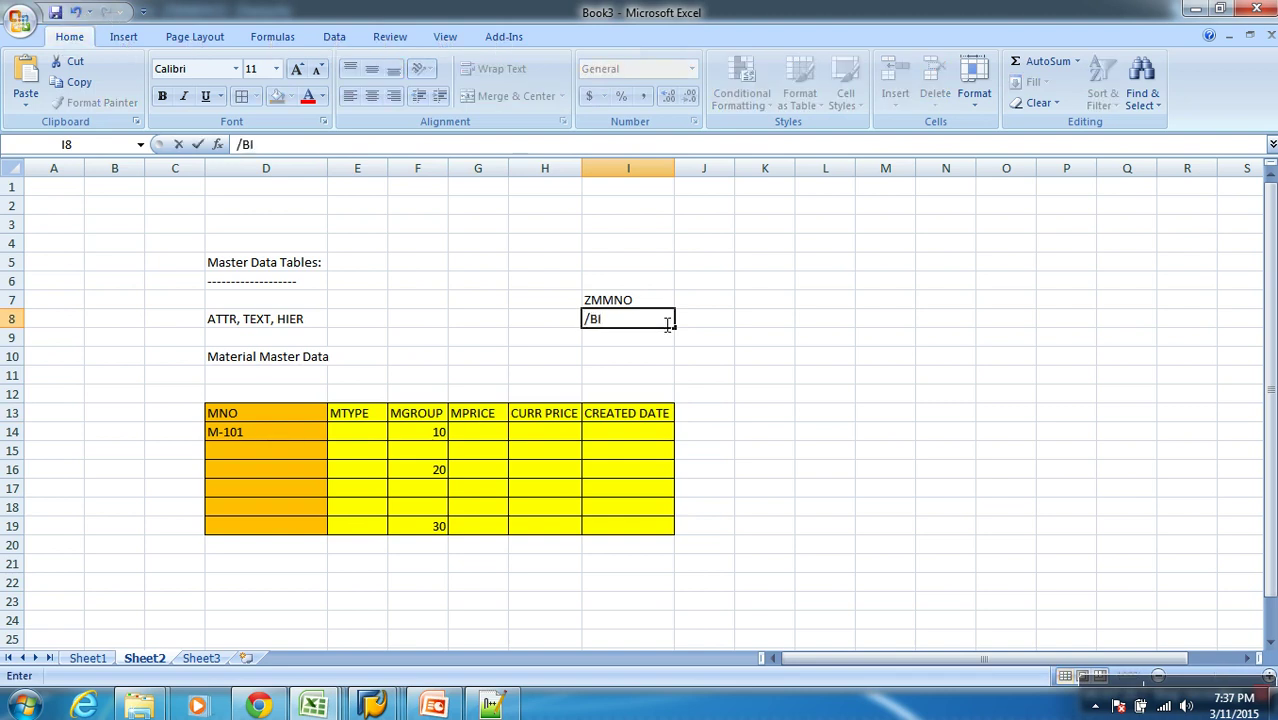
pyautogui.write('C,')
pyautogui.write('0/PXXXXXX')
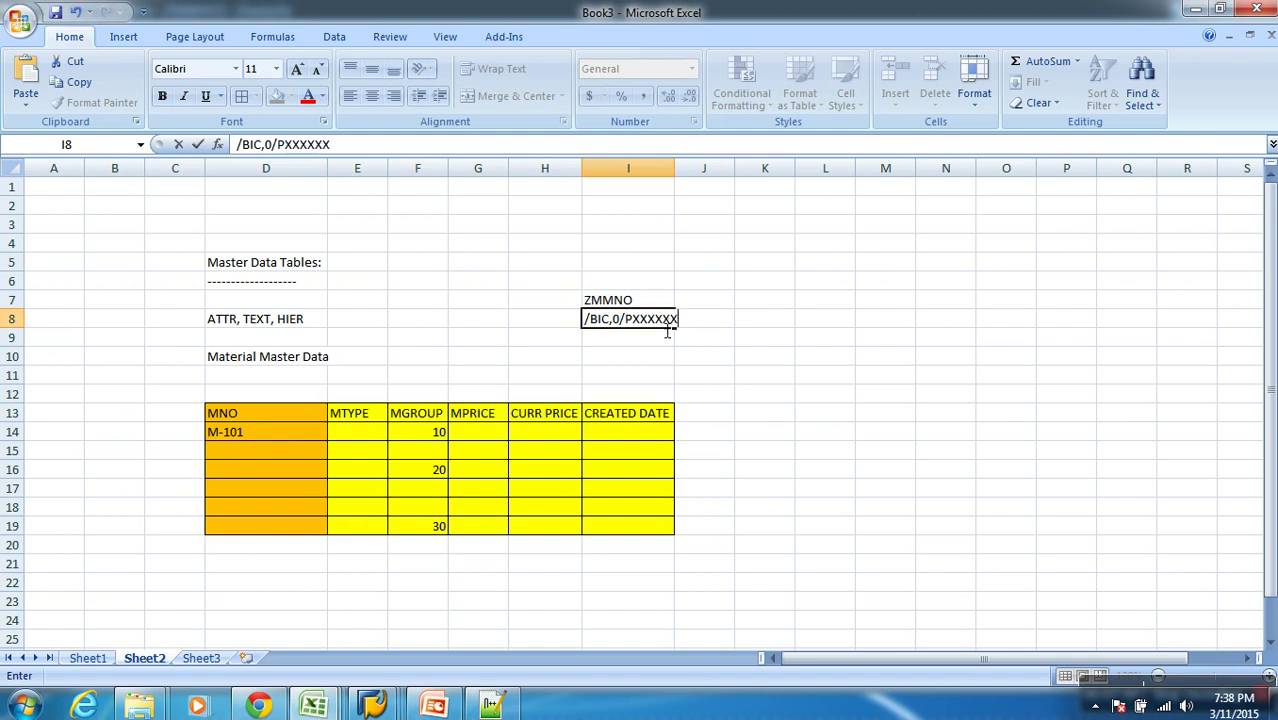
# Step: Enter the master data table name /BIC/PZMMNO in cell I10
pyautogui.click(649, 302)
pyautogui.hotkey('ctrl', 'c')
pyautogui.press('Down')
pyautogui.press('Down')
pyautogui.press('Down')
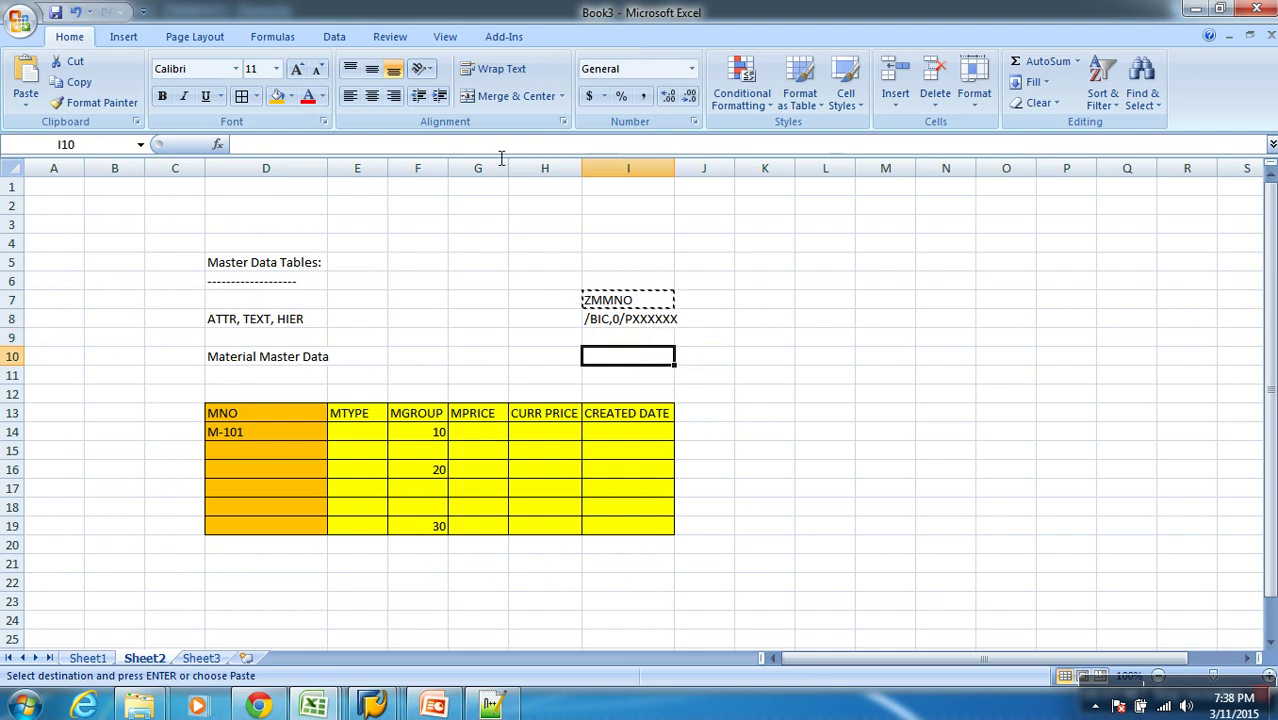
pyautogui.write('/BIC/P')
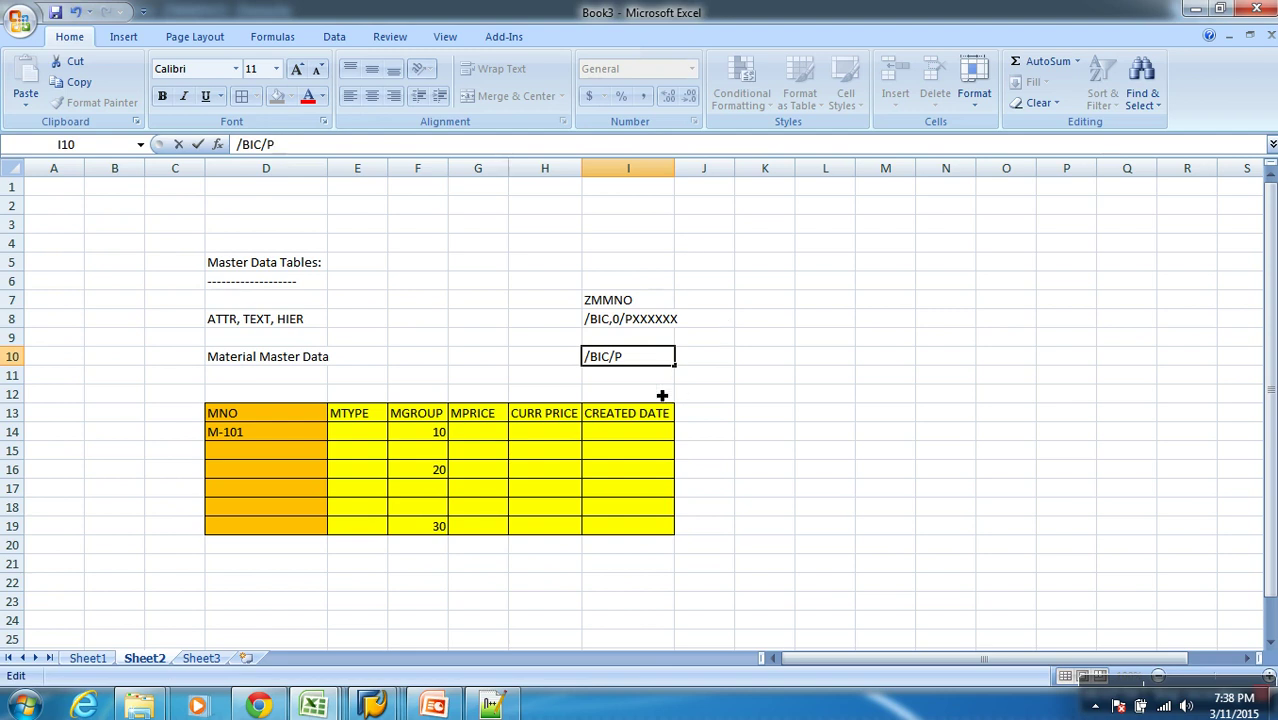
pyautogui.write('ZMMNO')
pyautogui.press('Return')
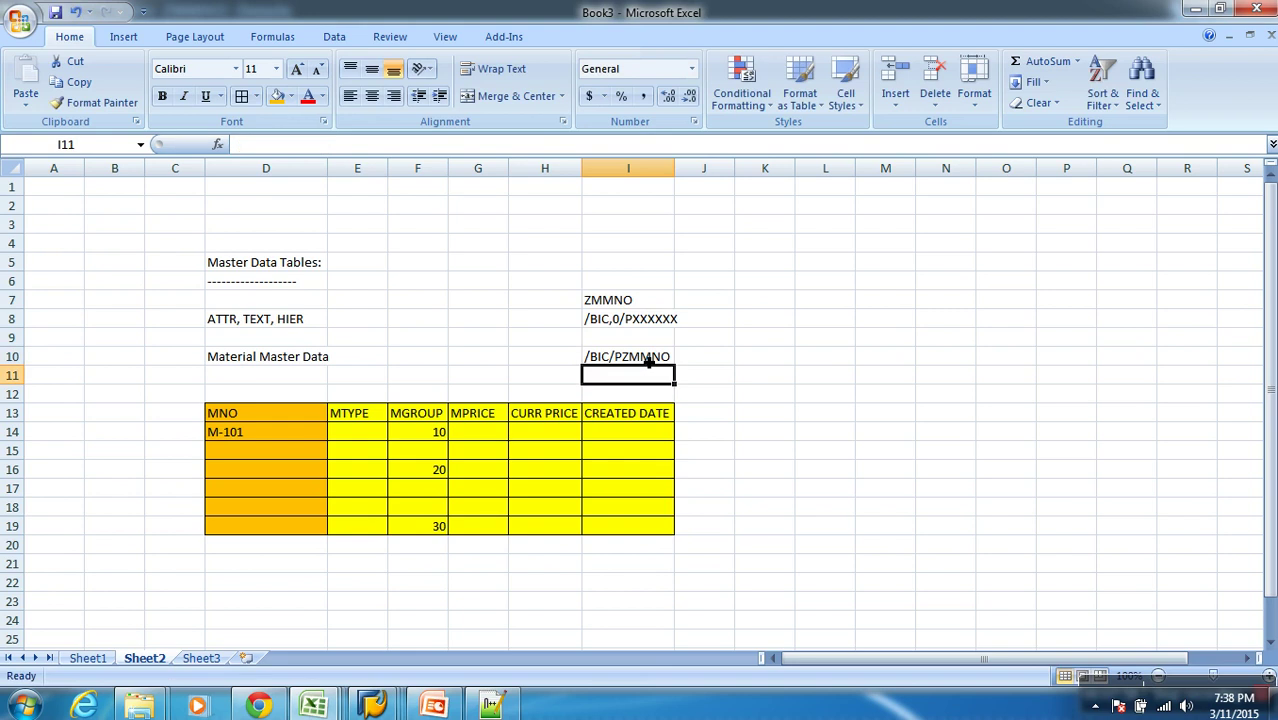
pyautogui.click(788, 395)
# Step: Switch back to SAP, review the attribute list of ZMMNO, and open its master data table /BIC/PZMMNO
pyautogui.hotkey('alt', 'Tab')
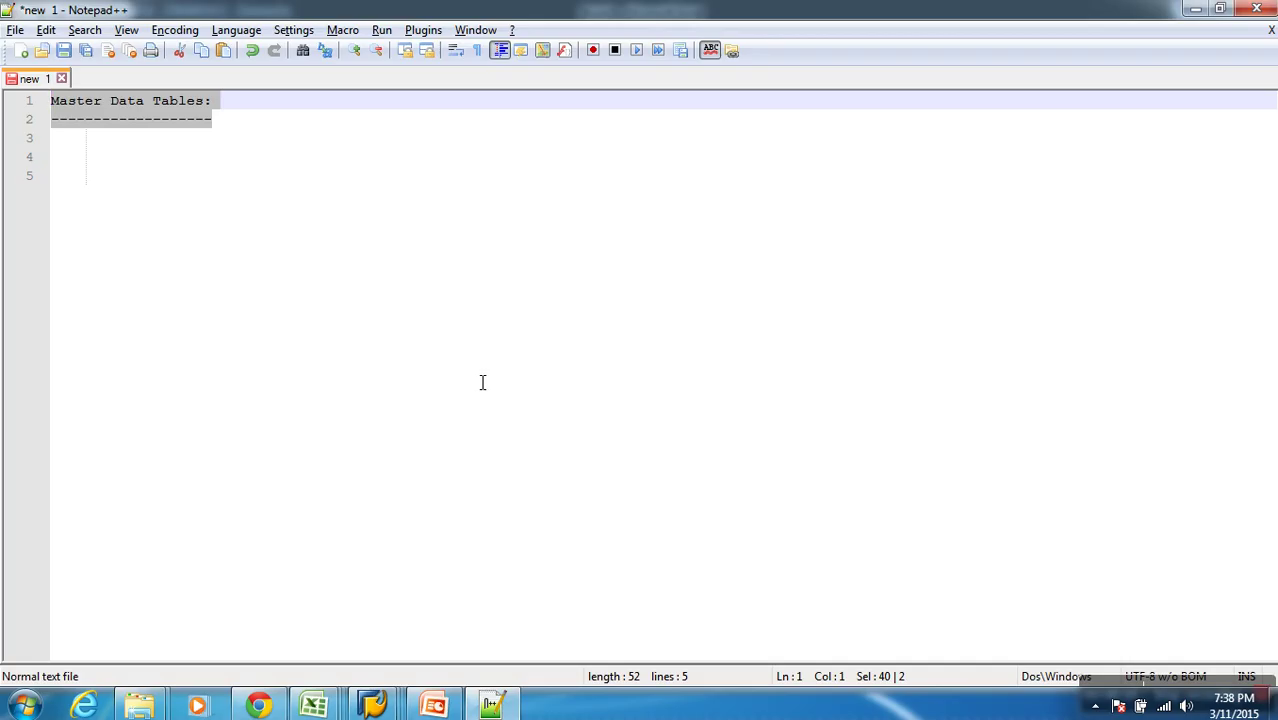
pyautogui.hotkey('alt', 'Tab')
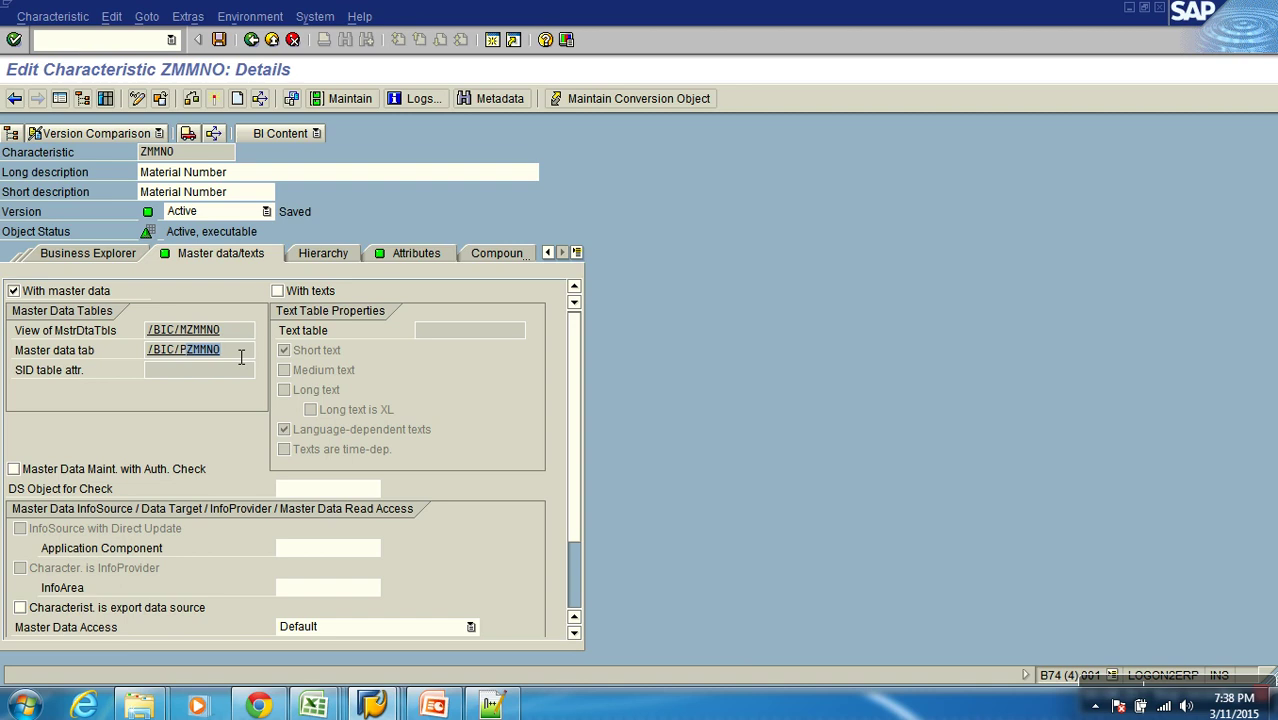
pyautogui.click(416, 253)
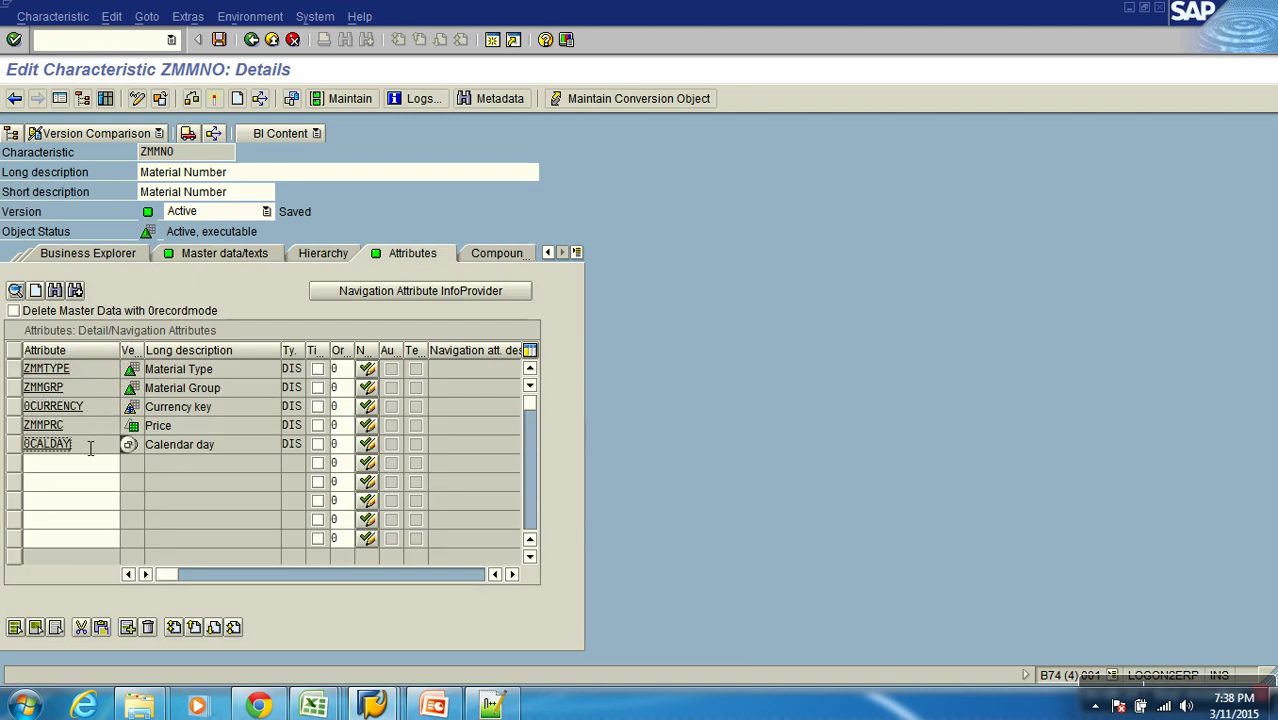
pyautogui.click(224, 256)
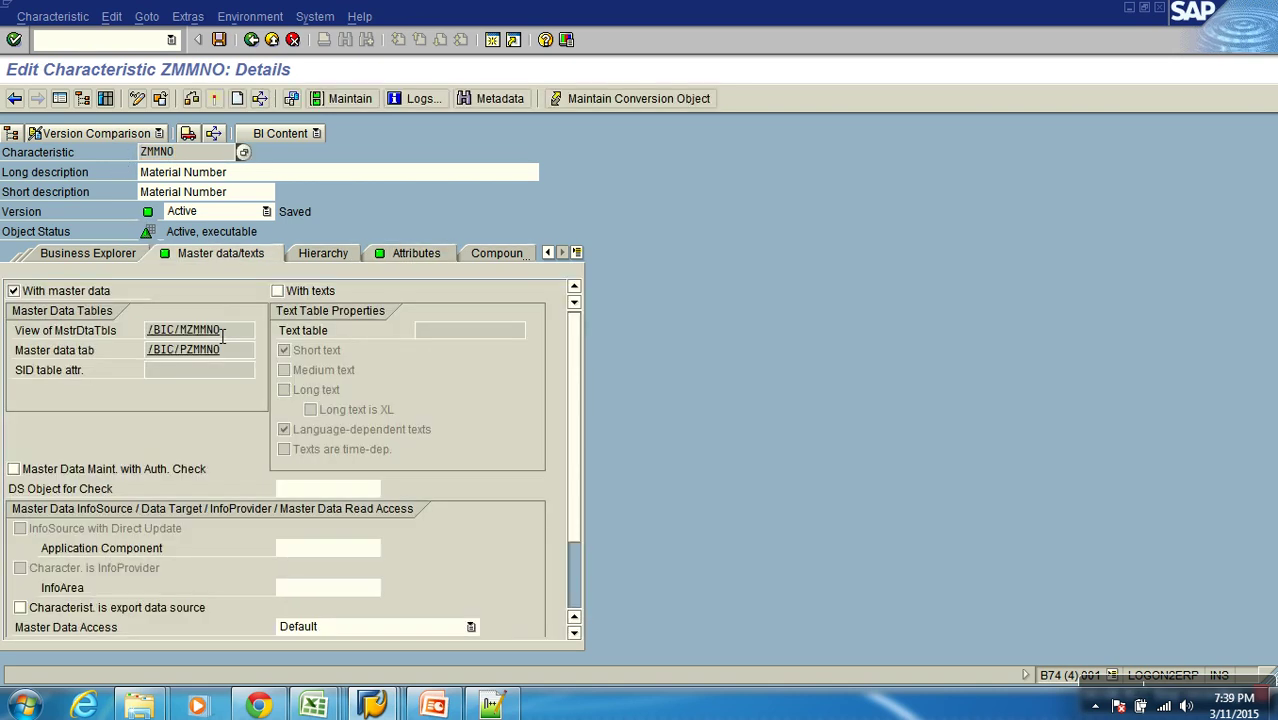
pyautogui.doubleClick(203, 350)
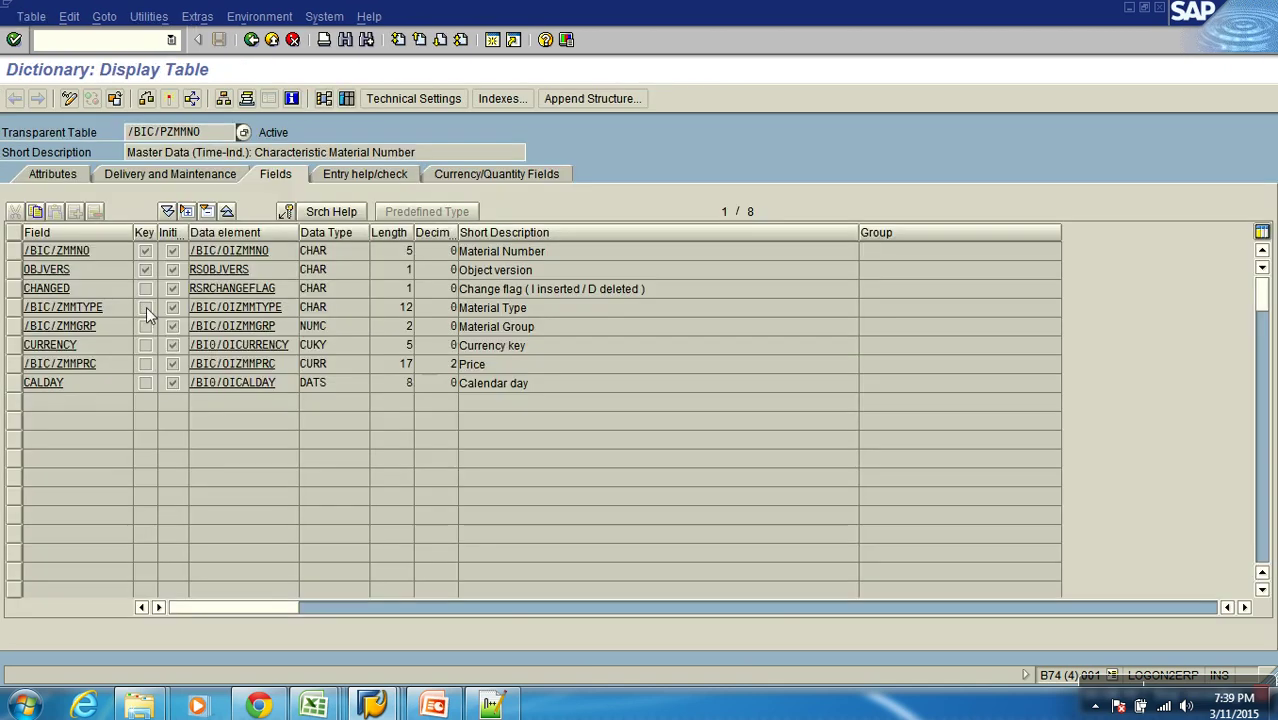
# Step: Examine the table's fields: the OBJVERS and CHANGED rows, the material number key, and the attribute fields from ZMMTYPE to CALDAY
pyautogui.click(13, 270)
pyautogui.click(13, 288)
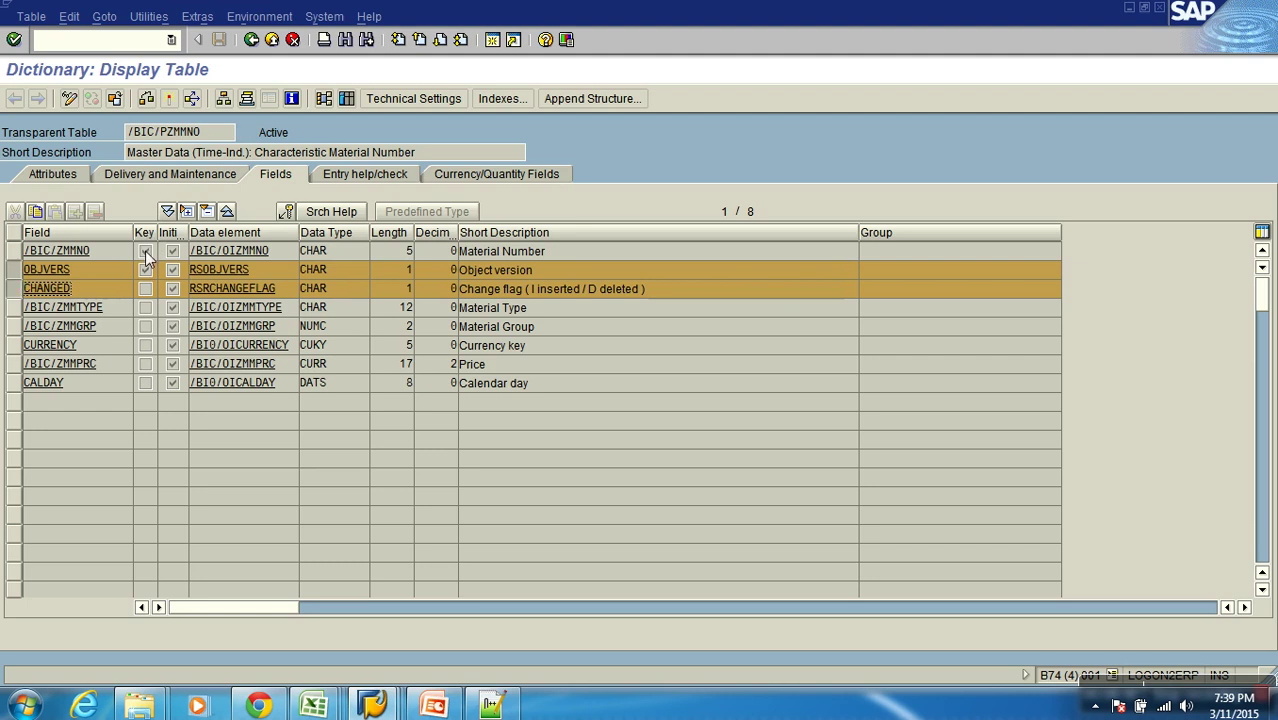
pyautogui.moveTo(90, 251); pyautogui.dragTo(24, 251)
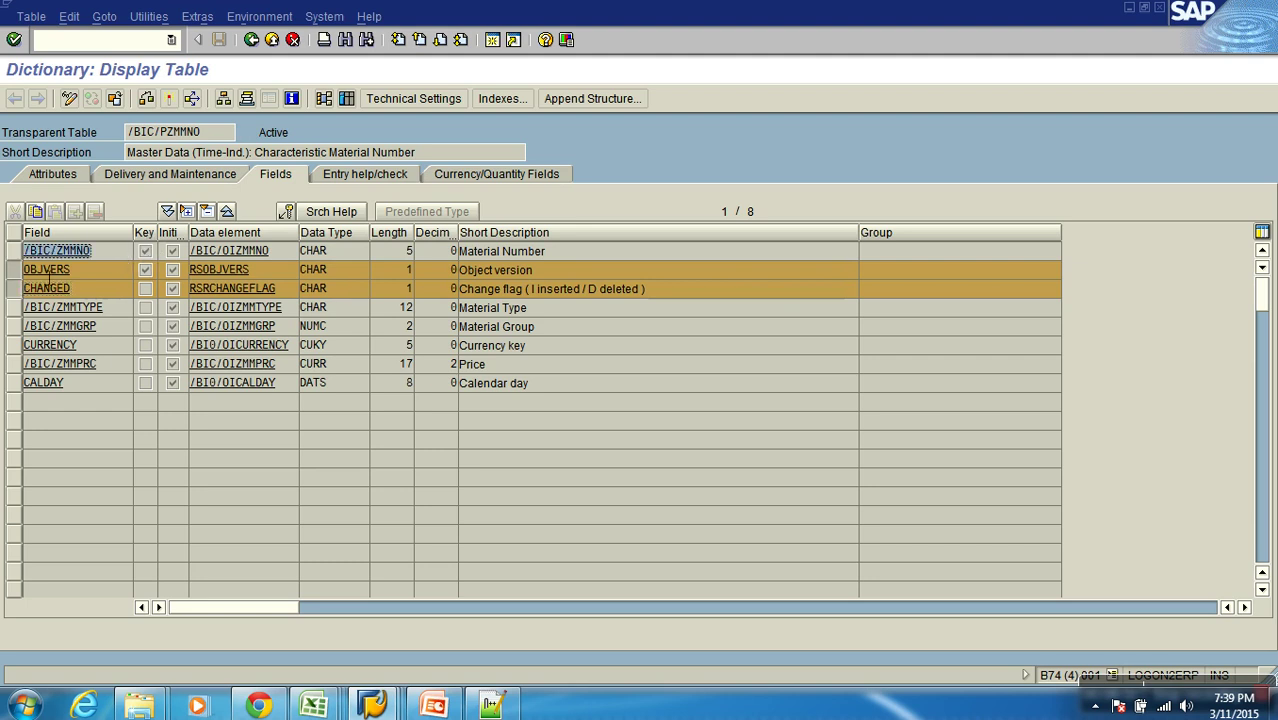
pyautogui.click(123, 314)
pyautogui.click(120, 331)
pyautogui.click(111, 345)
pyautogui.click(110, 364)
pyautogui.click(104, 384)
pyautogui.click(121, 315)
pyautogui.click(555, 312)
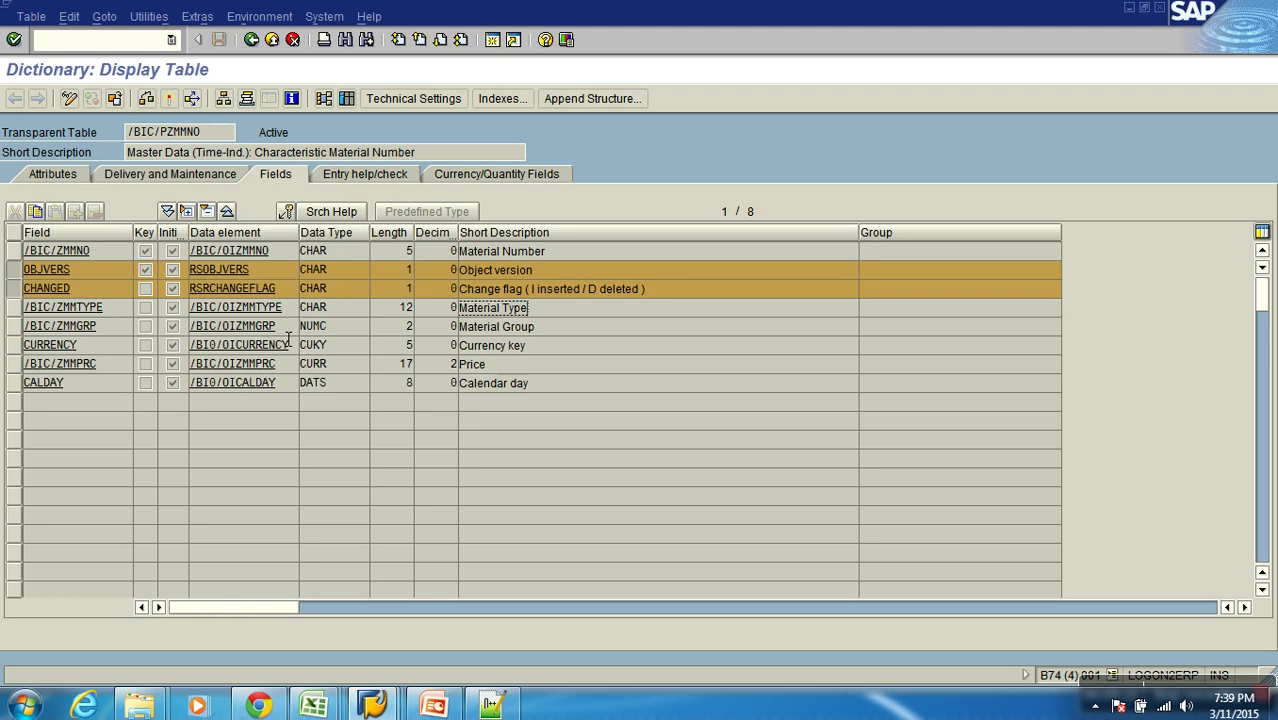
# Step: Return to the InfoObjects tree, open master data maintenance for Material Number (ZMMNO) without selection restrictions, and start a new record
pyautogui.click(273, 40)
pyautogui.click(273, 40)
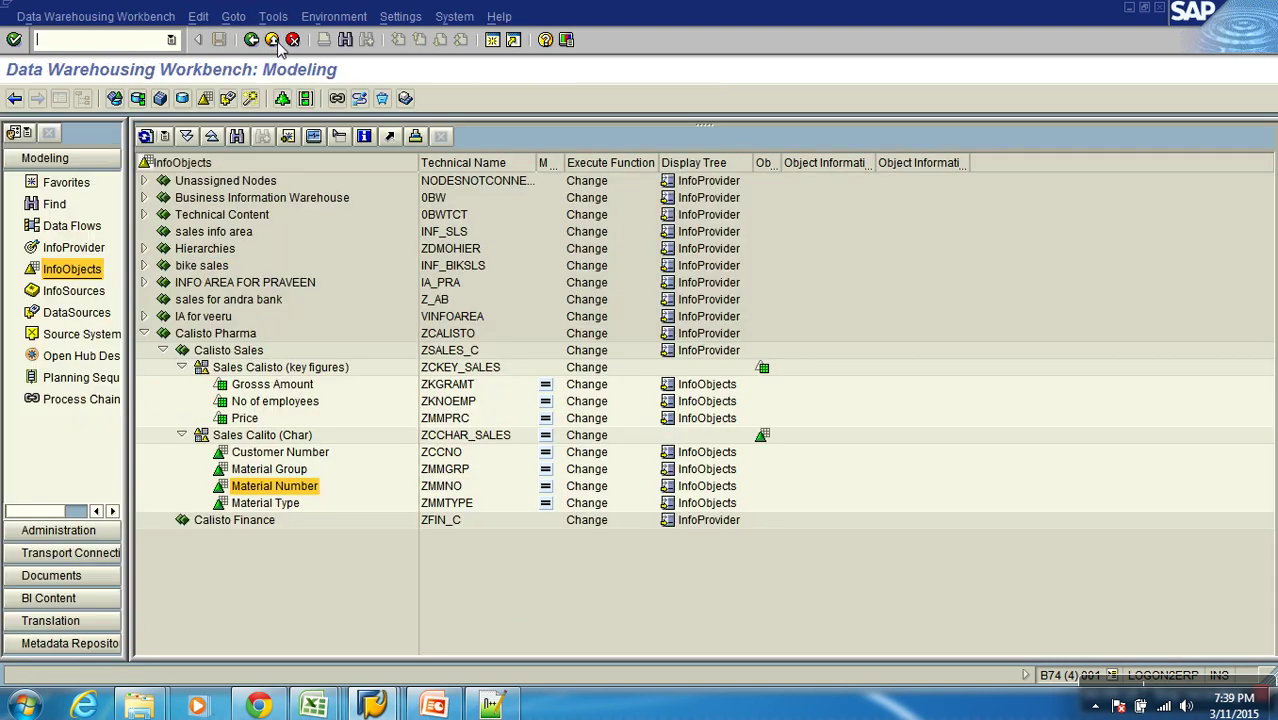
pyautogui.rightClick(276, 490)
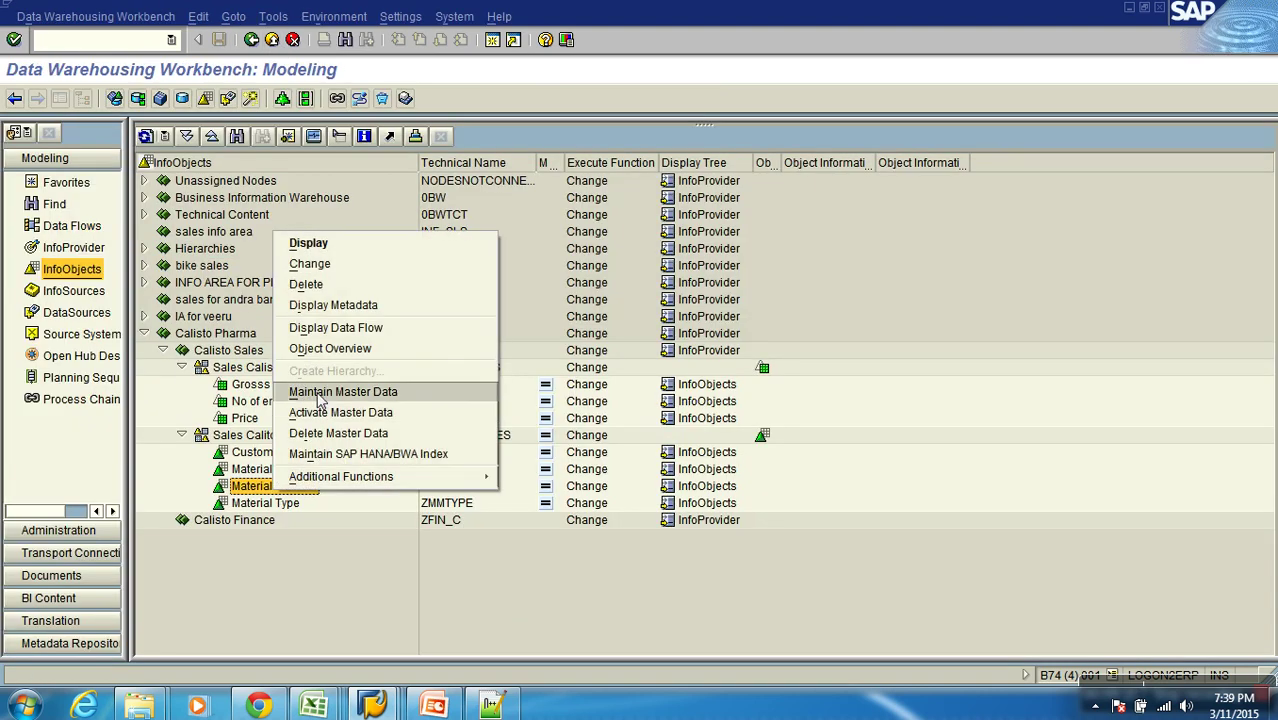
pyautogui.click(322, 548)
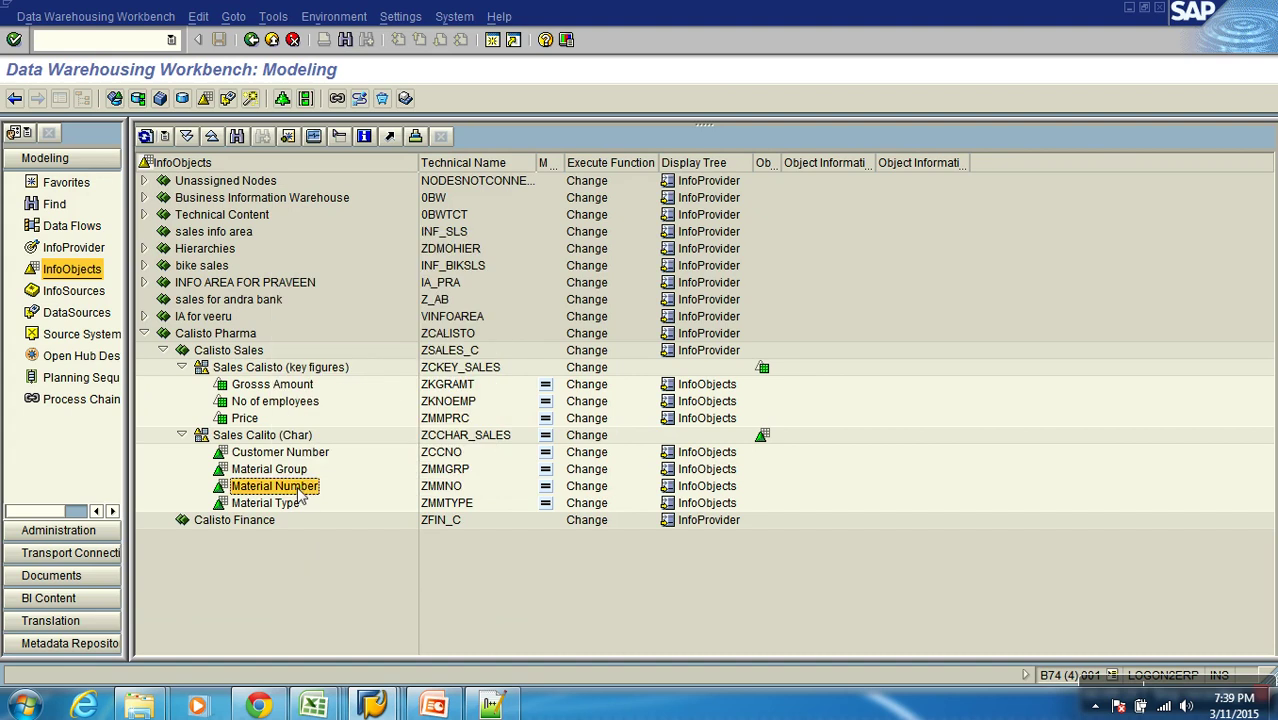
pyautogui.rightClick(299, 490)
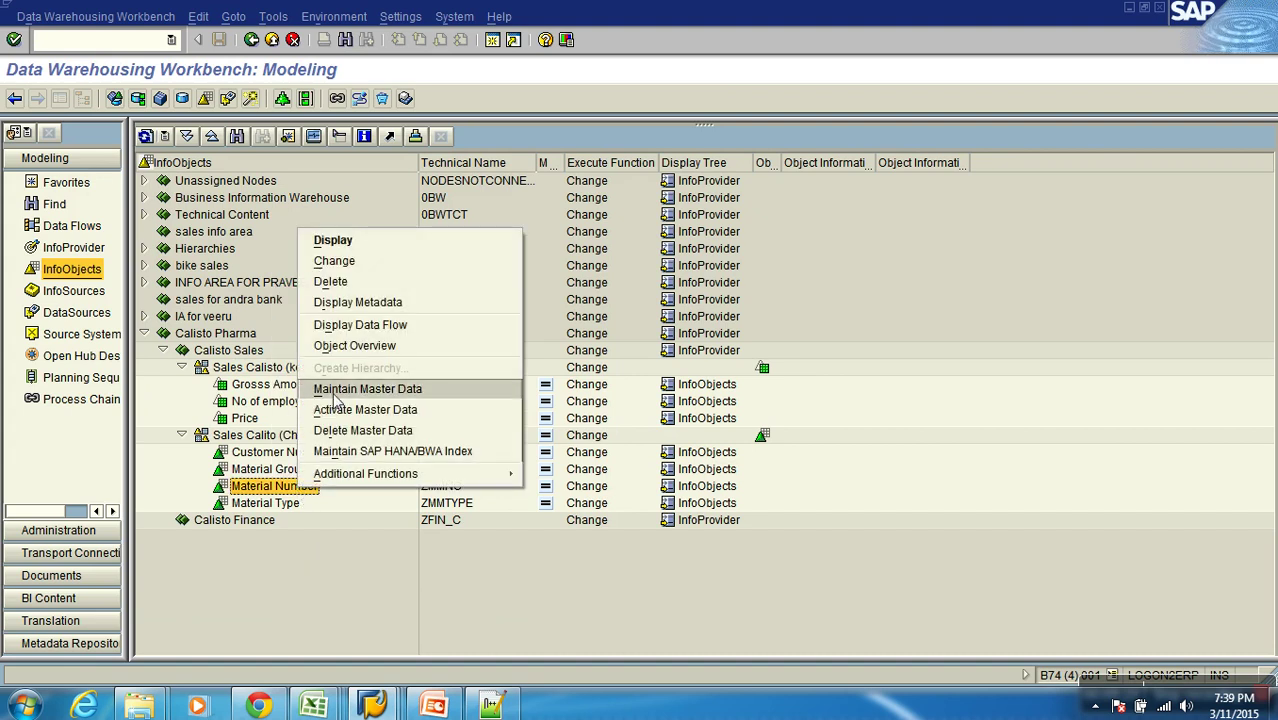
pyautogui.click(333, 394)
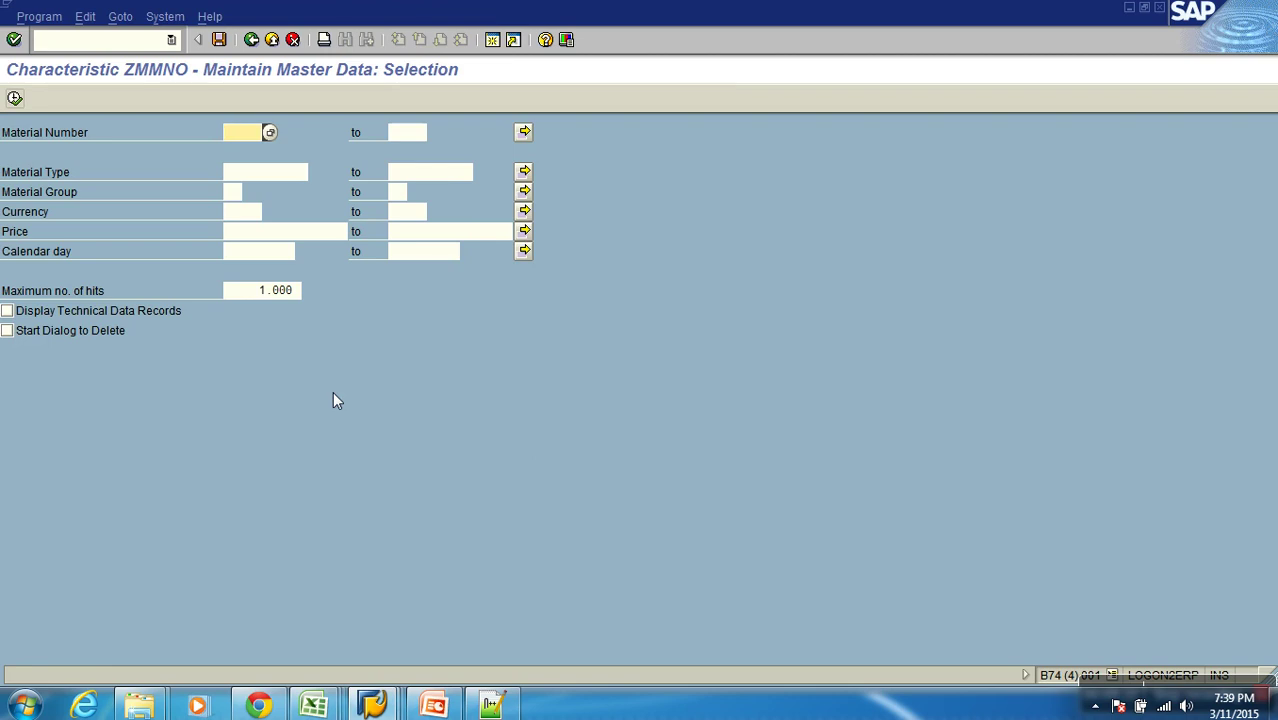
pyautogui.click(14, 97)
pyautogui.click(14, 98)
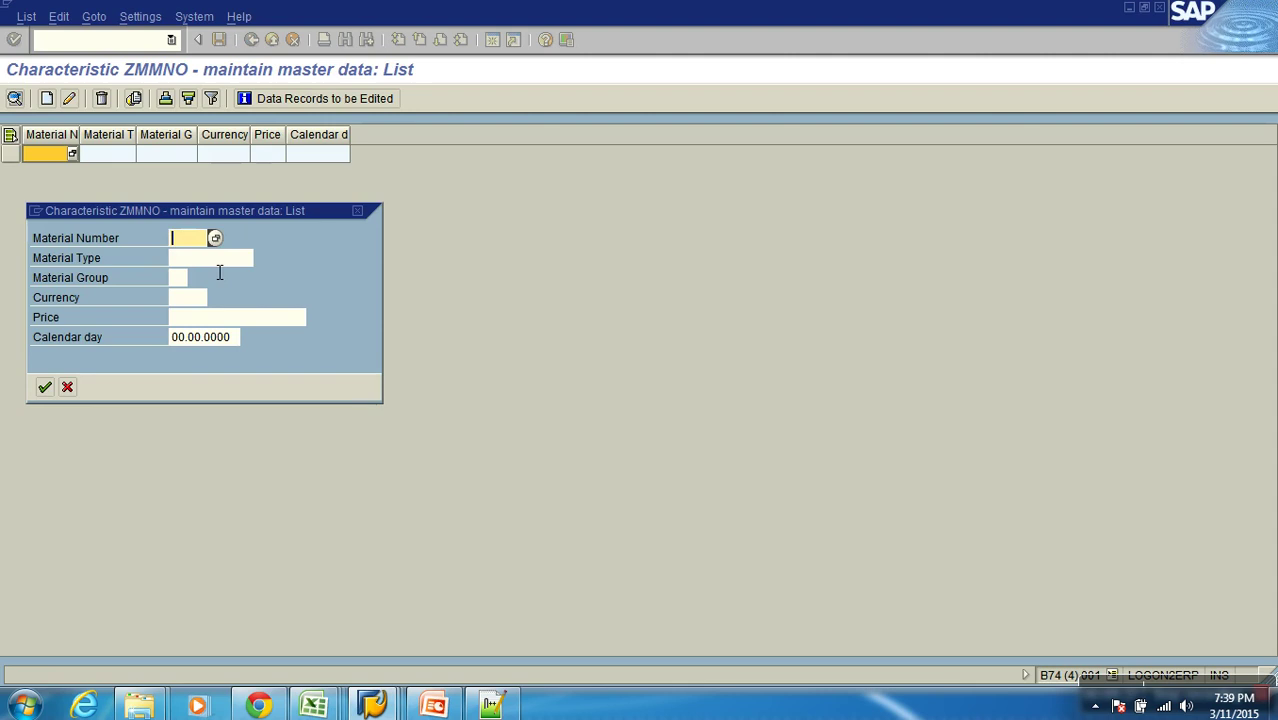
# Step: Enter material number M-101, material type Sports and material group 10 in the new record
pyautogui.write('M-101')
pyautogui.press('Tab')
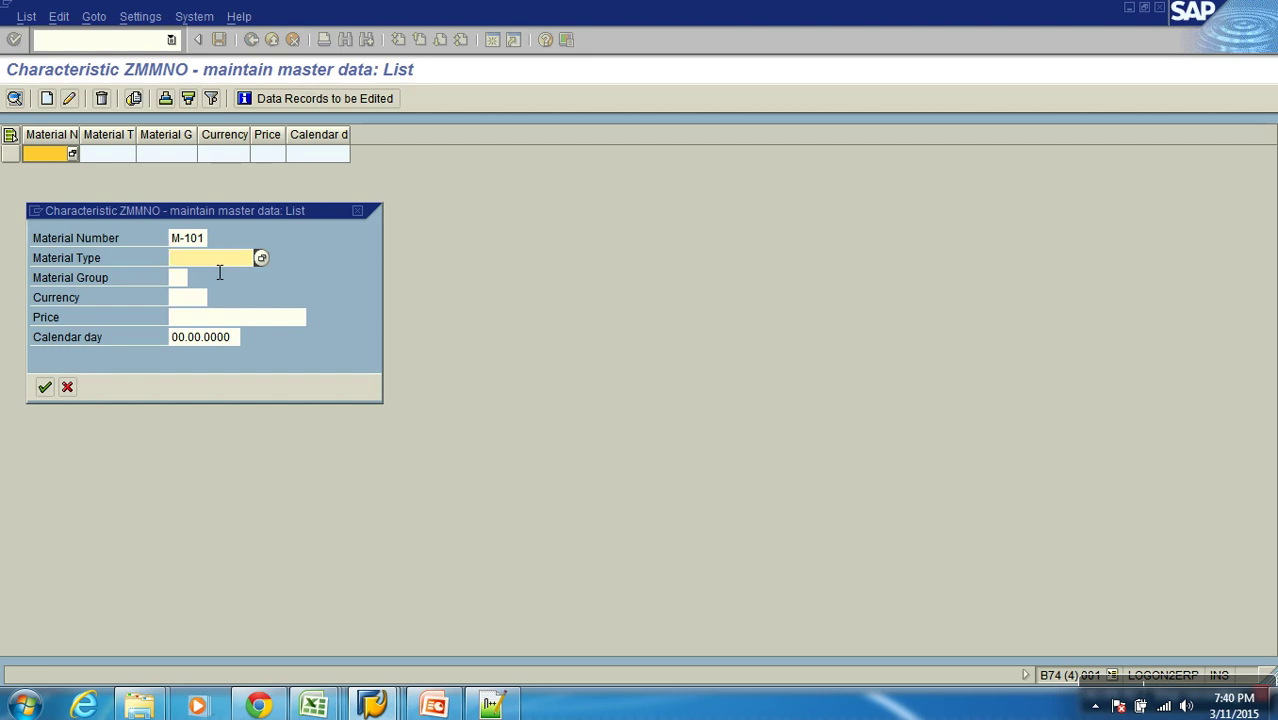
pyautogui.write('Sports')
pyautogui.moveTo(226, 262); pyautogui.dragTo(148, 259)
pyautogui.click(177, 278)
pyautogui.write('10')
pyautogui.press('Tab')
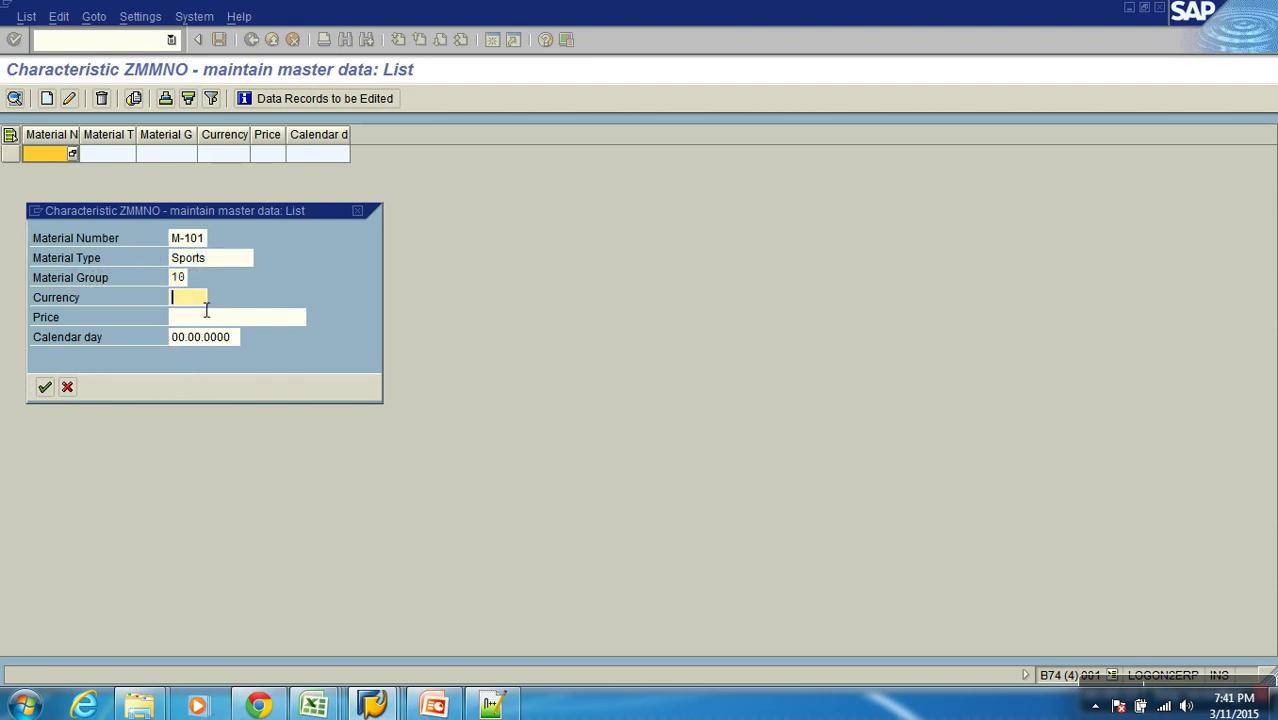
# Step: Set the record's currency to INR, price to 25 and calendar day to 01.01.2015, and accept the entry
pyautogui.write('INR')
pyautogui.press('Tab')
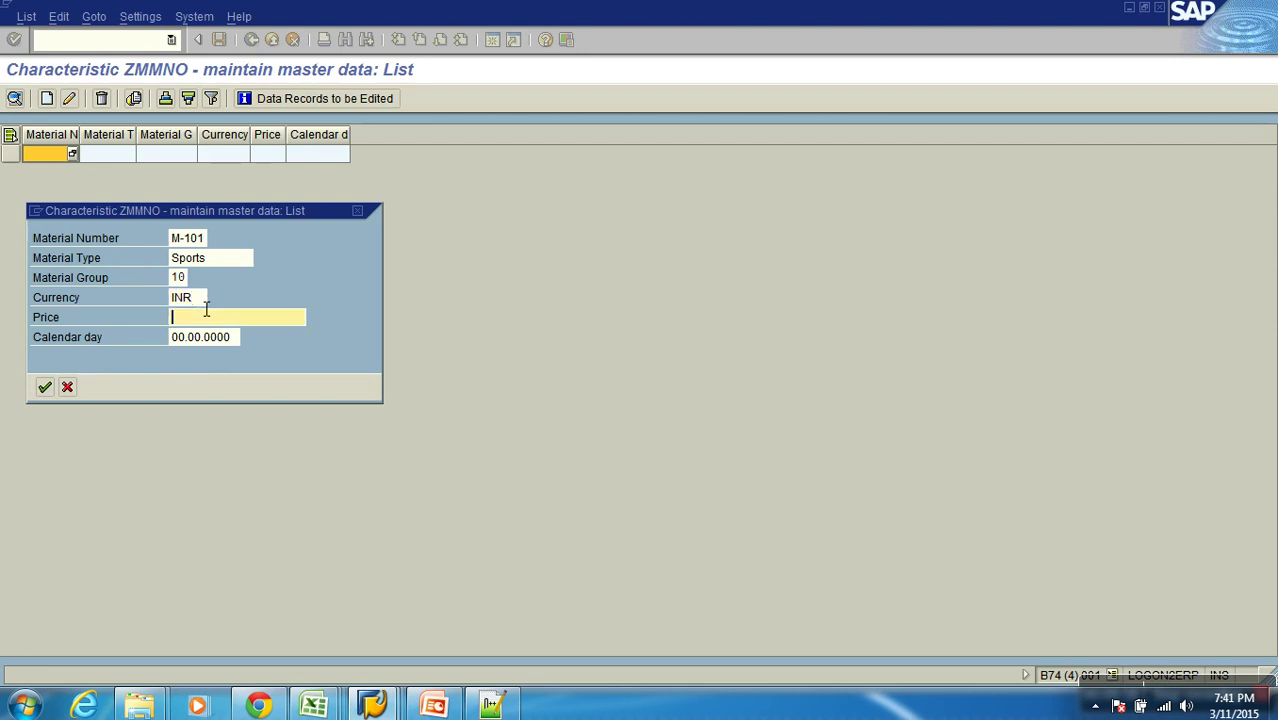
pyautogui.write('25')
pyautogui.press('Tab')
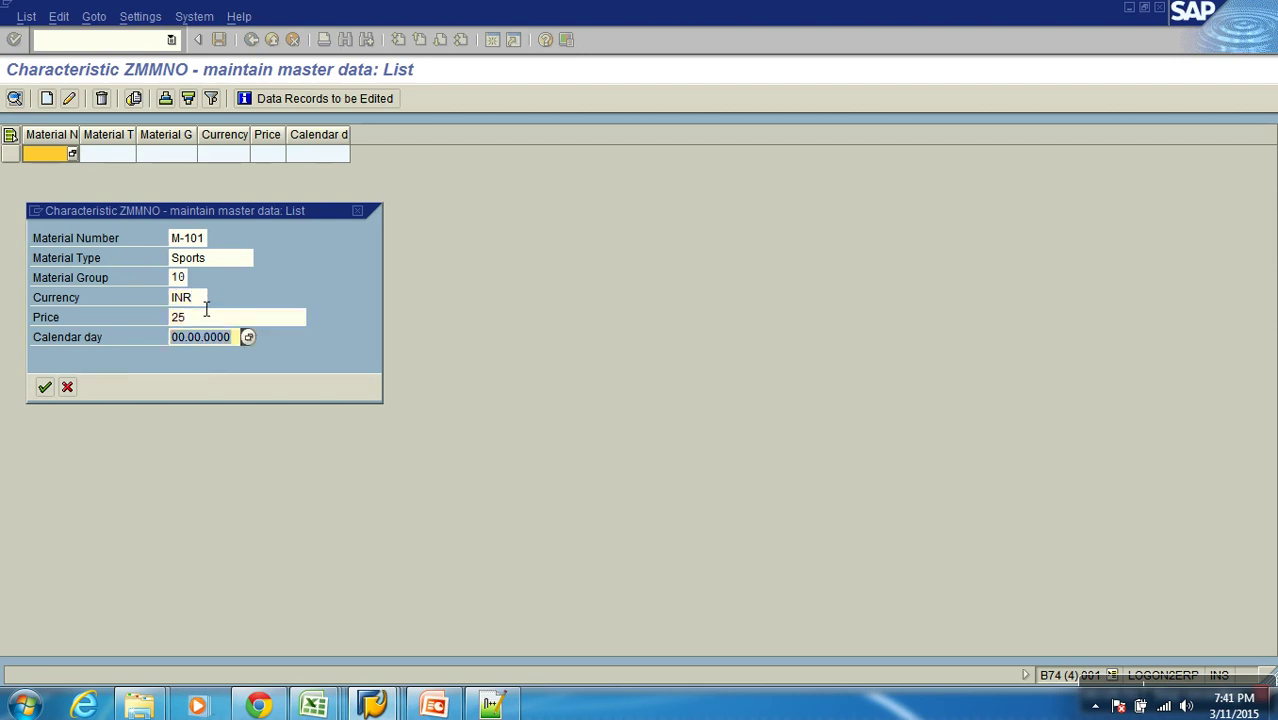
pyautogui.write('01.01.')
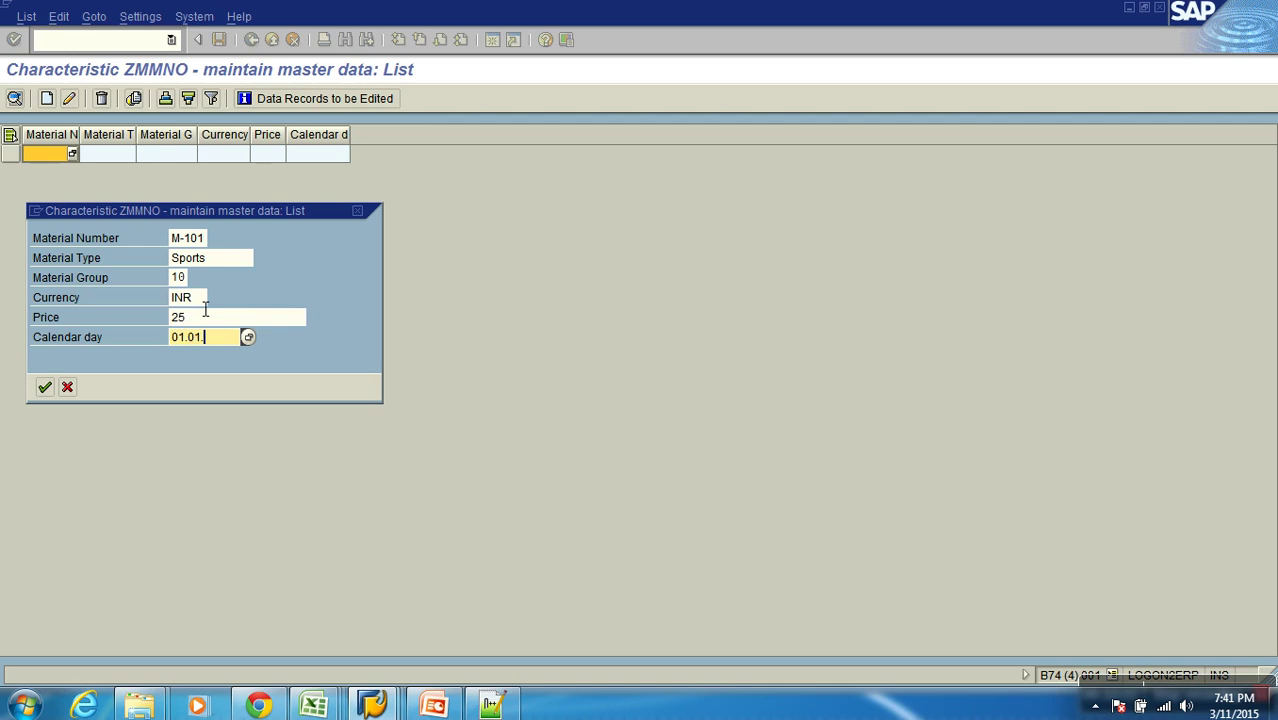
pyautogui.write('2015')
pyautogui.click(44, 387)
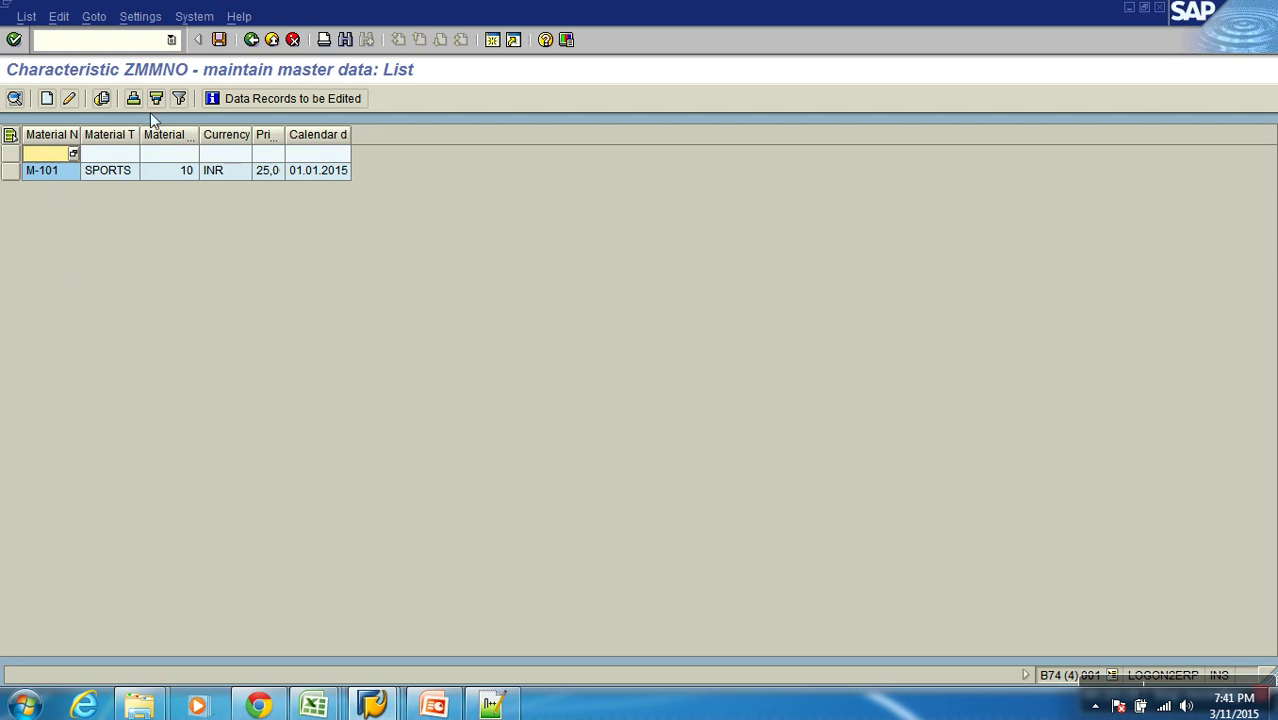
# Step: Save the ZMMNO master data and return to the Data Warehousing Workbench
pyautogui.click(218, 40)
pyautogui.click(251, 40)
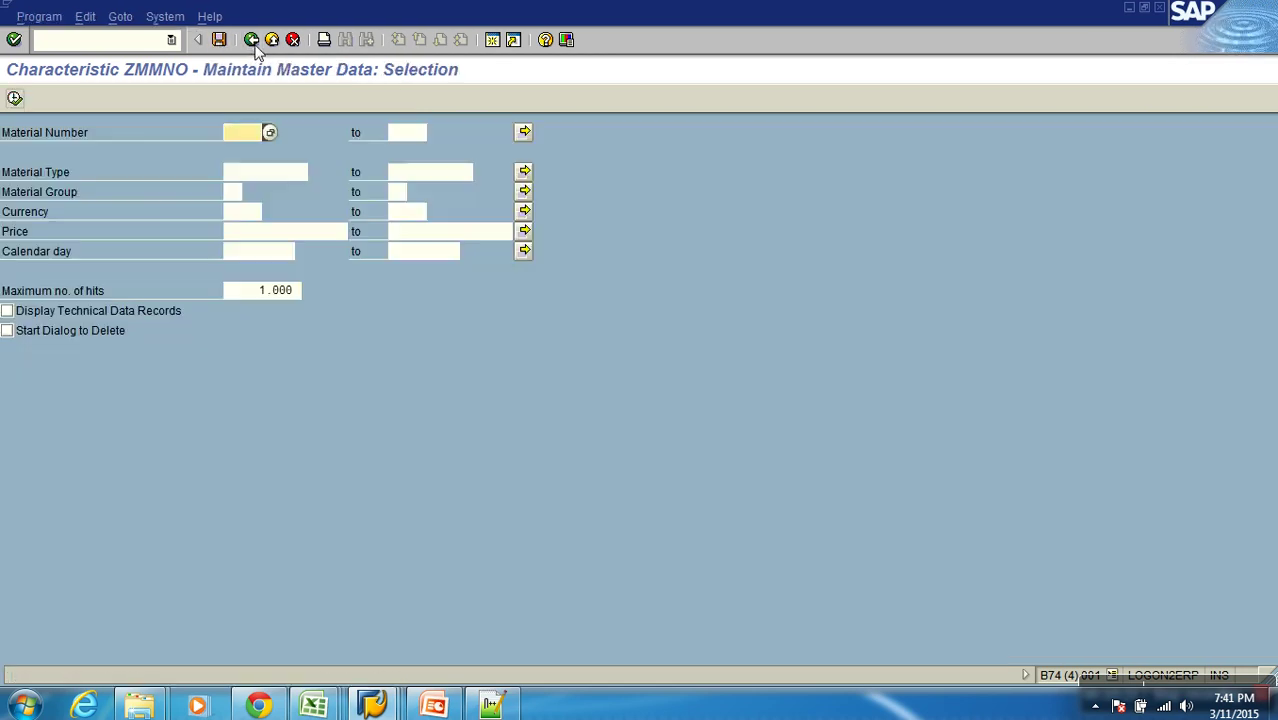
pyautogui.click(251, 40)
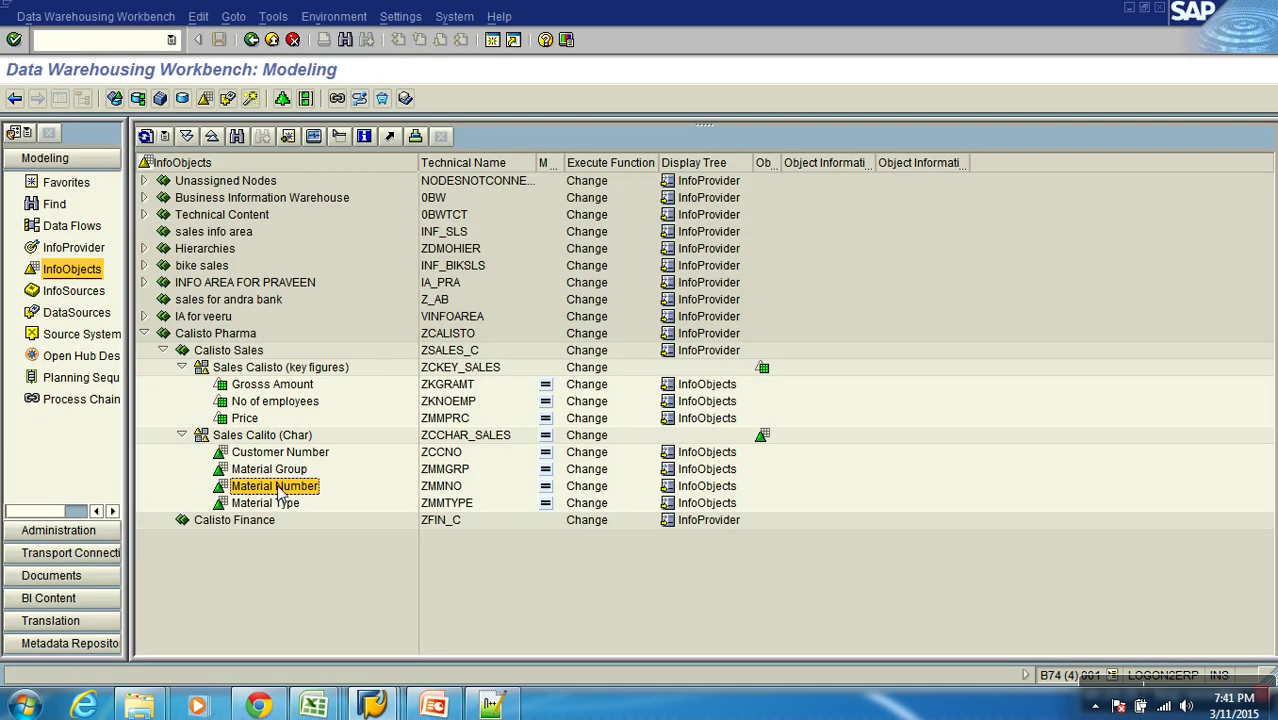
# Step: Open the Material Number (ZMMNO) characteristic and display all entries of its master data table /BIC/PZMMNO
pyautogui.doubleClick(279, 487)
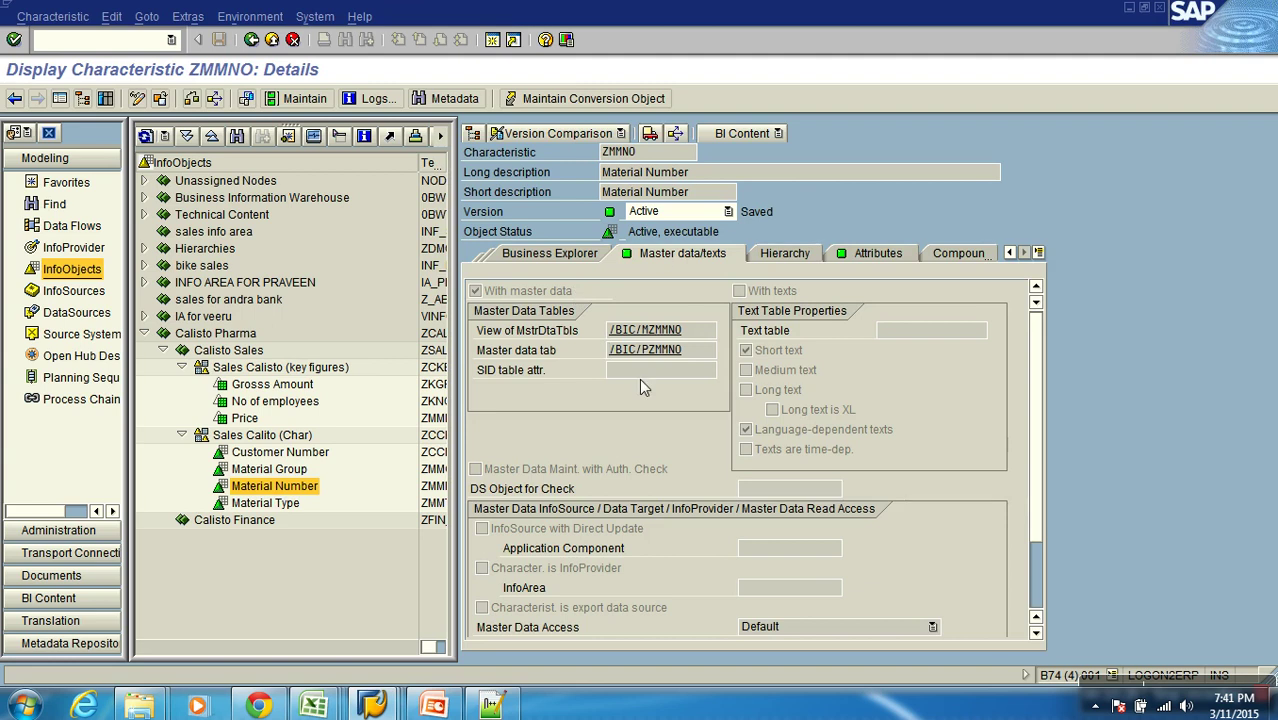
pyautogui.doubleClick(663, 356)
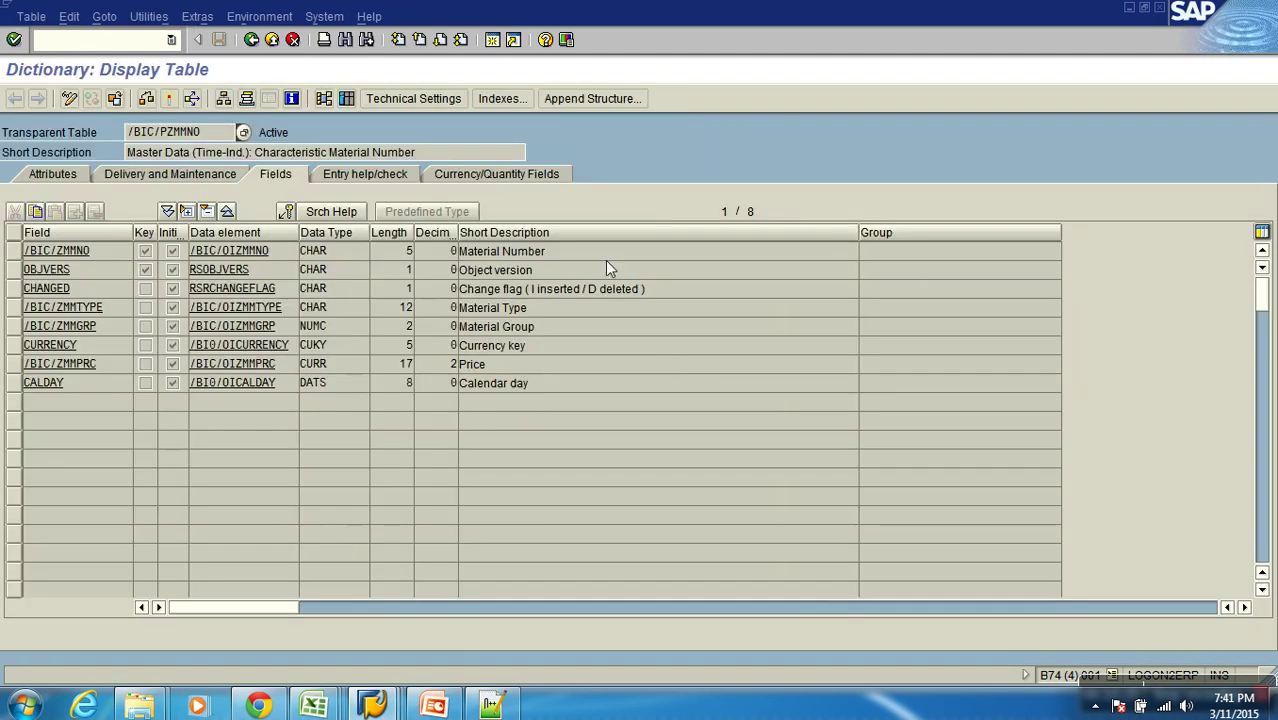
pyautogui.click(346, 98)
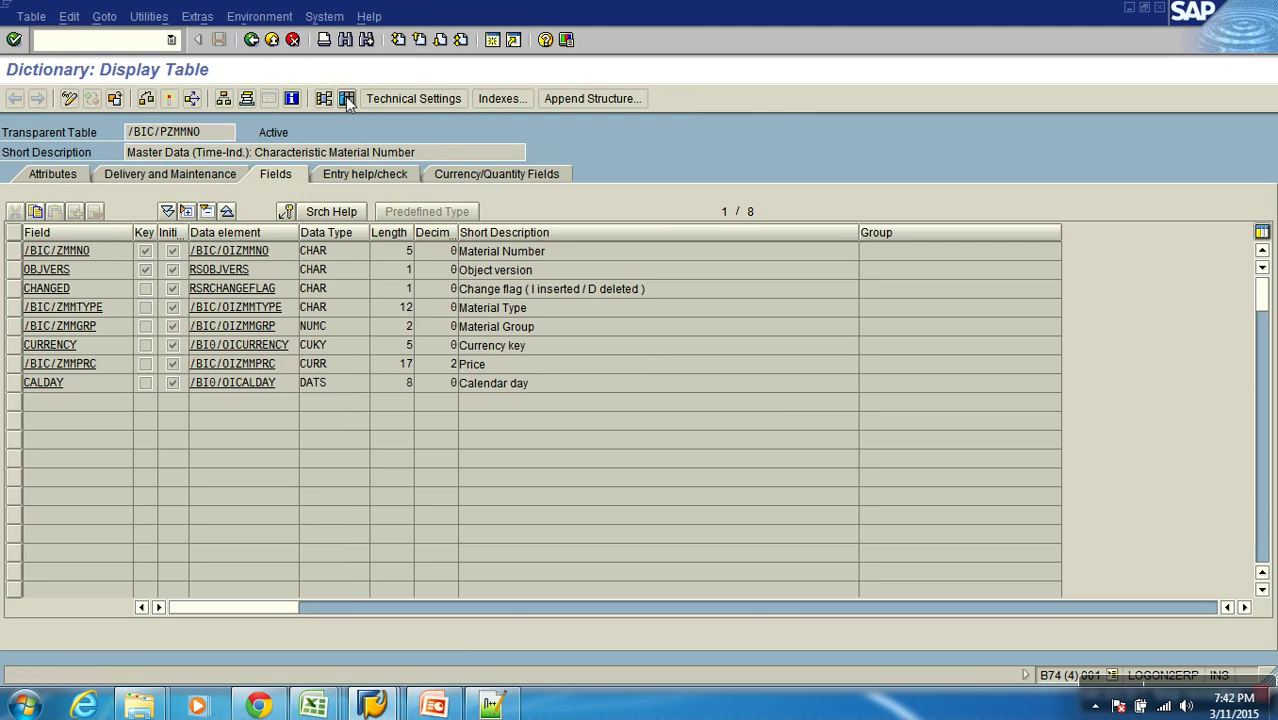
pyautogui.click(14, 97)
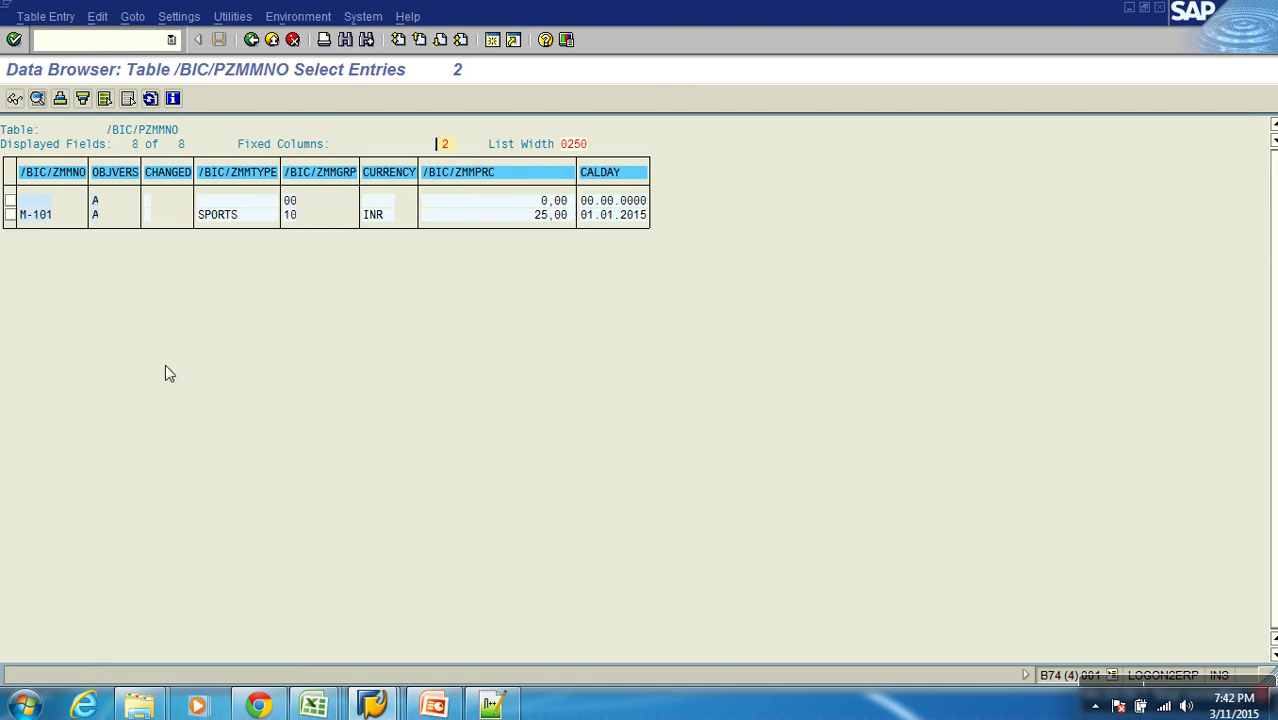
# Step: Set the data browser's user-specific output list to ALV Grid Display and list the /BIC/PZMMNO entries again
pyautogui.click(251, 39)
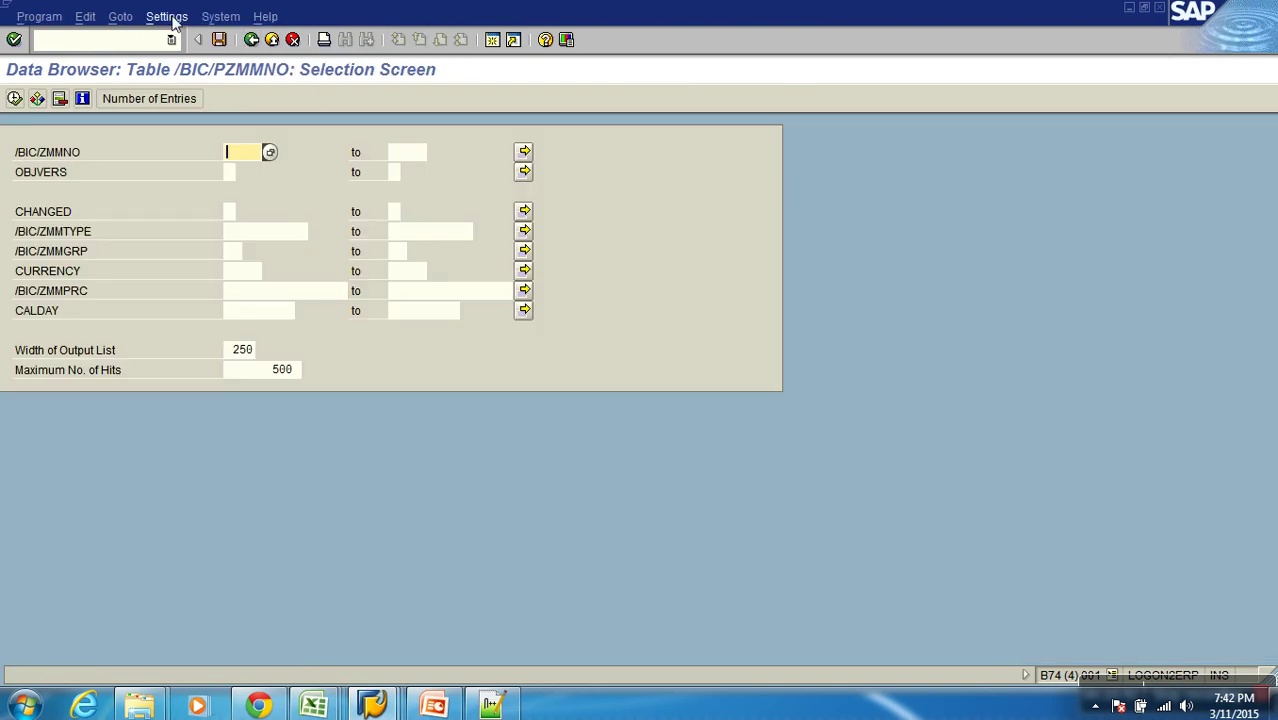
pyautogui.click(168, 17)
pyautogui.click(205, 60)
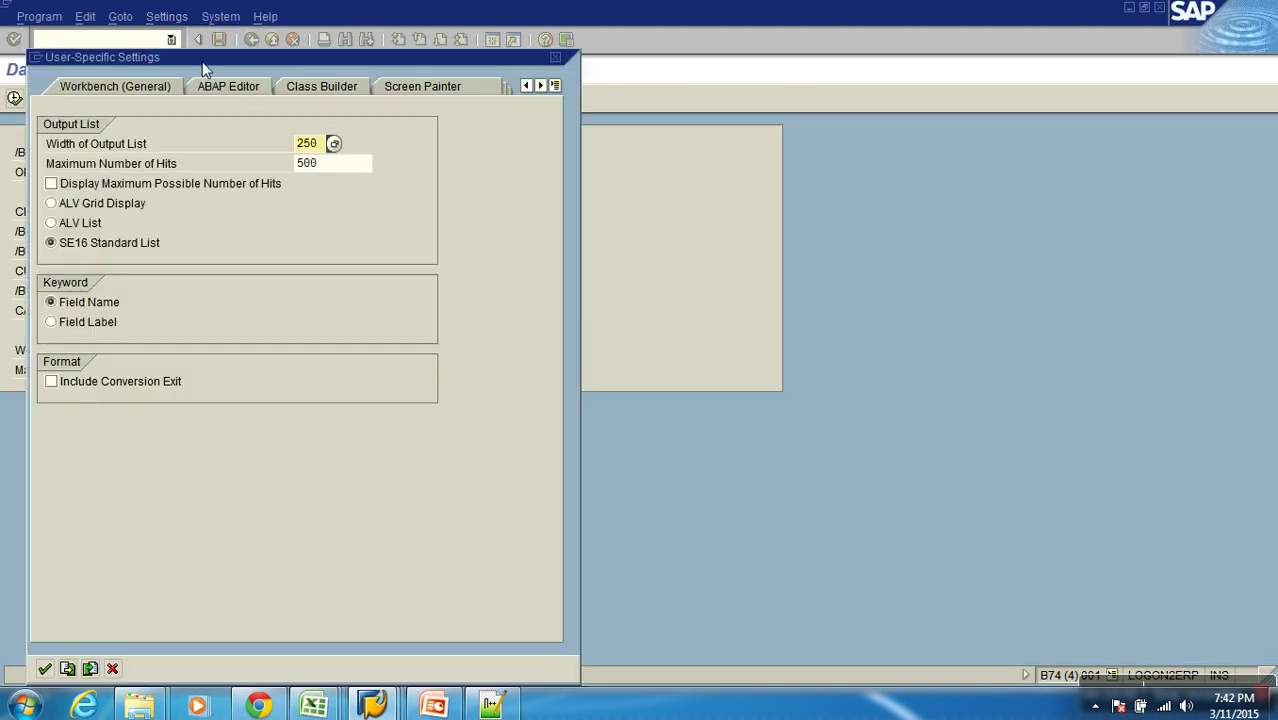
pyautogui.click(204, 201)
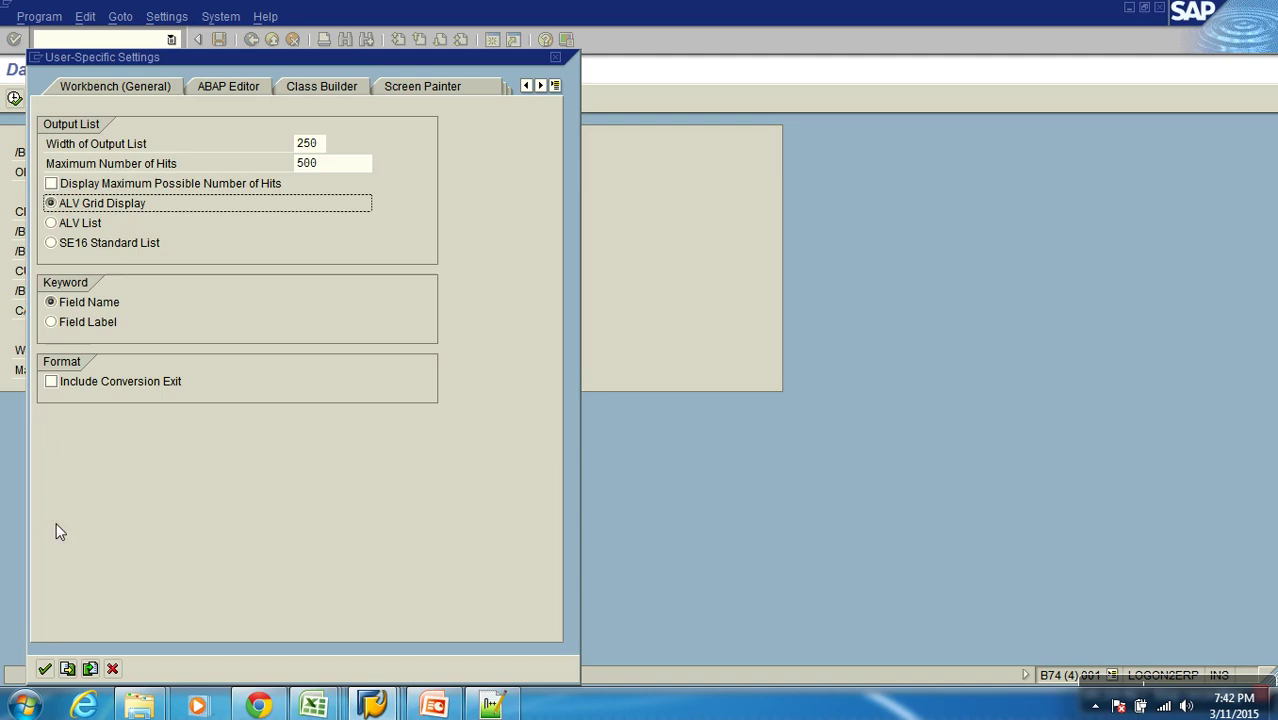
pyautogui.click(44, 668)
pyautogui.click(14, 99)
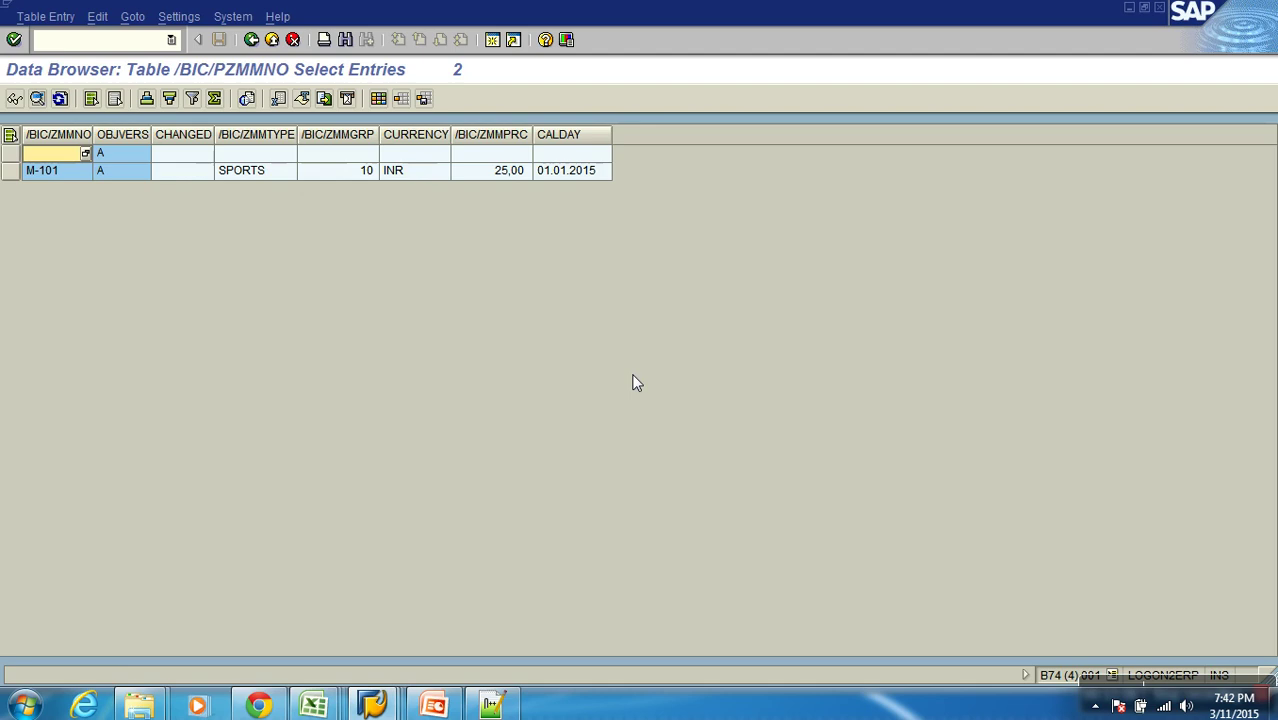
# Step: Leave the /BIC/PZMMNO table display and the ZMMNO details, returning to the InfoObjects tree
pyautogui.click(251, 39)
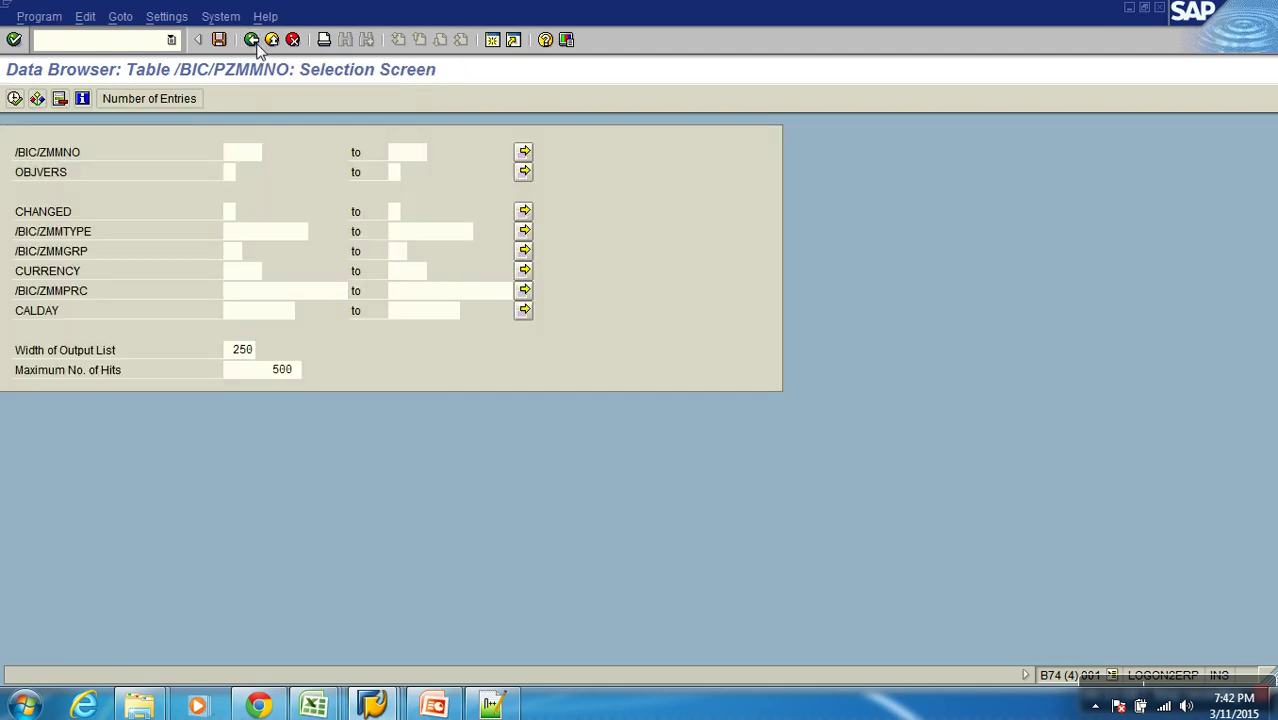
pyautogui.click(252, 41)
pyautogui.click(251, 39)
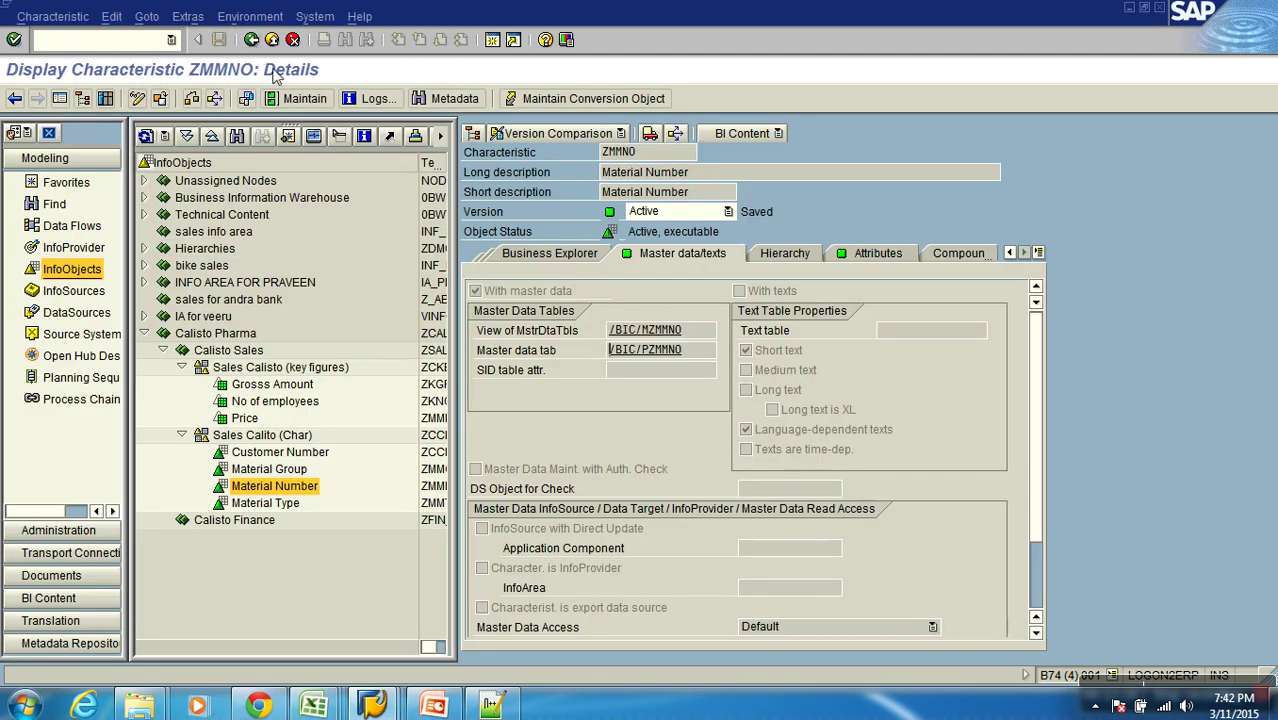
pyautogui.click(252, 41)
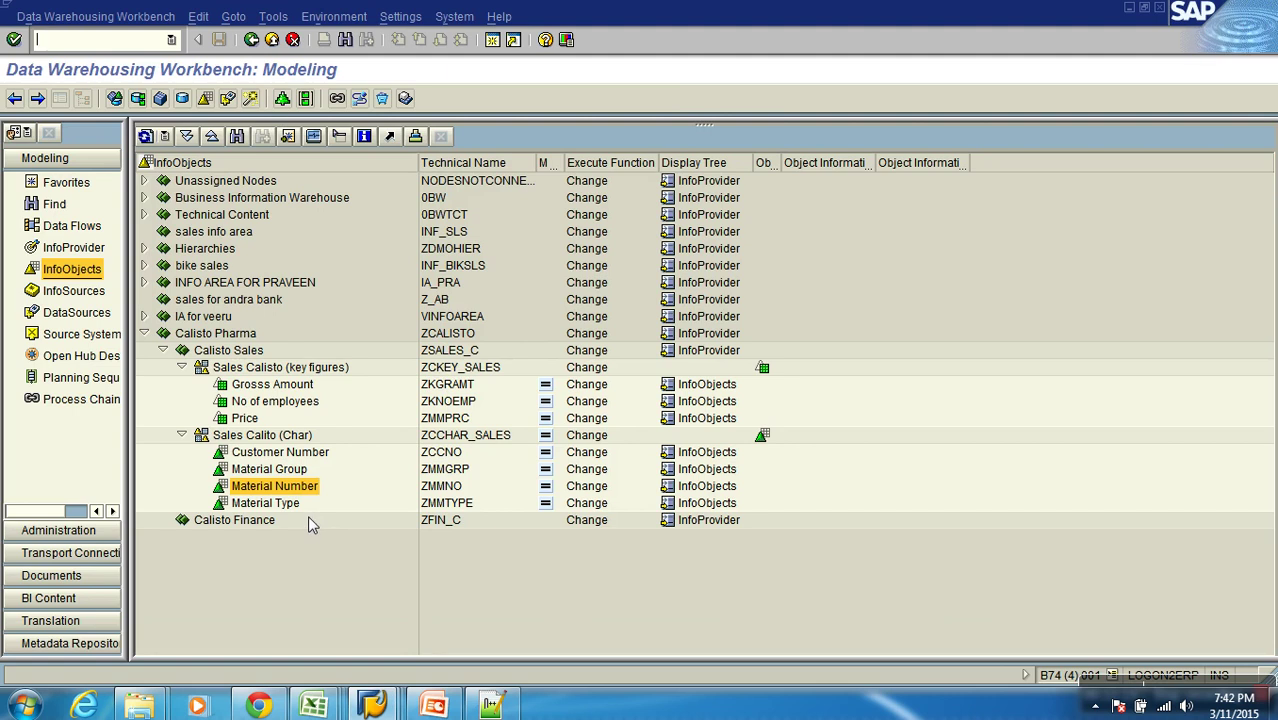
# Step: Reopen Material Number, show its general settings and display all entries of its SID table /BIC/SZMMNO
pyautogui.doubleClick(278, 486)
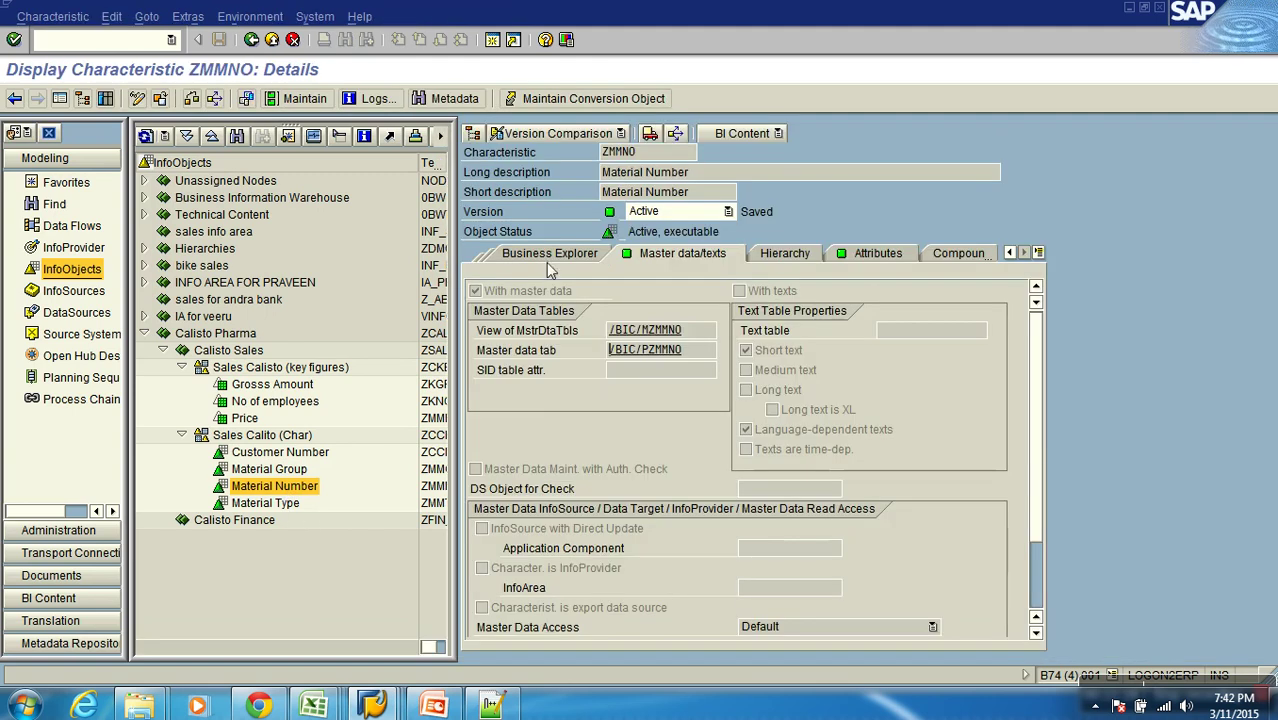
pyautogui.click(546, 262)
pyautogui.click(522, 258)
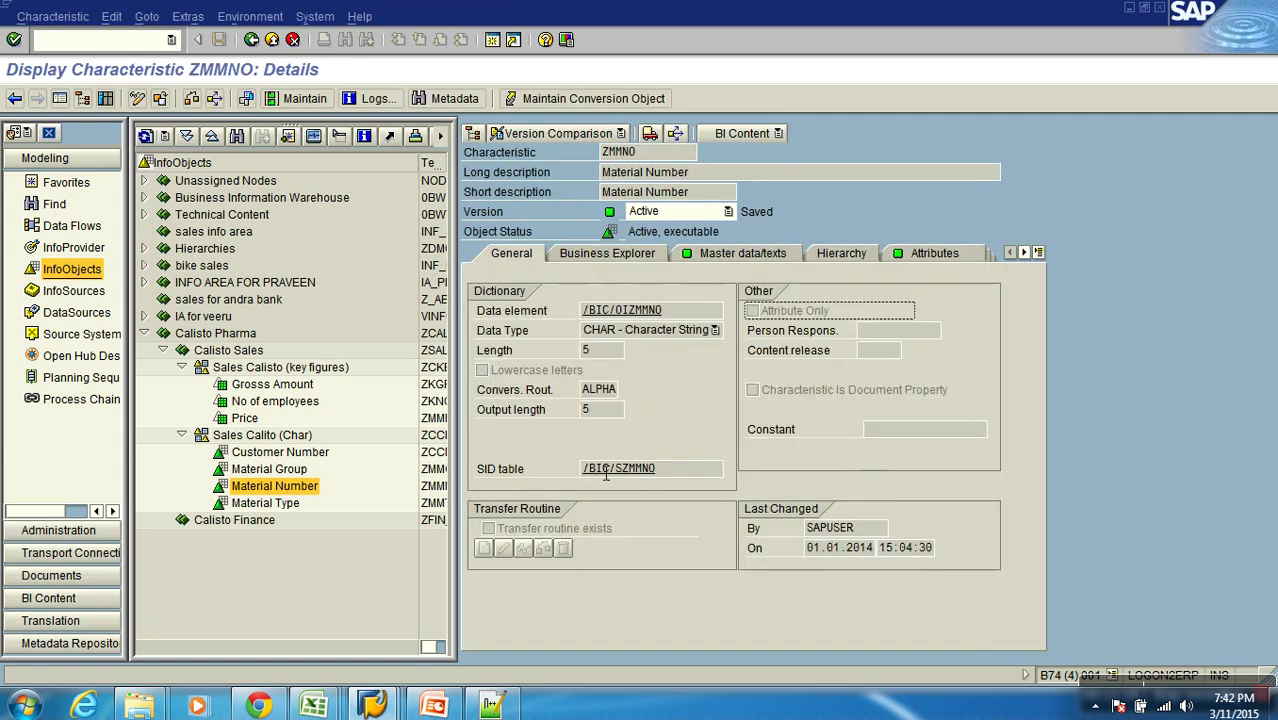
pyautogui.doubleClick(605, 469)
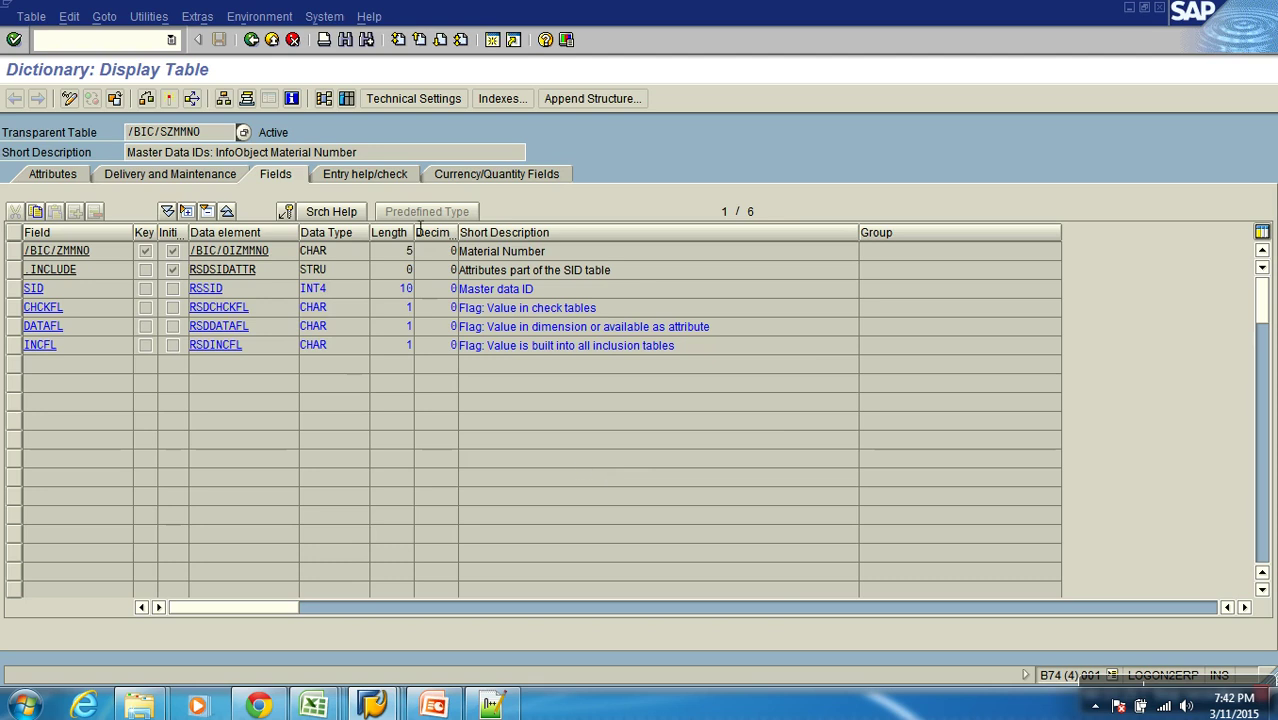
pyautogui.click(343, 103)
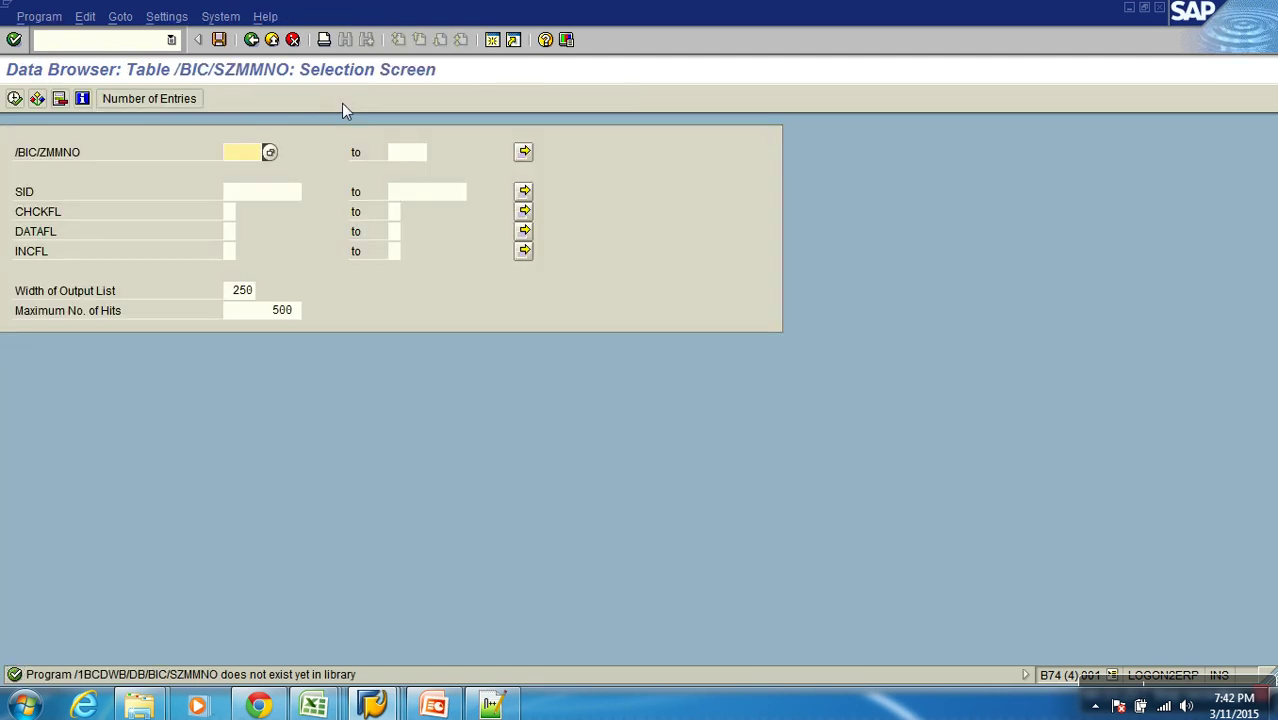
pyautogui.press('F8')
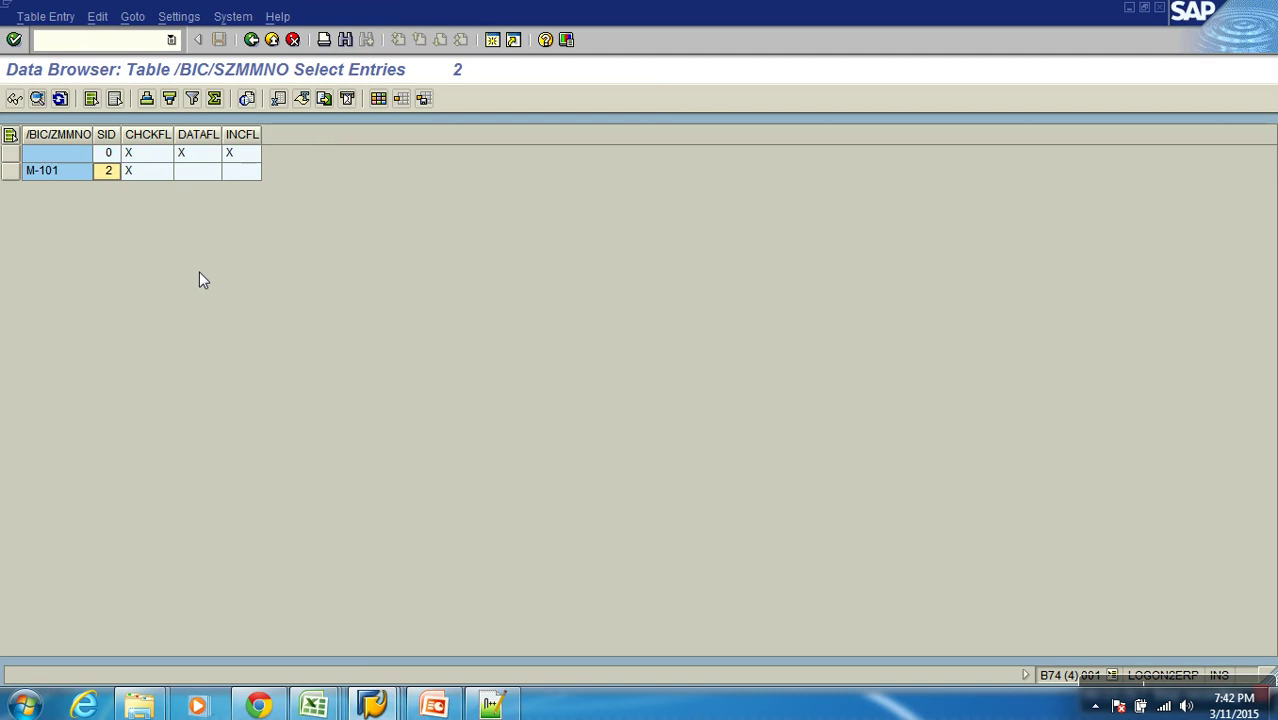
# Step: Close the SID table display and the characteristic details, going back to the InfoObjects tree
pyautogui.click(251, 40)
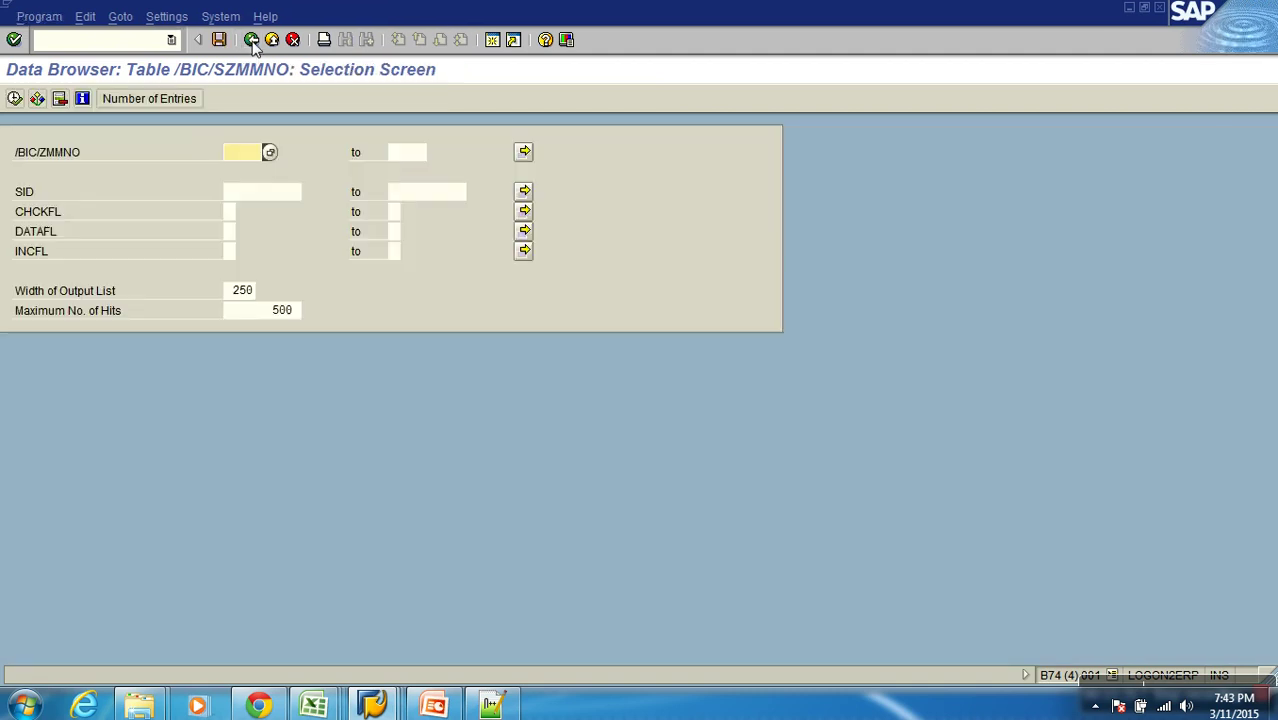
pyautogui.click(252, 41)
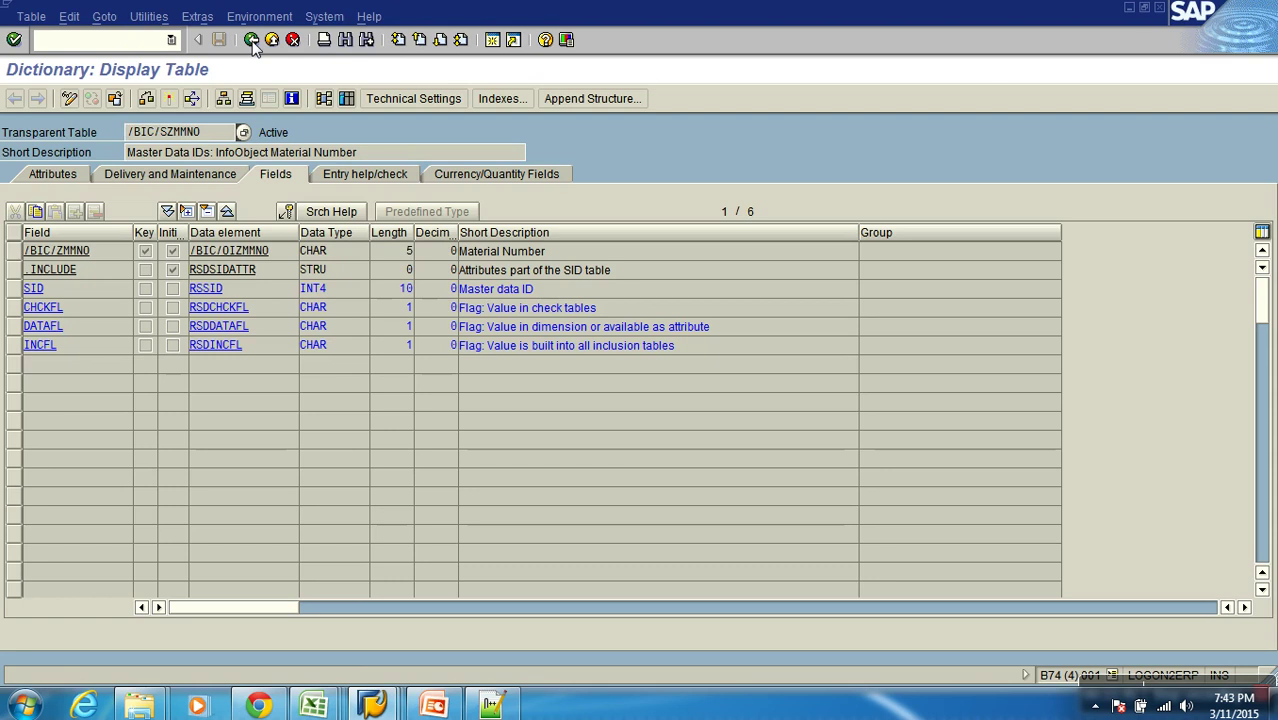
pyautogui.click(252, 41)
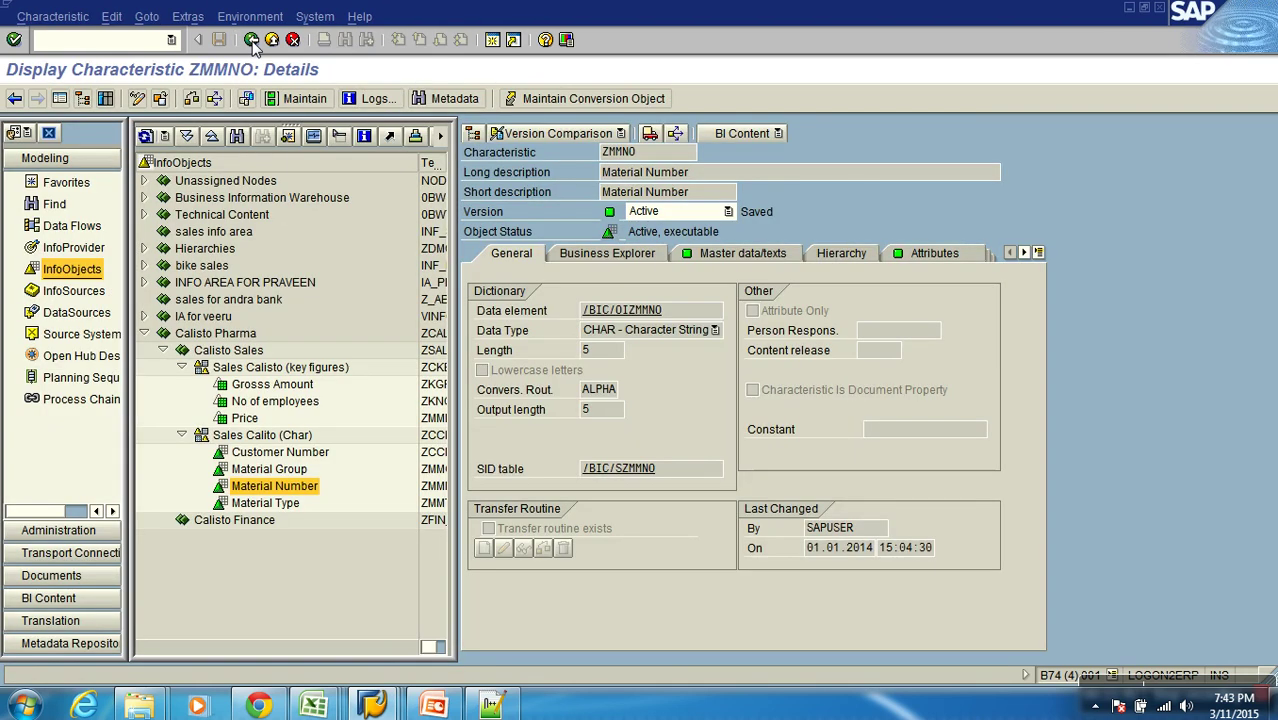
pyautogui.click(252, 41)
# Step: Show the Material Number details without the tree, display its number range object for SIDs and examine the from and to numbers
pyautogui.doubleClick(278, 487)
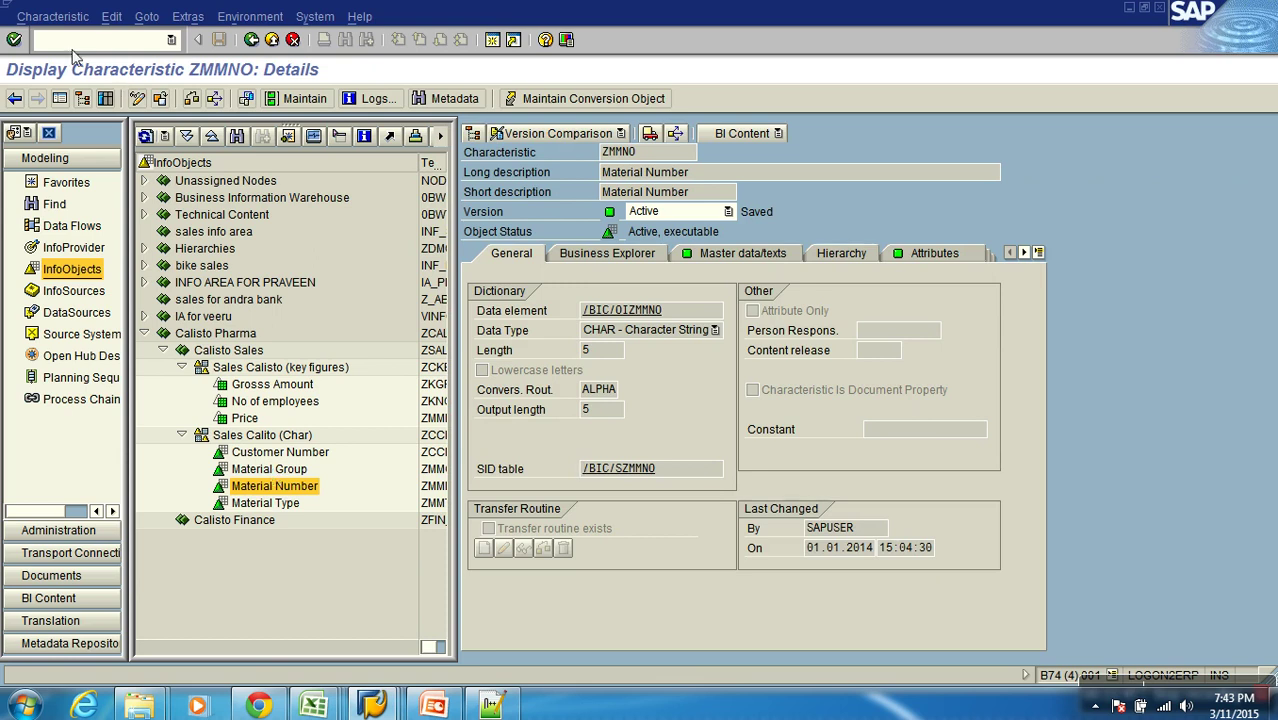
pyautogui.click(60, 100)
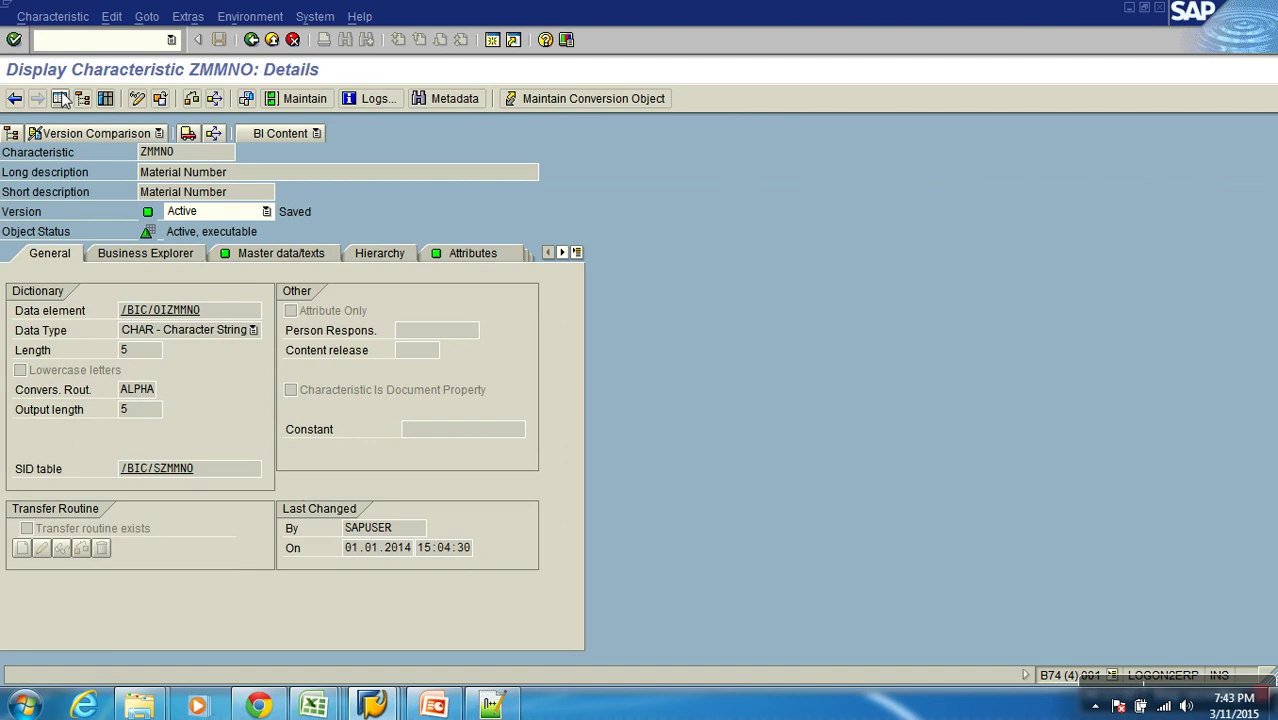
pyautogui.click(232, 157)
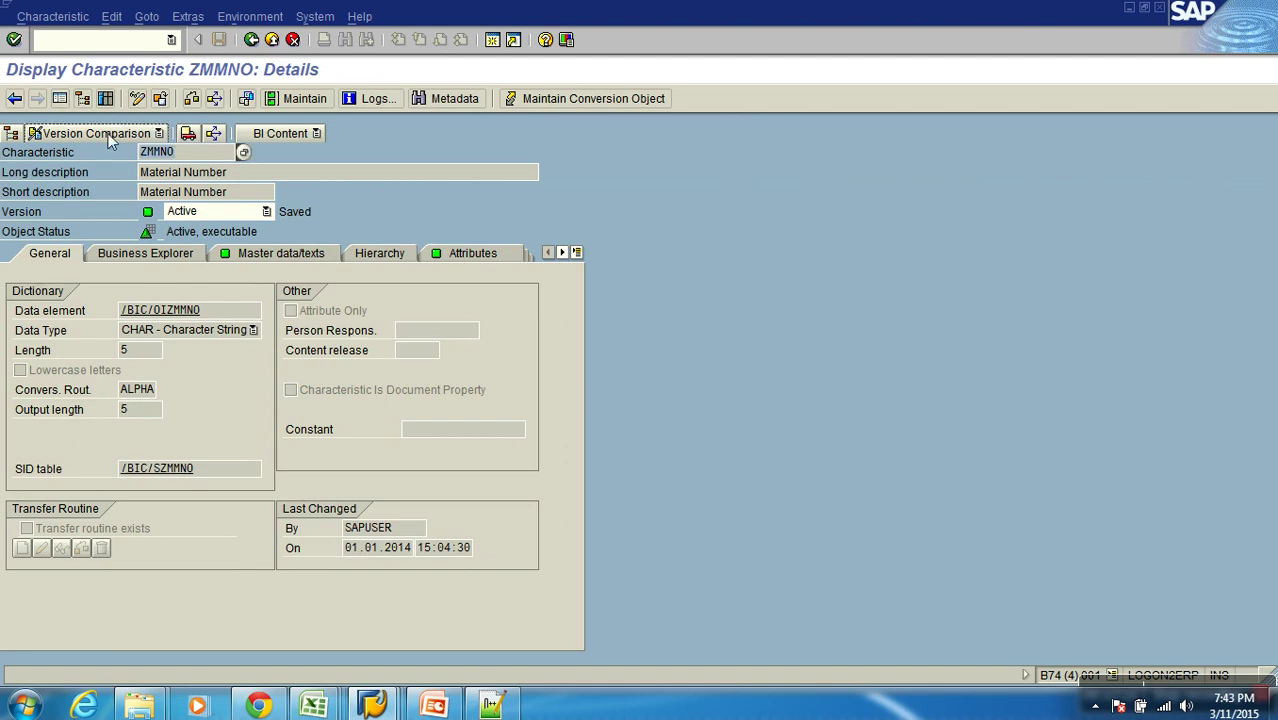
pyautogui.click(187, 17)
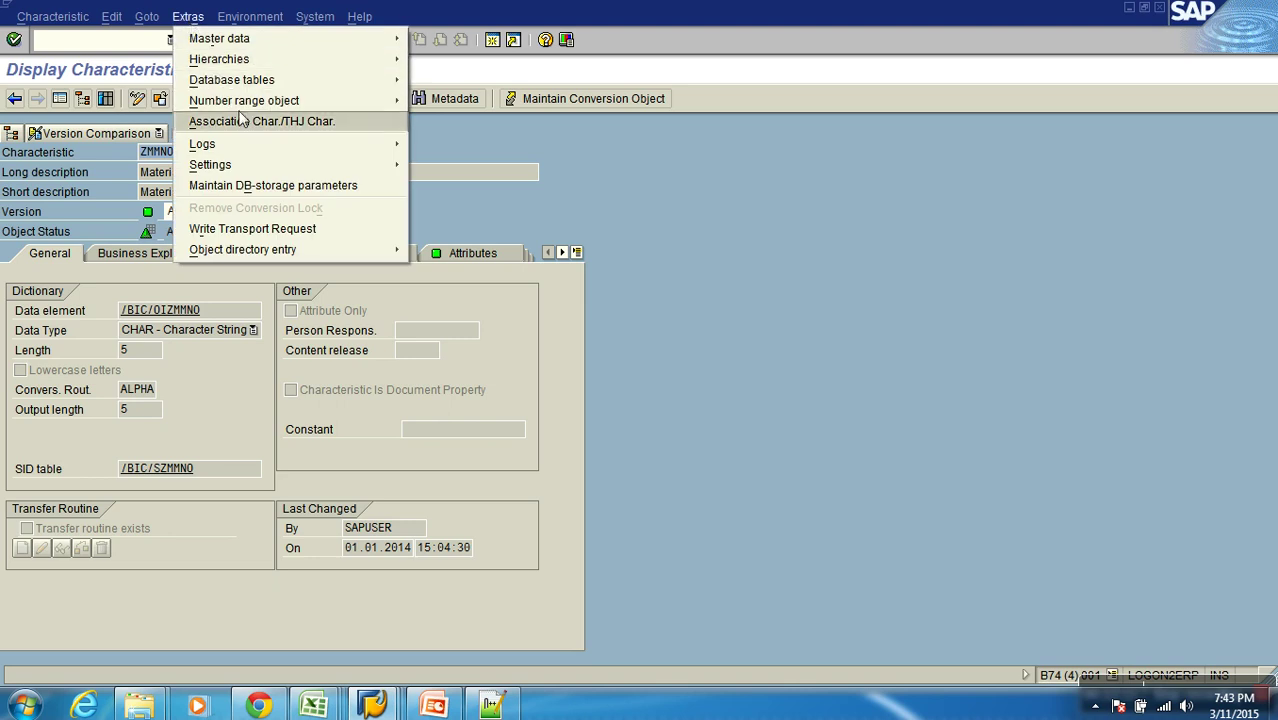
pyautogui.moveTo(242, 100)
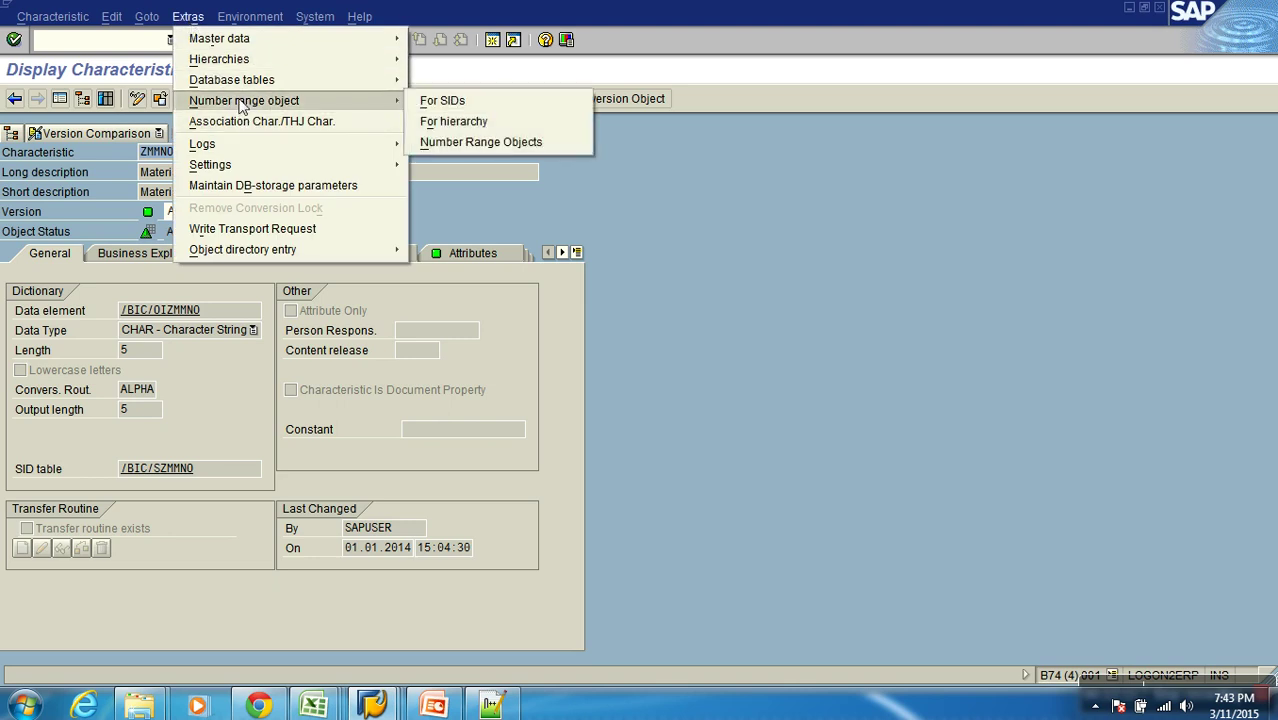
pyautogui.click(445, 101)
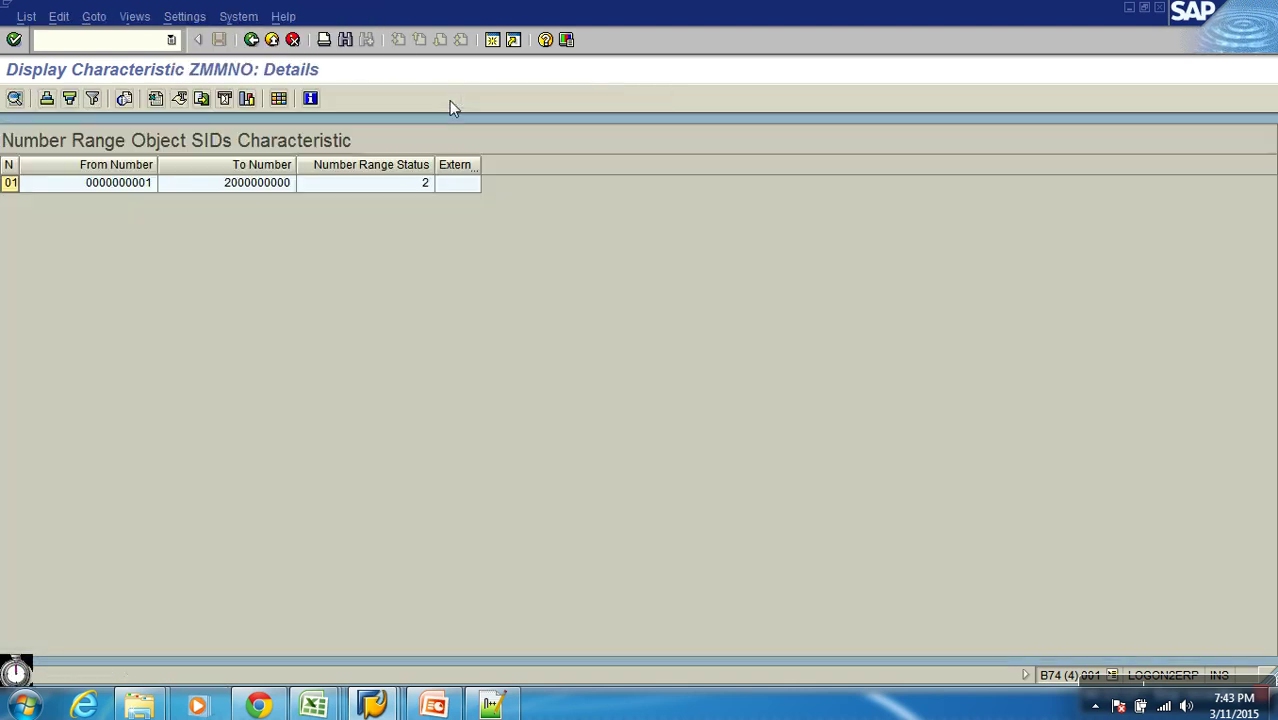
pyautogui.click(129, 186)
pyautogui.click(240, 188)
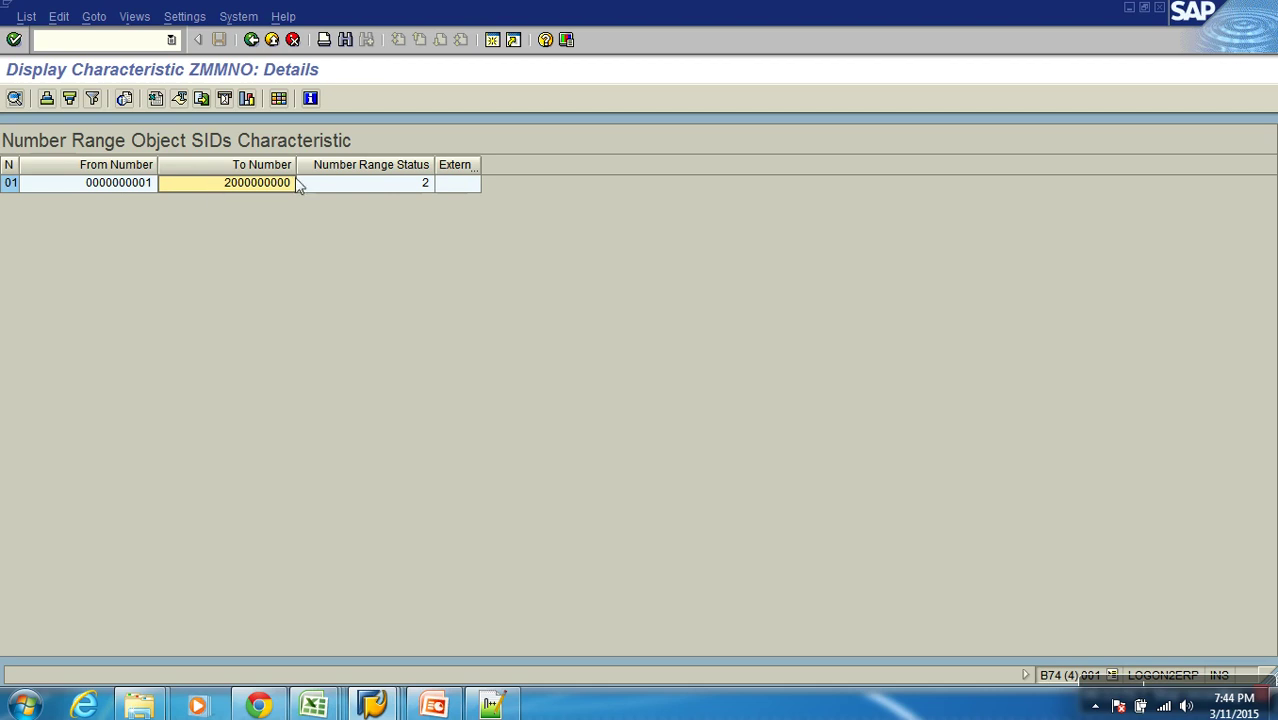
# Step: Open a new SAP session and start number range object maintenance with transaction SNRO
pyautogui.click(506, 40)
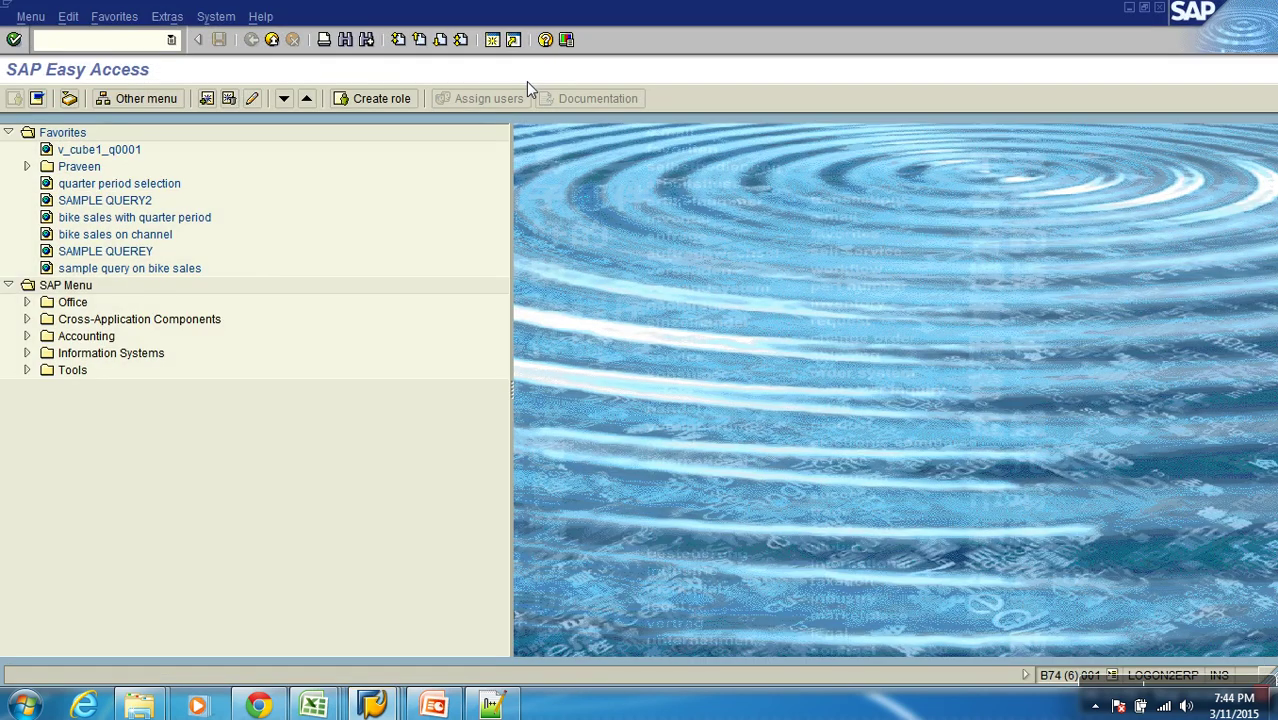
pyautogui.write('snro')
pyautogui.press('Return')
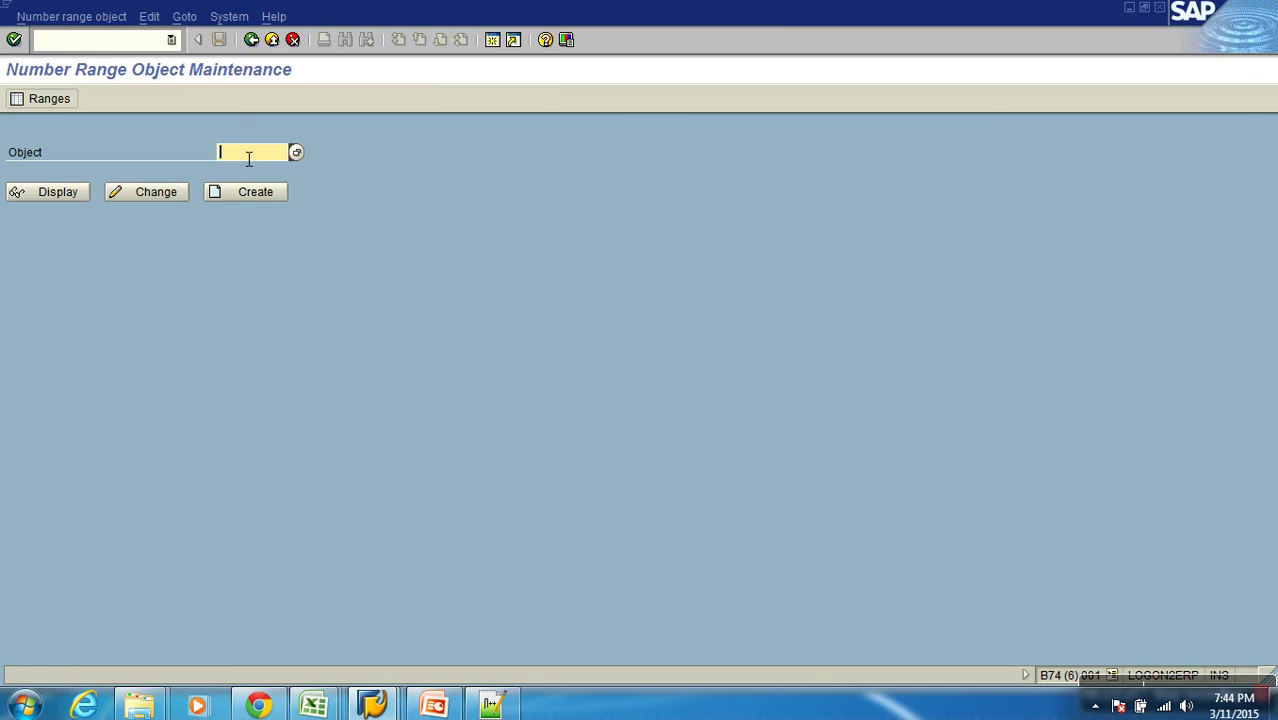
# Step: Search the number range objects by long text *ZMMNO* with any object name, and select BIM0000195
pyautogui.write('ZZZZZZZZZ*')
pyautogui.click(296, 153)
pyautogui.click(390, 237)
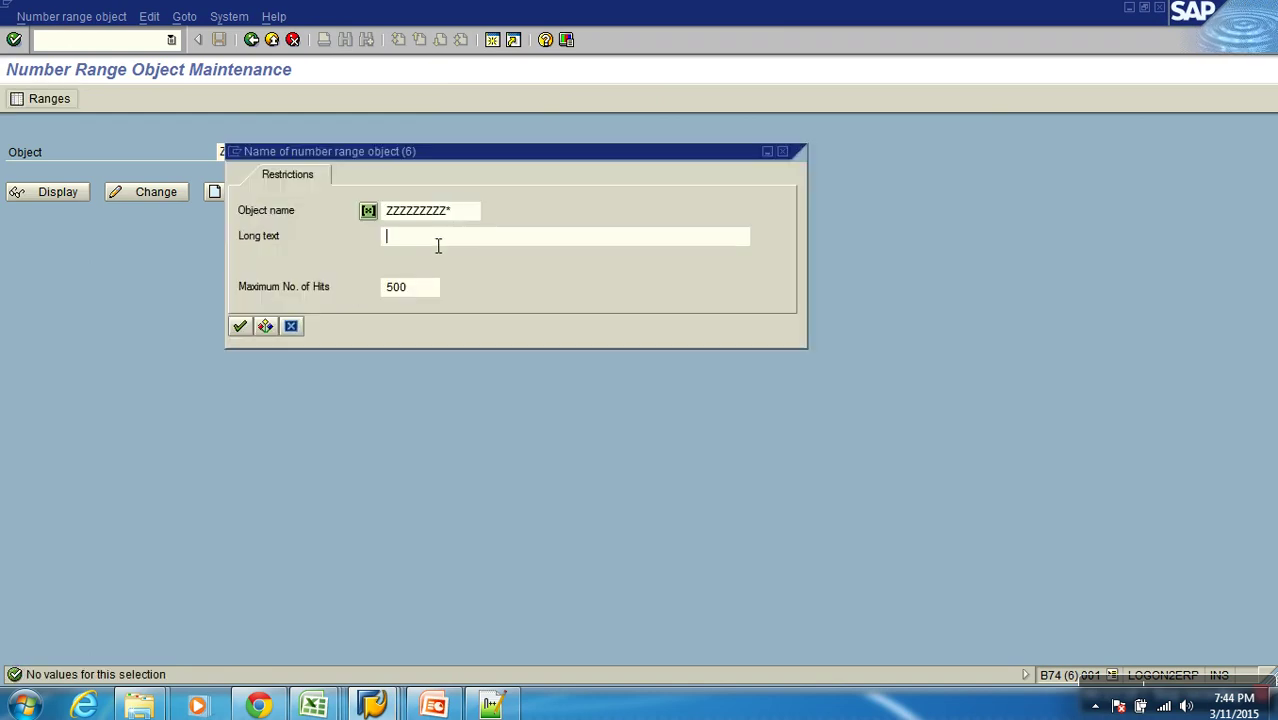
pyautogui.write('*ZMMNO*')
pyautogui.moveTo(454, 213); pyautogui.dragTo(352, 212)
pyautogui.press('Delete')
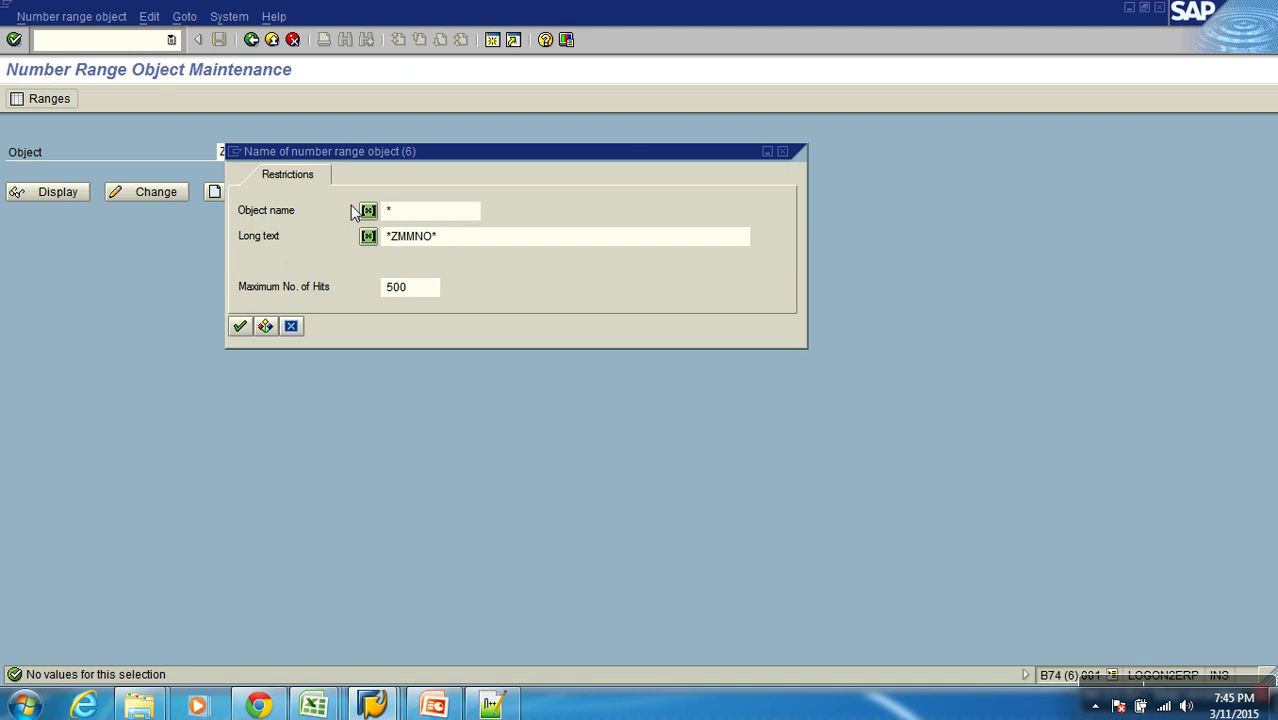
pyautogui.press('Return')
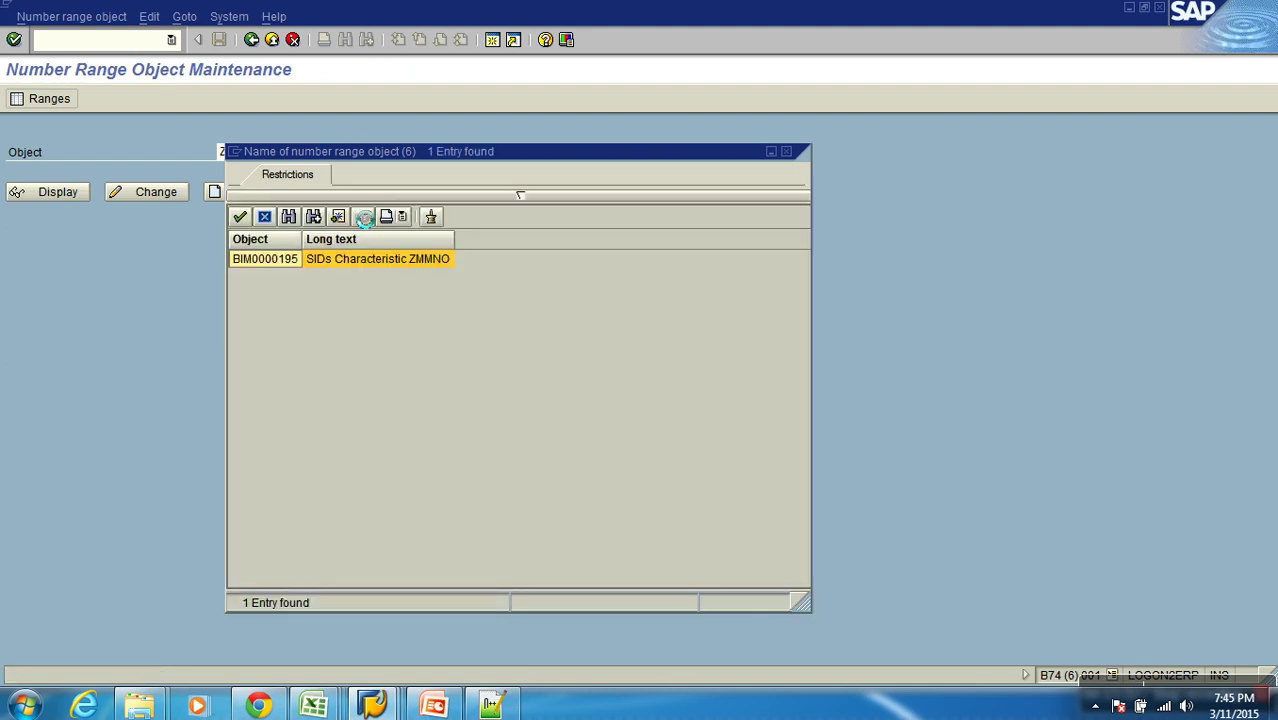
pyautogui.doubleClick(280, 262)
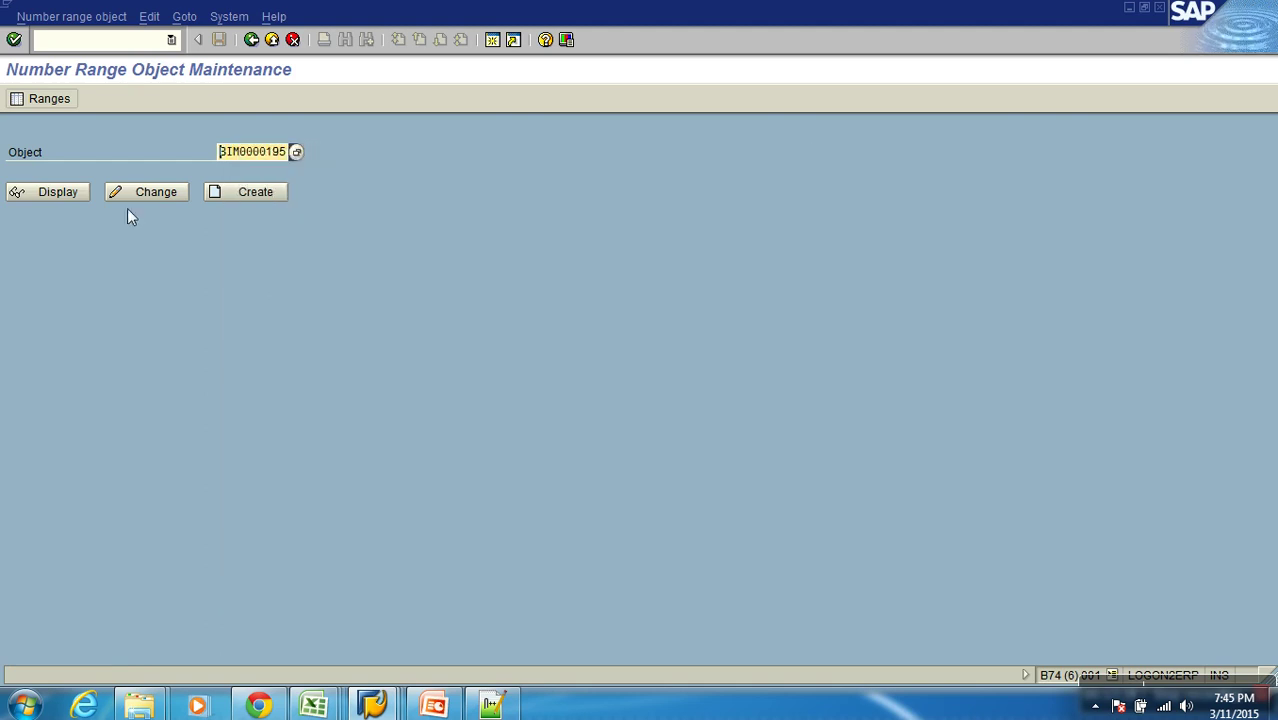
# Step: Display number range object BIM0000195, review its range and customizing settings, and open its intervals for maintenance
pyautogui.click(71, 195)
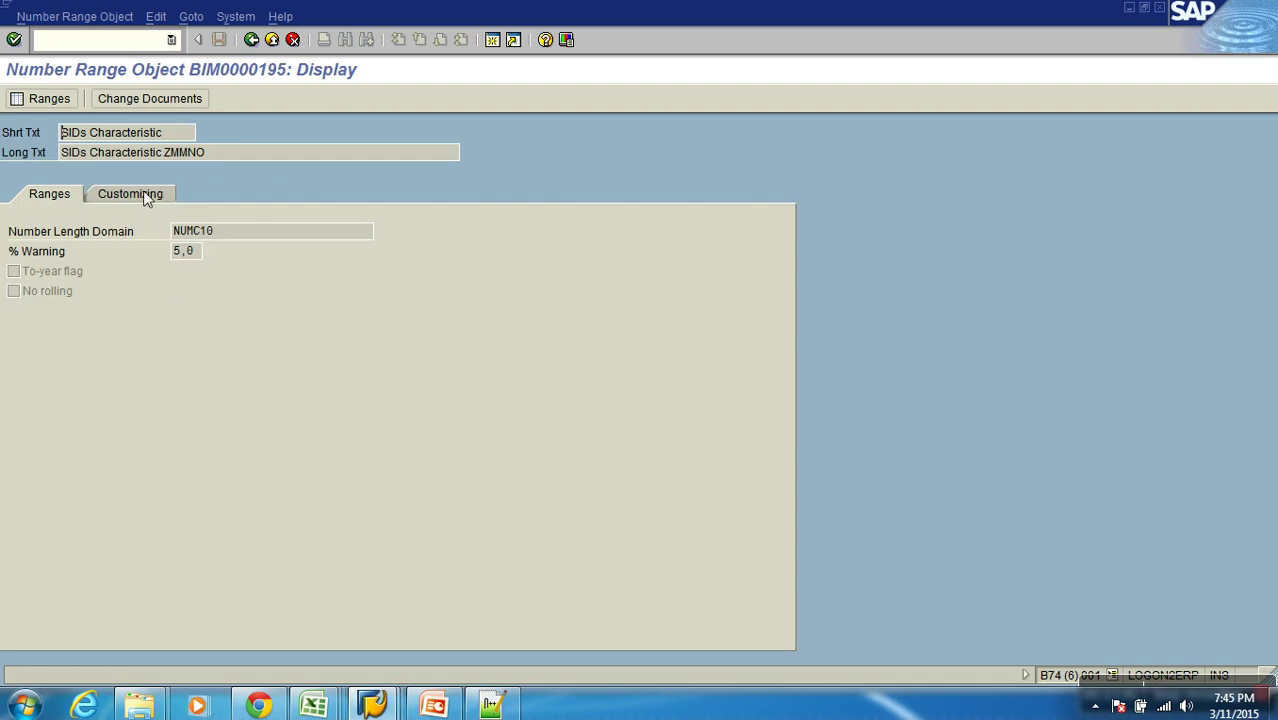
pyautogui.click(140, 192)
pyautogui.click(48, 188)
pyautogui.click(55, 96)
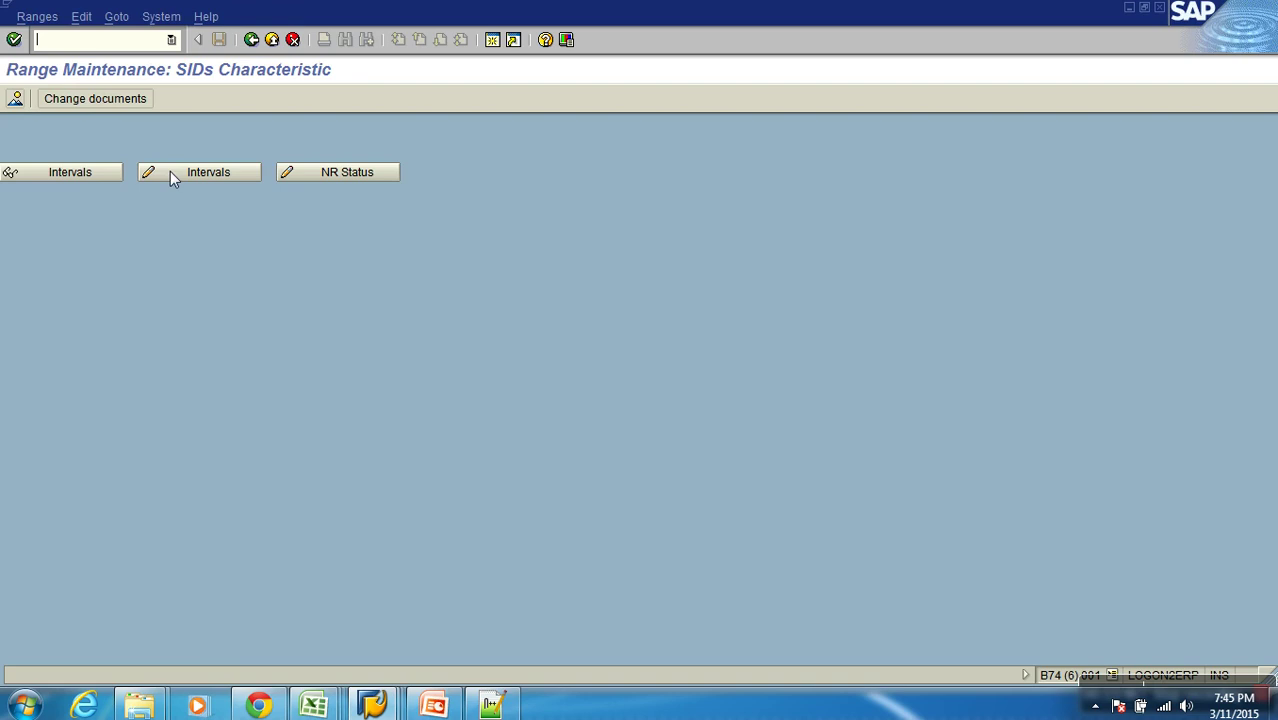
pyautogui.click(171, 173)
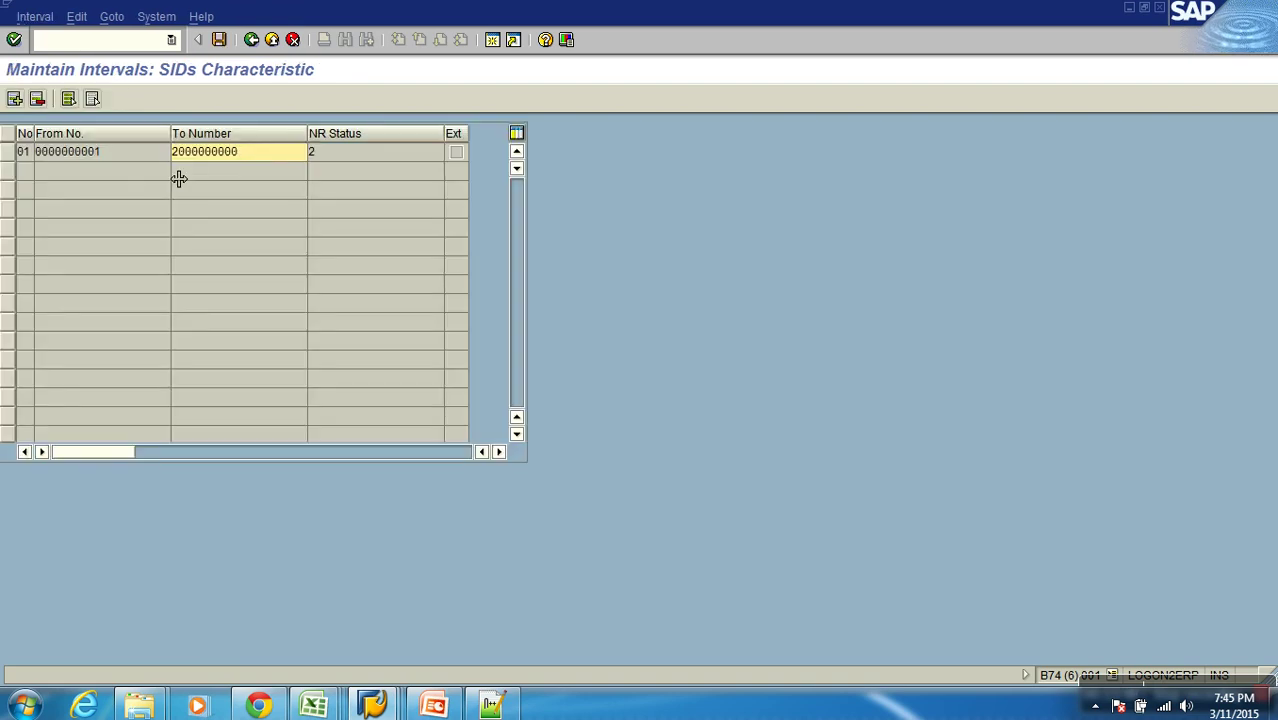
# Step: Set the To Number of interval 01 to 100 and save the interval
pyautogui.moveTo(262, 152); pyautogui.dragTo(173, 152)
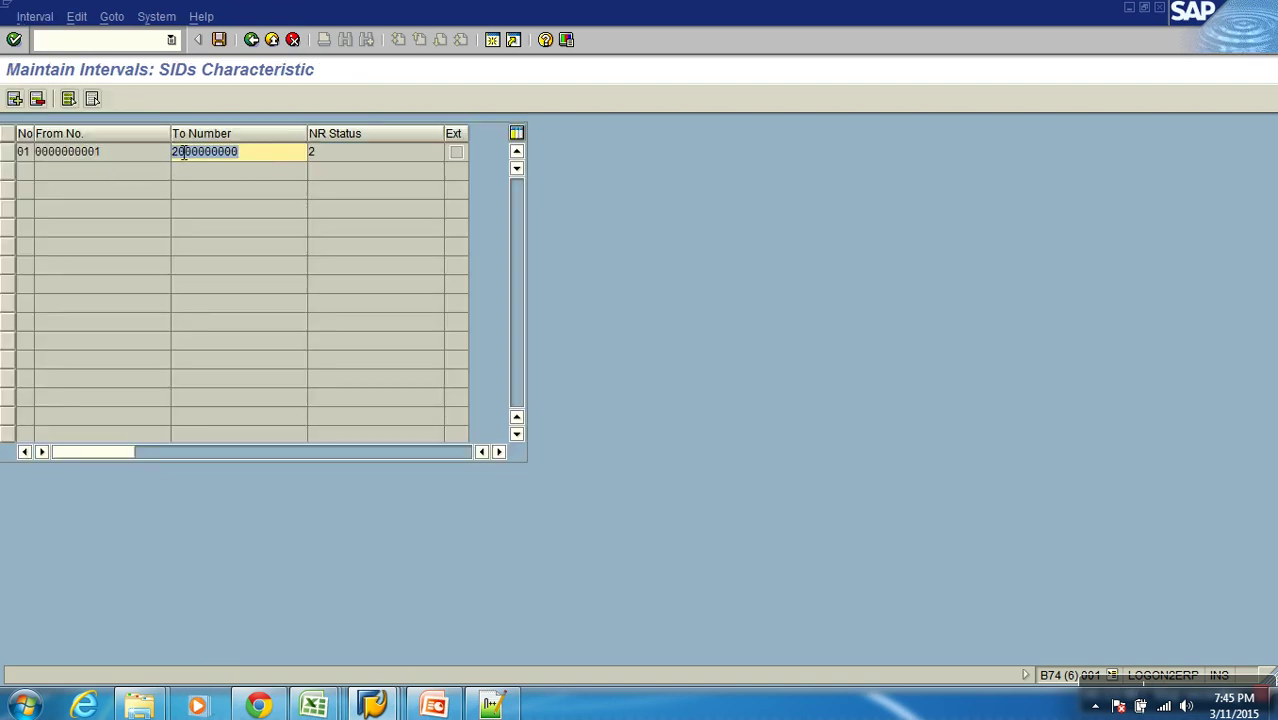
pyautogui.write('100')
pyautogui.press('Return')
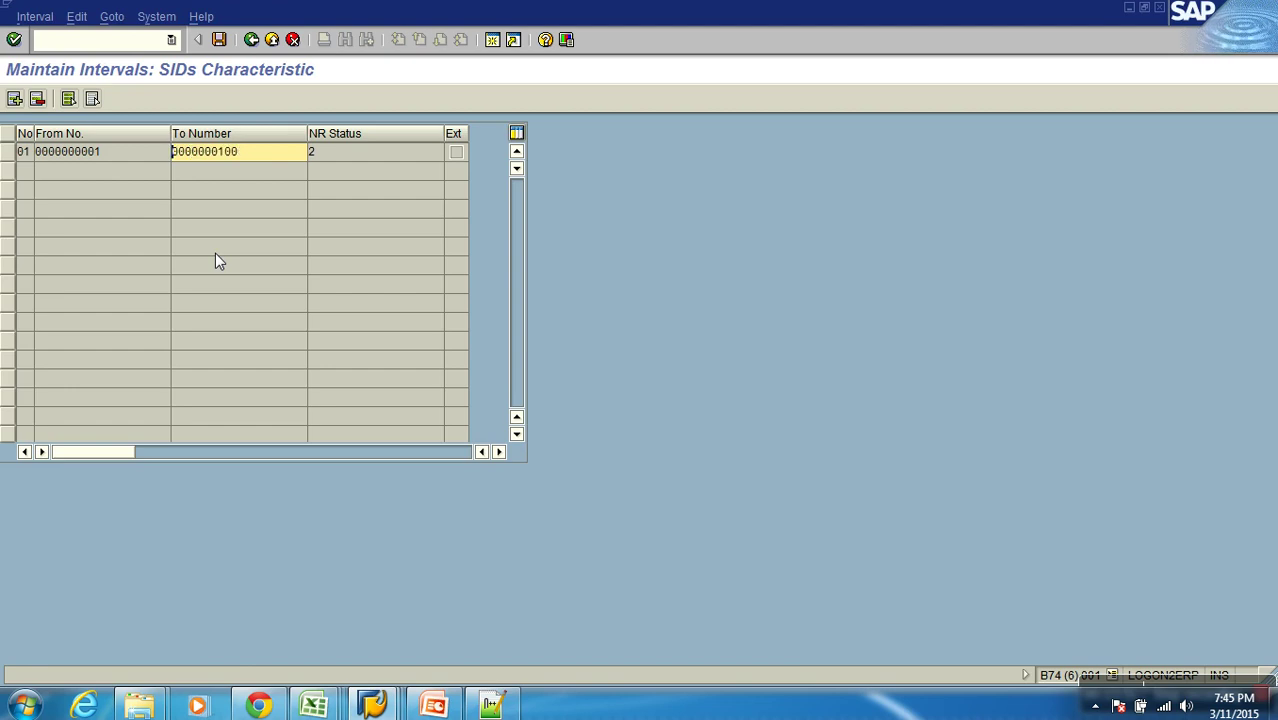
pyautogui.click(219, 39)
pyautogui.click(78, 525)
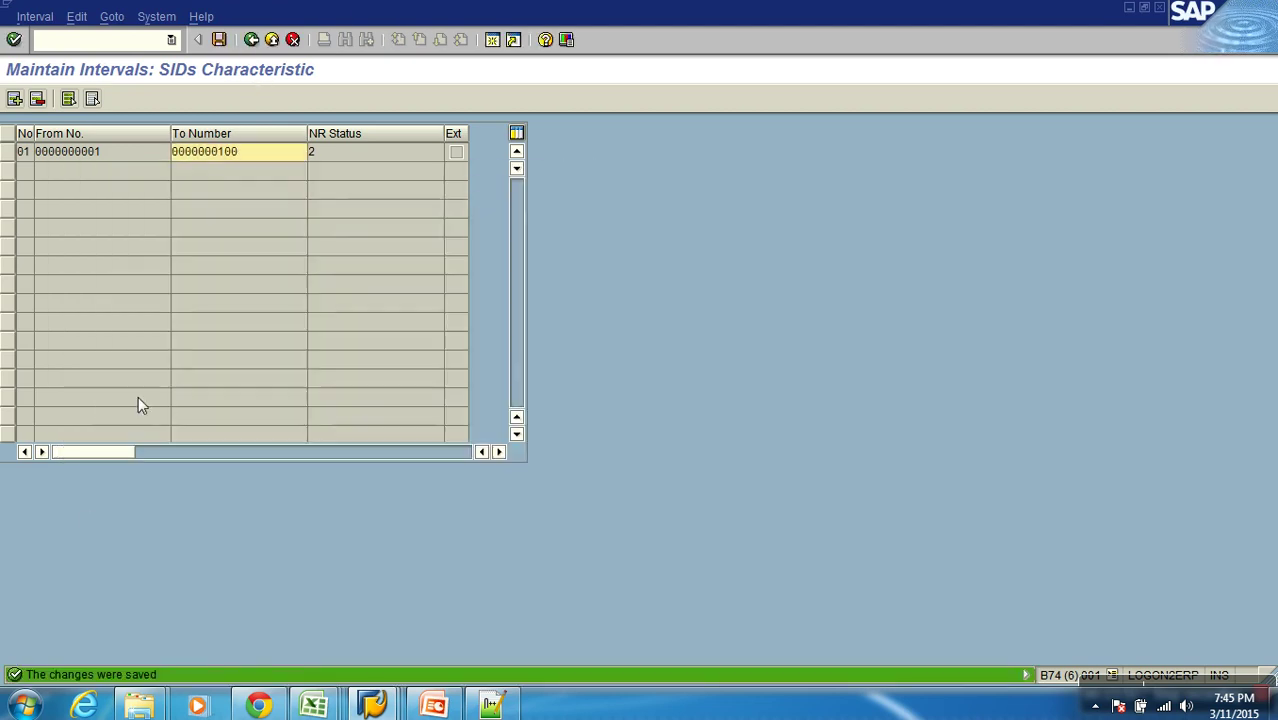
# Step: Set the number range status of interval 01 to 5, save it and leave number range object maintenance
pyautogui.click(251, 40)
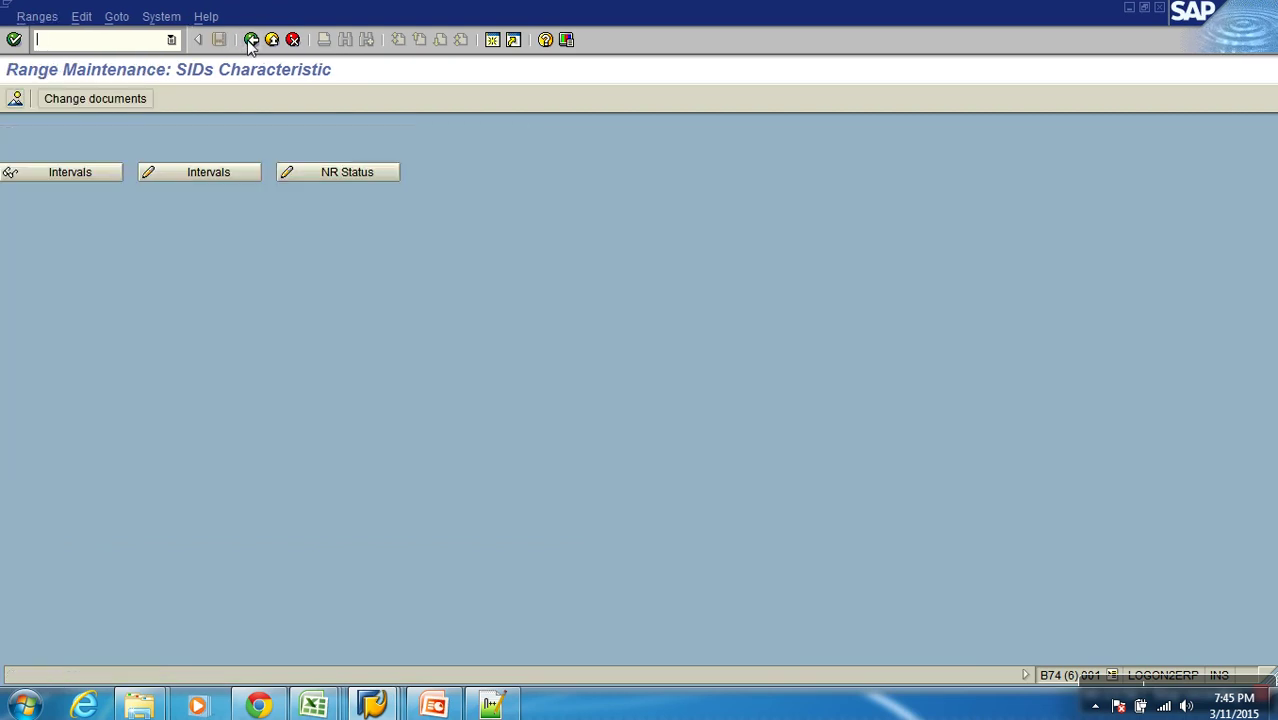
pyautogui.click(334, 174)
pyautogui.write('5')
pyautogui.click(219, 40)
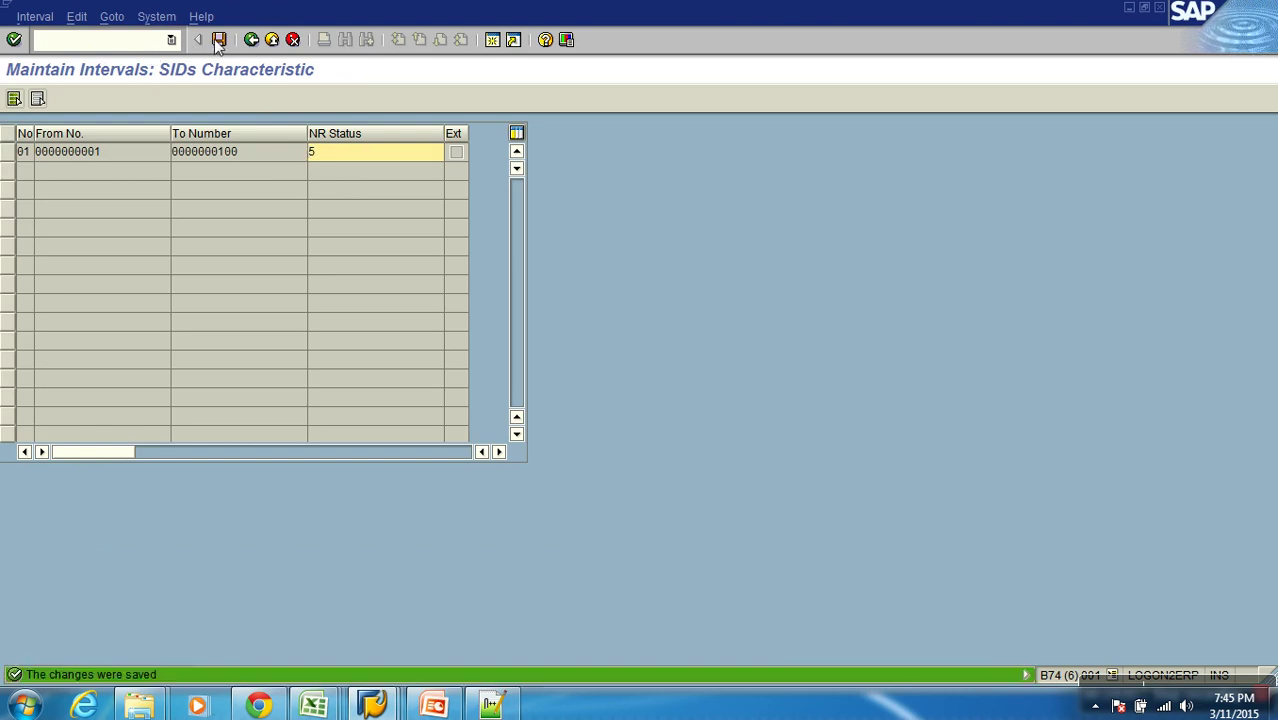
pyautogui.click(251, 40)
pyautogui.click(251, 40)
pyautogui.click(251, 40)
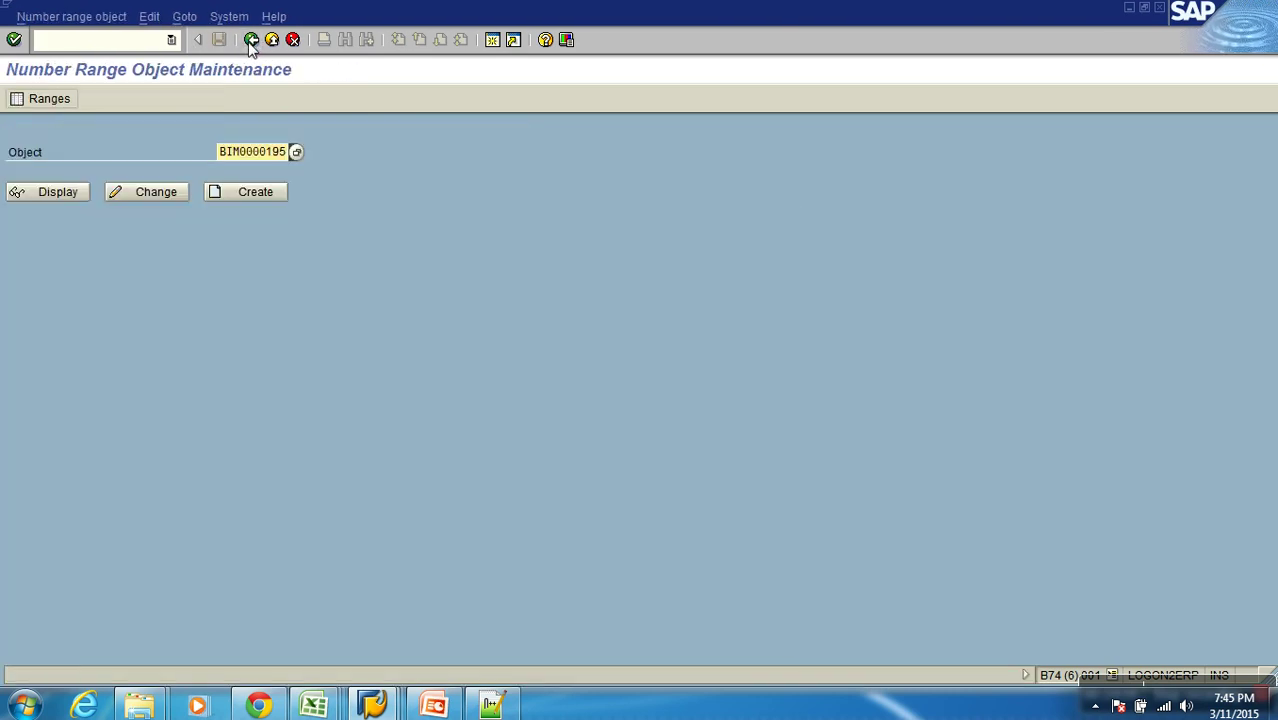
pyautogui.click(251, 41)
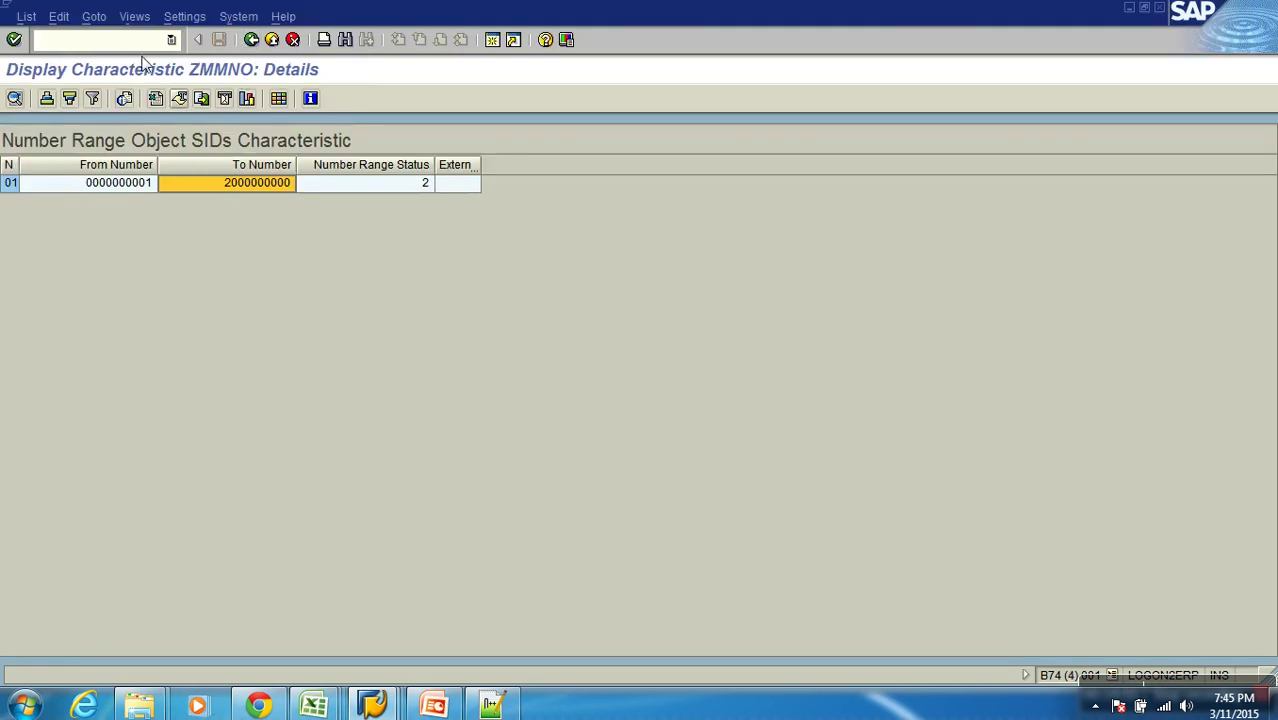
# Step: Refresh the InfoObjects tree, reopen the Material Number details and display its number range object for SIDs to check the interval
pyautogui.click(251, 40)
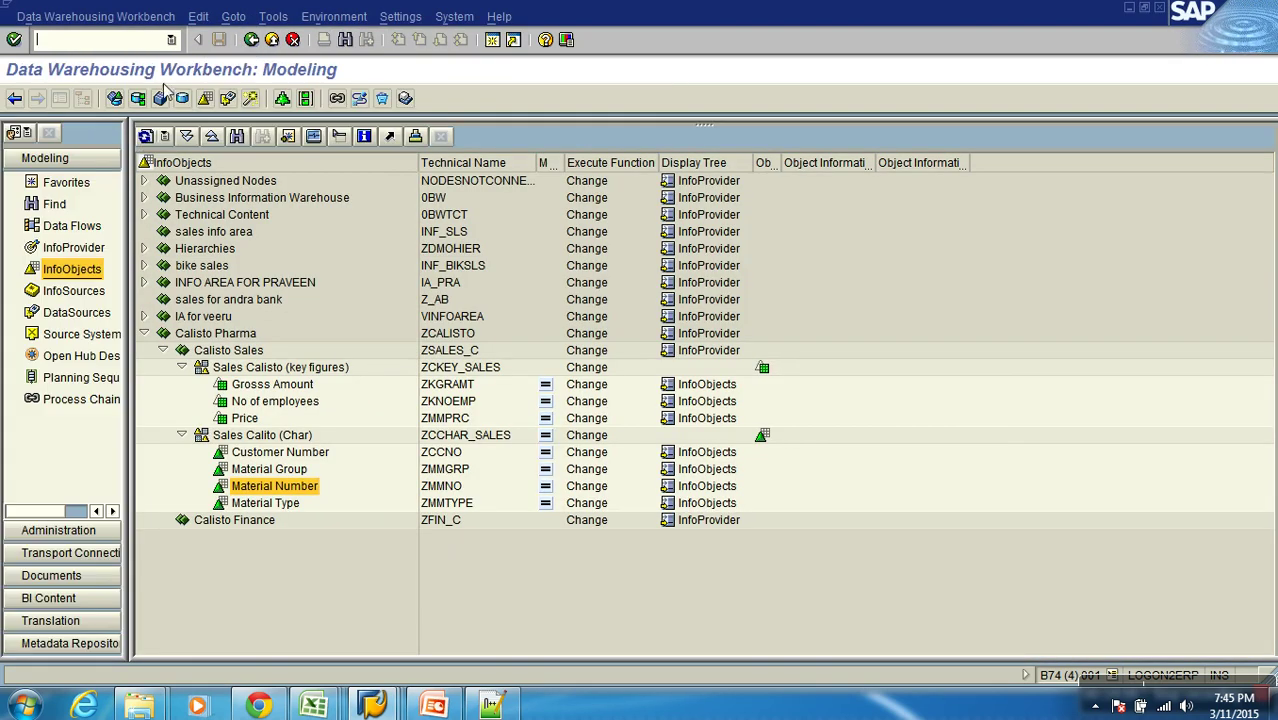
pyautogui.click(146, 136)
pyautogui.click(278, 487)
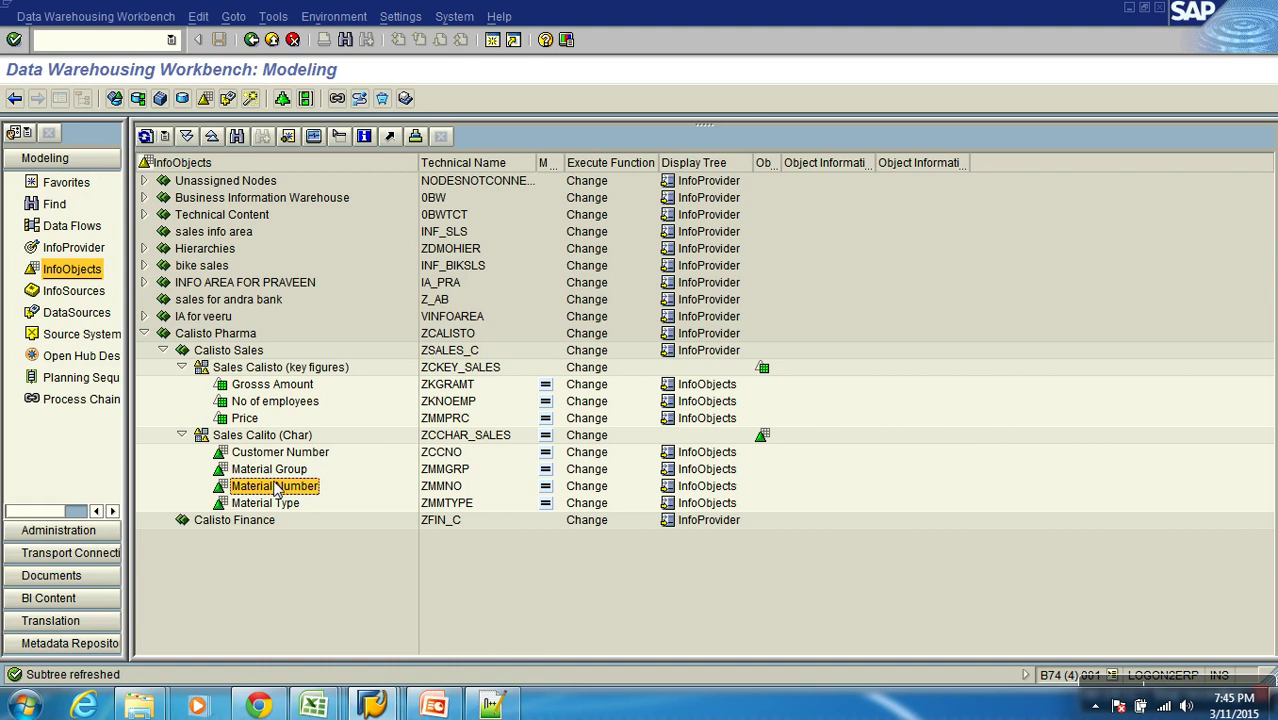
pyautogui.rightClick(278, 487)
pyautogui.click(305, 231)
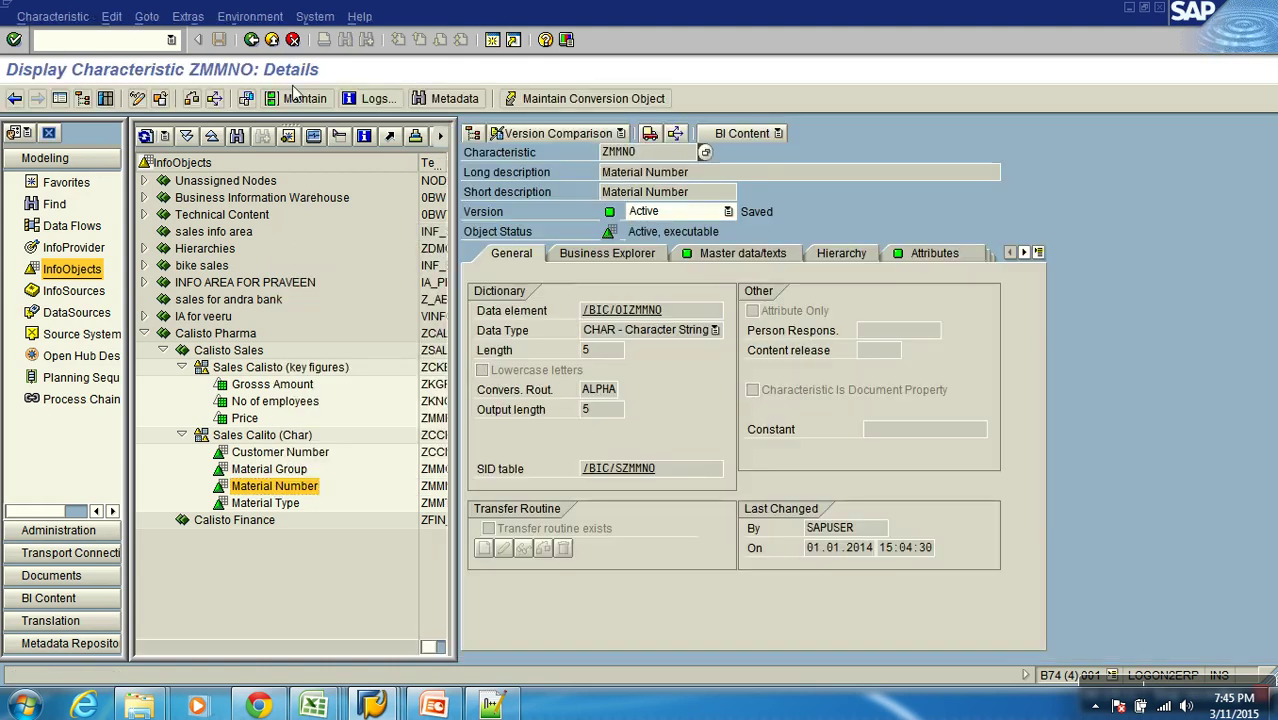
pyautogui.click(188, 17)
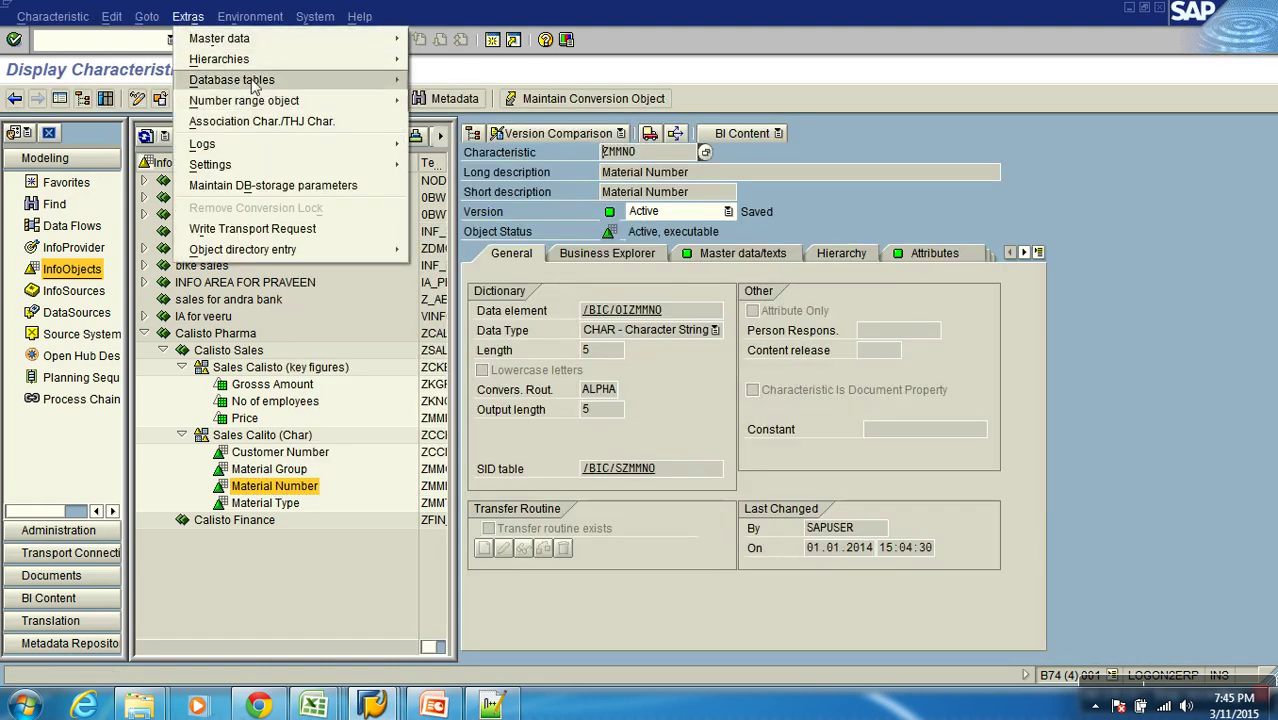
pyautogui.moveTo(250, 100)
pyautogui.click(440, 100)
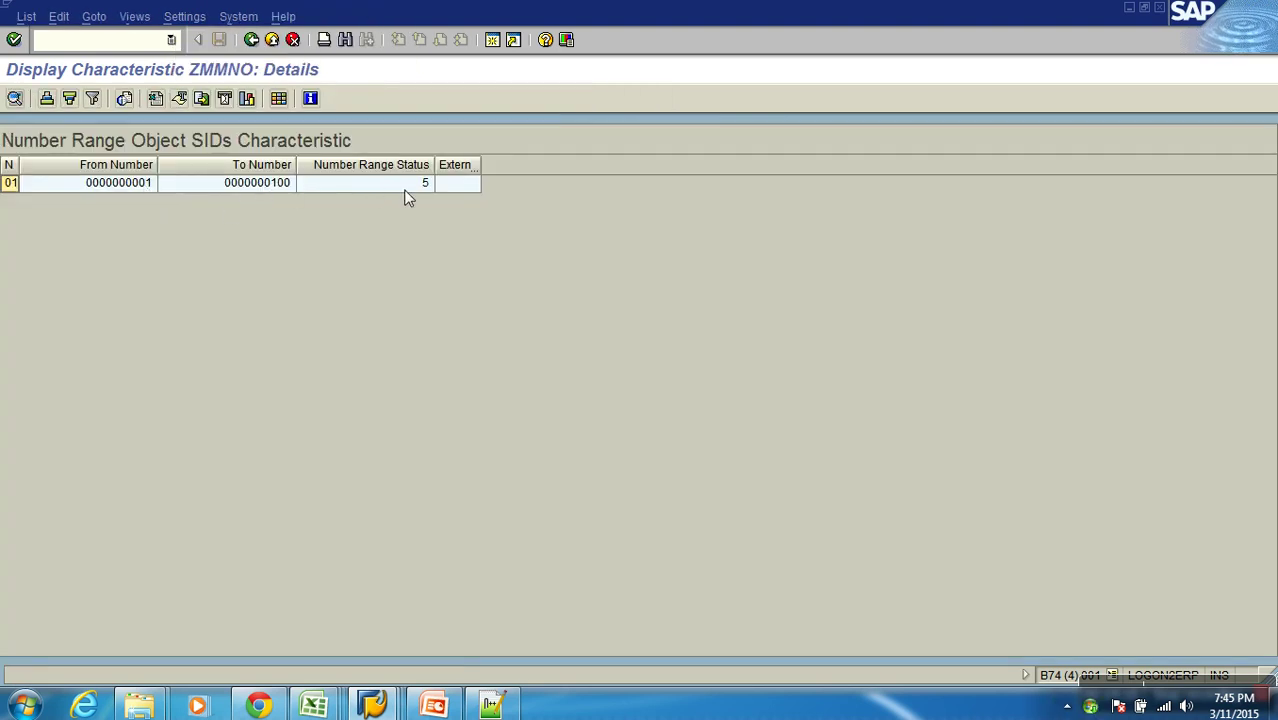
pyautogui.click(271, 39)
pyautogui.click(271, 39)
# Step: Create master data record M-102 for Material Number with all attributes left empty, and save it
pyautogui.rightClick(296, 492)
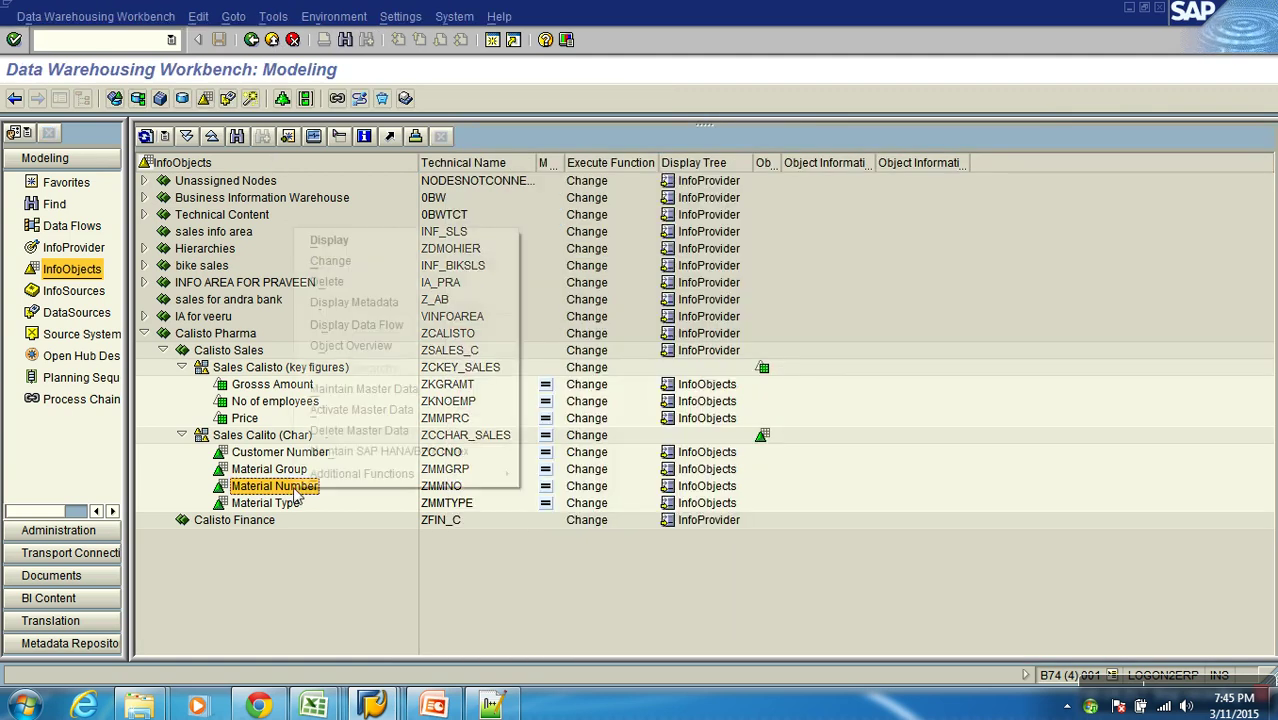
pyautogui.click(353, 387)
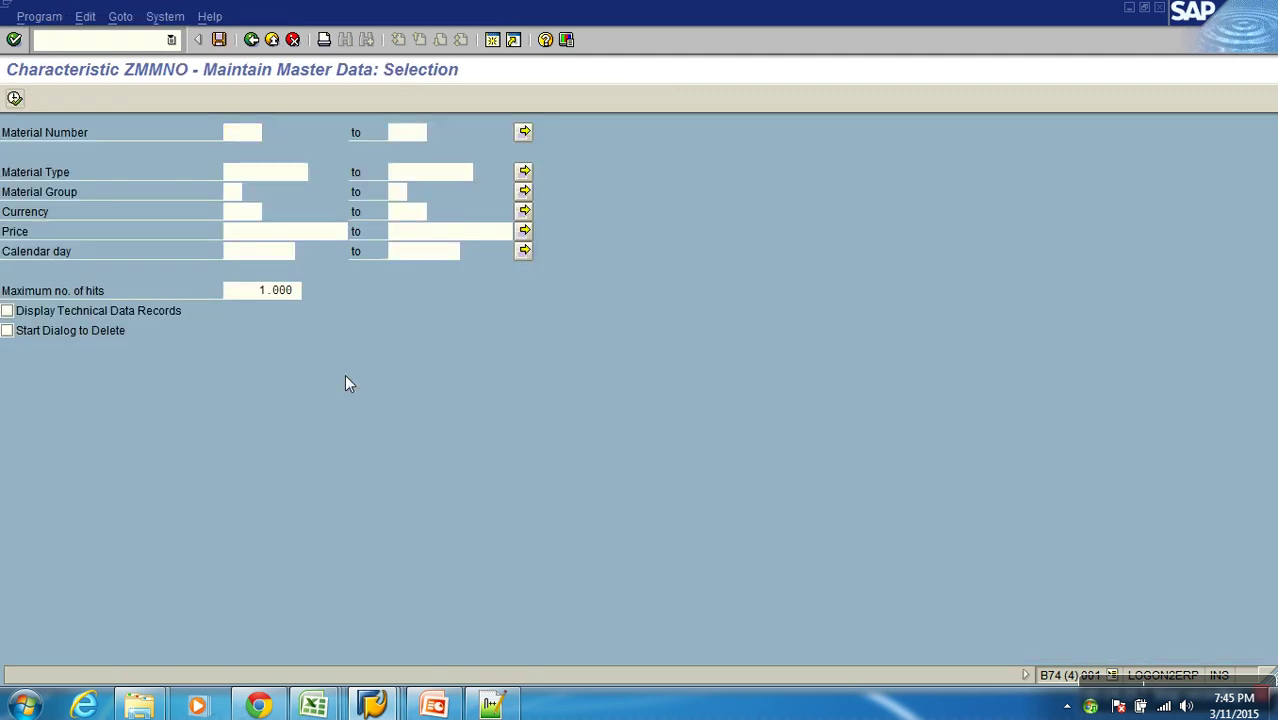
pyautogui.press('F8')
pyautogui.click(46, 98)
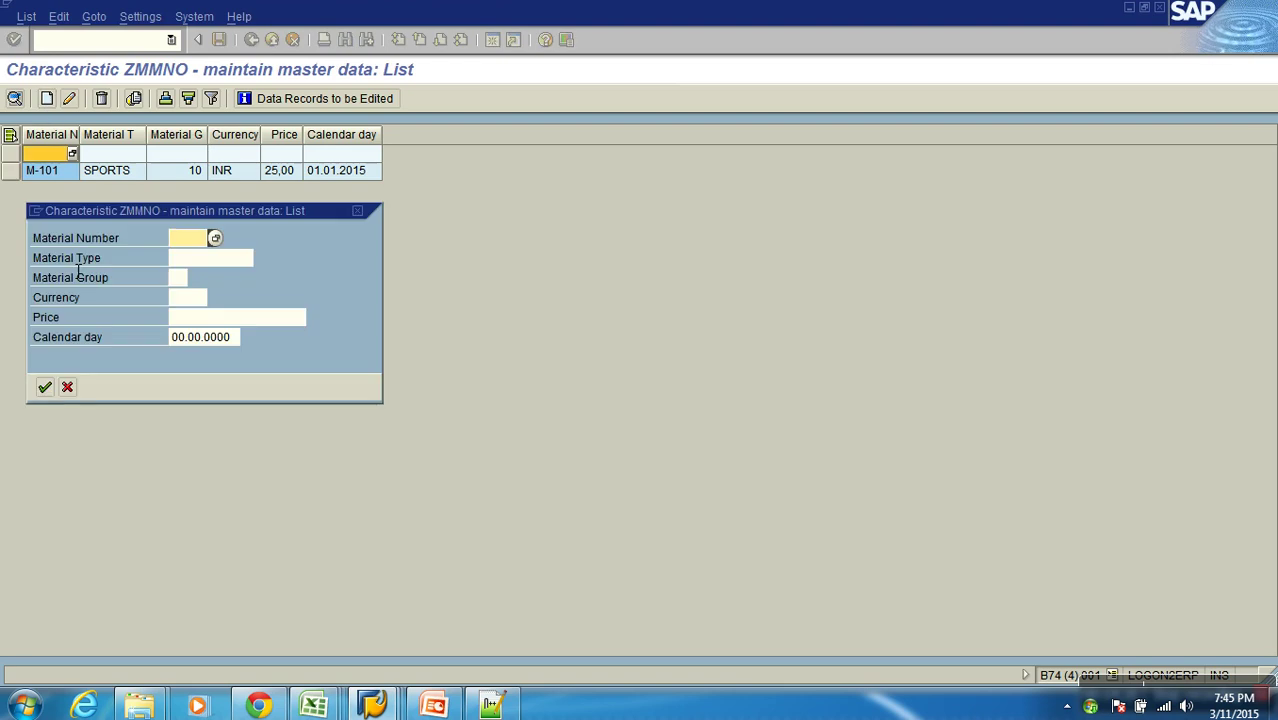
pyautogui.write('M-102')
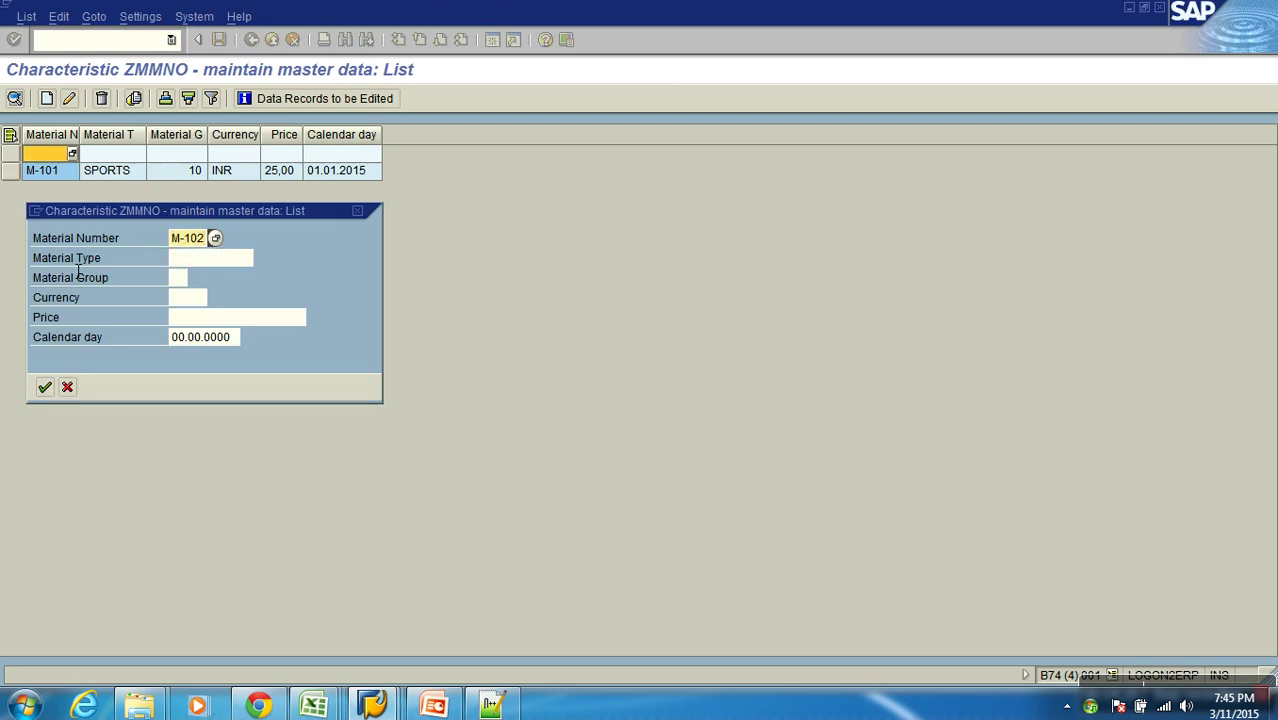
pyautogui.press('Return')
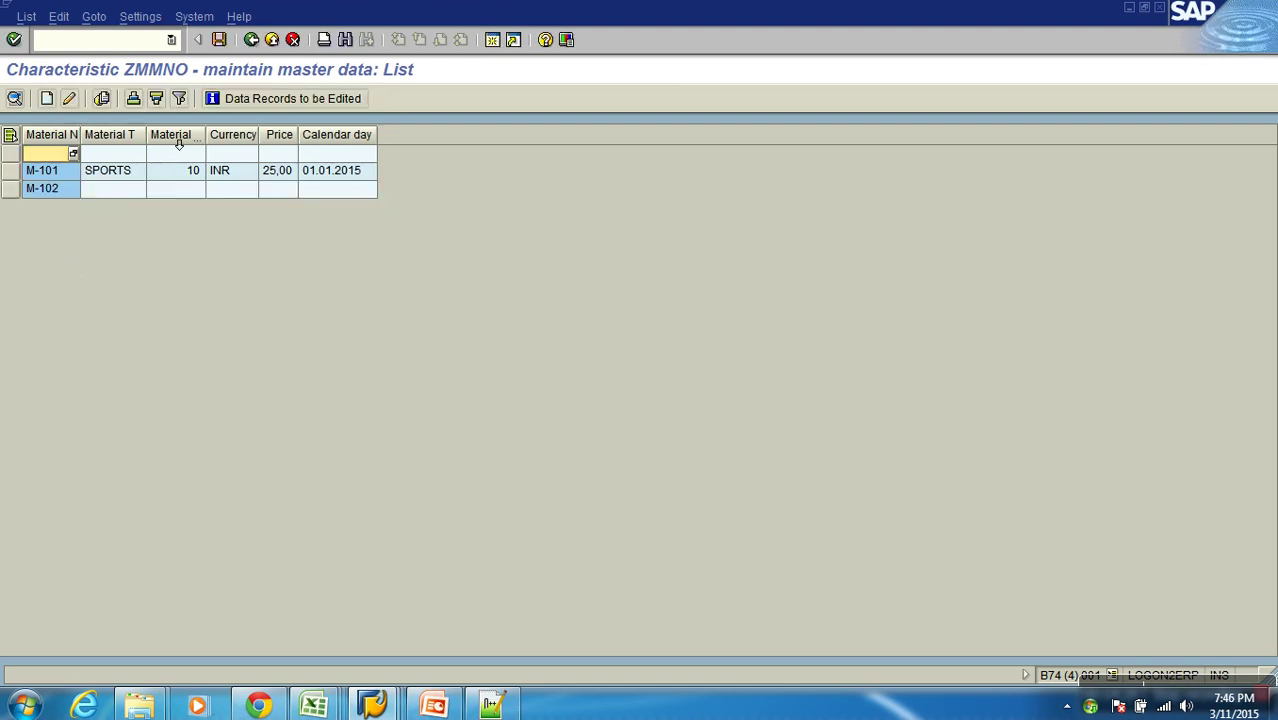
pyautogui.click(220, 40)
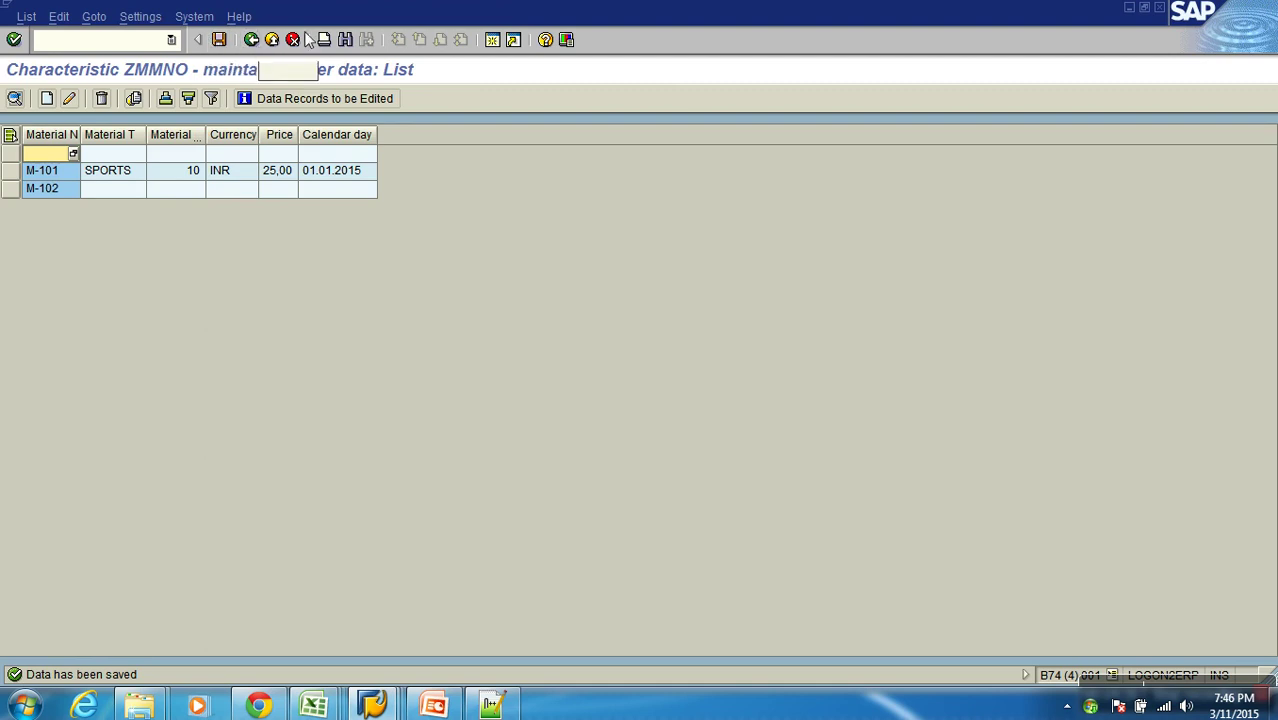
# Step: Display the entries of Material Number's SID table /BIC/SZMMNO, examine the SID of M-102 and return to the characteristic details
pyautogui.click(252, 40)
pyautogui.click(252, 40)
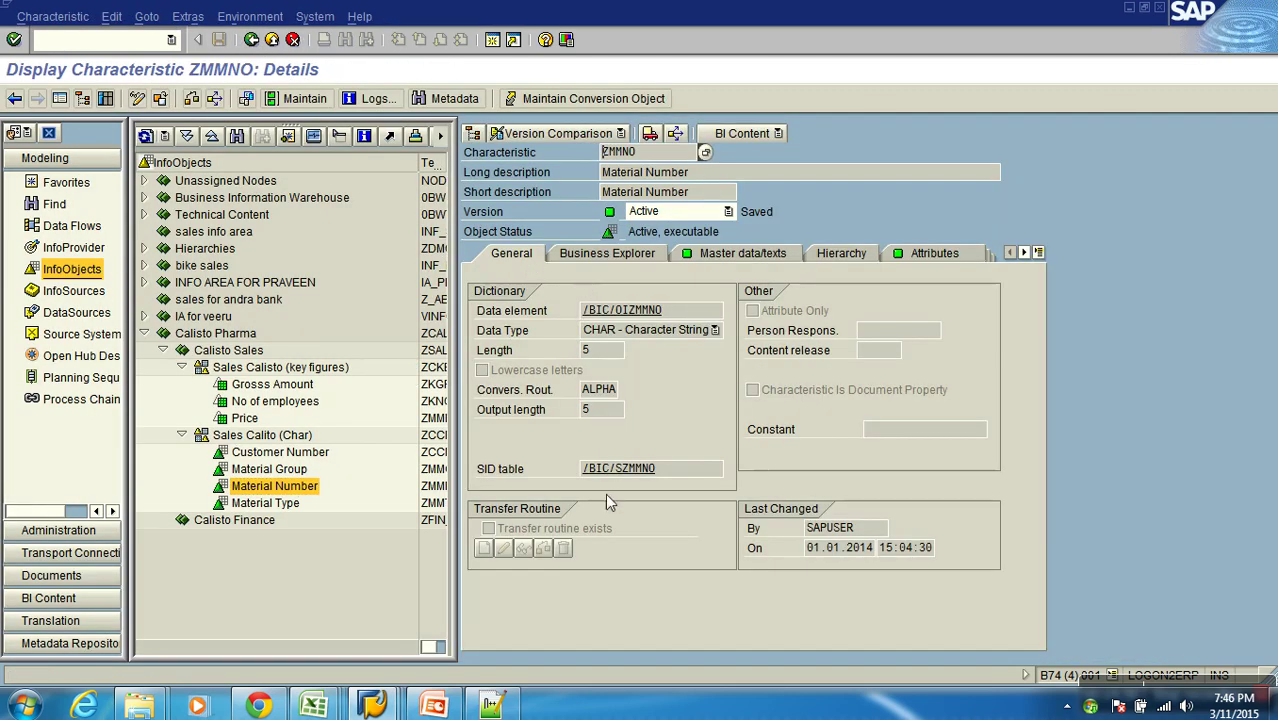
pyautogui.doubleClick(603, 466)
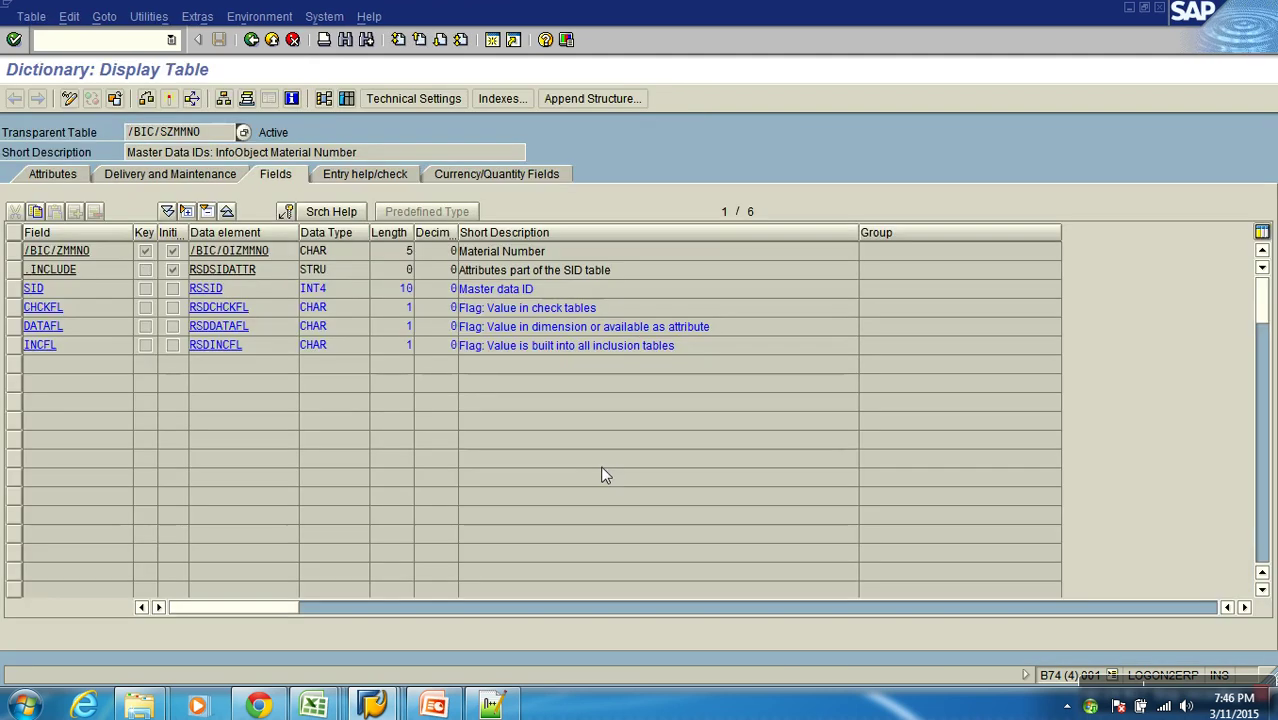
pyautogui.click(346, 100)
pyautogui.press('F8')
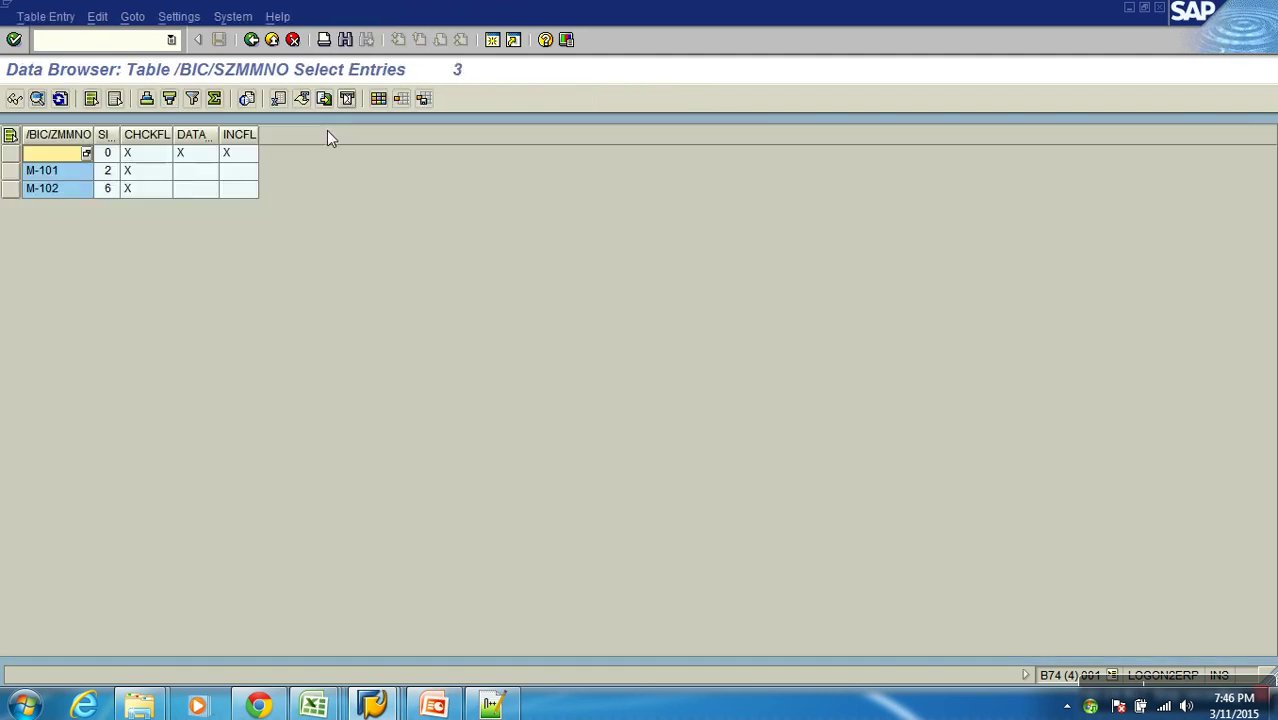
pyautogui.click(108, 190)
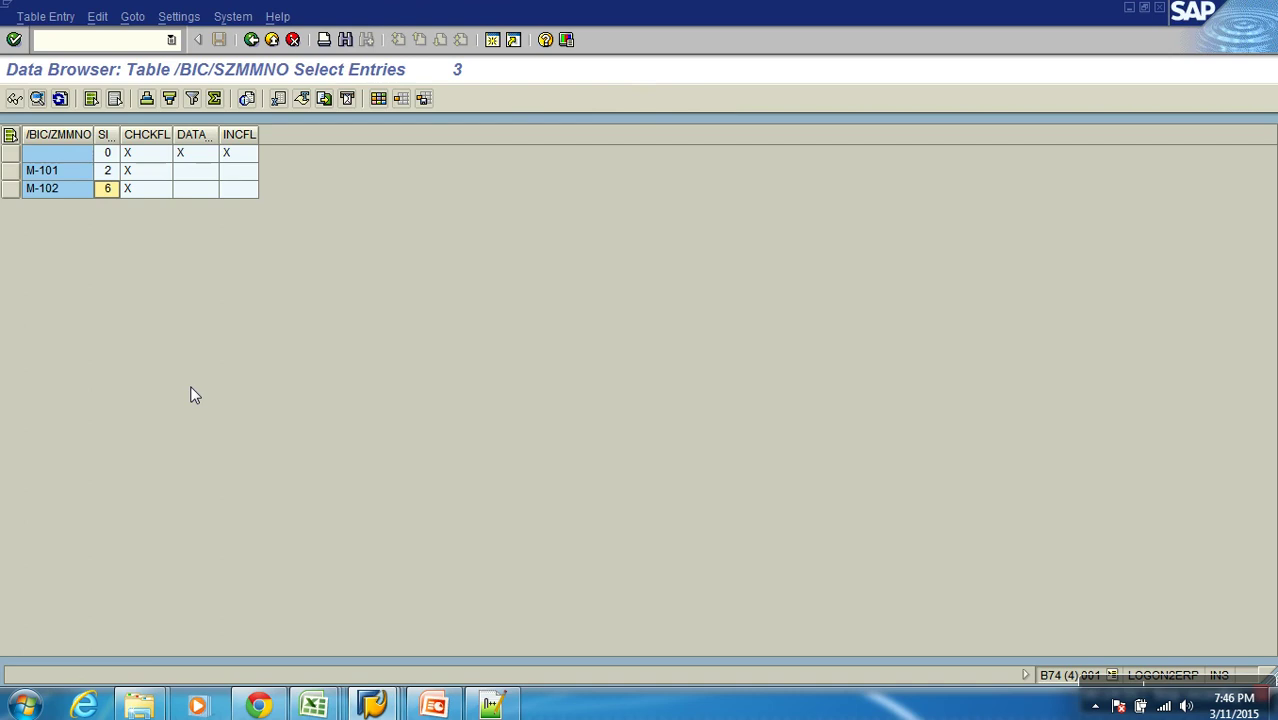
pyautogui.click(251, 39)
pyautogui.click(251, 39)
pyautogui.click(251, 39)
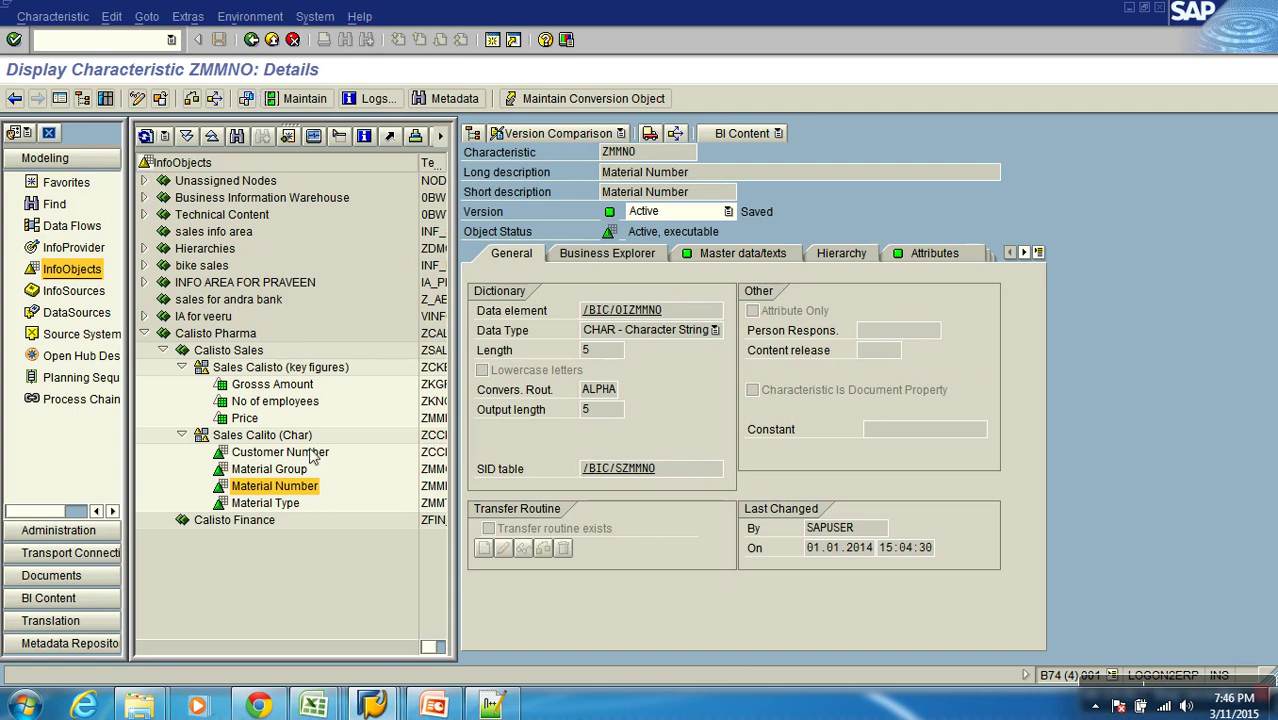
# Step: List all master data records of Material Number, examine the attributes of M-101 and return to the InfoObjects tree
pyautogui.rightClick(310, 488)
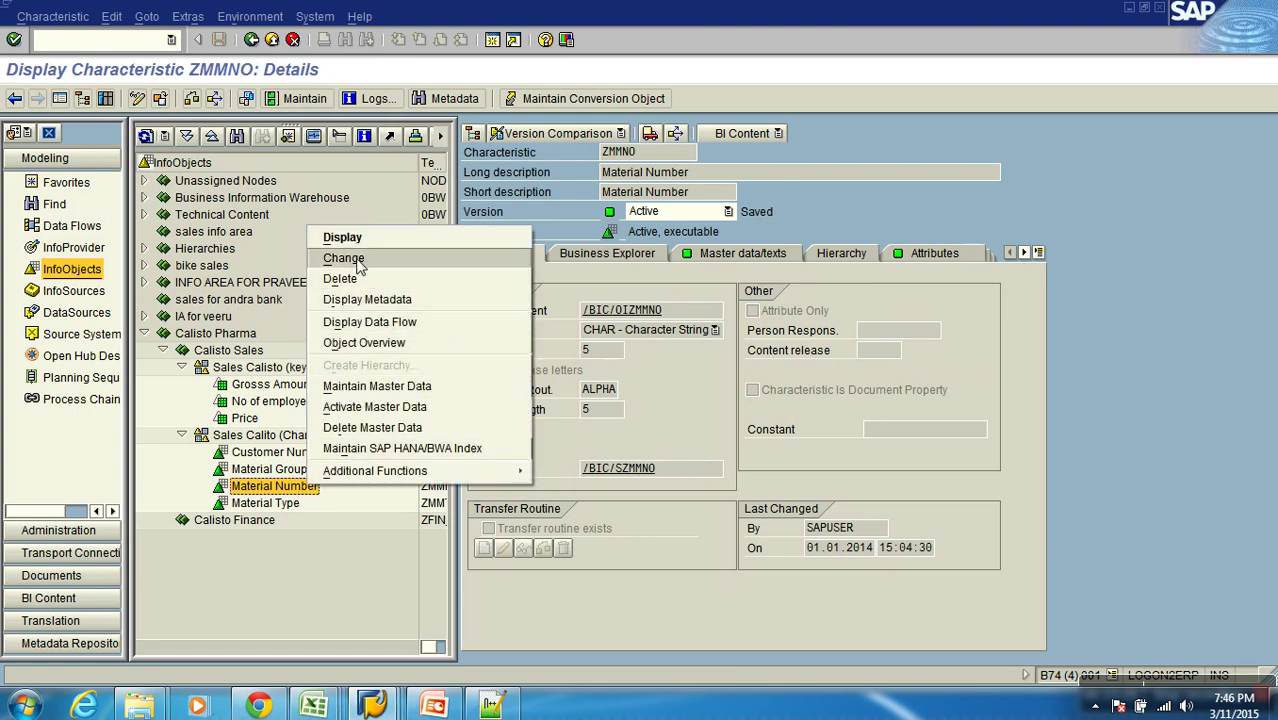
pyautogui.click(385, 386)
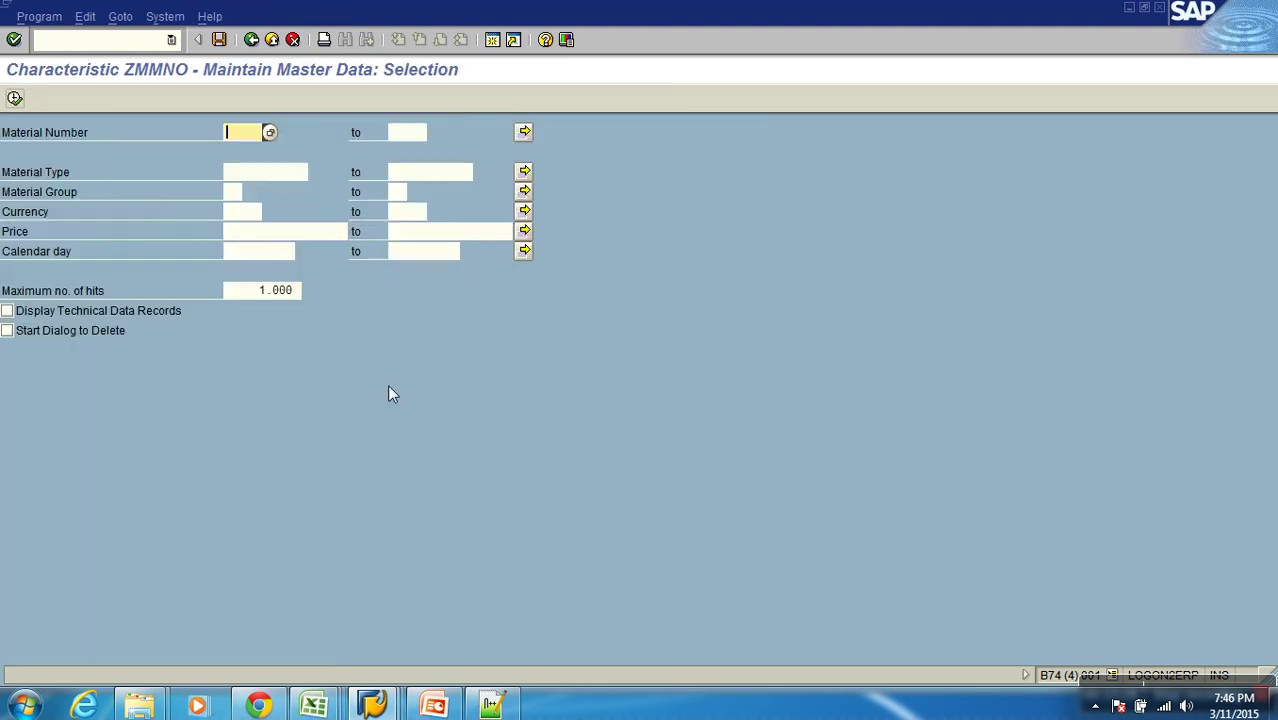
pyautogui.press('F8')
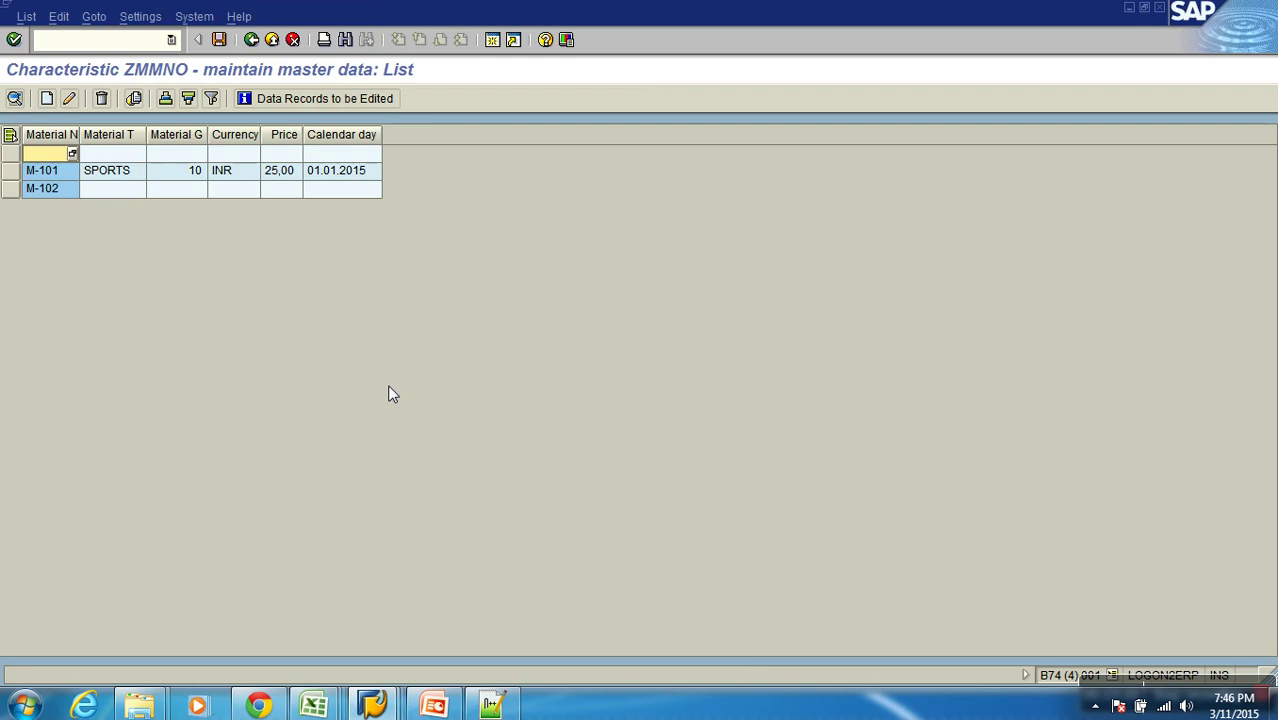
pyautogui.click(183, 171)
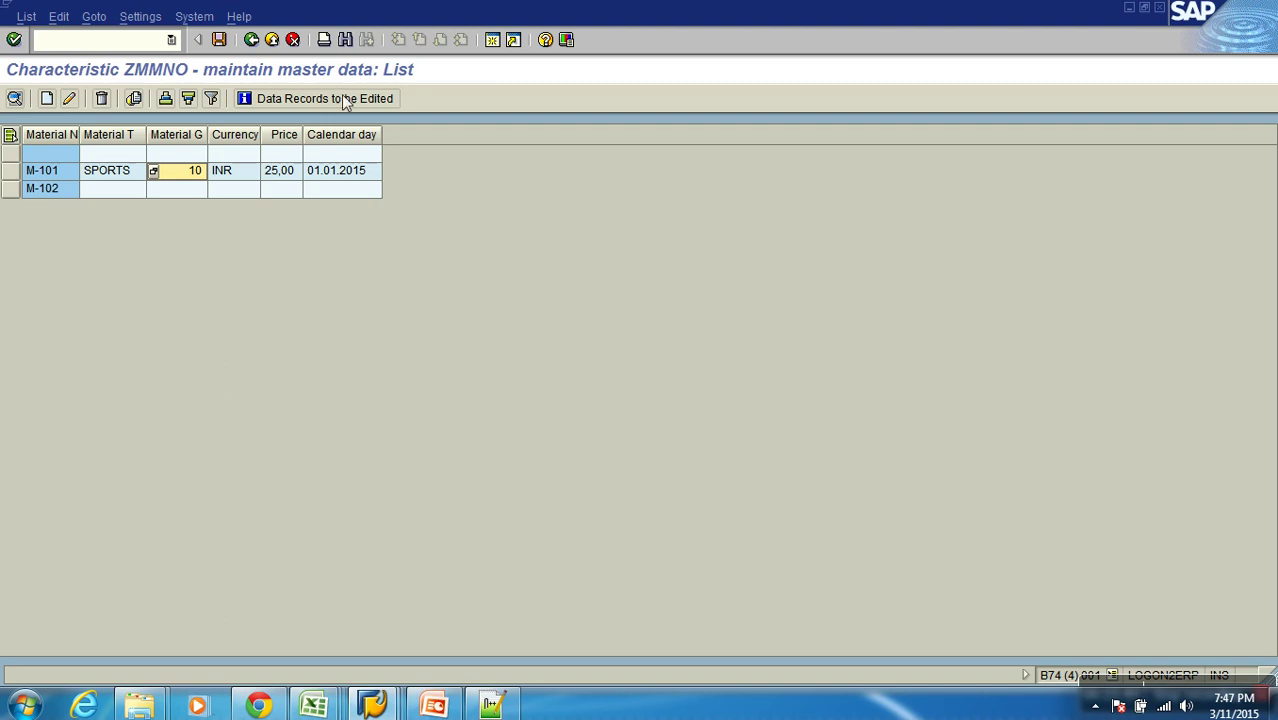
pyautogui.click(270, 40)
pyautogui.click(270, 40)
pyautogui.click(272, 40)
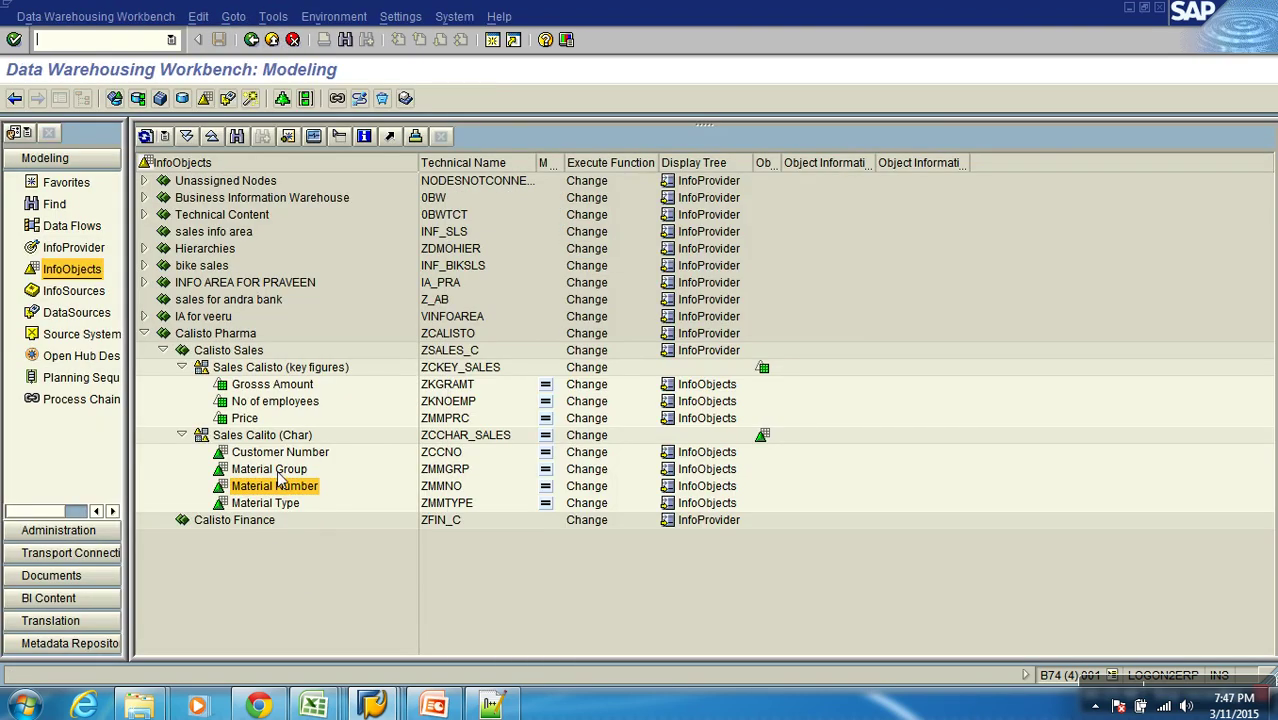
# Step: Open the master data and text settings of characteristic Material Group (ZMMGRP) in editing mode
pyautogui.doubleClick(272, 469)
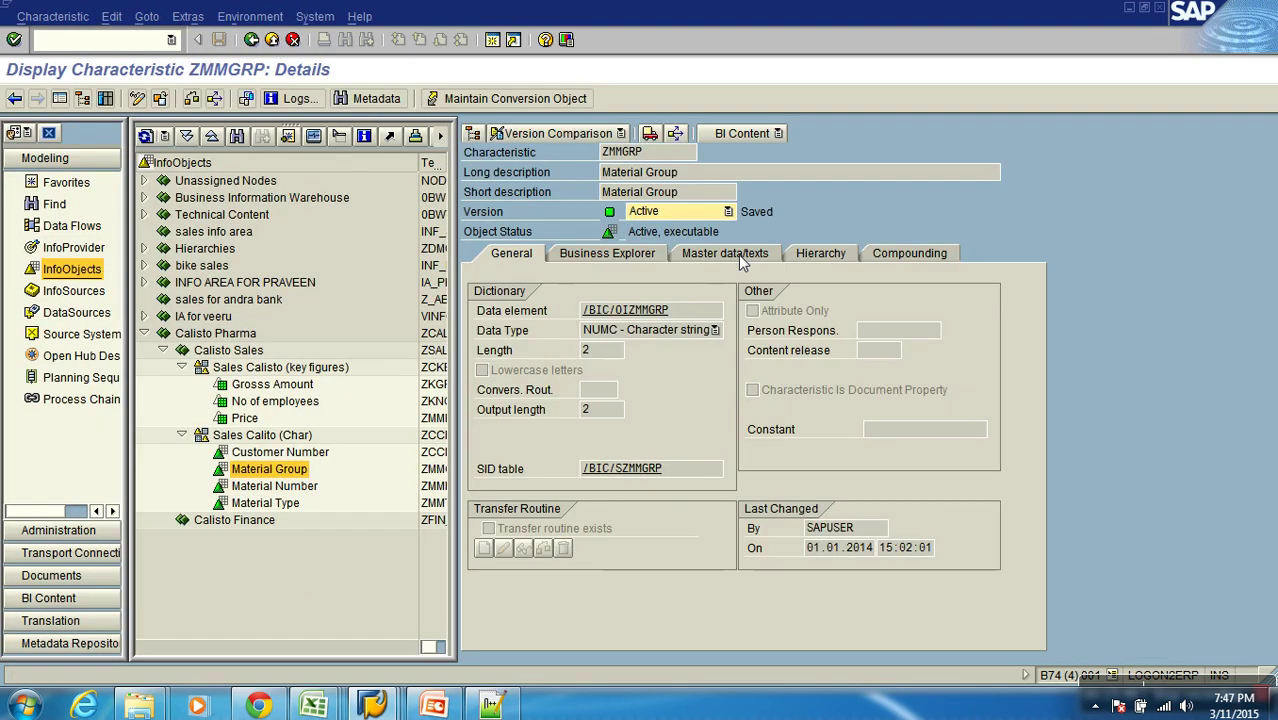
pyautogui.click(738, 254)
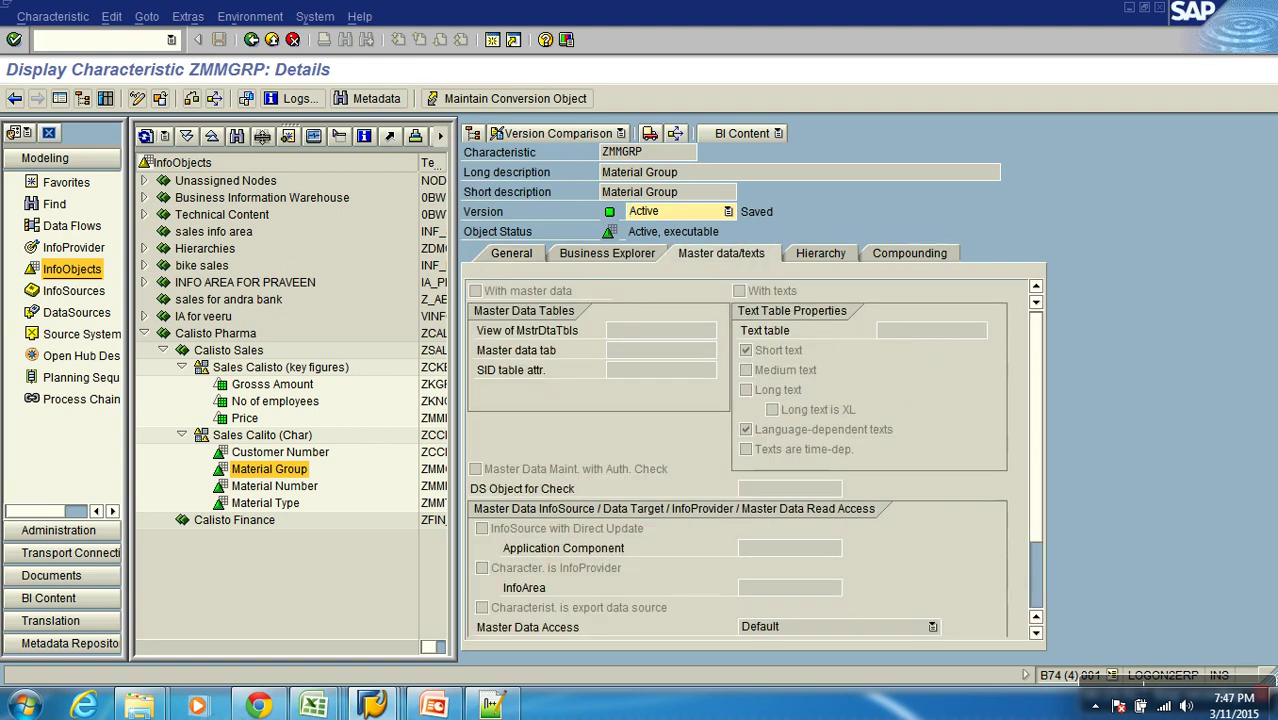
pyautogui.click(191, 98)
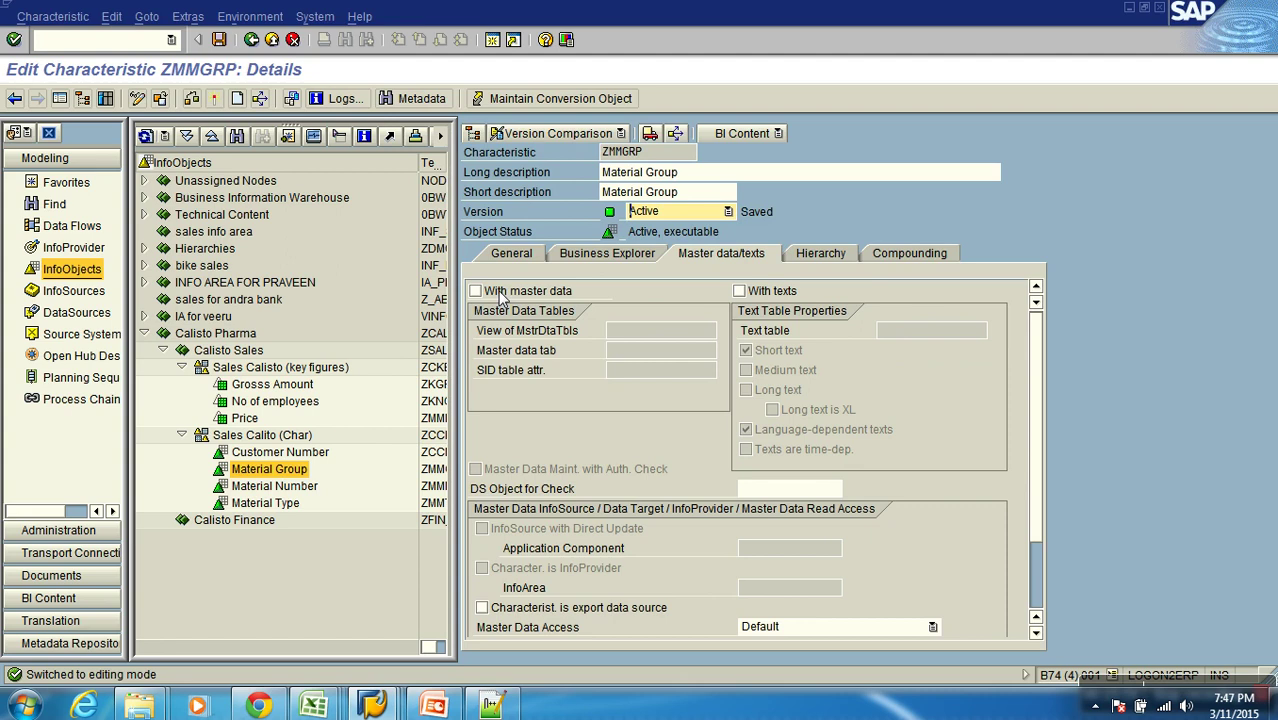
# Step: Enable texts for Material Group and activate the long text, Long text is XL and medium text options
pyautogui.click(758, 293)
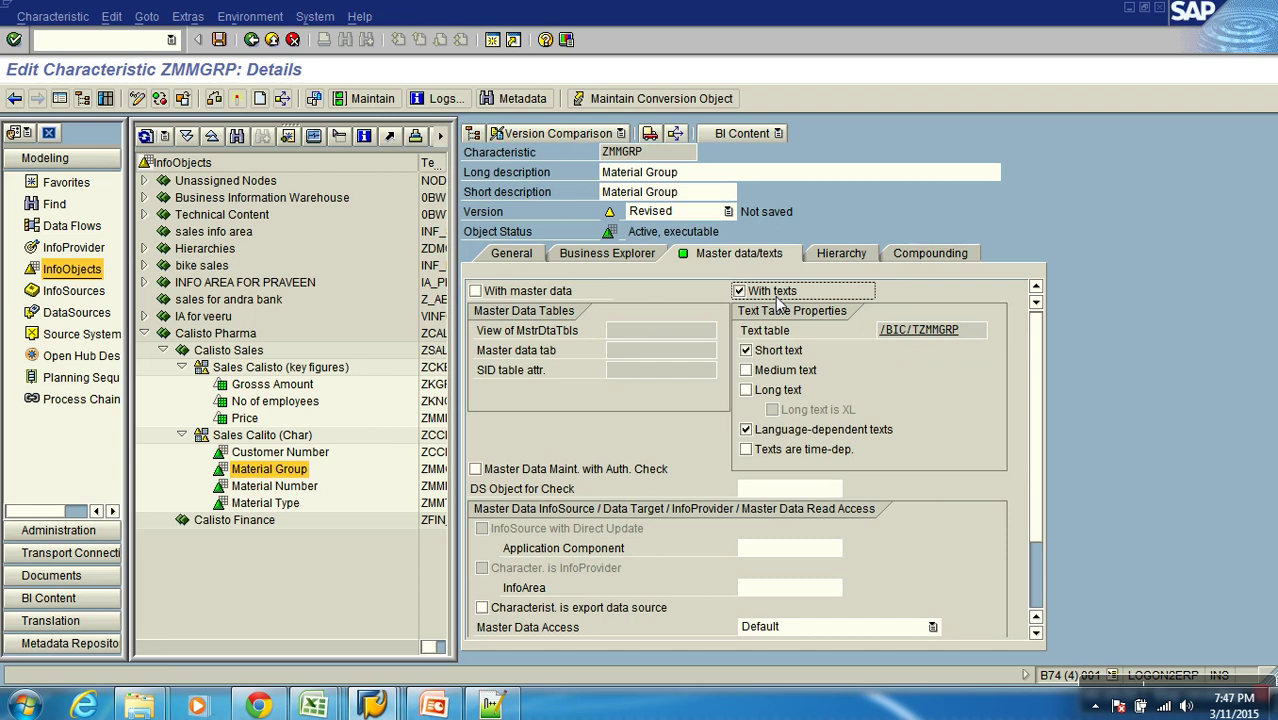
pyautogui.click(777, 392)
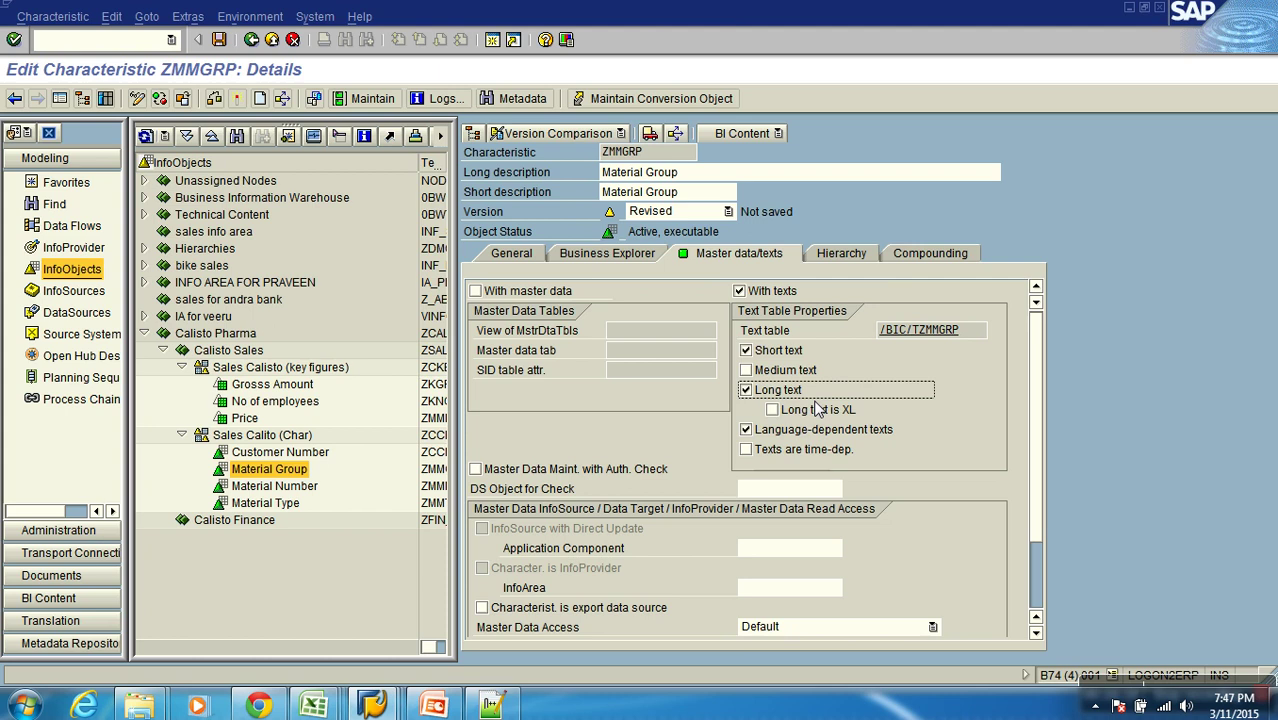
pyautogui.click(811, 414)
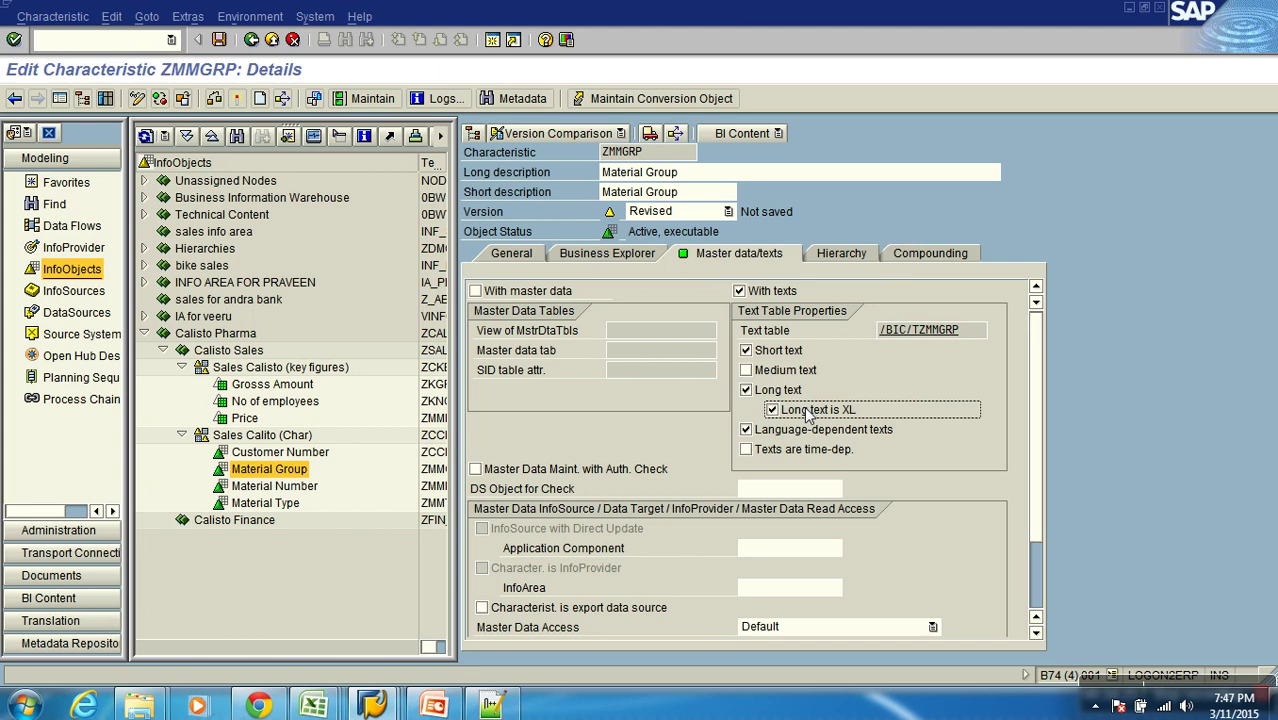
pyautogui.click(760, 374)
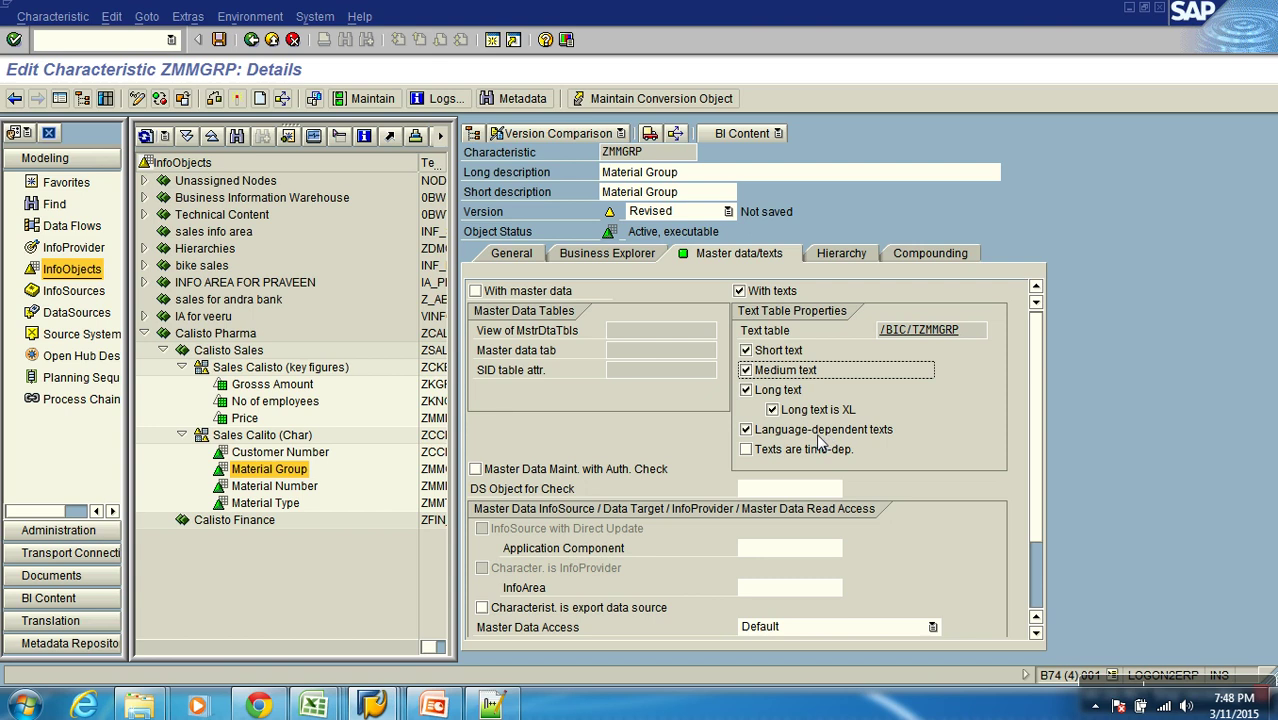
# Step: Activate characteristic Material Group and examine the key fields of its text table /BIC/TZMMGRP
pyautogui.click(236, 98)
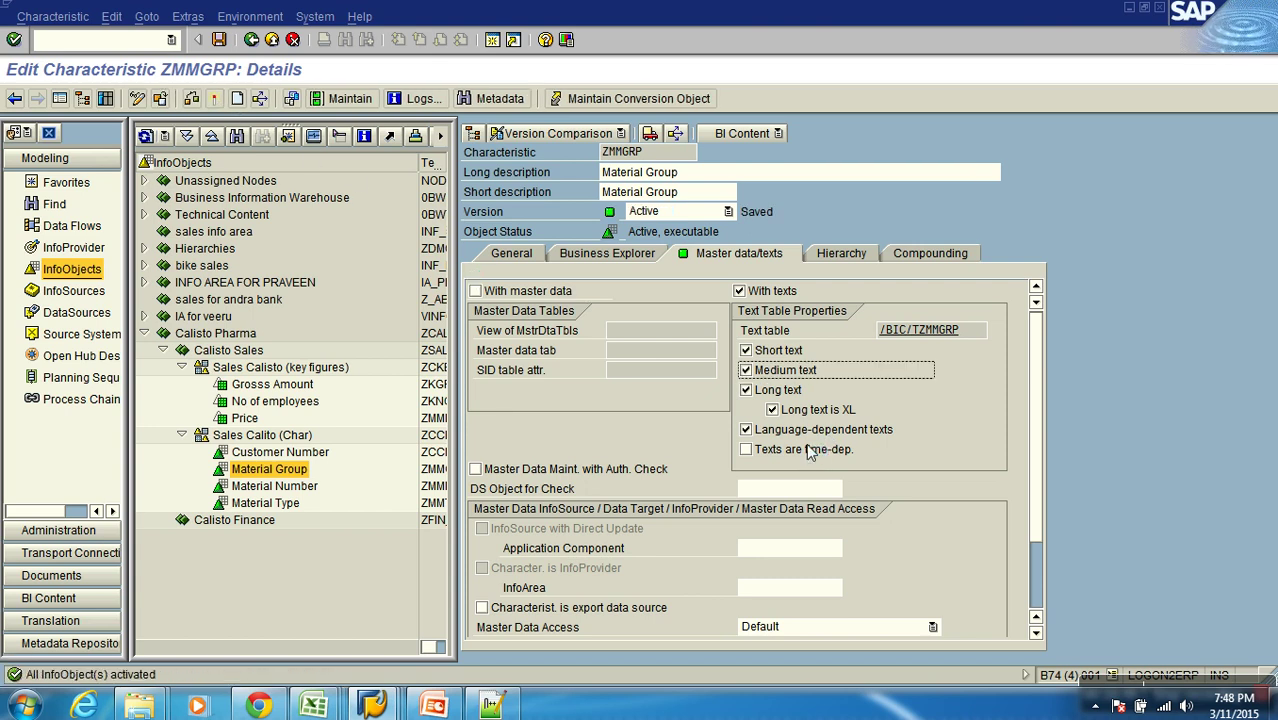
pyautogui.moveTo(920, 331); pyautogui.dragTo(969, 333)
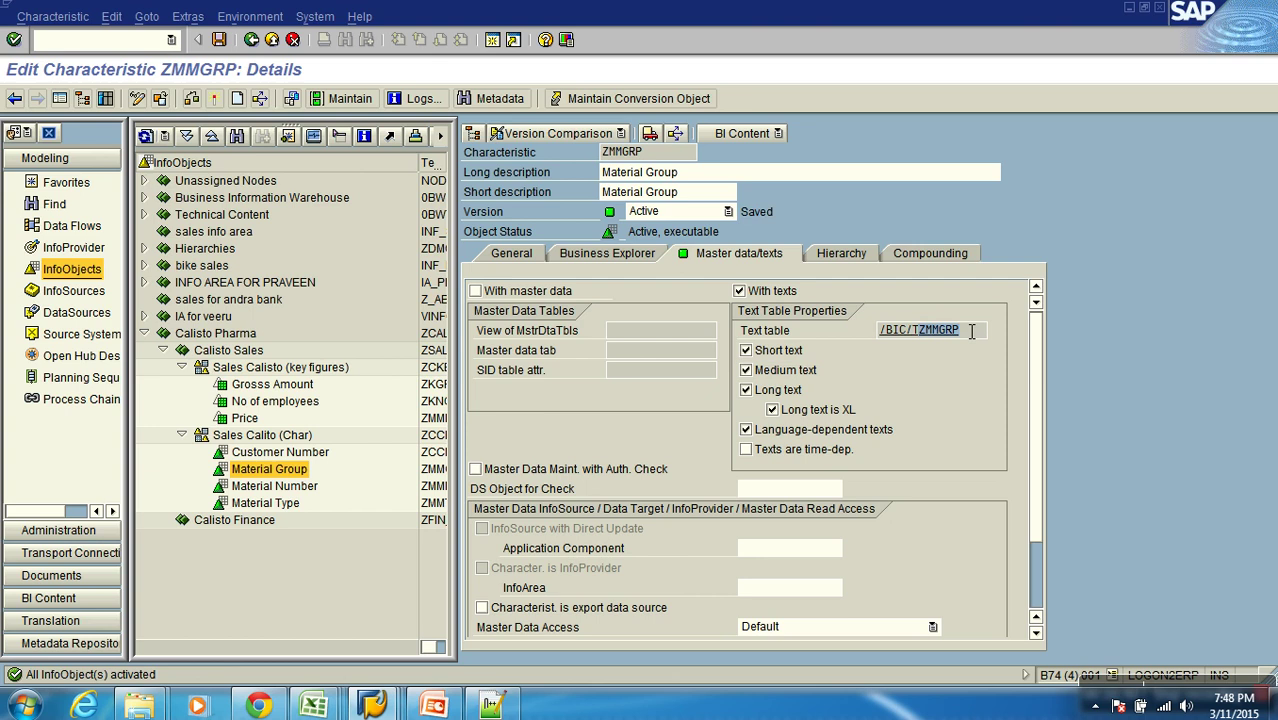
pyautogui.doubleClick(960, 330)
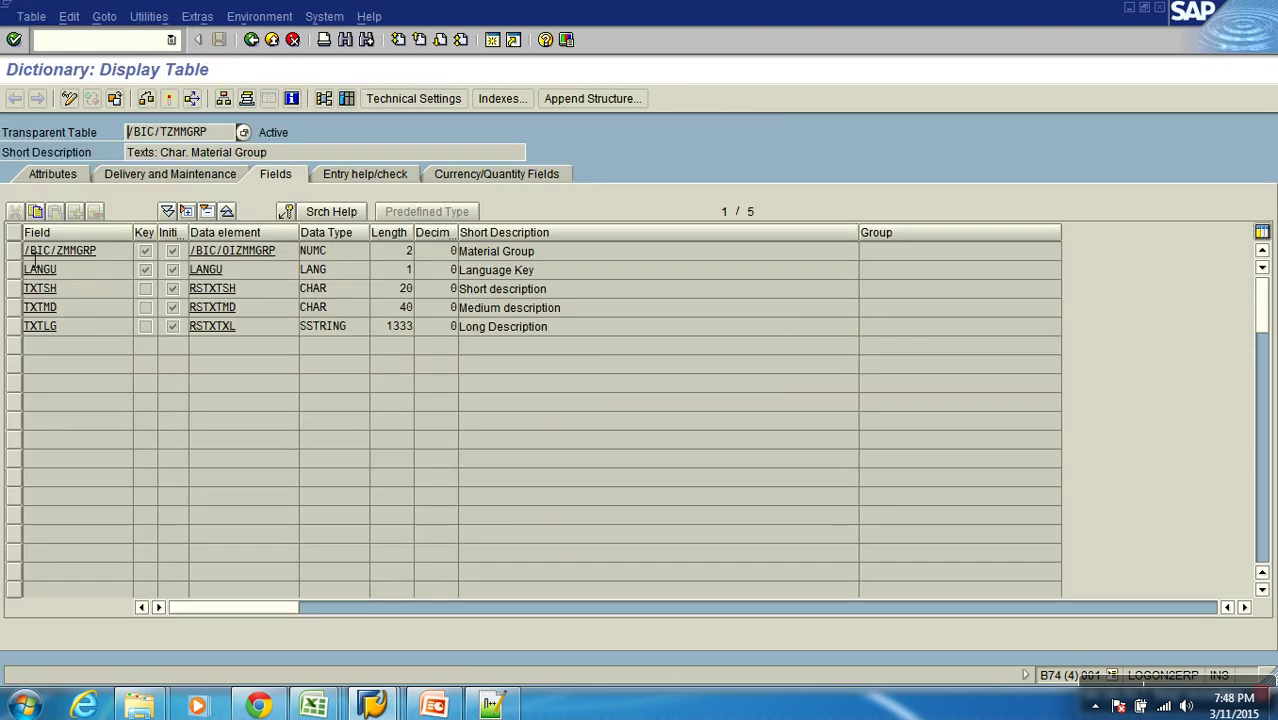
pyautogui.click(22, 251)
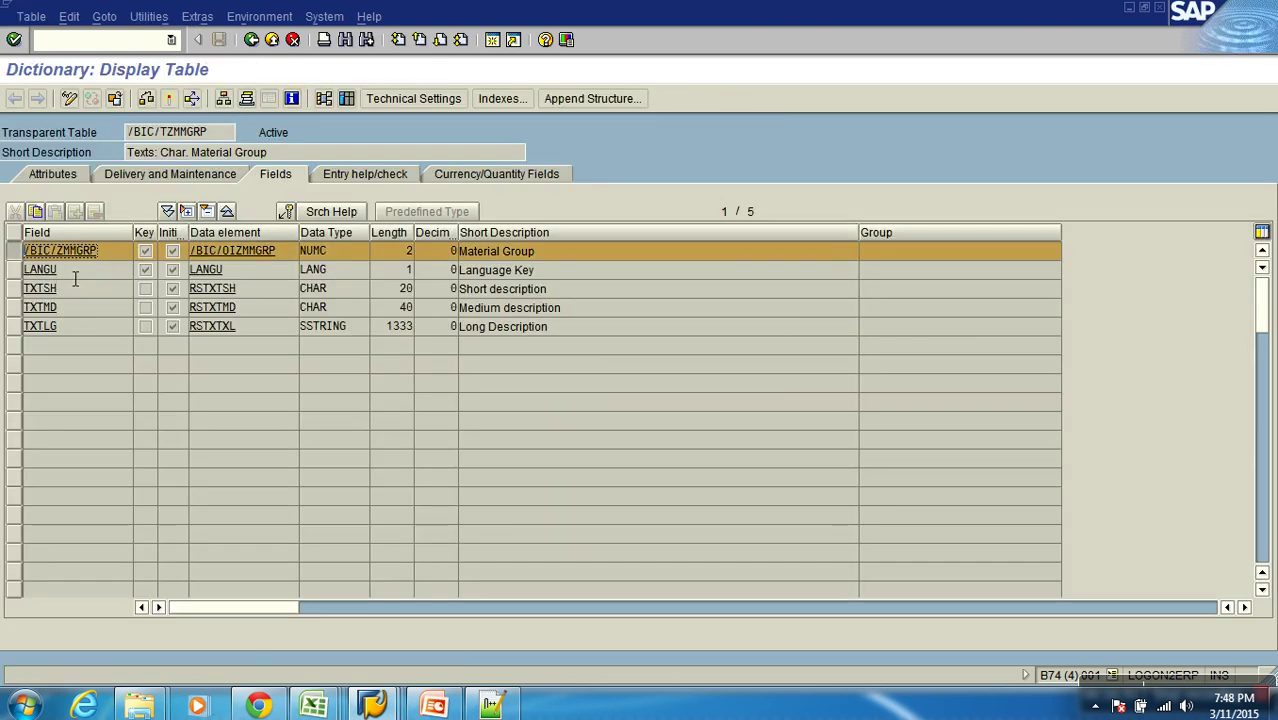
pyautogui.click(45, 270)
pyautogui.click(13, 270)
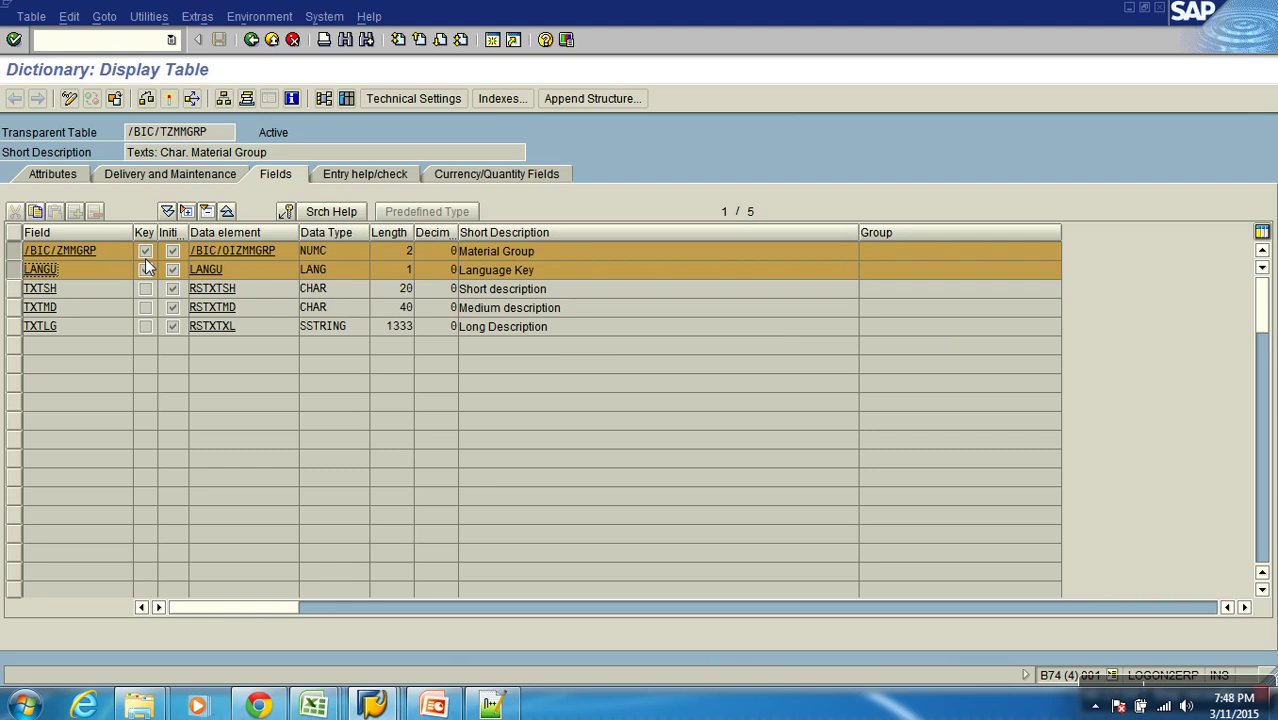
pyautogui.click(251, 39)
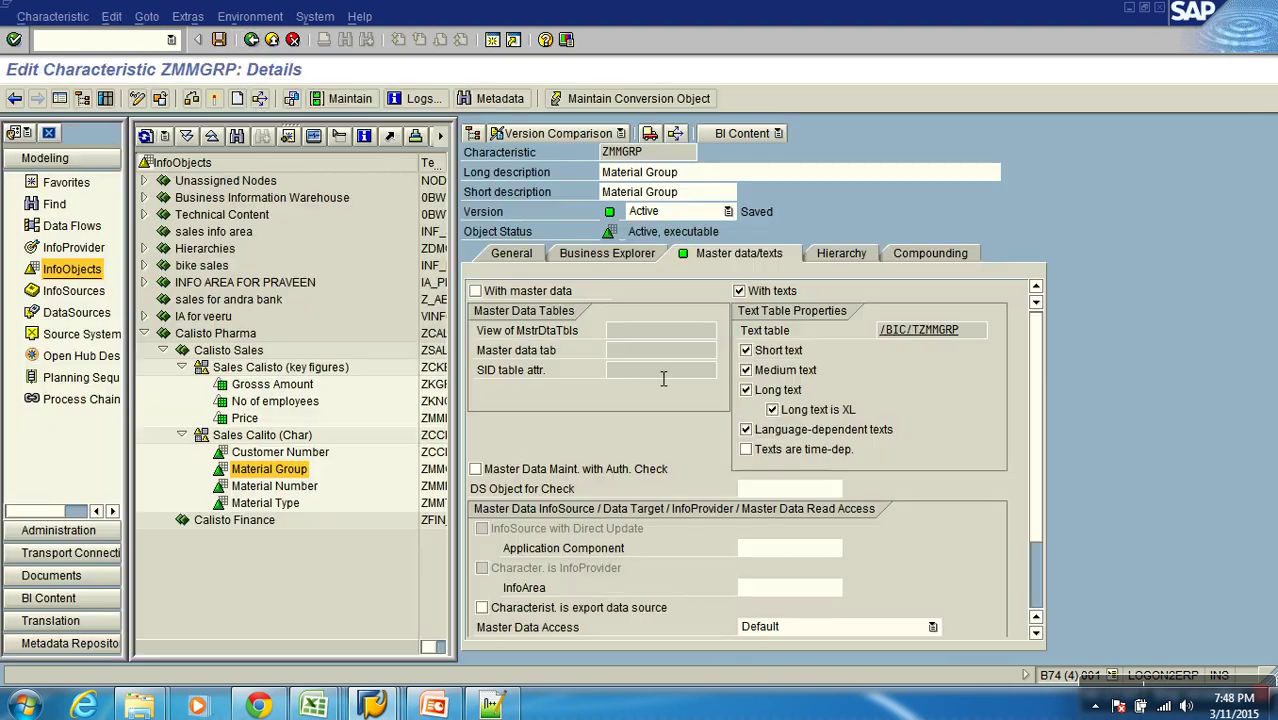
# Step: Turn off language-dependent texts for Material Group, activate it in spite of warnings and examine the fields of its text table
pyautogui.click(763, 430)
pyautogui.click(214, 101)
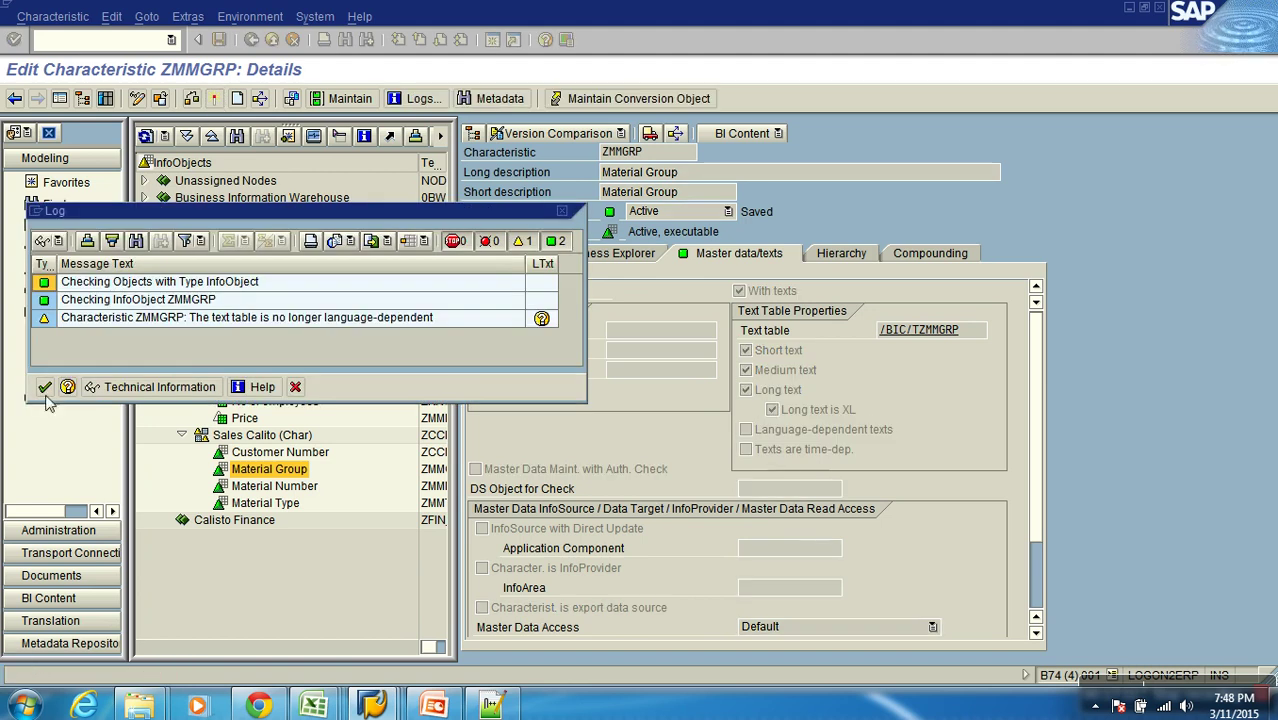
pyautogui.click(37, 390)
pyautogui.click(245, 337)
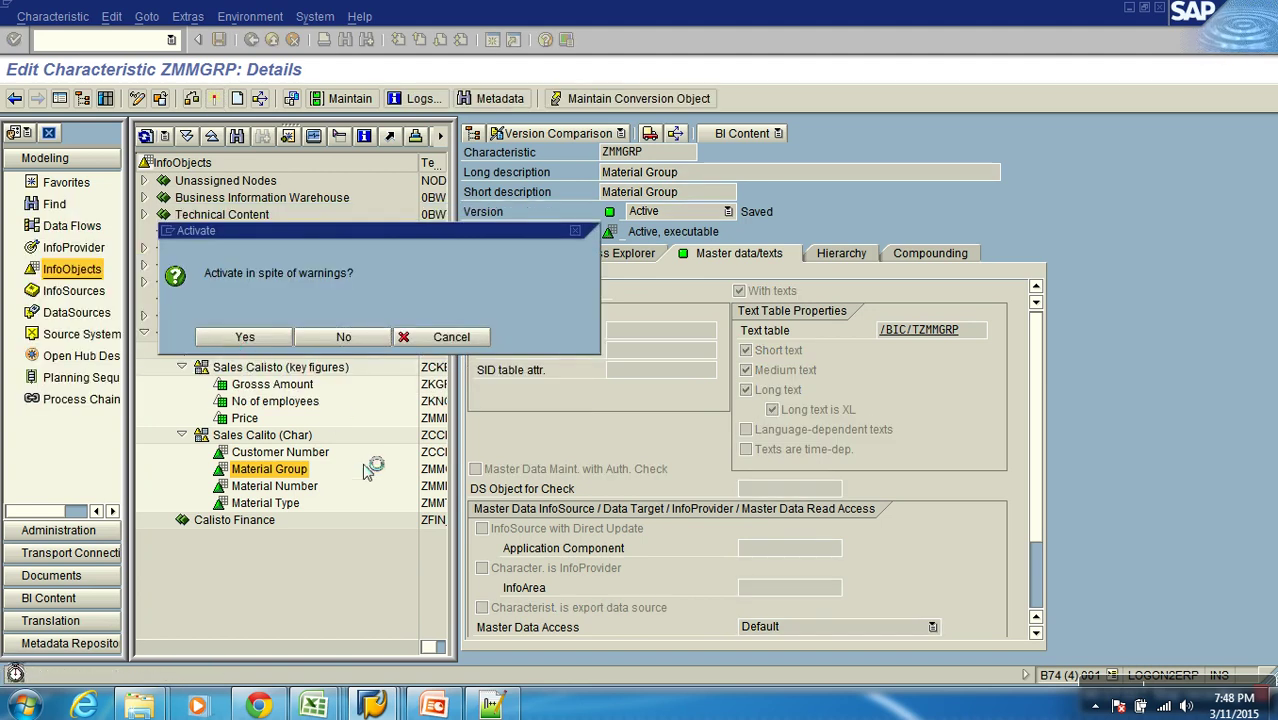
pyautogui.click(889, 334)
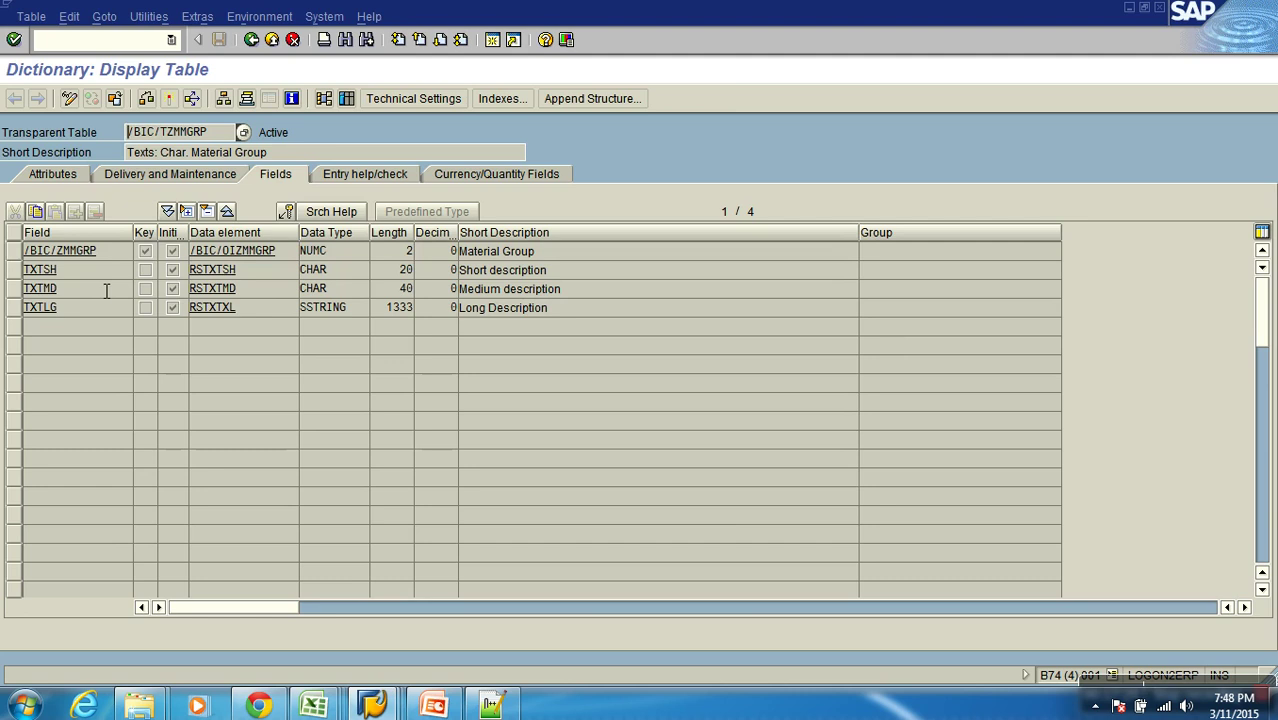
pyautogui.click(251, 39)
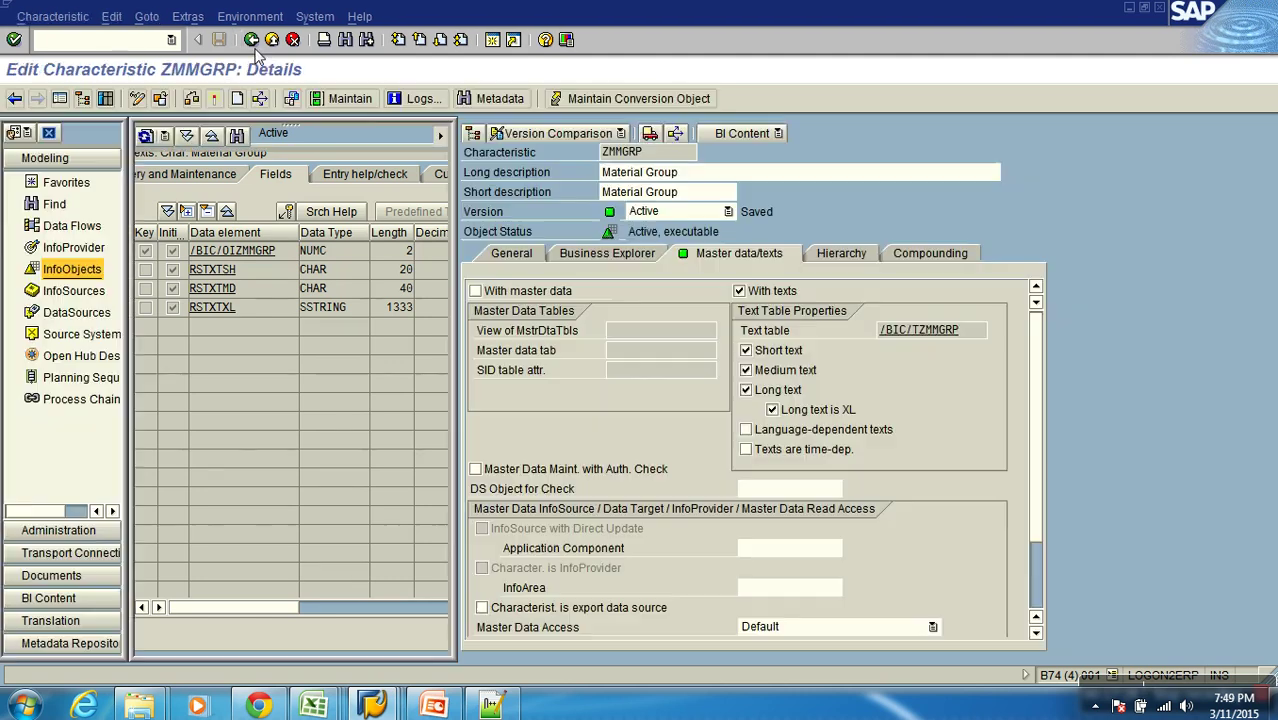
# Step: Re-enable language-dependent texts, activate Material Group and examine the description field lengths in its text table
pyautogui.click(745, 429)
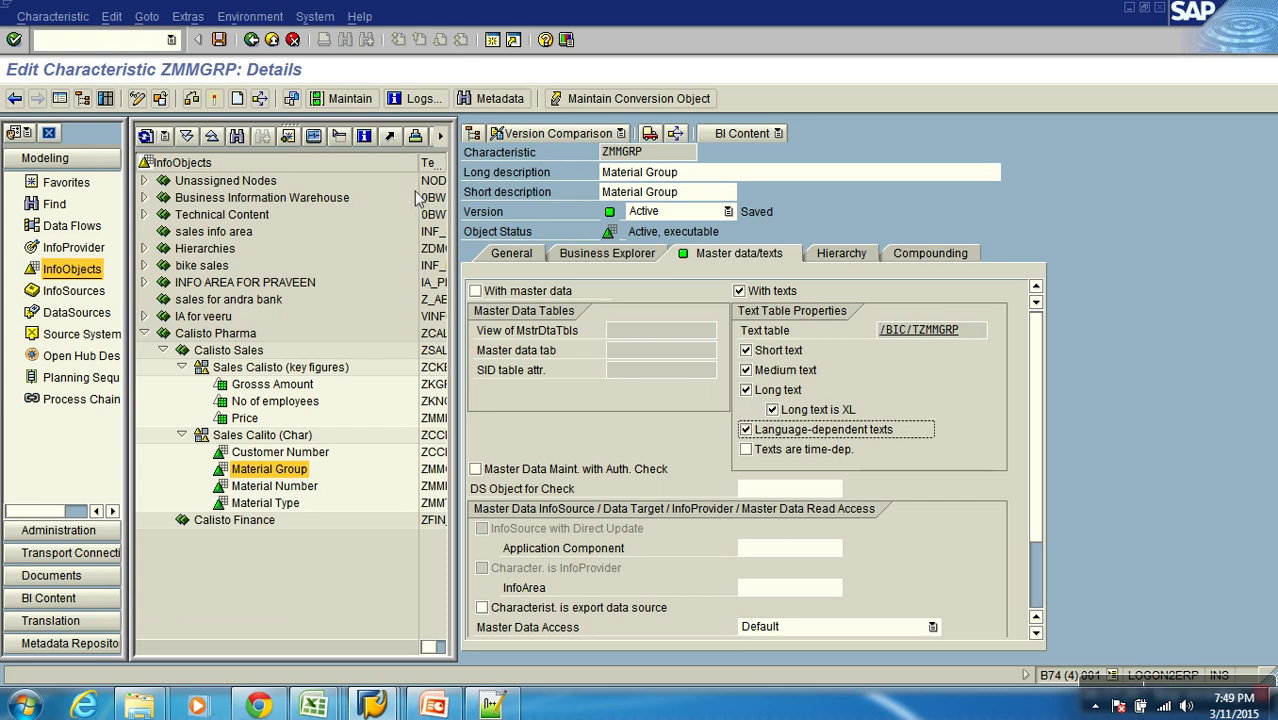
pyautogui.click(234, 99)
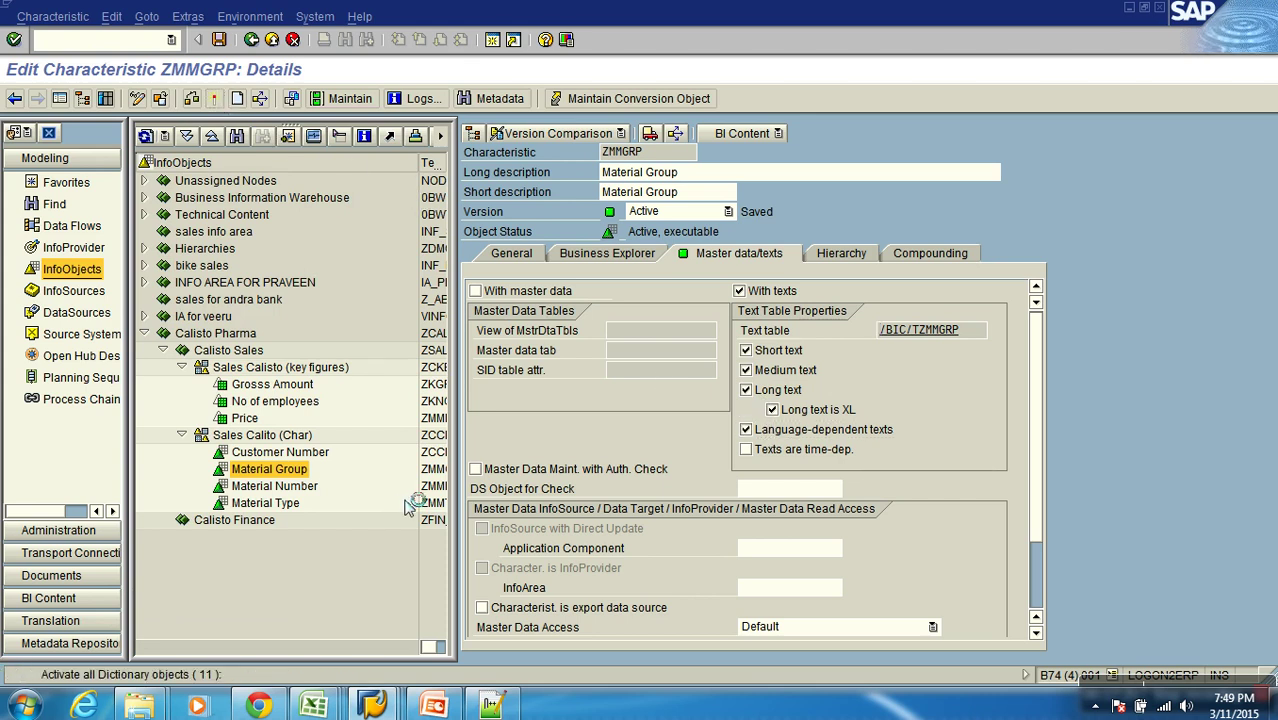
pyautogui.doubleClick(912, 330)
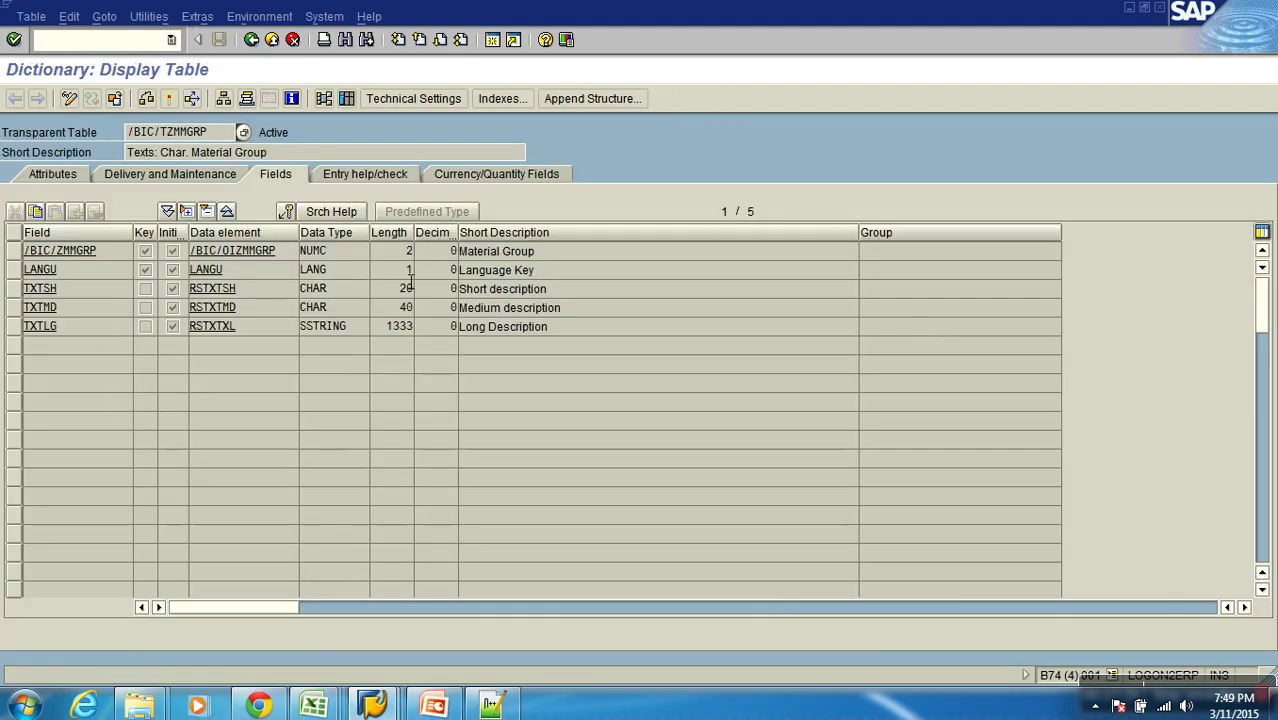
pyautogui.moveTo(386, 327); pyautogui.dragTo(439, 331)
pyautogui.click(410, 280)
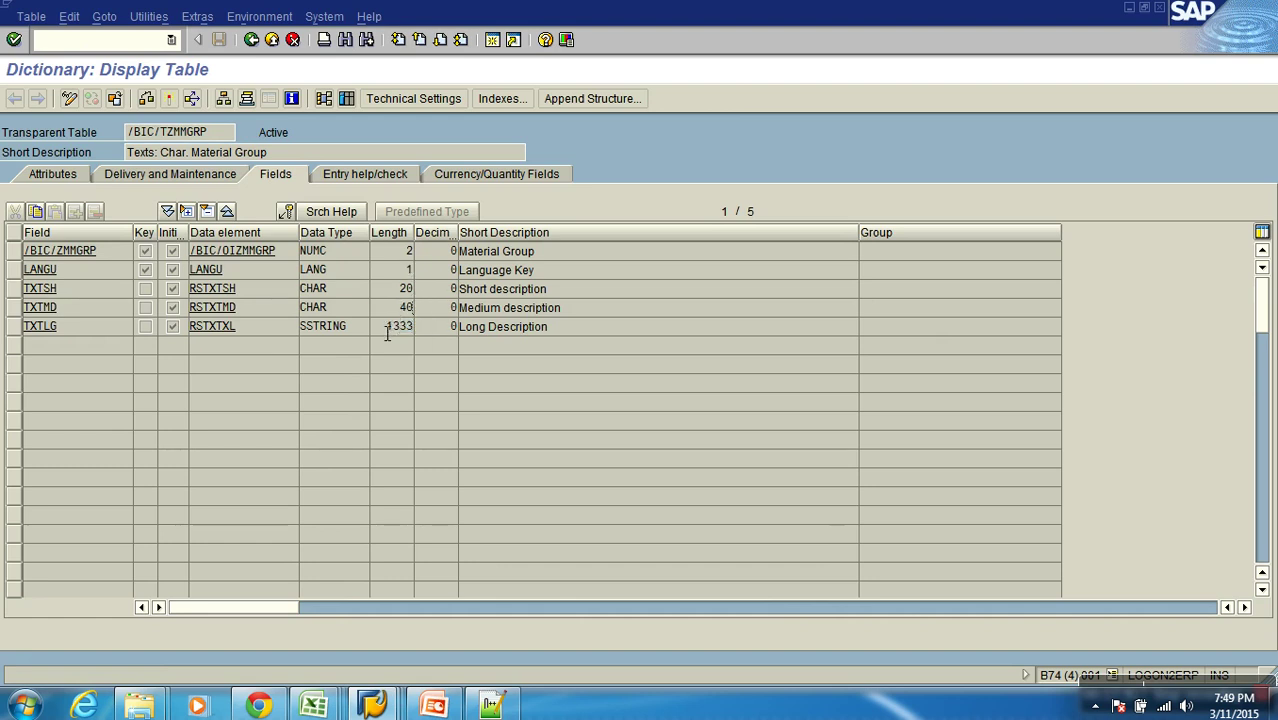
pyautogui.moveTo(390, 330); pyautogui.dragTo(438, 334)
pyautogui.click(250, 40)
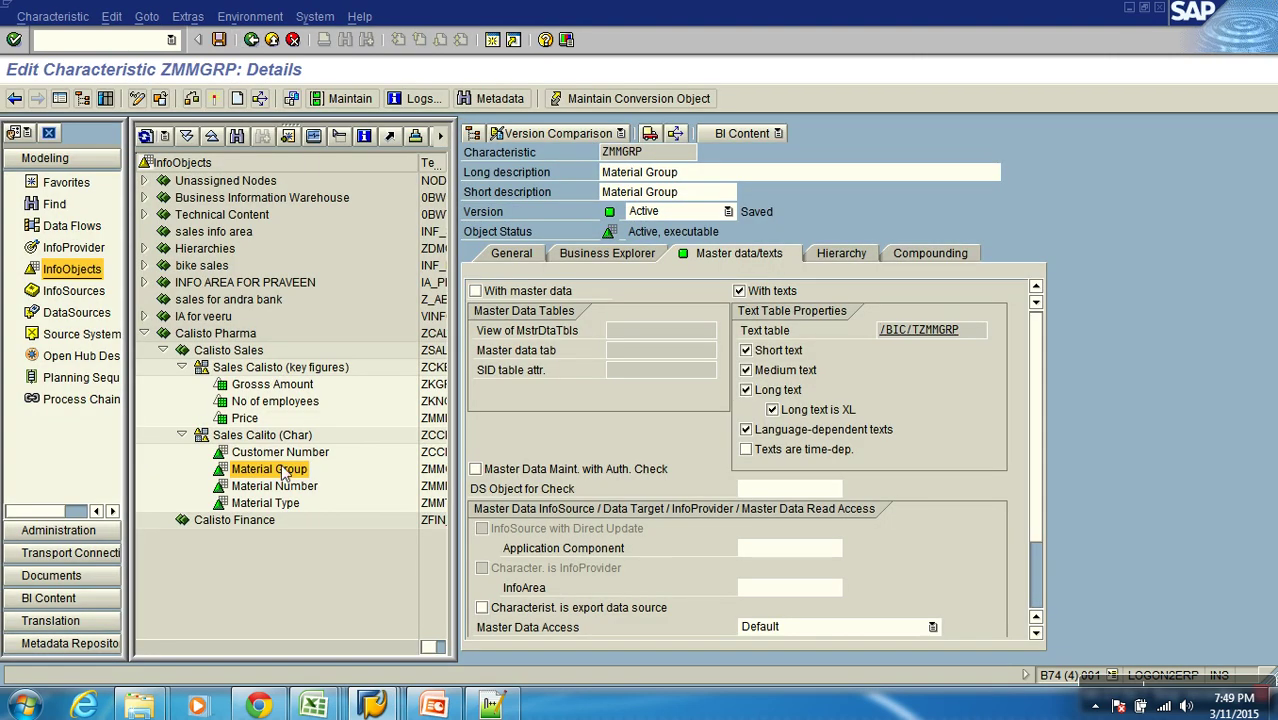
# Step: Start a new master data record for Material Group with key 10 and short description Cricket
pyautogui.rightClick(284, 474)
pyautogui.click(330, 365)
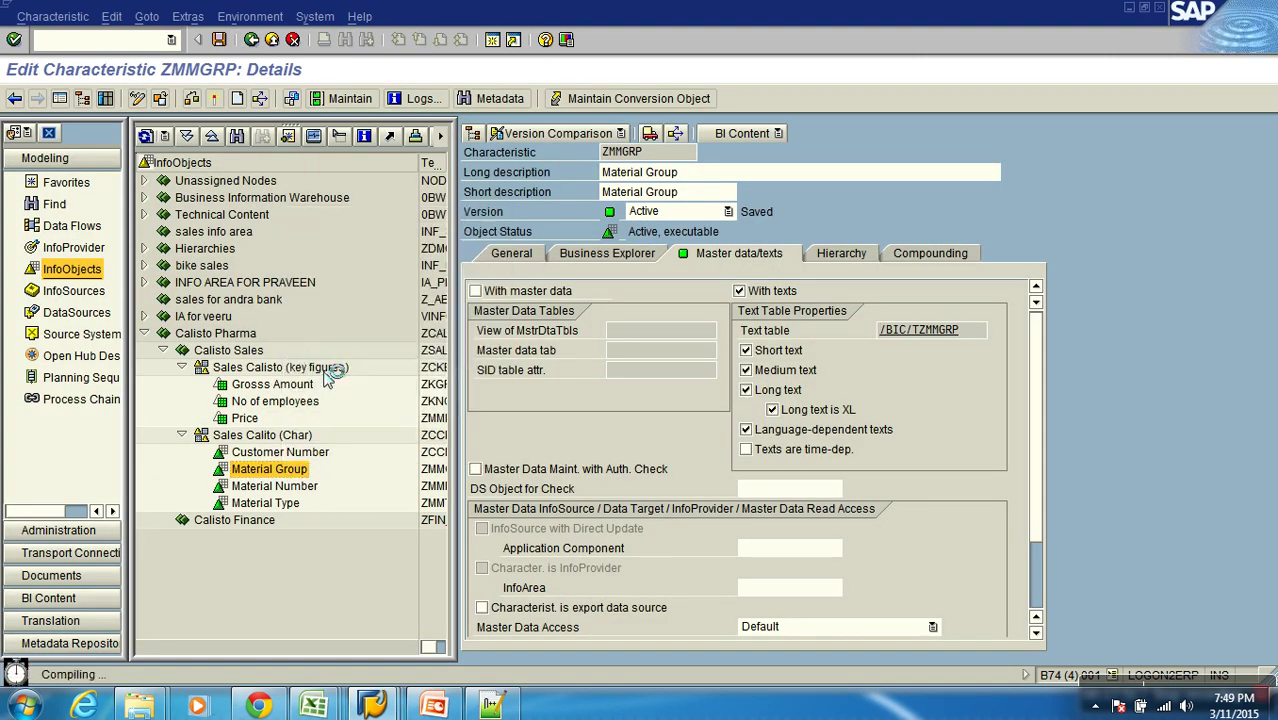
pyautogui.click(15, 97)
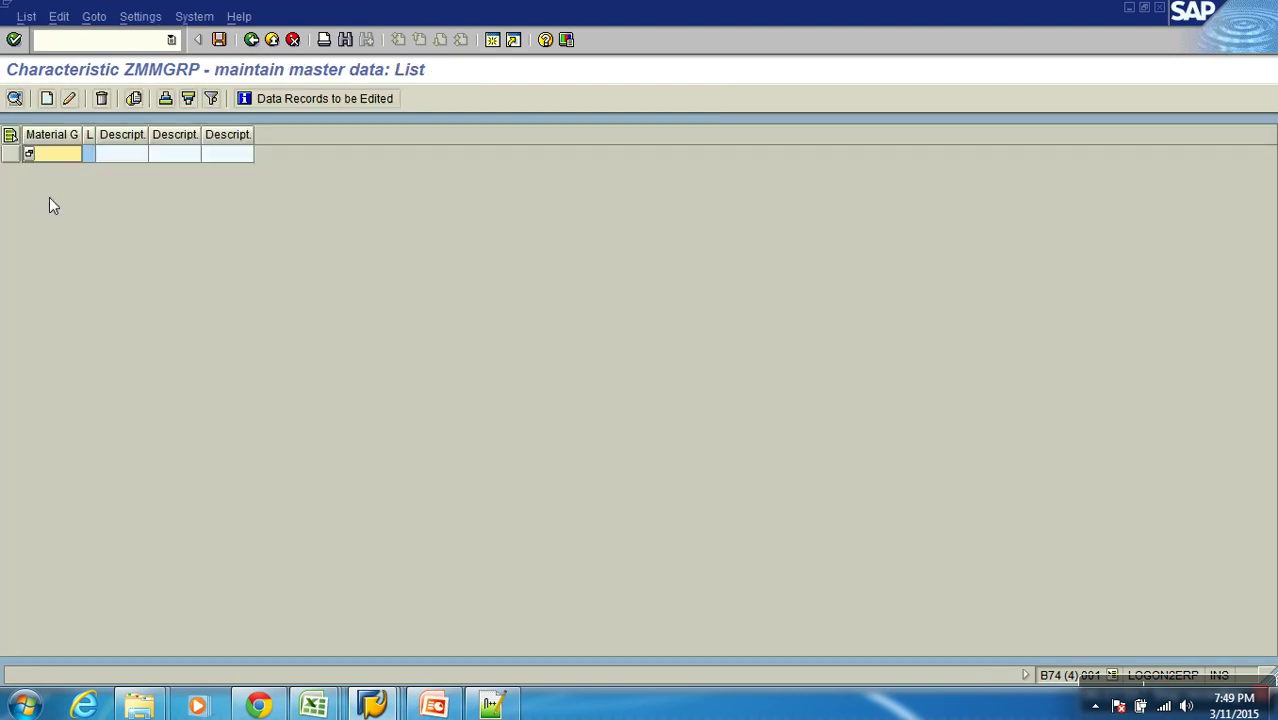
pyautogui.click(47, 98)
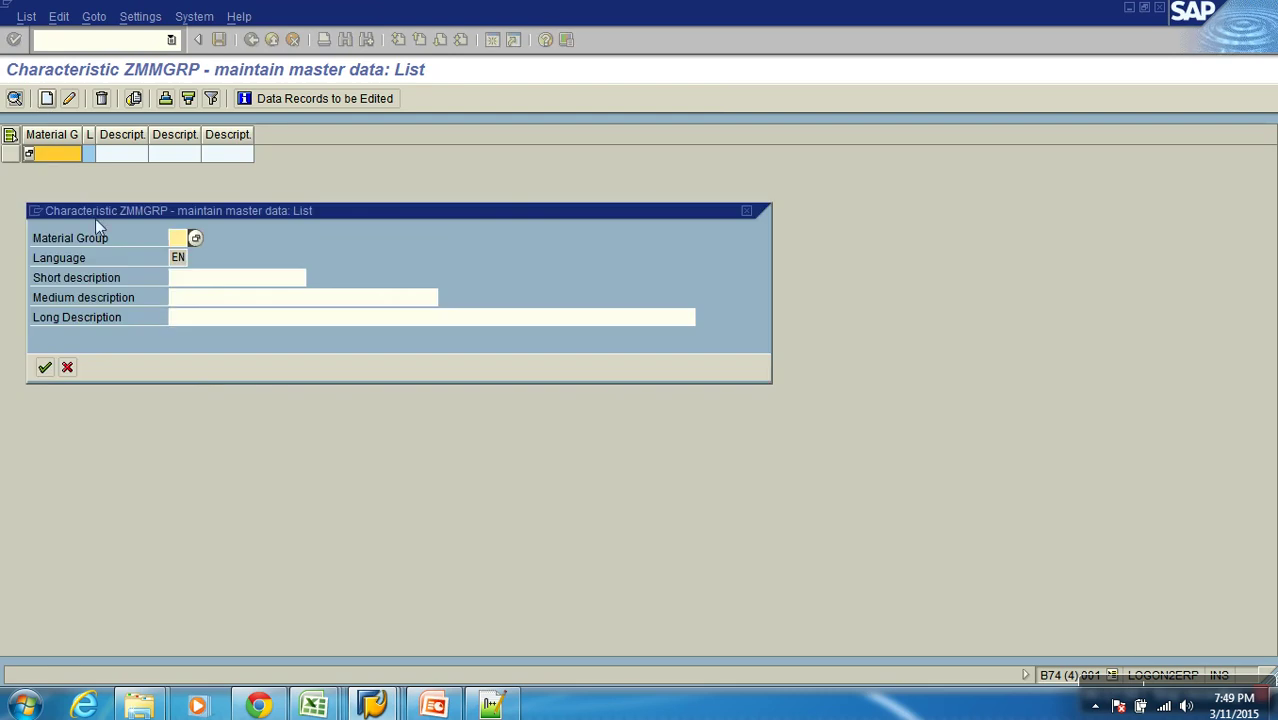
pyautogui.write('10')
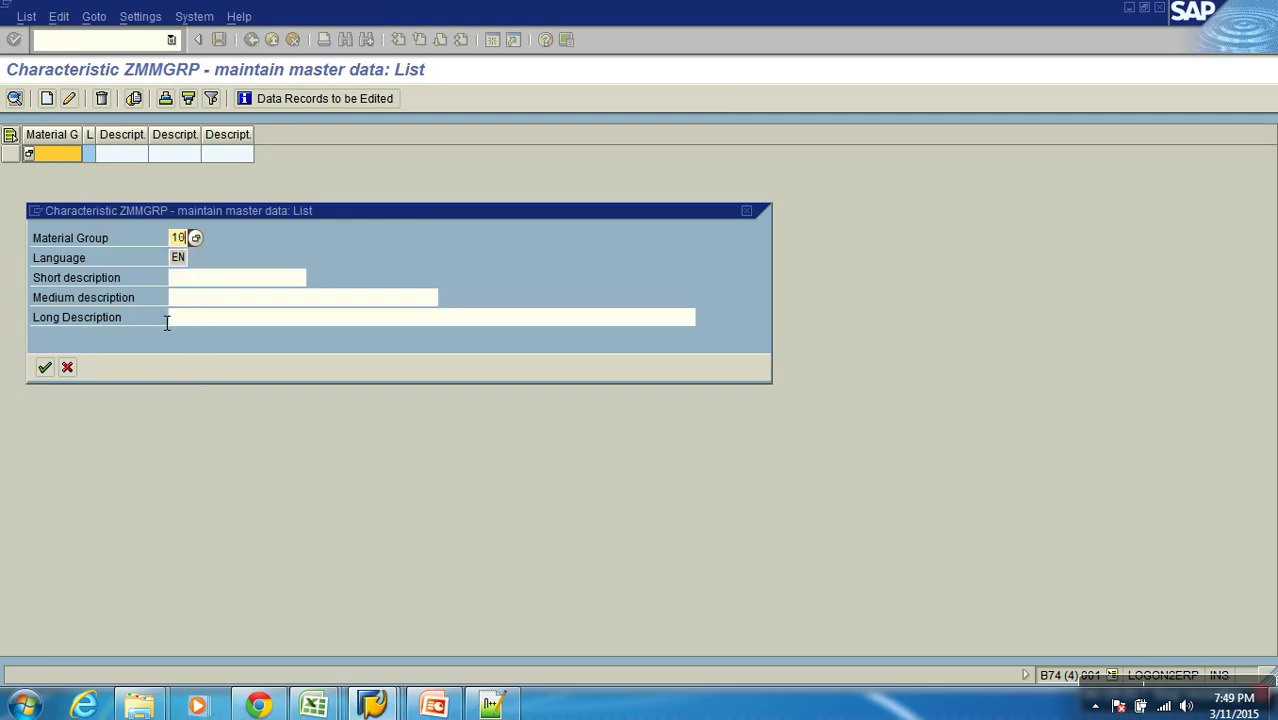
pyautogui.press('Tab')
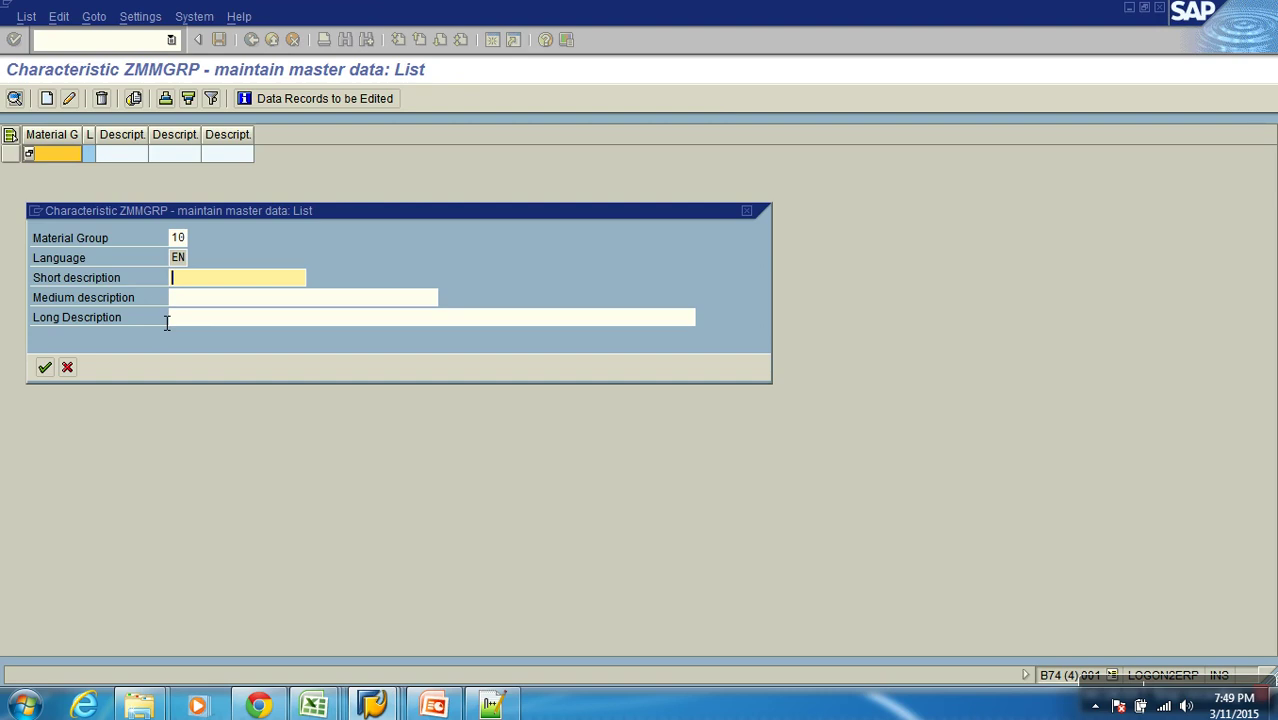
pyautogui.write('Ci')
pyautogui.write('rick')
pyautogui.write('et')
# Step: Copy Cricket into the record's medium and long descriptions, save the master data and return to the characteristic details
pyautogui.moveTo(236, 282); pyautogui.dragTo(115, 285)
pyautogui.hotkey('ctrl', 'c')
pyautogui.click(238, 297)
pyautogui.hotkey('ctrl', 'v')
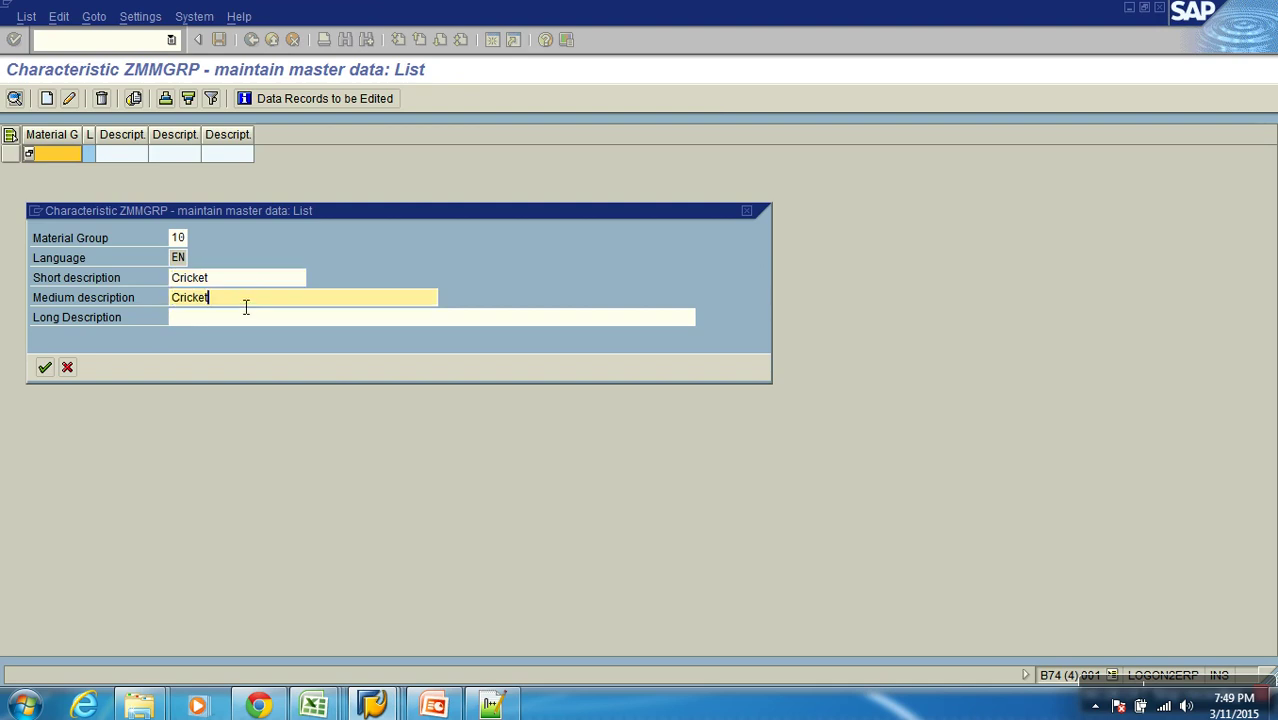
pyautogui.click(248, 319)
pyautogui.hotkey('ctrl', 'v')
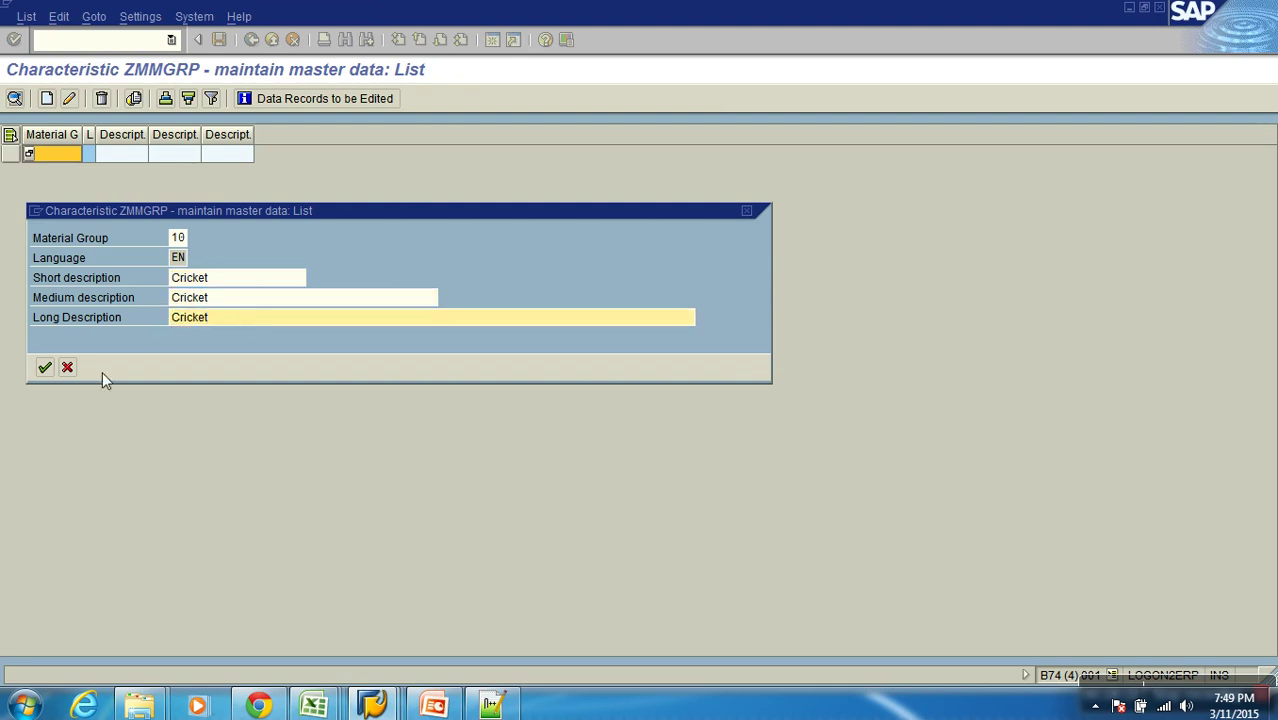
pyautogui.click(44, 367)
pyautogui.click(219, 39)
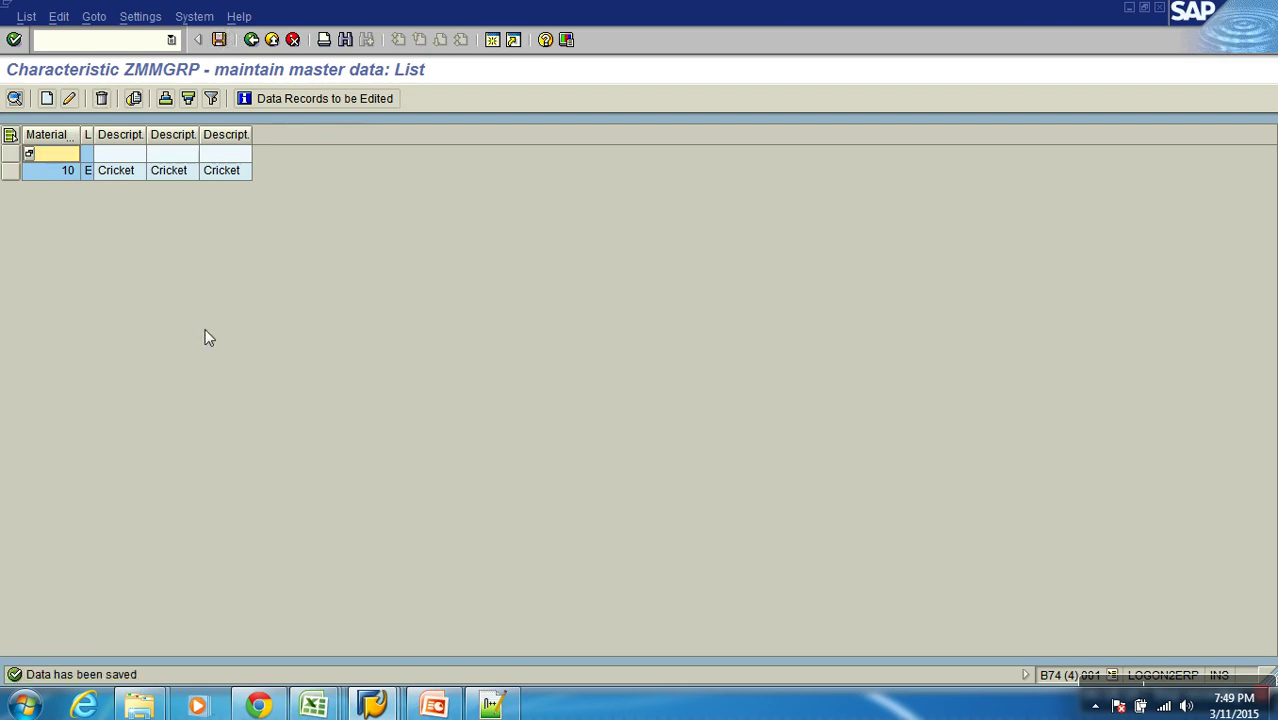
pyautogui.click(251, 39)
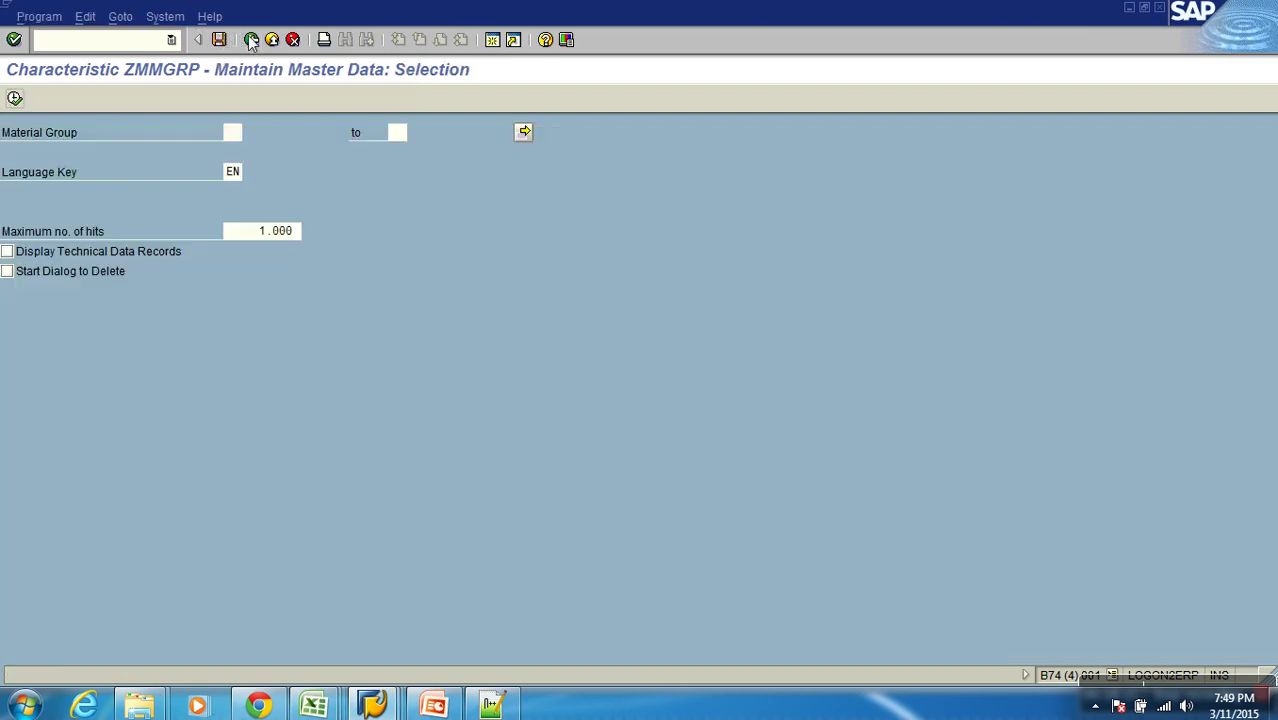
pyautogui.click(251, 39)
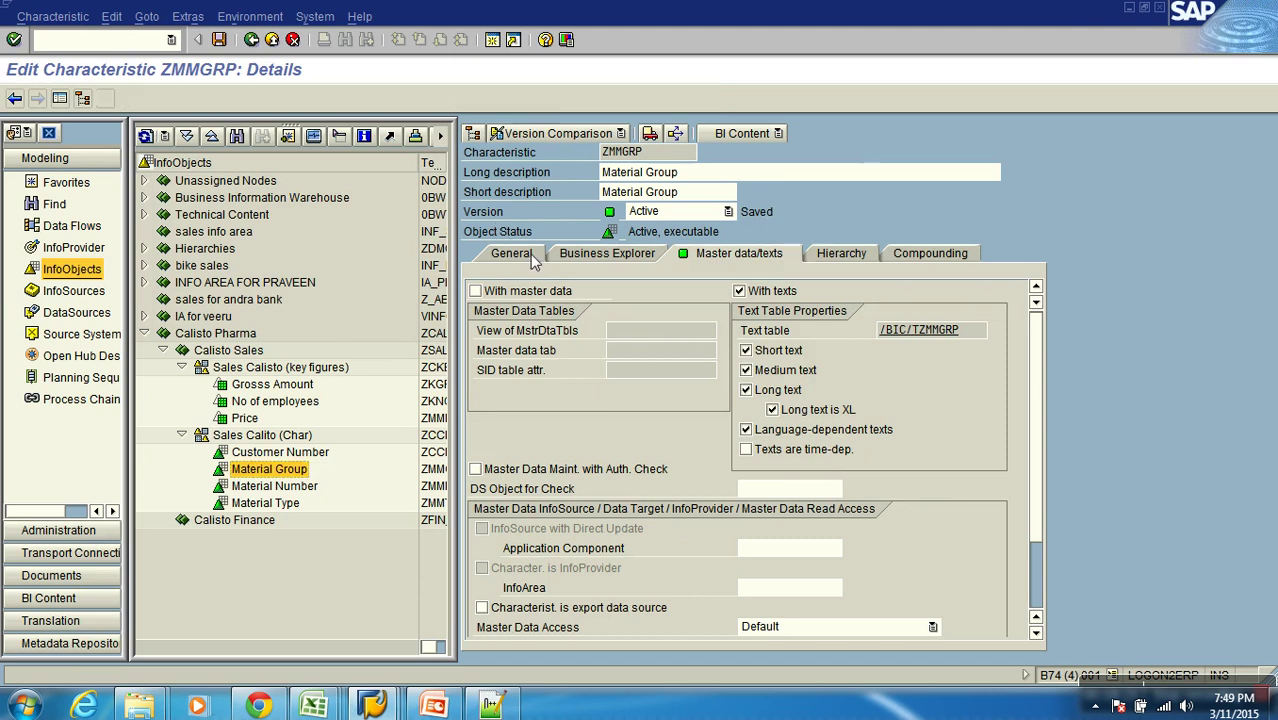
# Step: Display the entries of Material Group's SID table /BIC/SZMMGRP, examine the SID of group 10 and return to the details
pyautogui.click(530, 254)
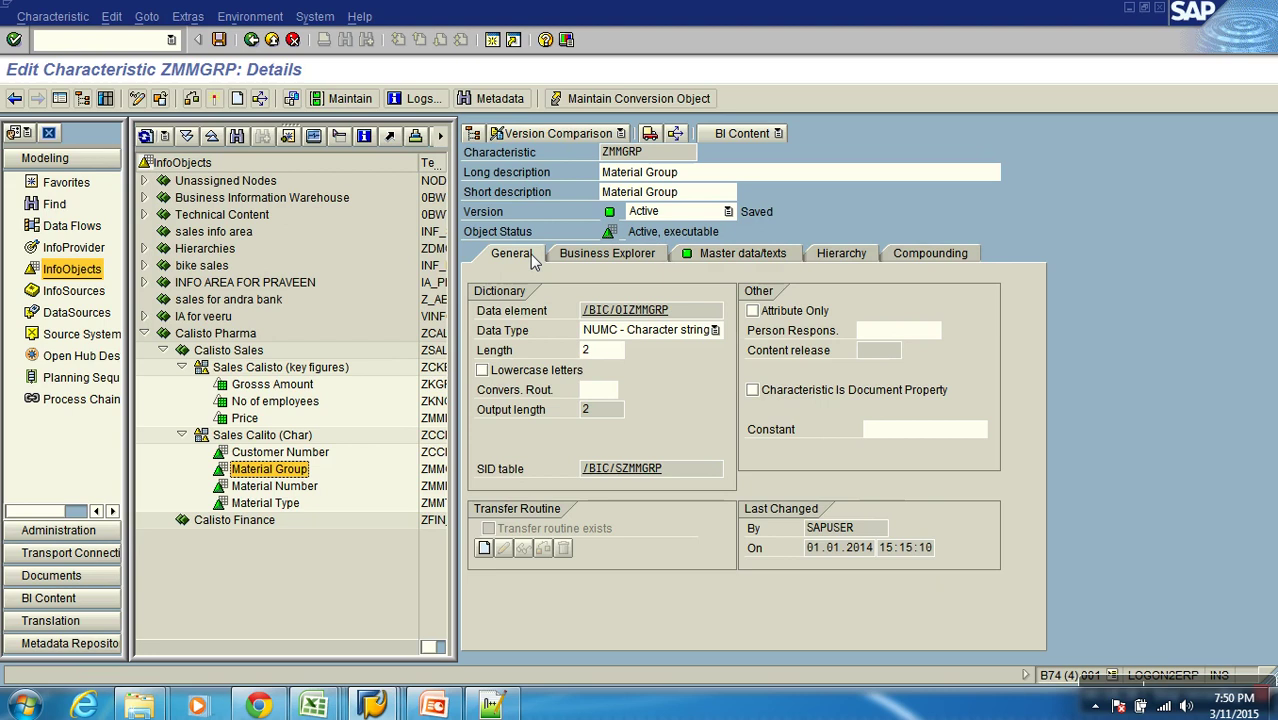
pyautogui.doubleClick(633, 470)
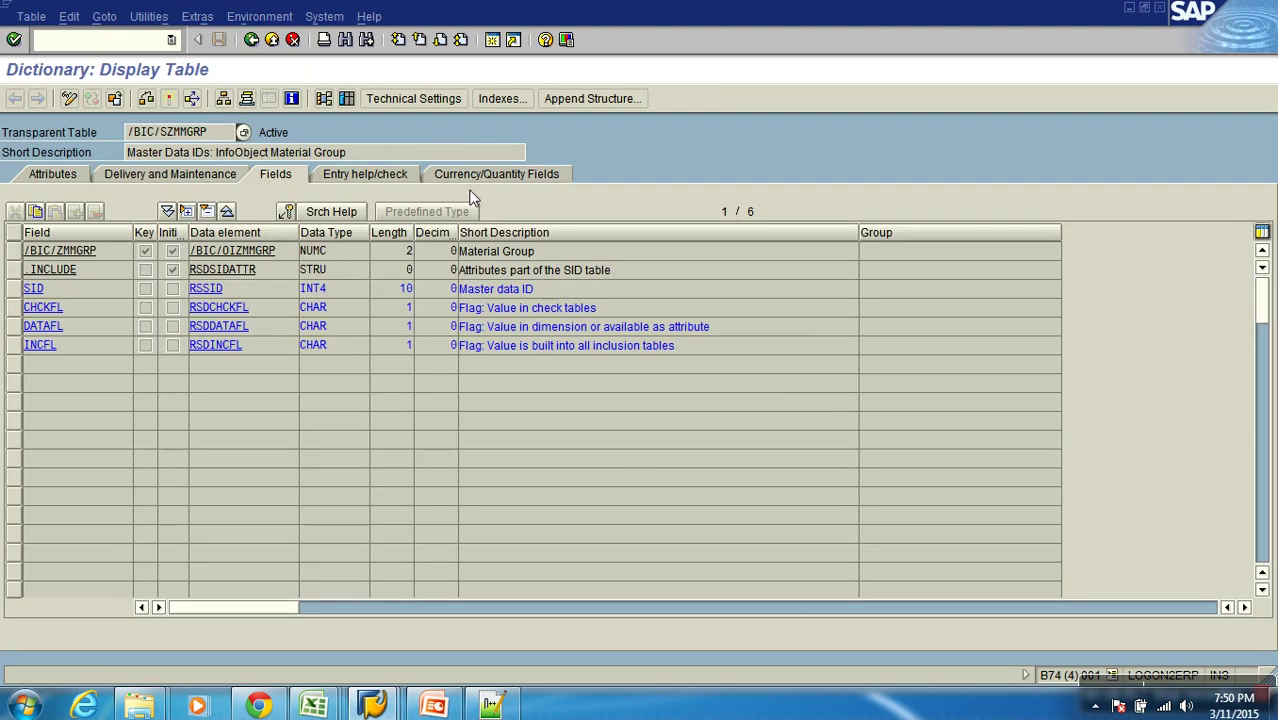
pyautogui.click(346, 98)
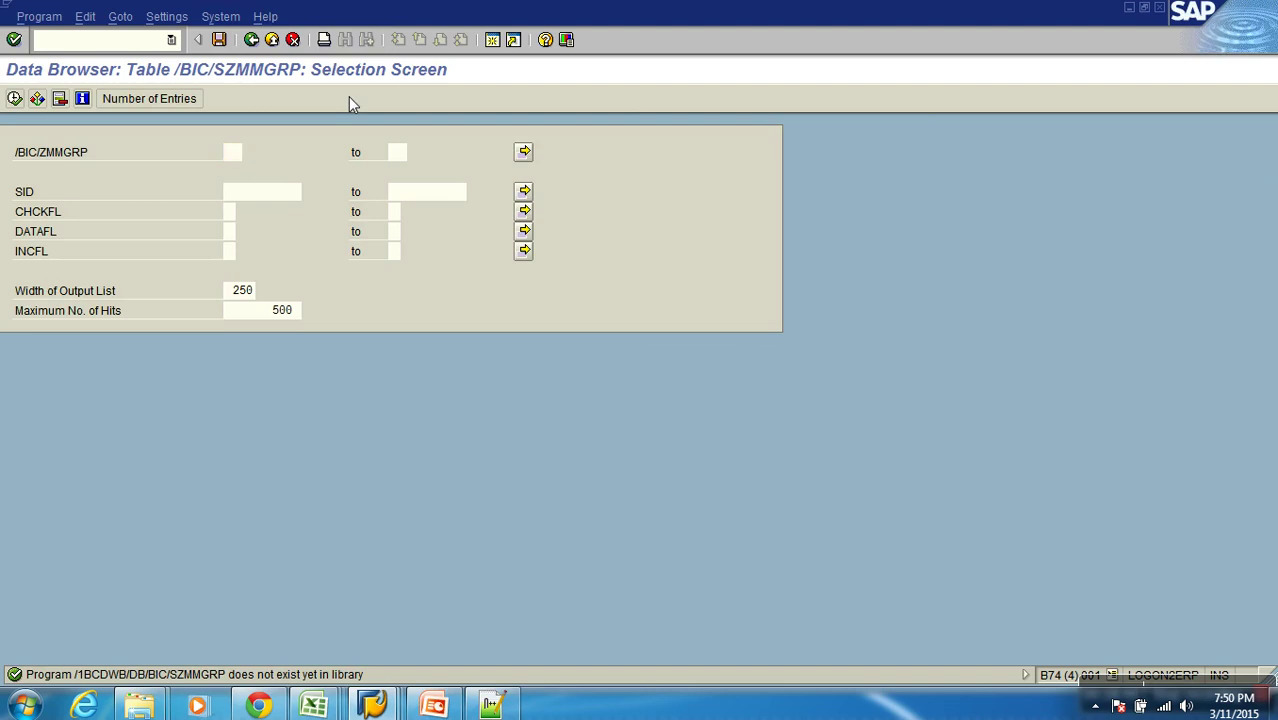
pyautogui.press('F8')
pyautogui.click(96, 177)
pyautogui.click(117, 172)
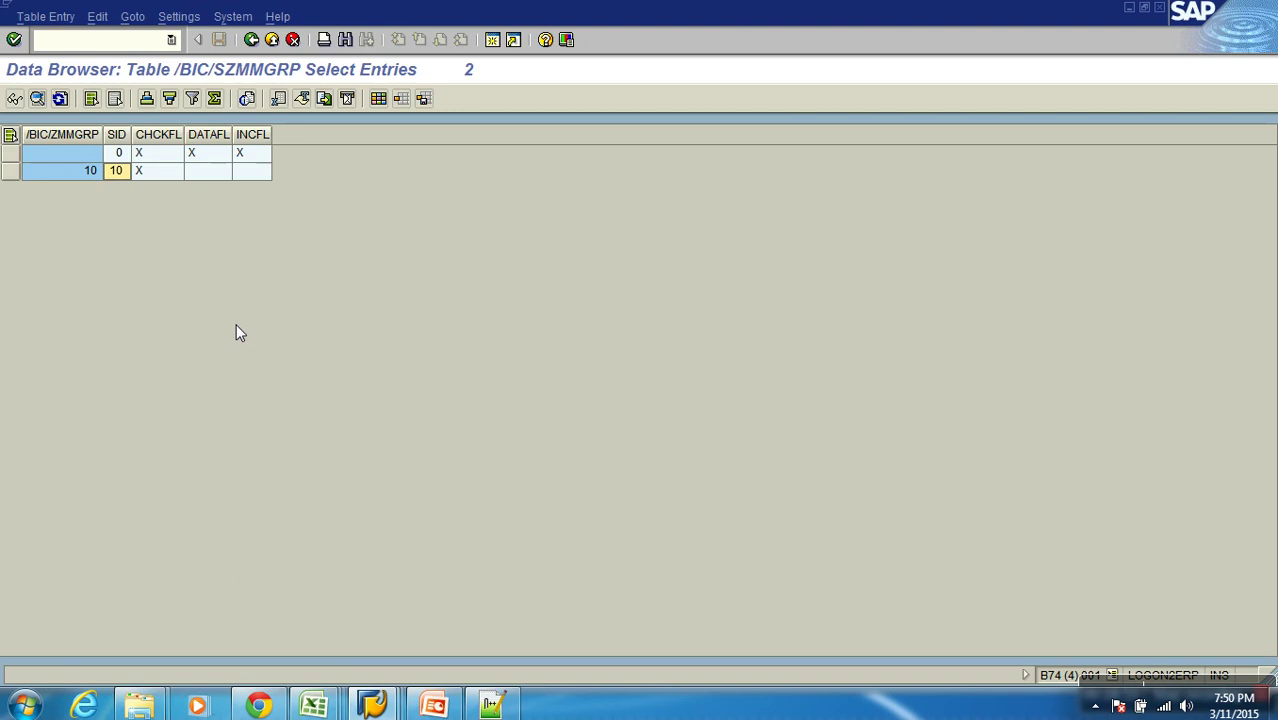
pyautogui.click(251, 39)
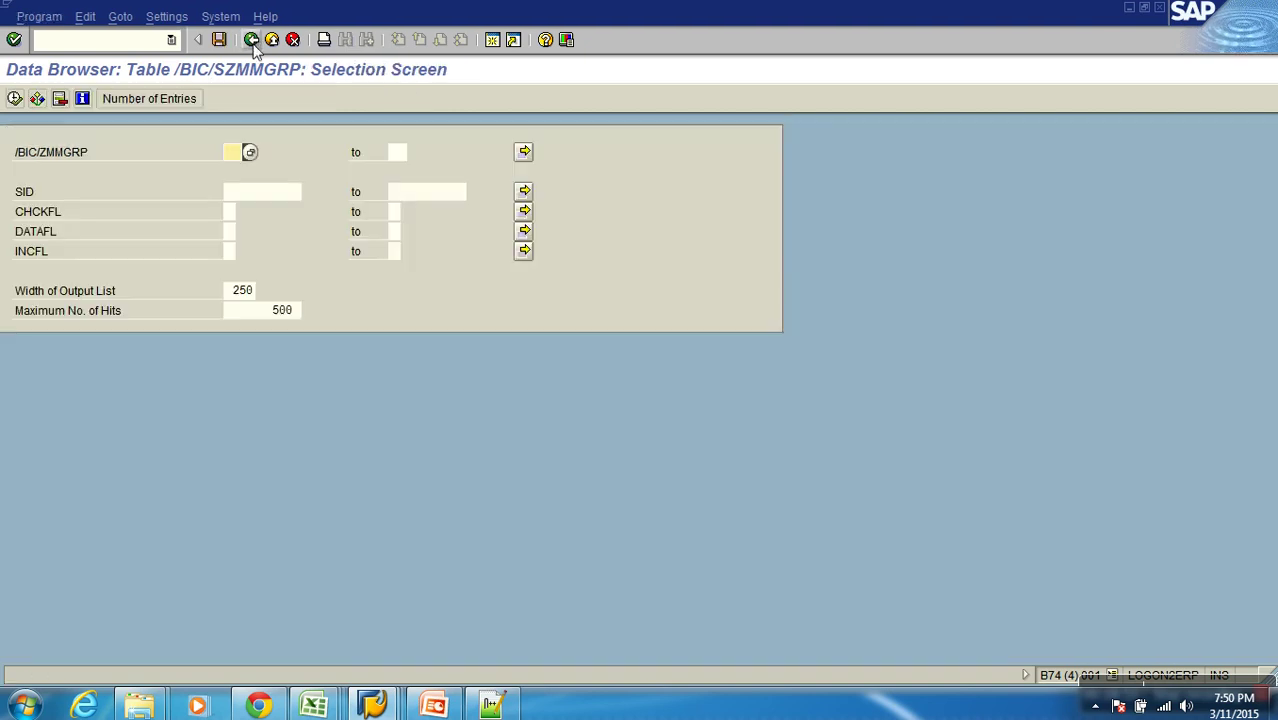
pyautogui.click(251, 39)
pyautogui.click(251, 39)
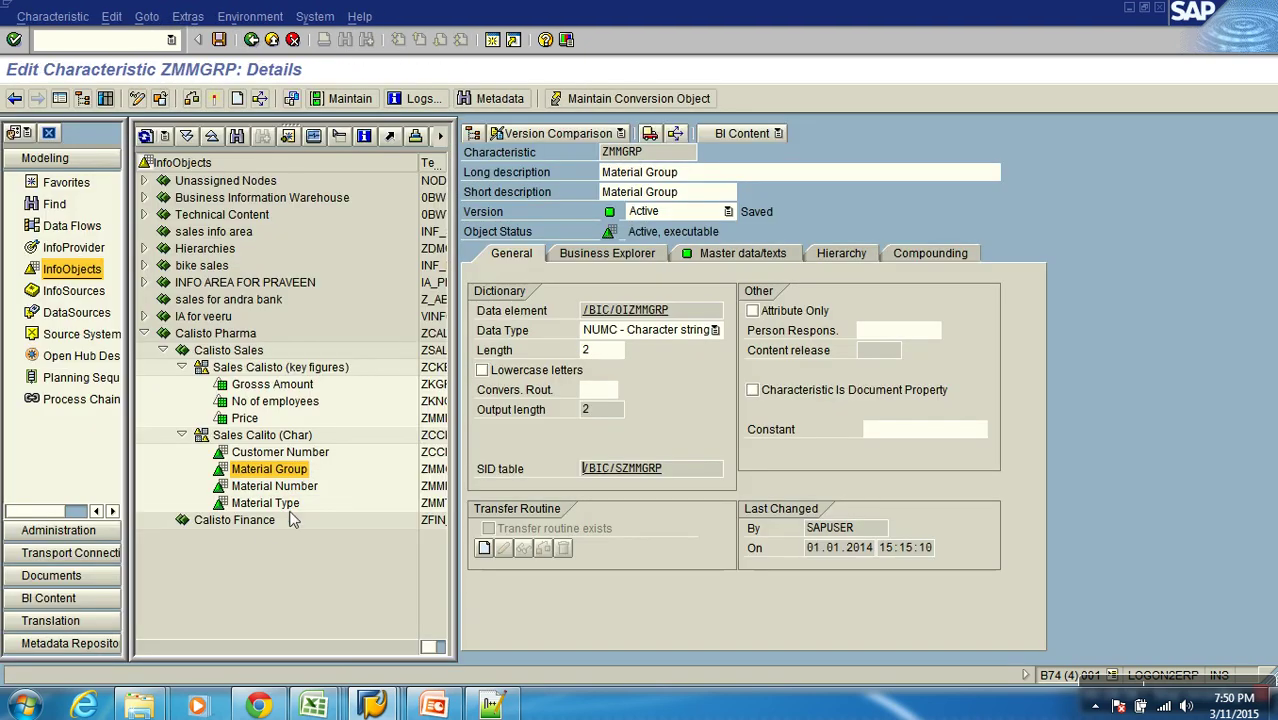
# Step: Set Material Group 20 for material M-102 in Material Number's master data, save it and return to the characteristic details
pyautogui.rightClick(294, 488)
pyautogui.click(333, 386)
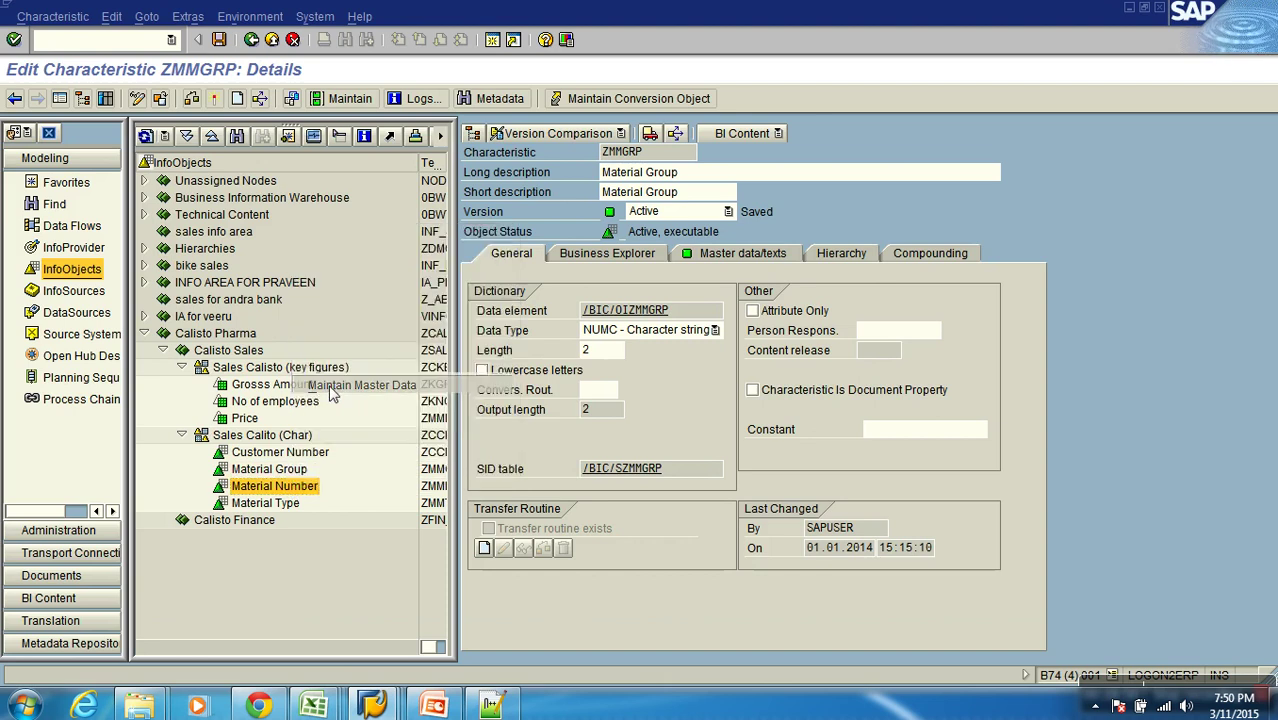
pyautogui.click(14, 97)
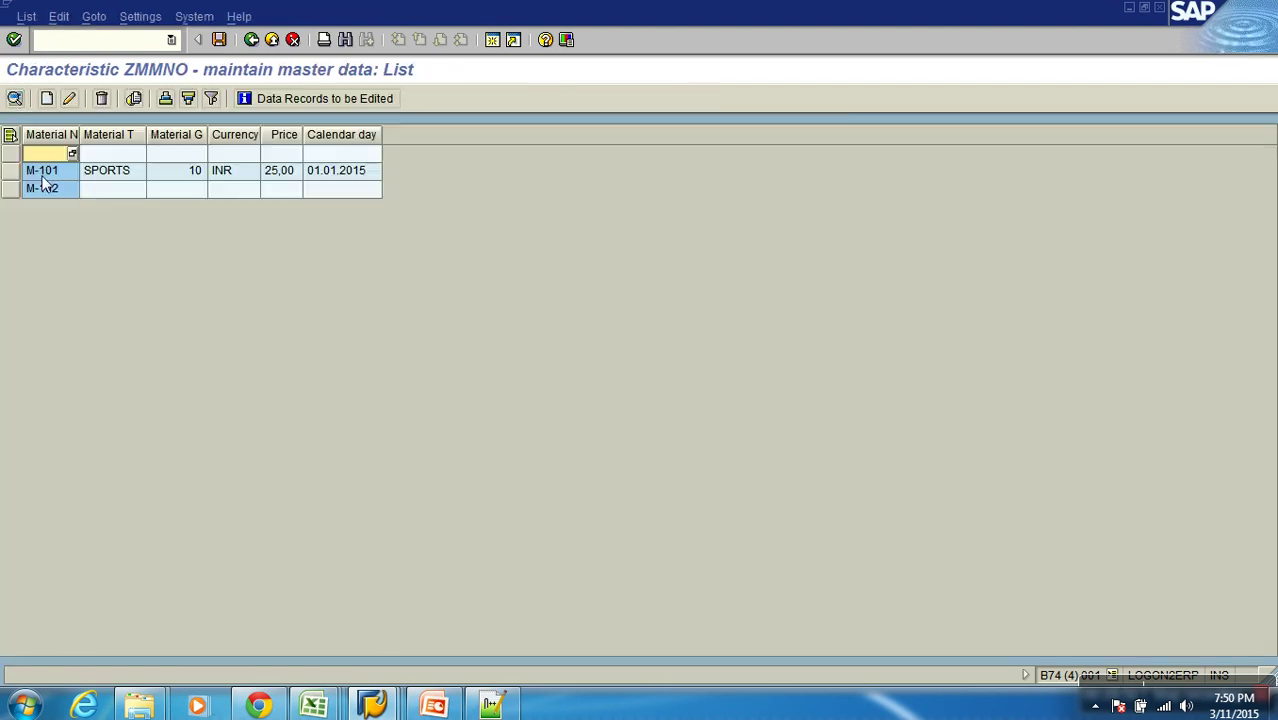
pyautogui.click(40, 190)
pyautogui.click(68, 100)
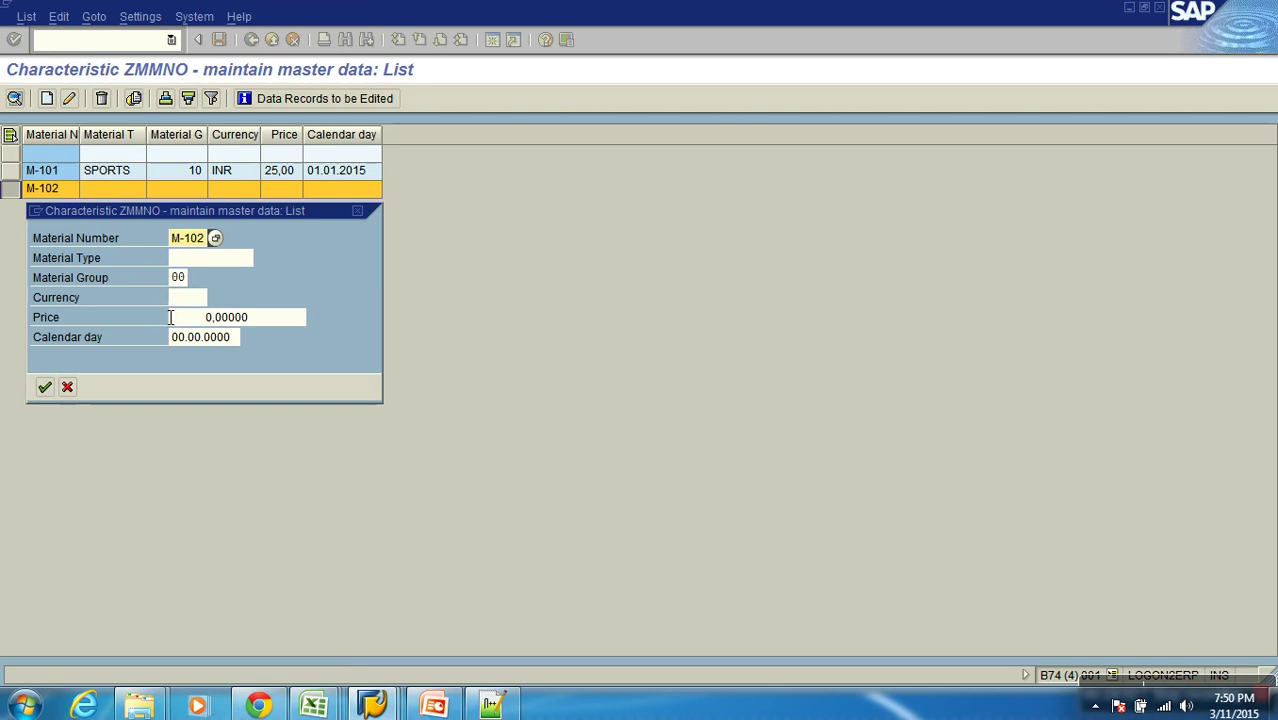
pyautogui.click(175, 278)
pyautogui.write('20')
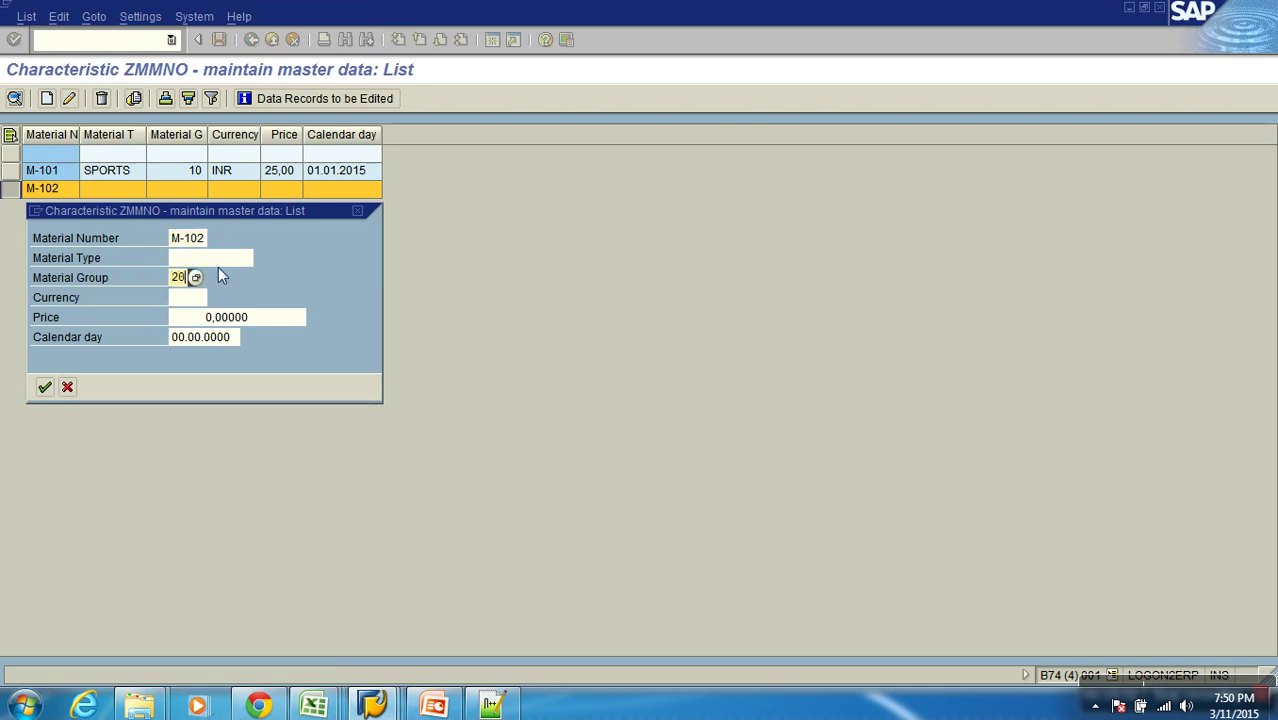
pyautogui.press('Return')
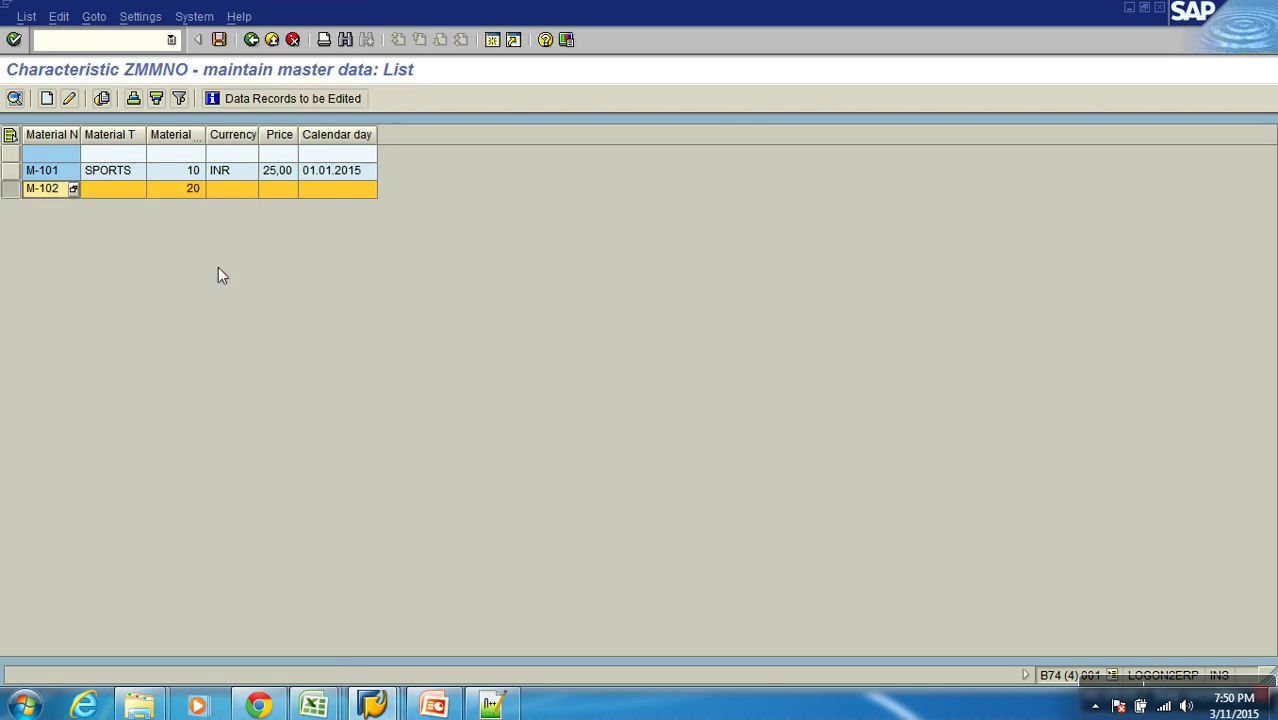
pyautogui.click(219, 40)
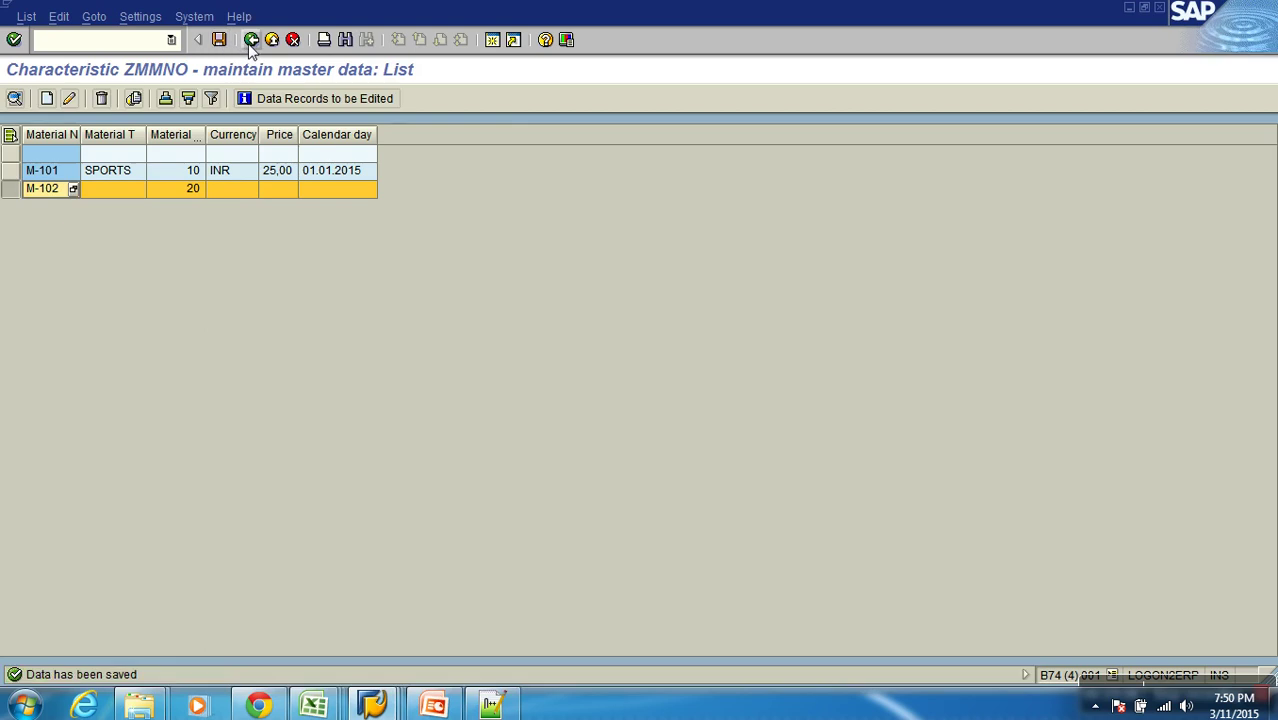
pyautogui.click(251, 41)
pyautogui.click(251, 41)
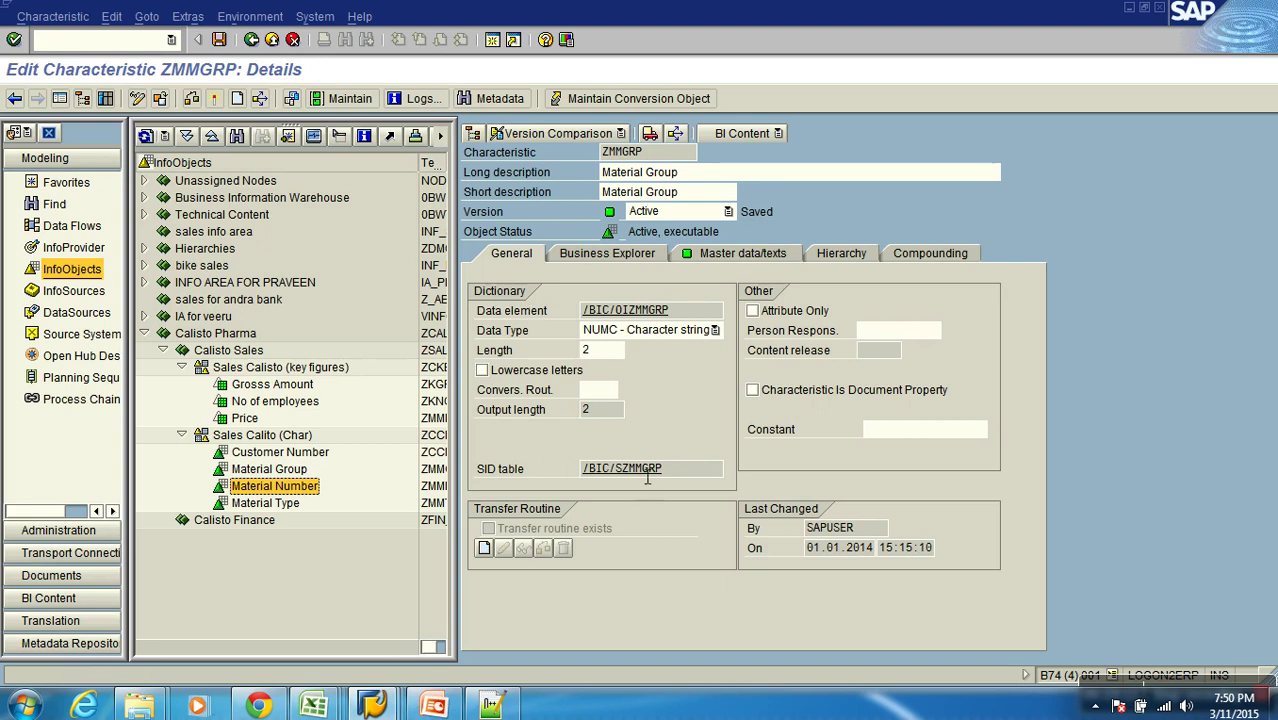
# Step: Display Material Group's SID table entries in /BIC/SZMMGRP, examine the assigned SIDs and return to the InfoObjects overview
pyautogui.click(271, 40)
pyautogui.doubleClick(285, 472)
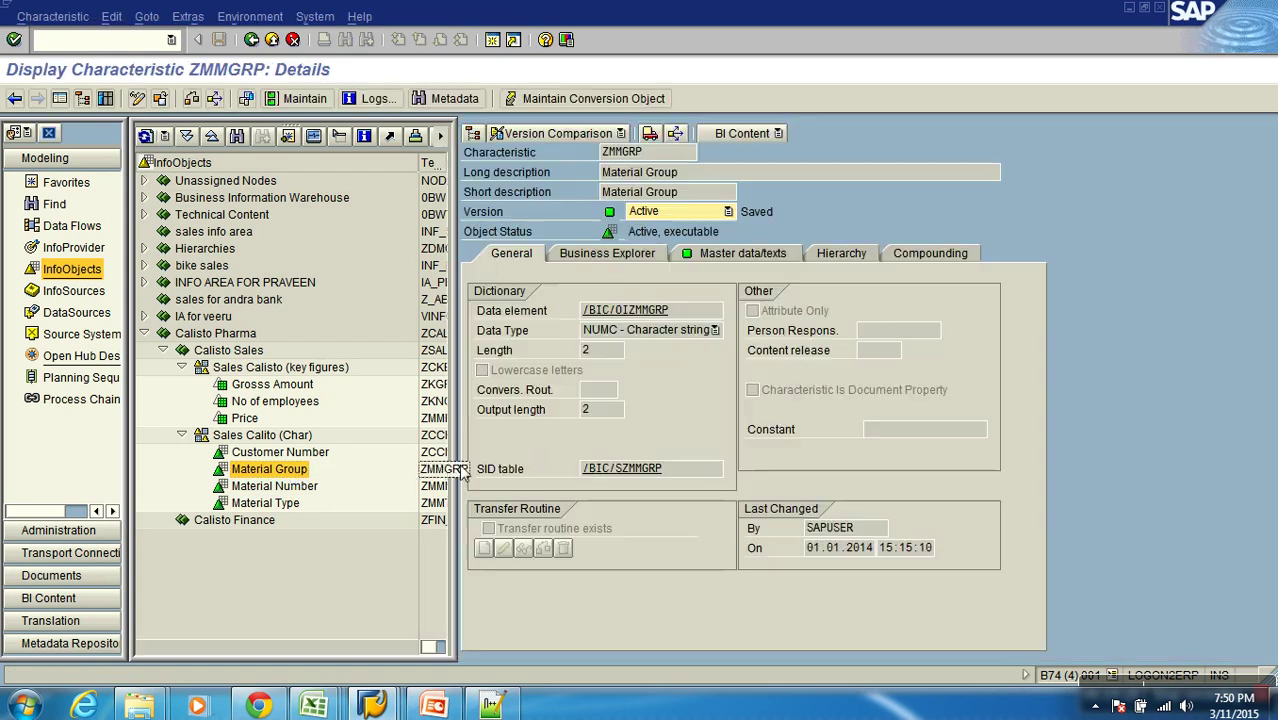
pyautogui.doubleClick(629, 470)
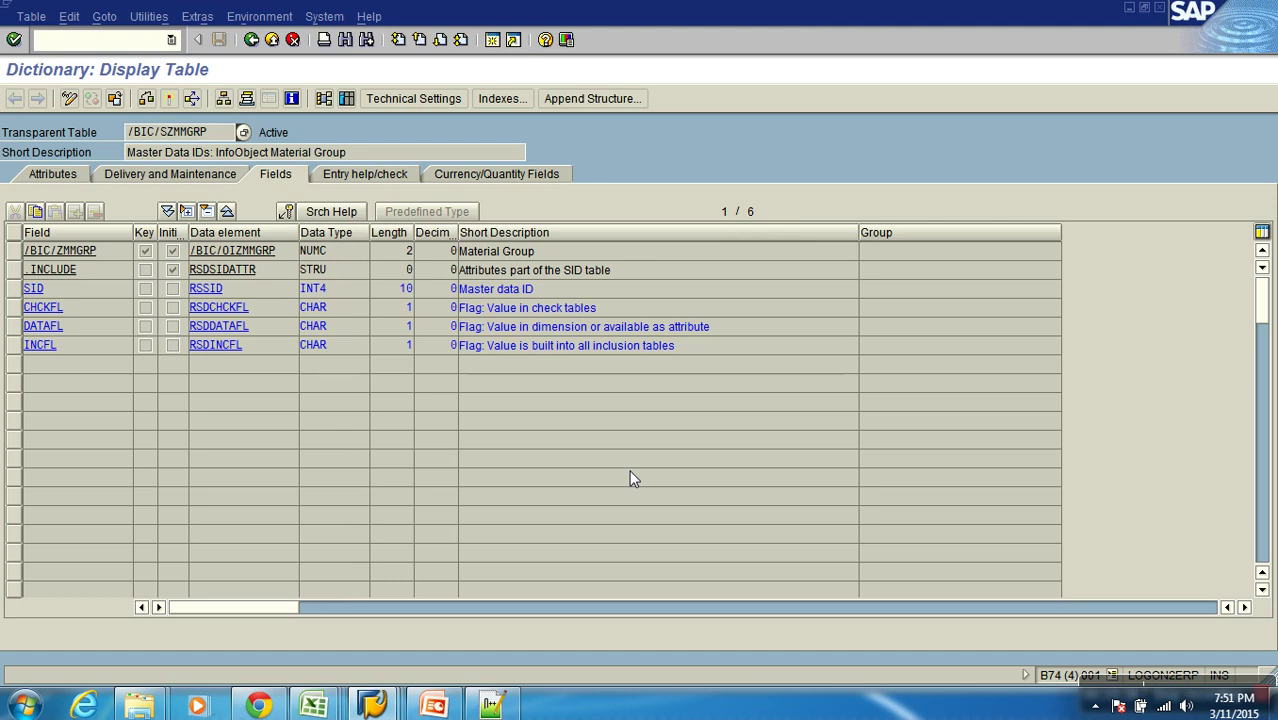
pyautogui.click(346, 97)
pyautogui.press('F8')
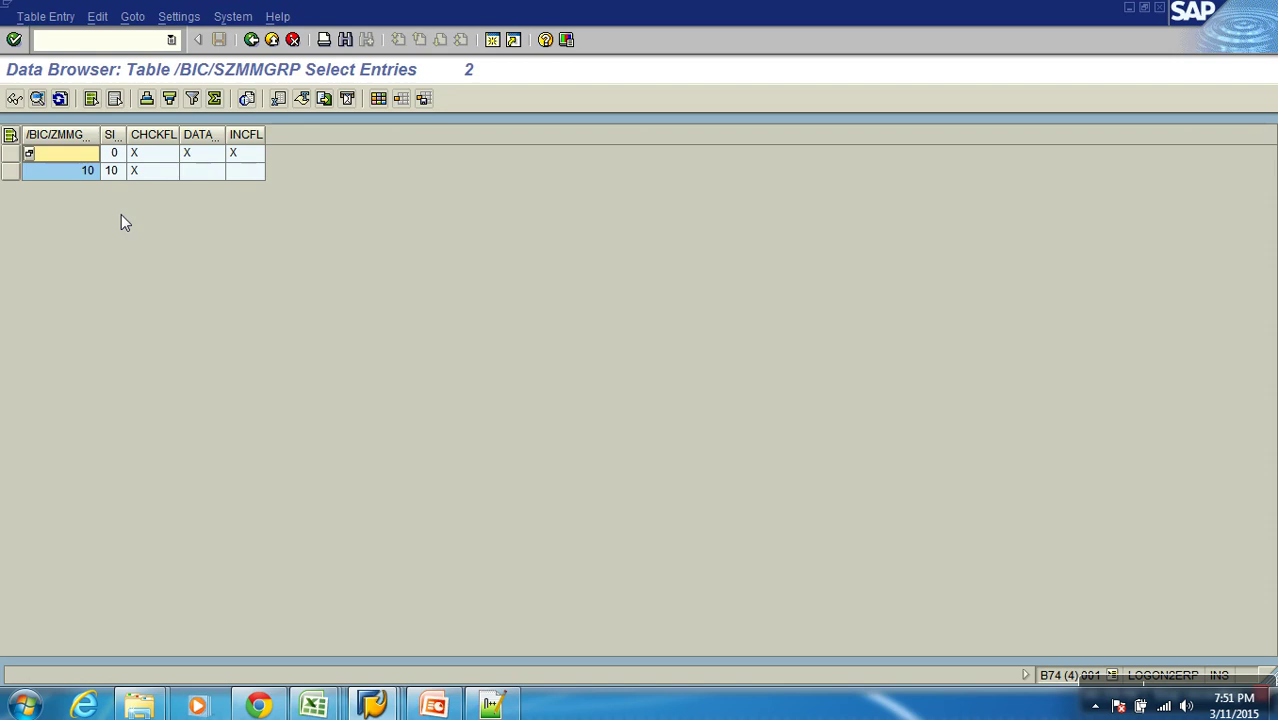
pyautogui.click(110, 171)
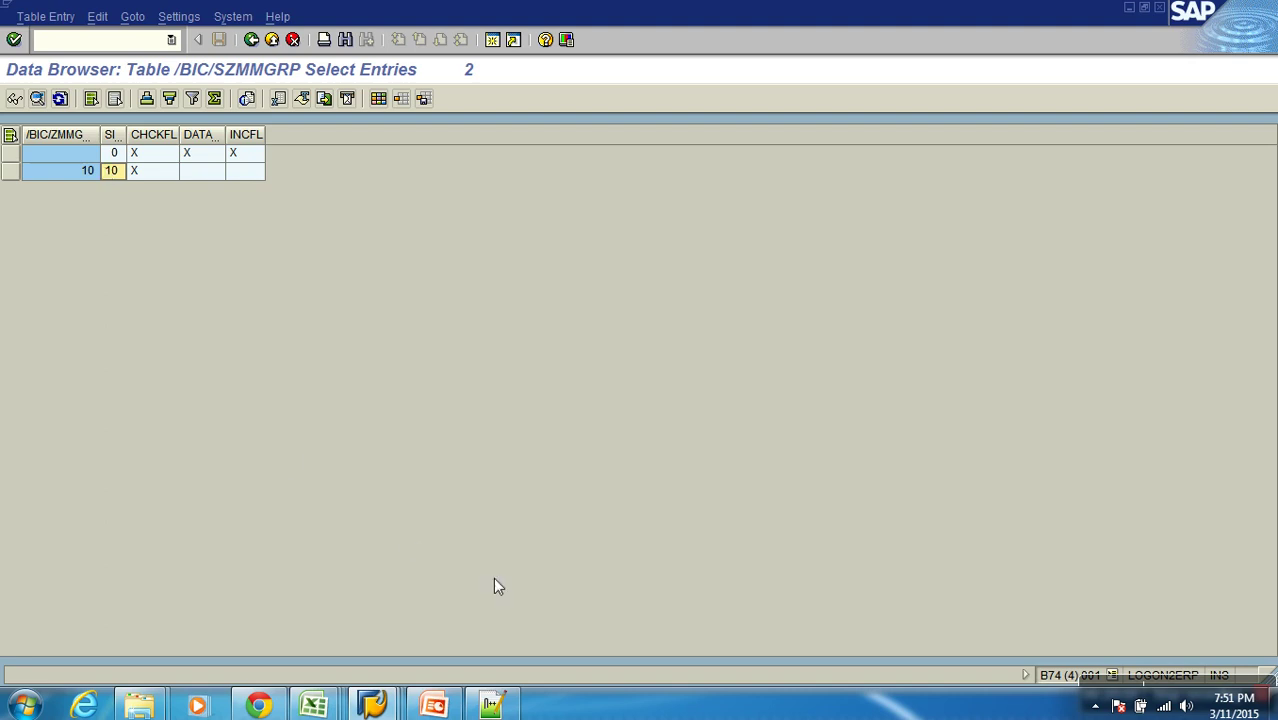
pyautogui.click(279, 42)
pyautogui.click(279, 42)
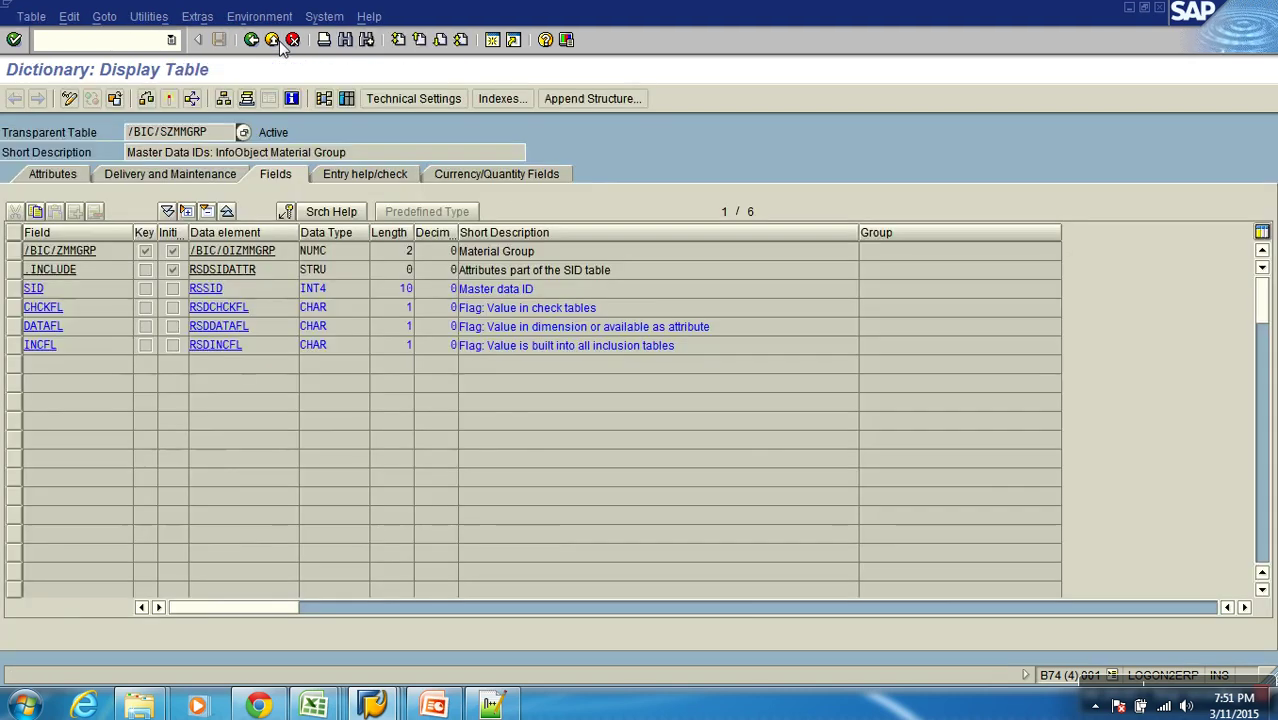
pyautogui.click(279, 42)
pyautogui.click(273, 43)
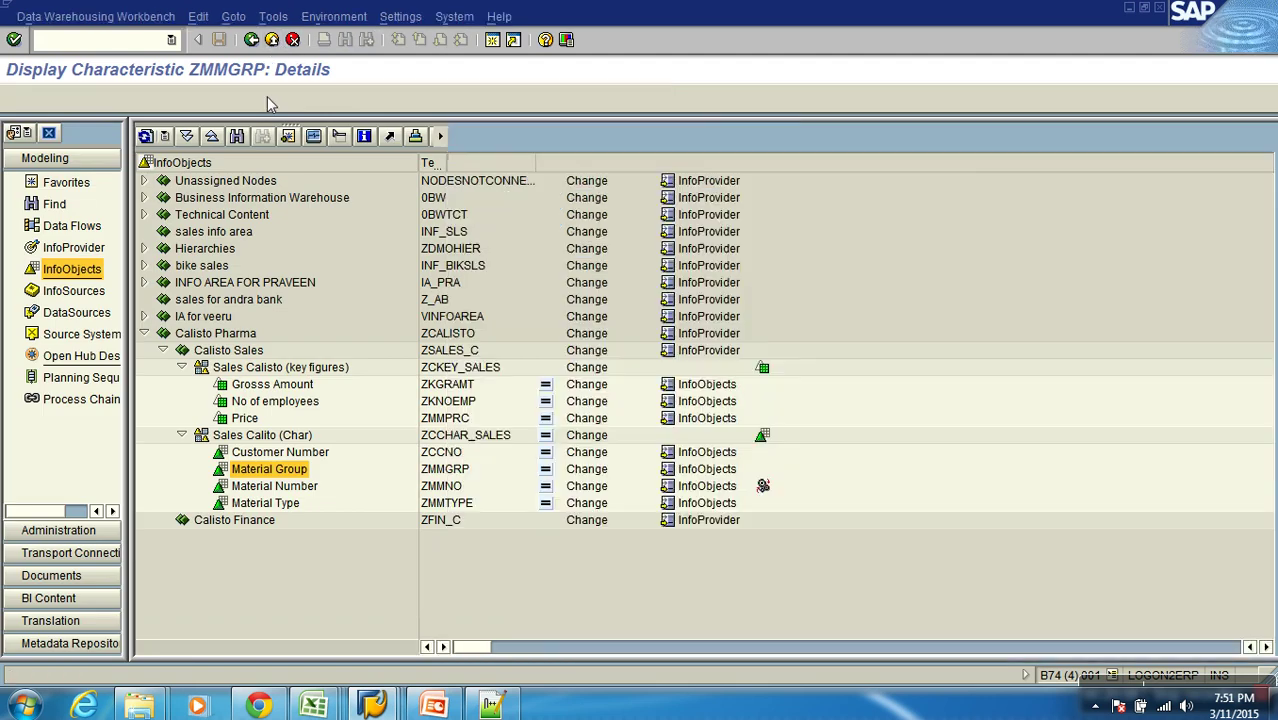
# Step: Open Material Number for change, enable it with hierarchies and activate the characteristic
pyautogui.click(296, 486)
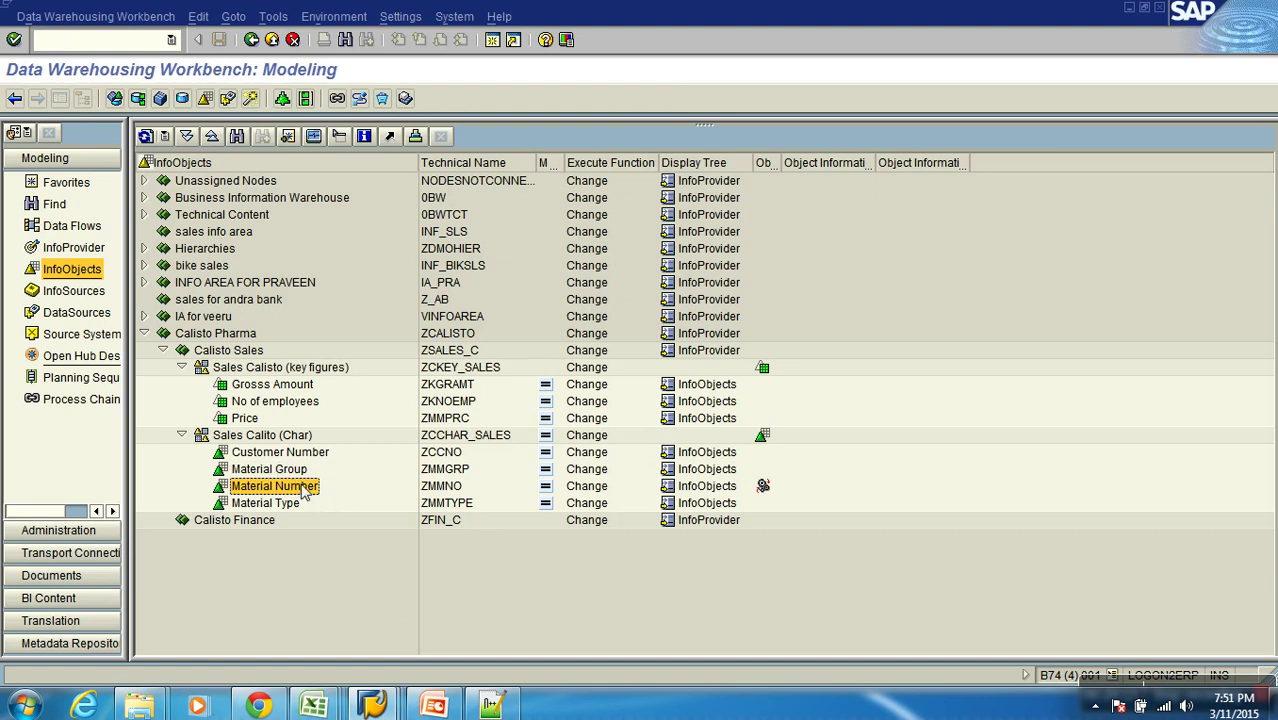
pyautogui.rightClick(303, 490)
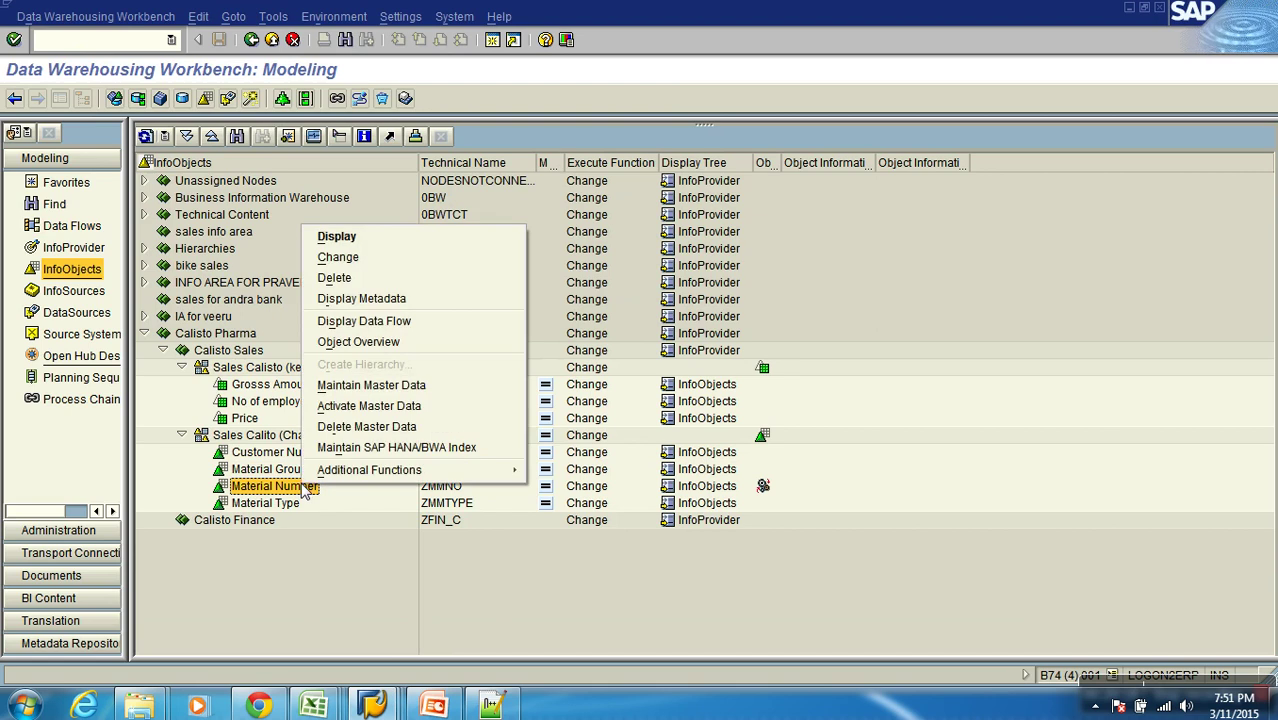
pyautogui.click(358, 255)
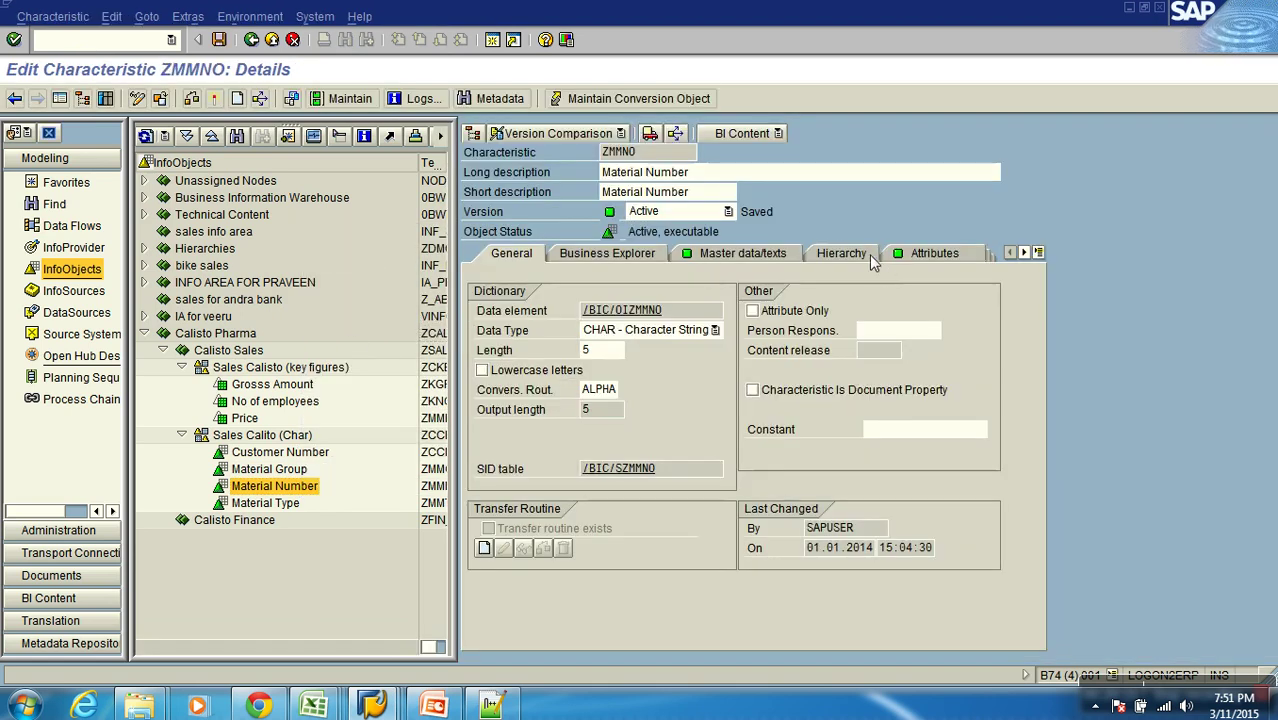
pyautogui.click(867, 253)
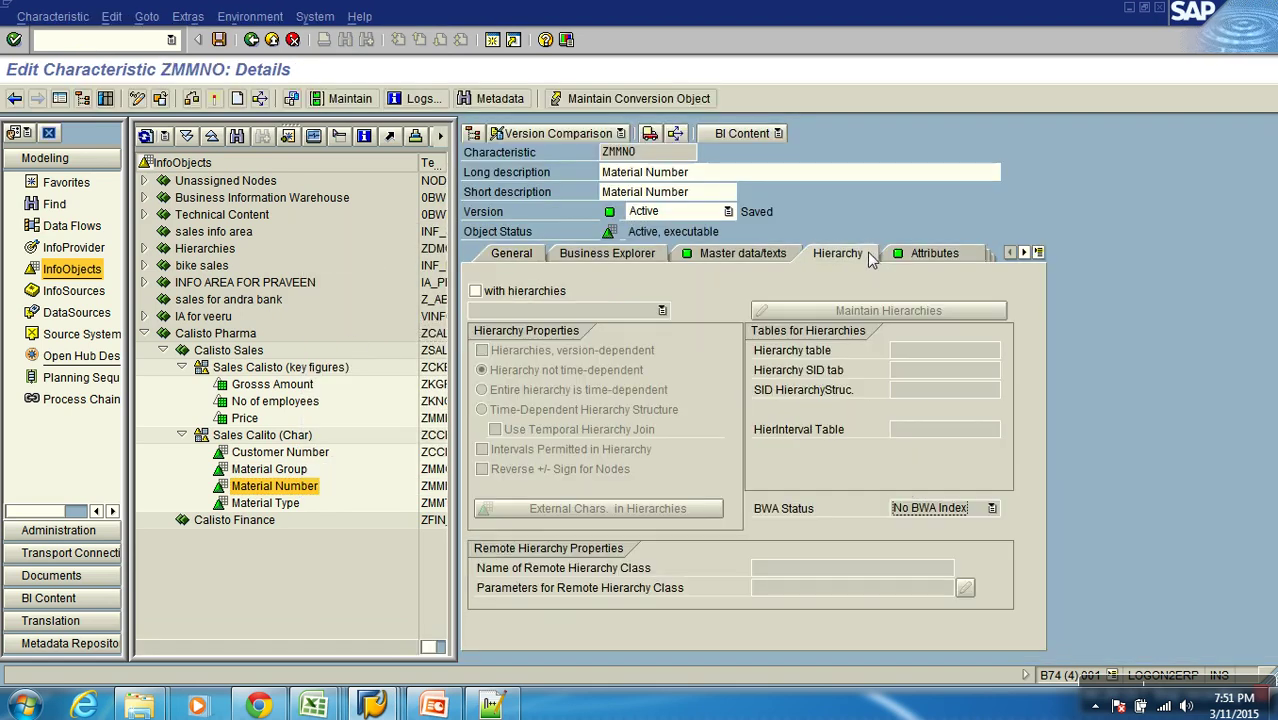
pyautogui.click(535, 290)
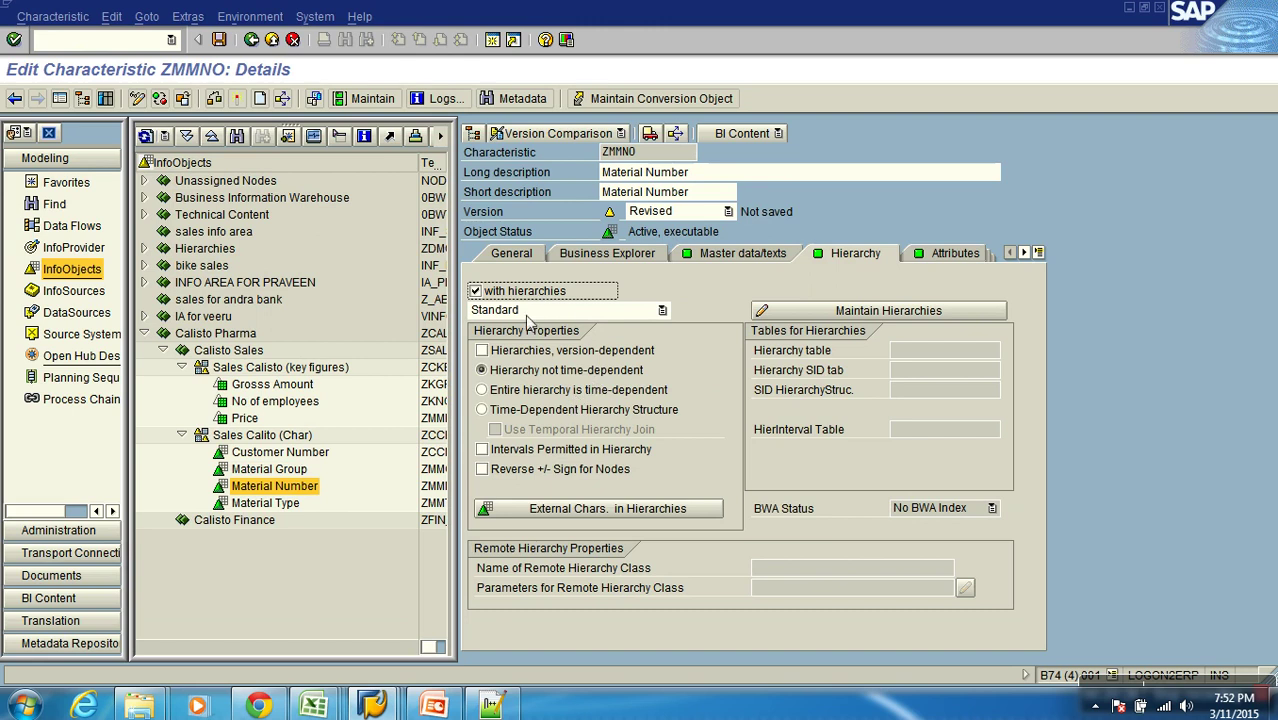
pyautogui.click(236, 98)
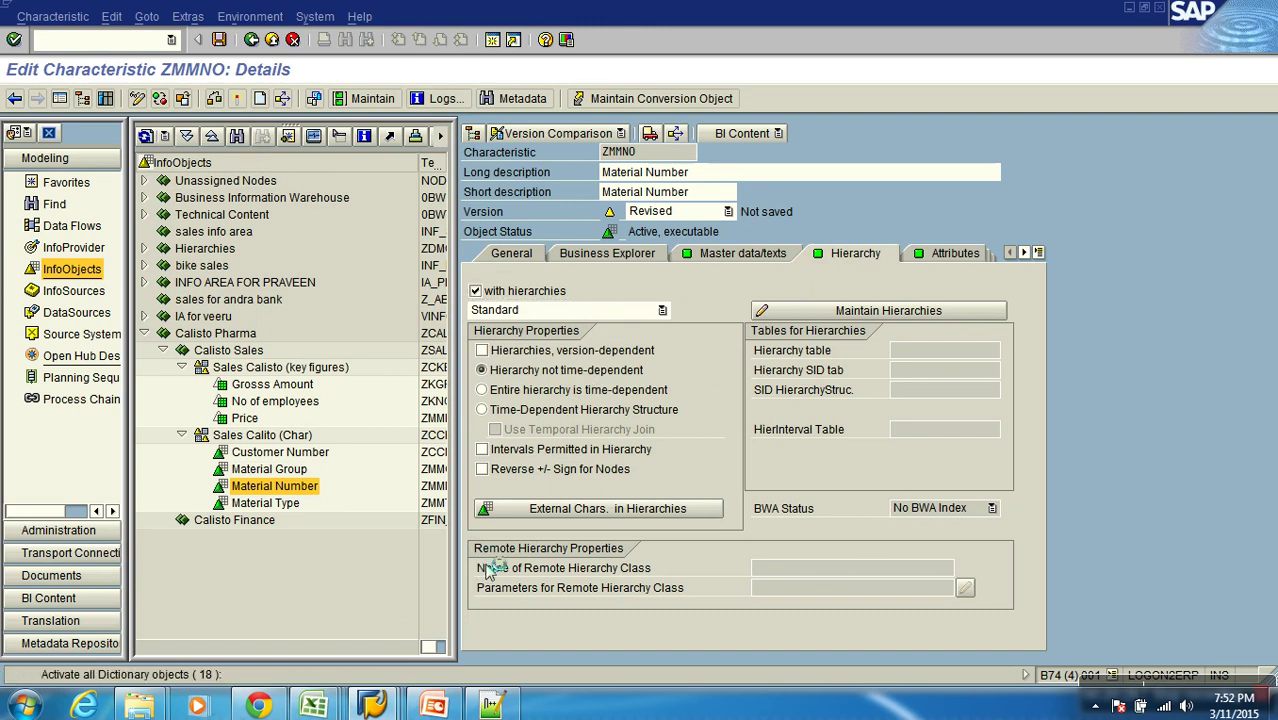
# Step: Create a hierarchy for Material Number named ztest001 with the short description testhier
pyautogui.click(885, 311)
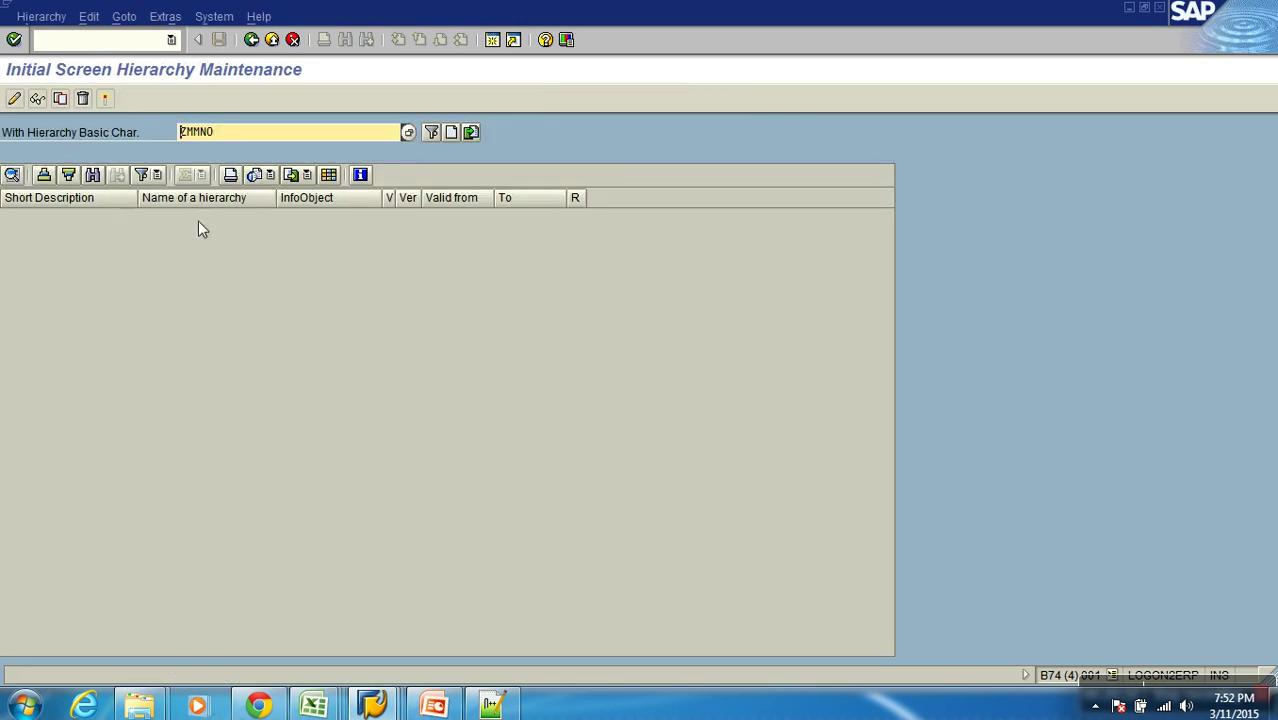
pyautogui.click(450, 133)
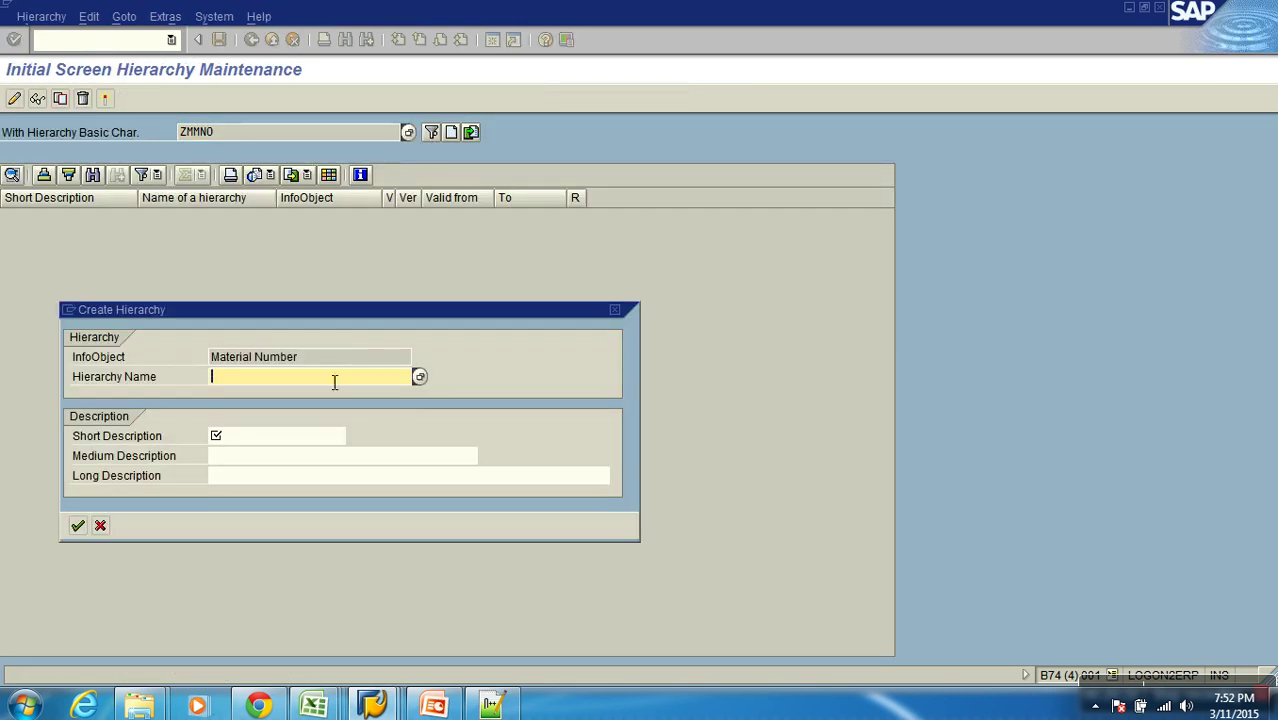
pyautogui.write('ztest00')
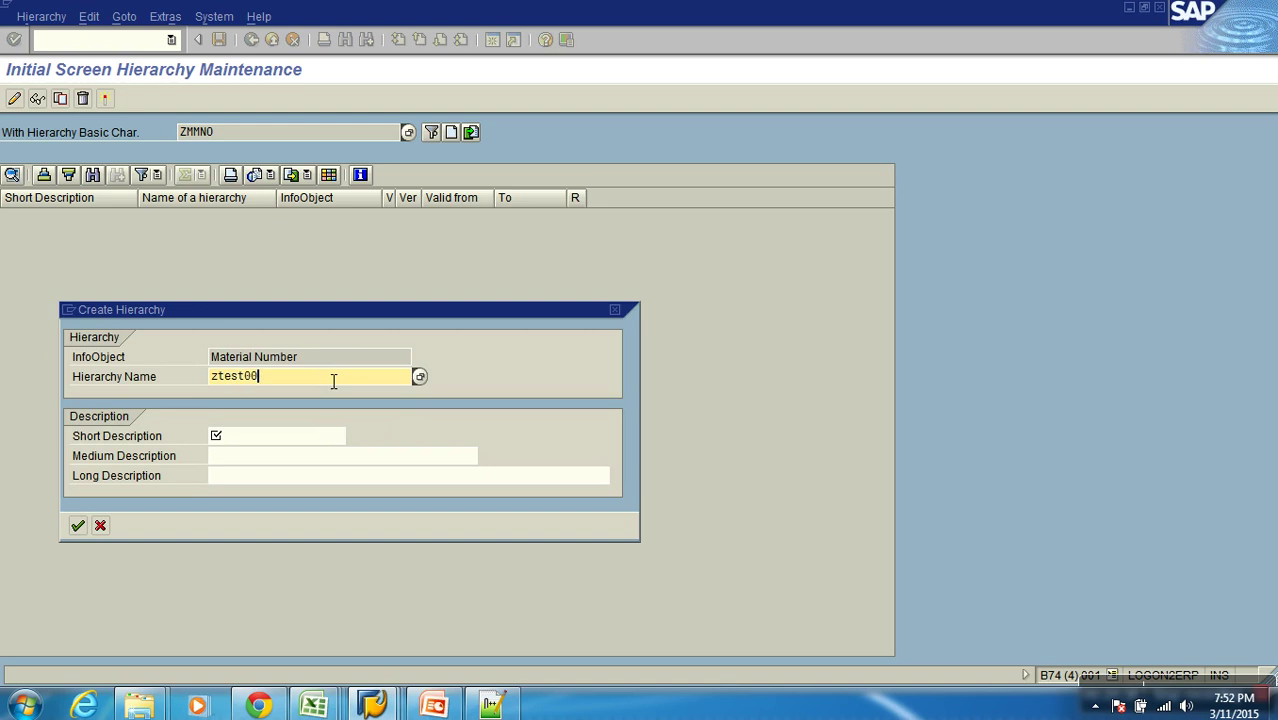
pyautogui.write('1')
pyautogui.press('Tab')
pyautogui.write('testhier')
pyautogui.press('Return')
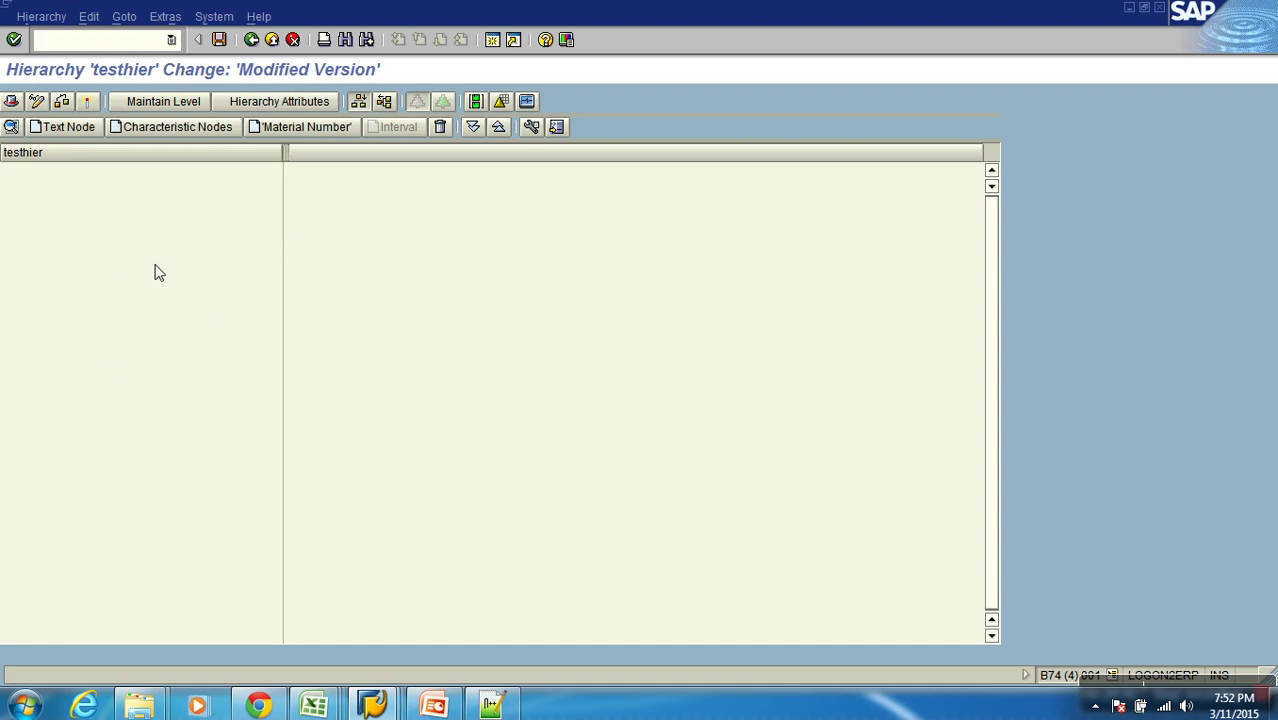
# Step: Add a text node named sports with the short description sports as the hierarchy's first node
pyautogui.click(64, 127)
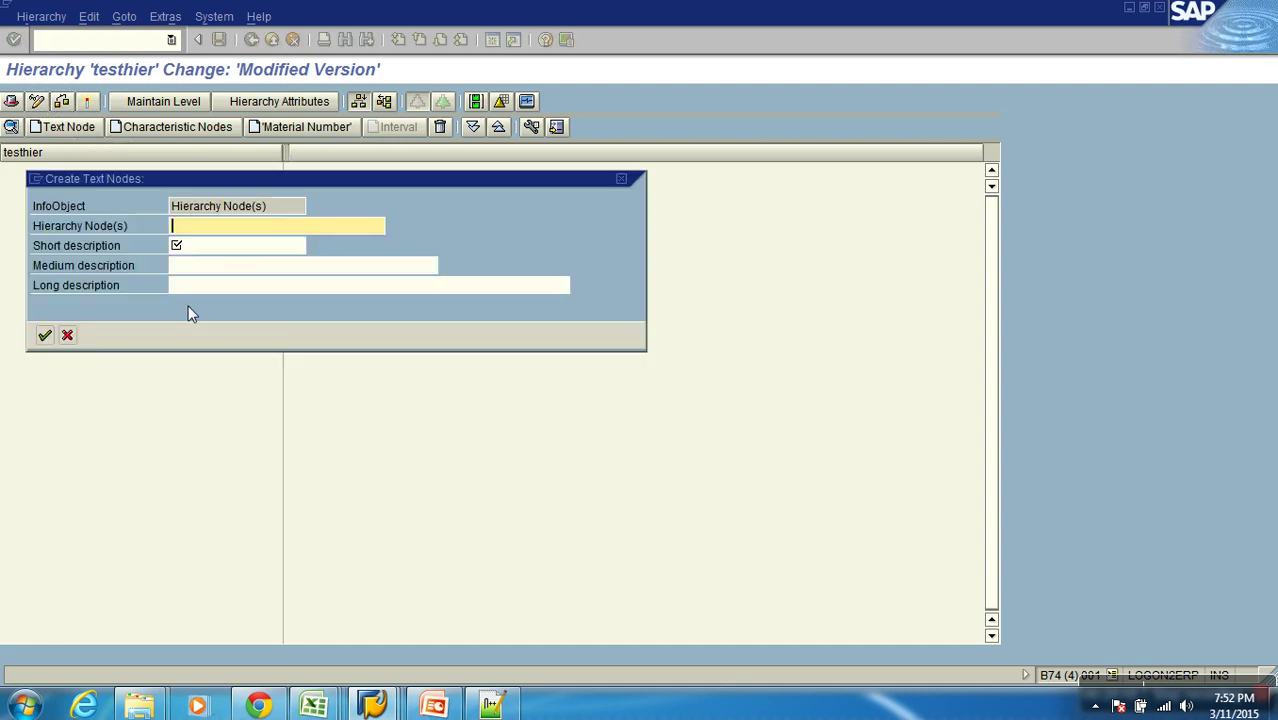
pyautogui.write('sporrs')
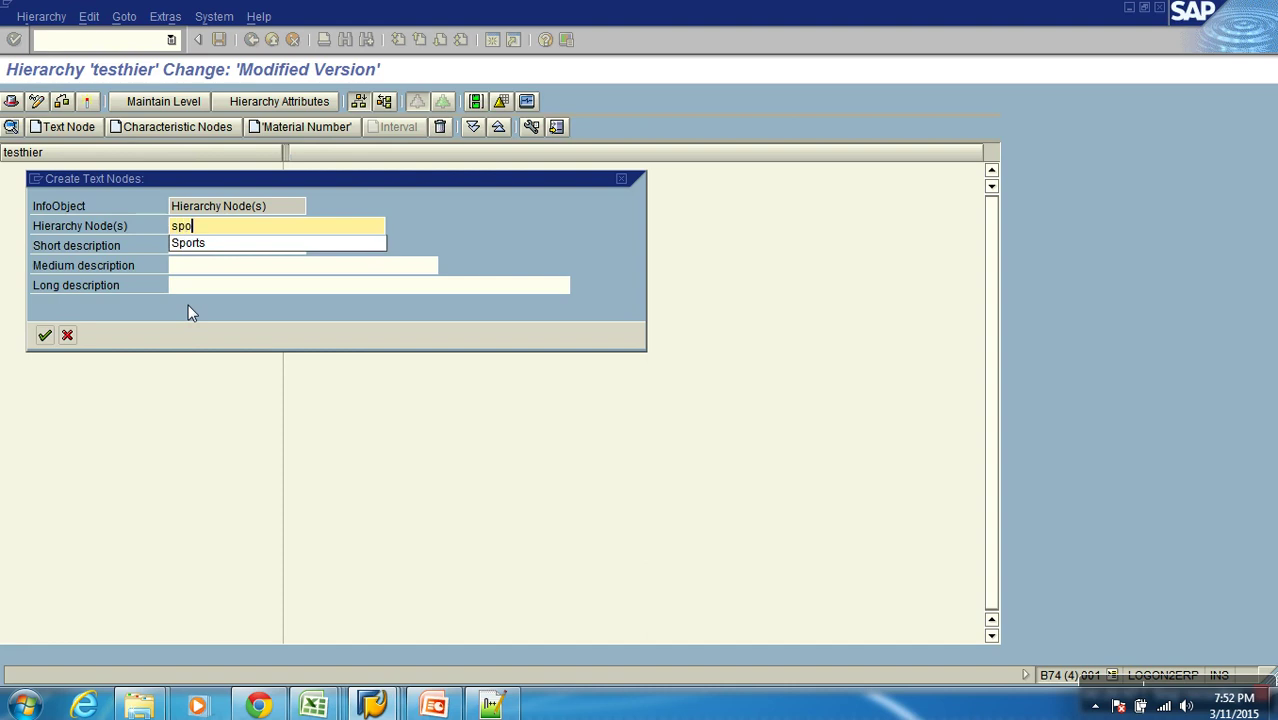
pyautogui.press('BackSpace')
pyautogui.press('BackSpace')
pyautogui.write('ts')
pyautogui.press('Down')
pyautogui.press('Return')
pyautogui.press('Tab')
pyautogui.write('sports')
pyautogui.press('Return')
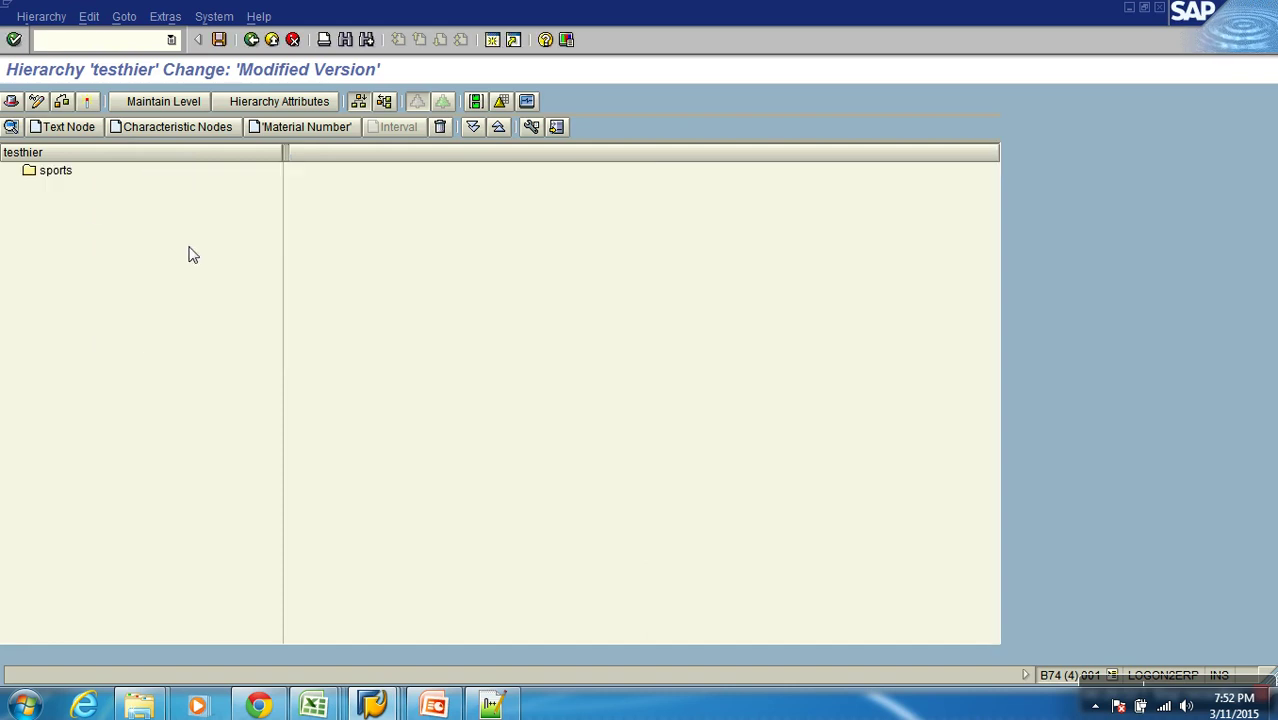
# Step: Add a text node named cricket with the short description Cricket under the sports node
pyautogui.click(66, 176)
pyautogui.click(70, 128)
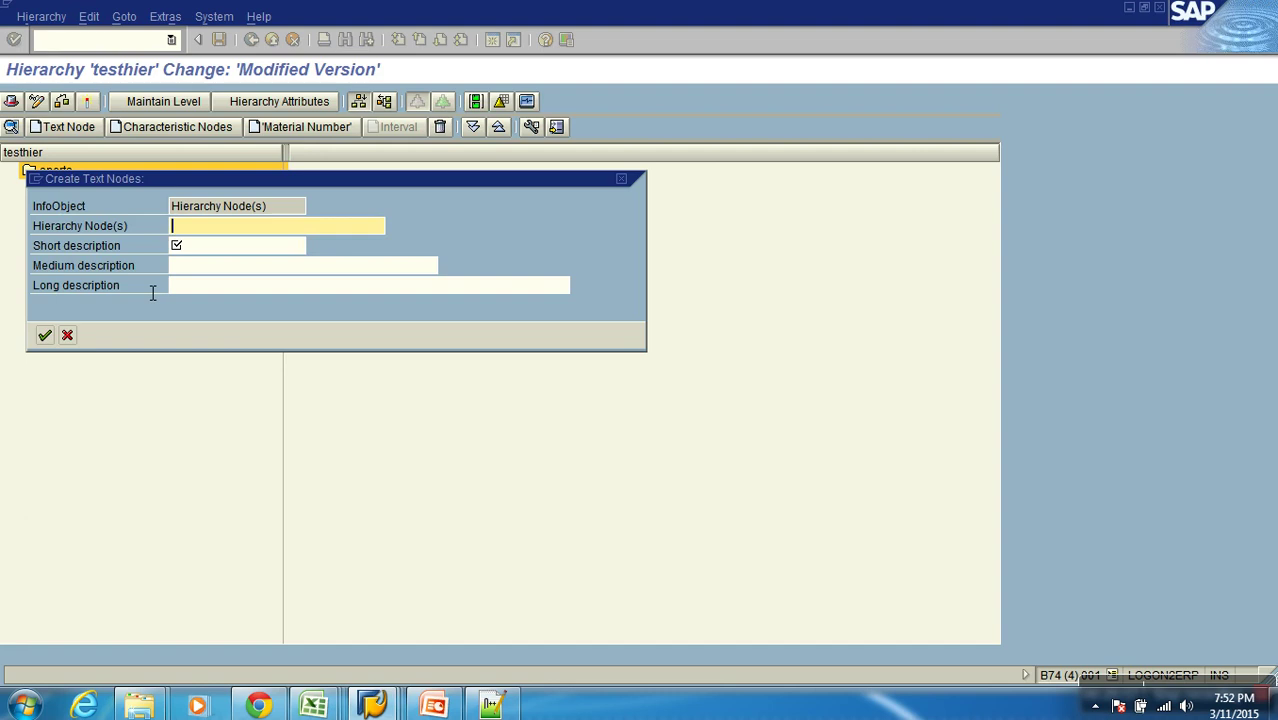
pyautogui.write('cricket')
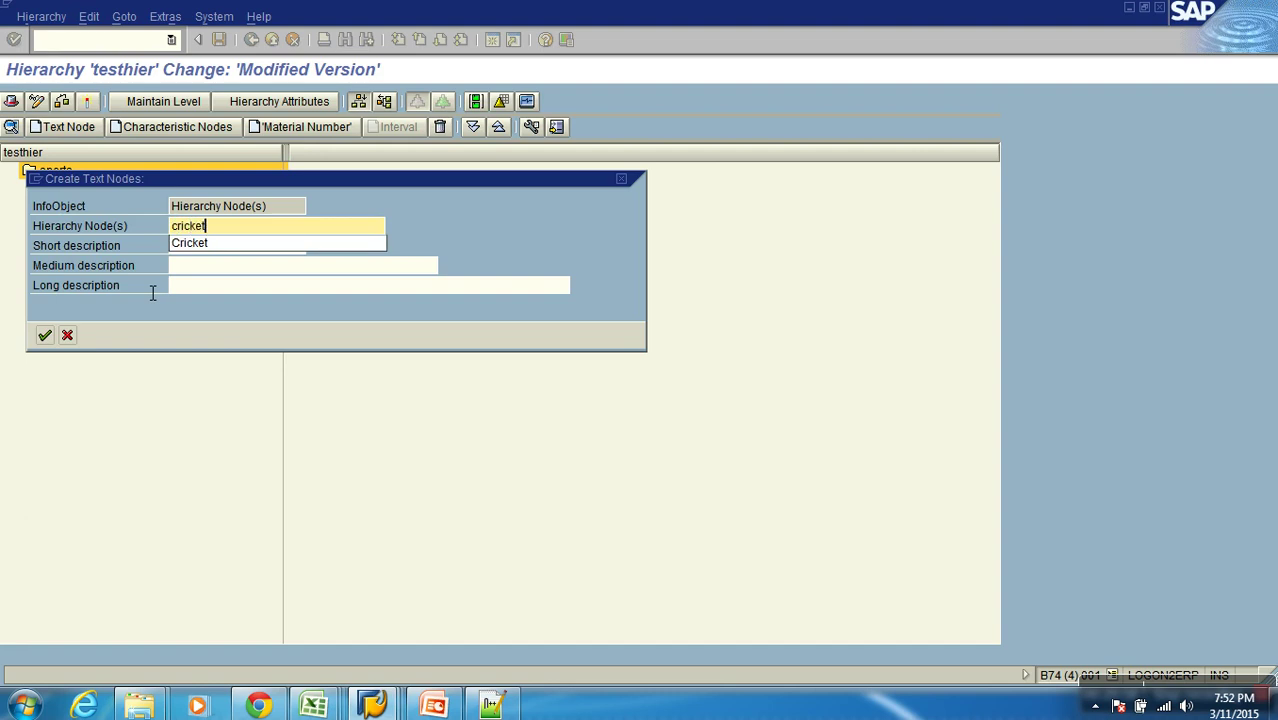
pyautogui.press('Tab')
pyautogui.write('Cricket')
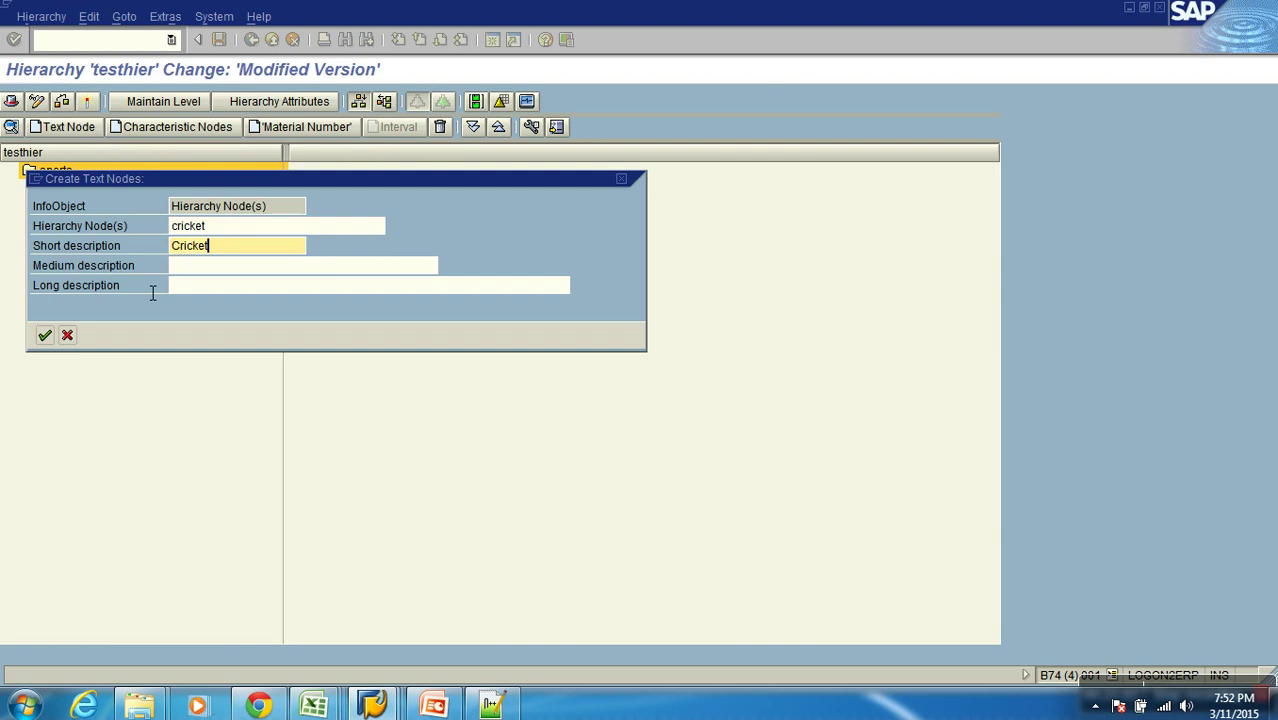
pyautogui.press('Return')
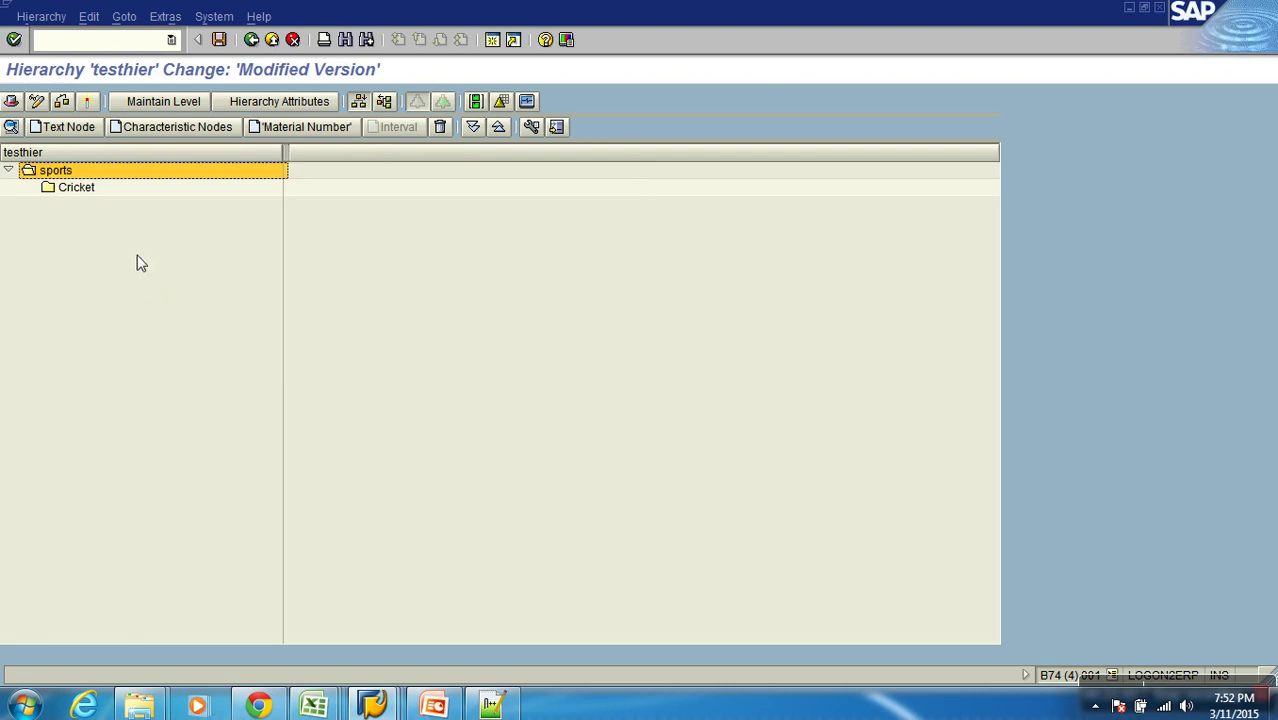
# Step: Add a text node named tennis with the short description tennis under the sports node
pyautogui.click(60, 127)
pyautogui.write('tennis')
pyautogui.press('Tab')
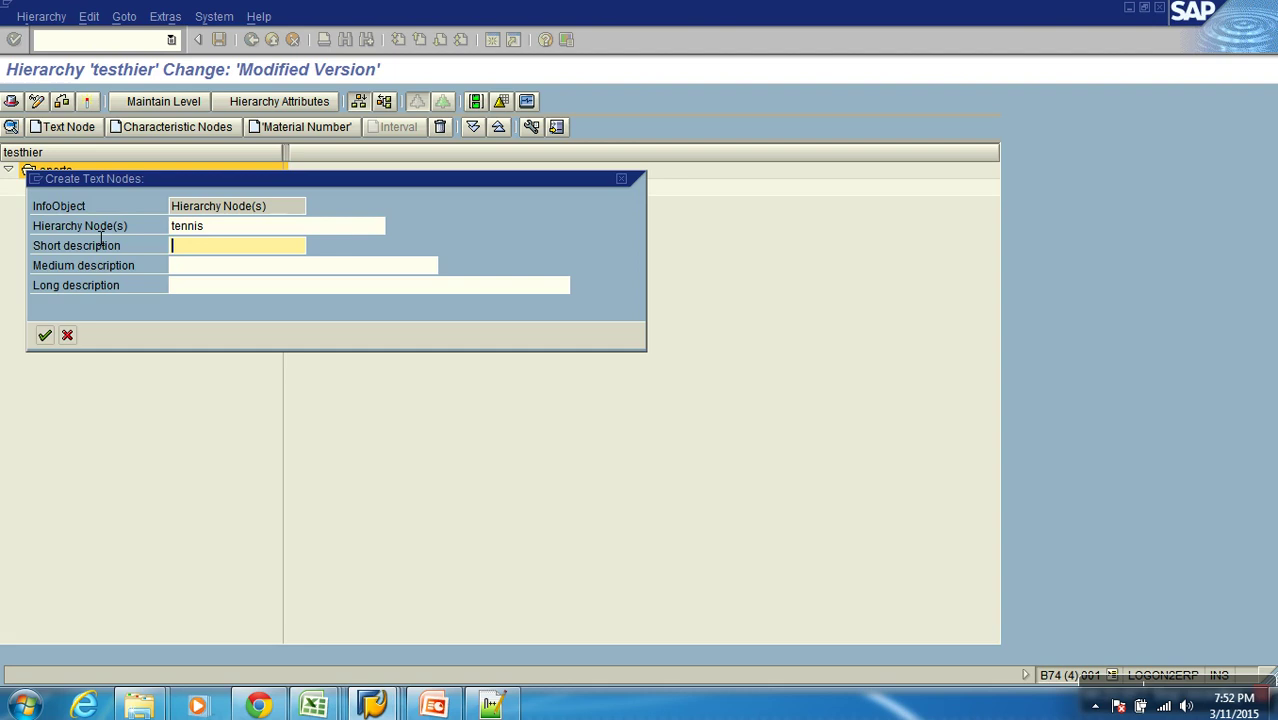
pyautogui.write('tennis')
pyautogui.press('Return')
# Step: Insert material number M-101 under the tennis node
pyautogui.click(89, 194)
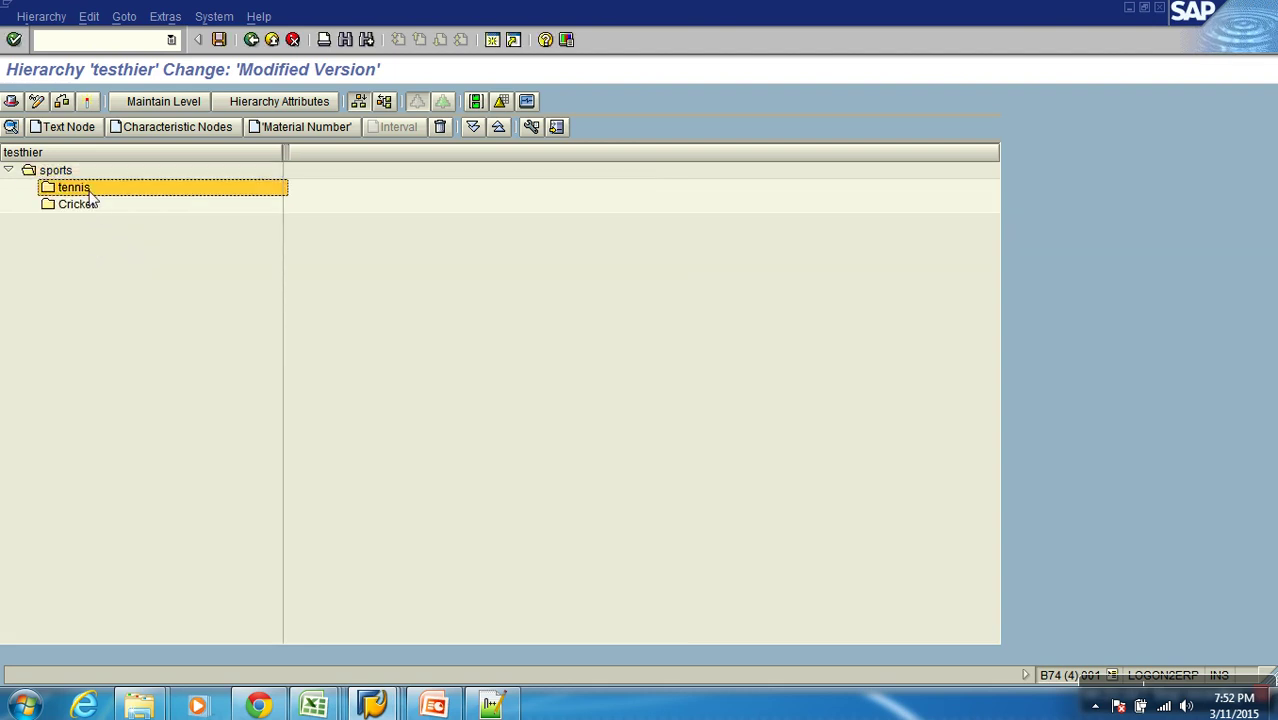
pyautogui.rightClick(91, 197)
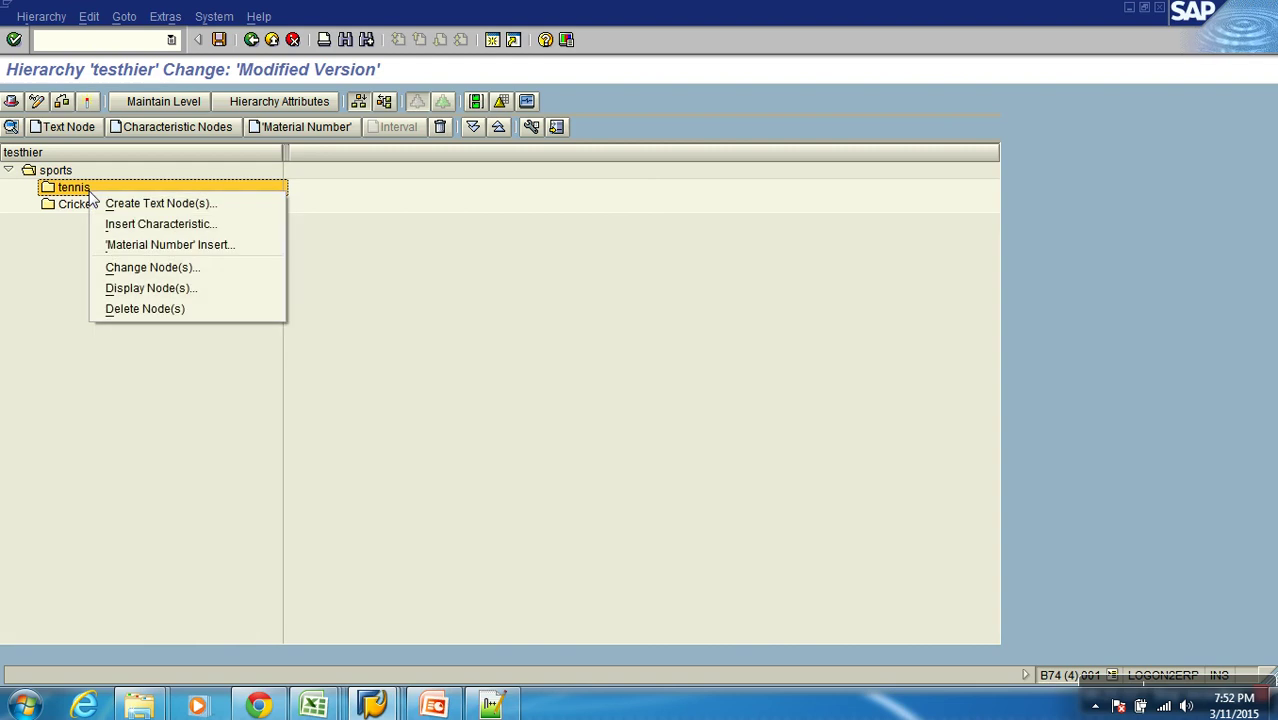
pyautogui.click(162, 246)
pyautogui.click(199, 220)
pyautogui.click(202, 335)
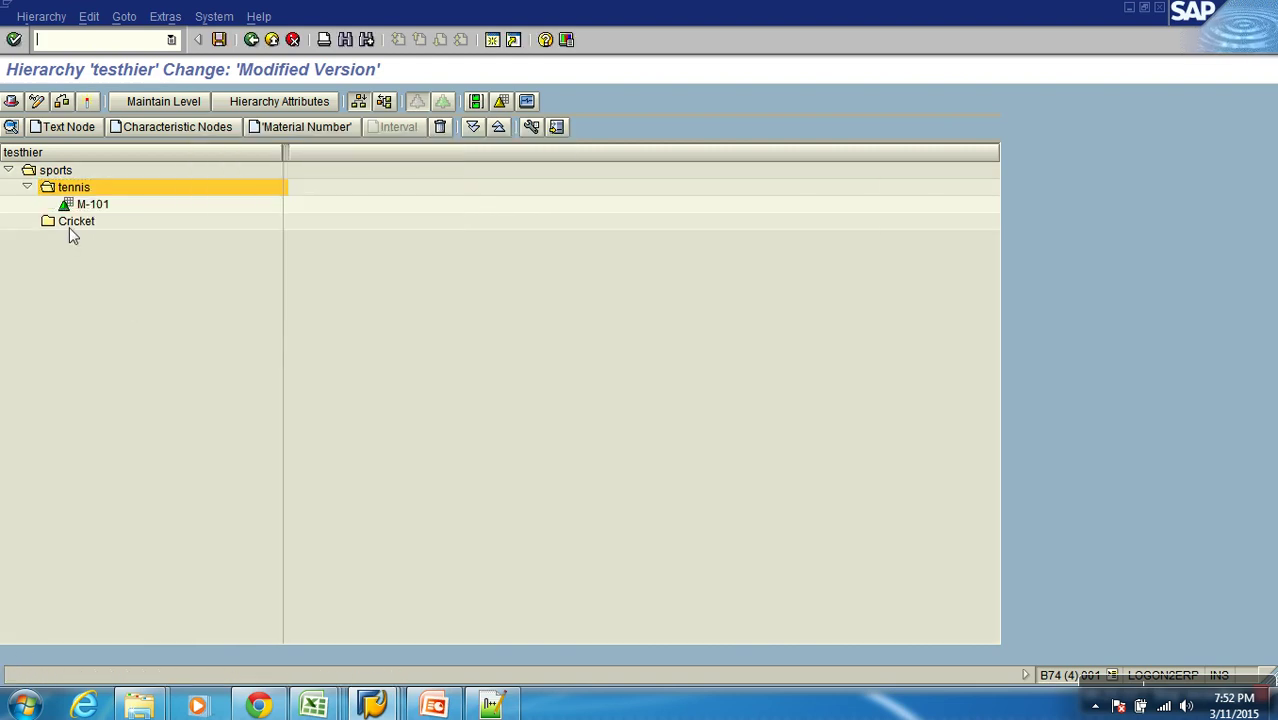
# Step: Insert material number M-102 under the Cricket node
pyautogui.rightClick(70, 228)
pyautogui.click(123, 280)
pyautogui.click(28, 273)
pyautogui.click(31, 374)
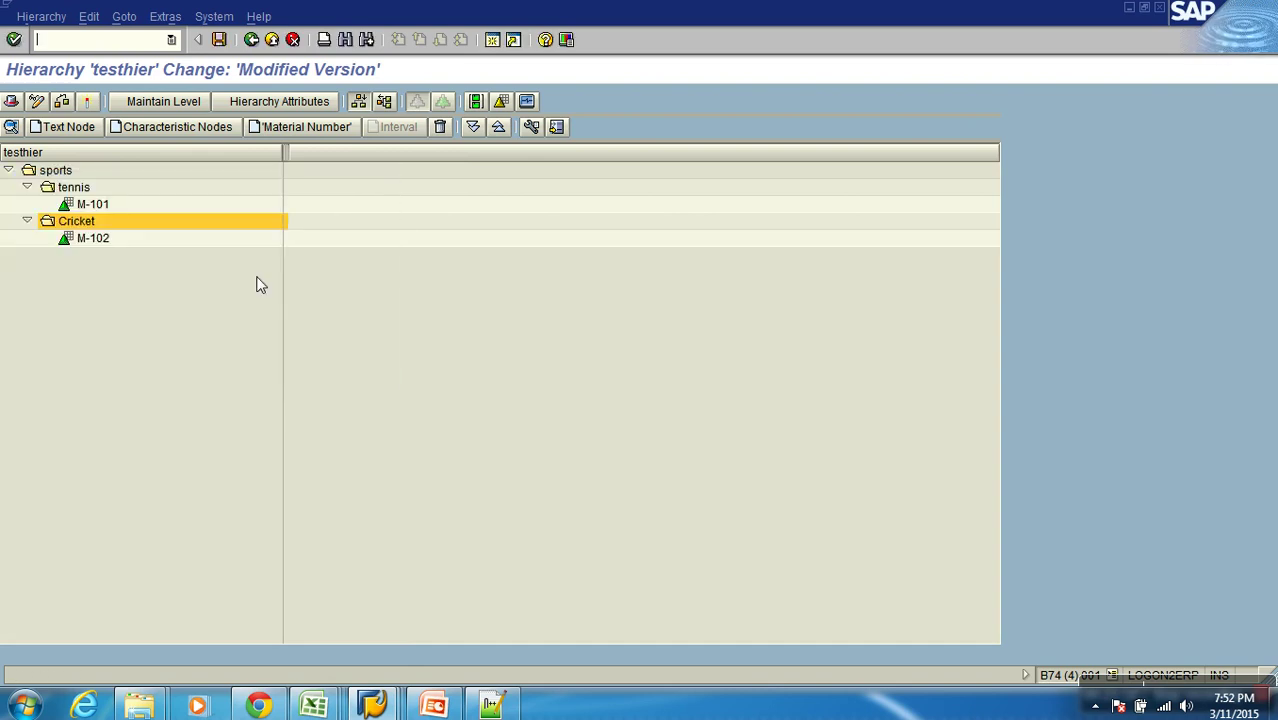
# Step: Activate the testhier hierarchy, return to the InfoObjects overview and refresh the tree
pyautogui.click(88, 104)
pyautogui.click(251, 42)
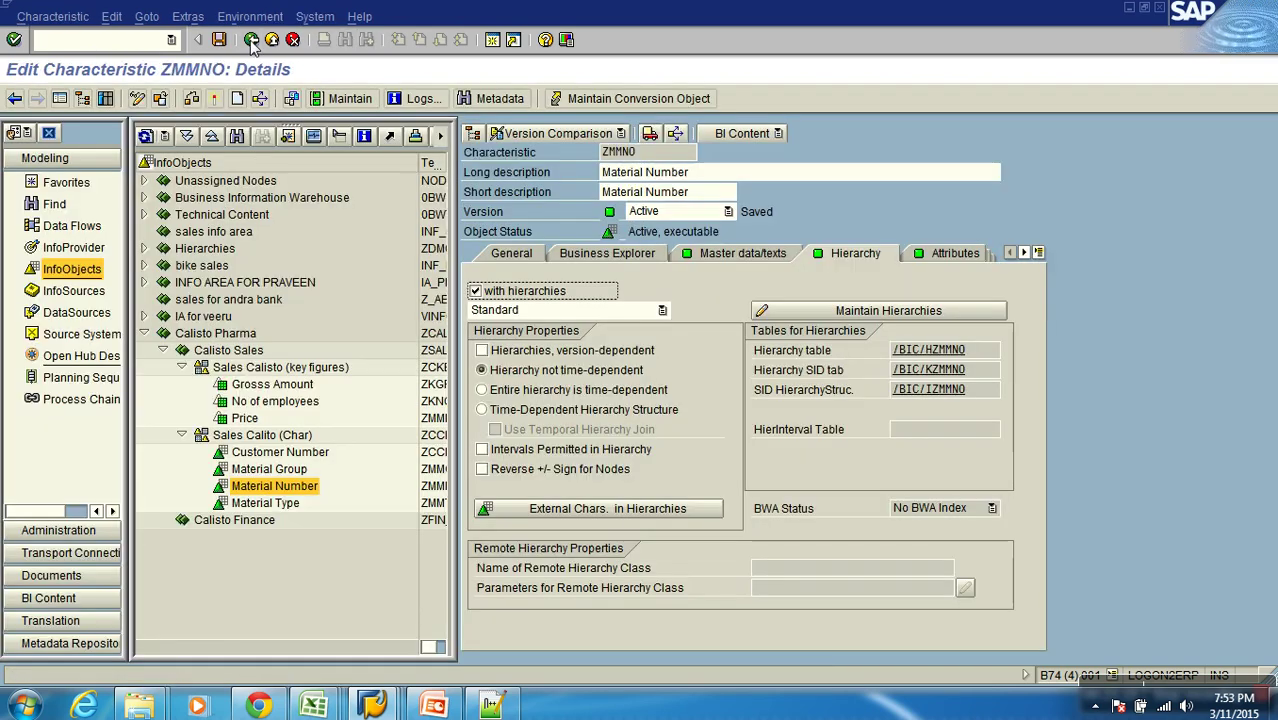
pyautogui.click(251, 42)
pyautogui.click(145, 137)
# Step: Display the testhier hierarchy listed under Material Number and examine its expanded tennis and Cricket nodes
pyautogui.click(203, 486)
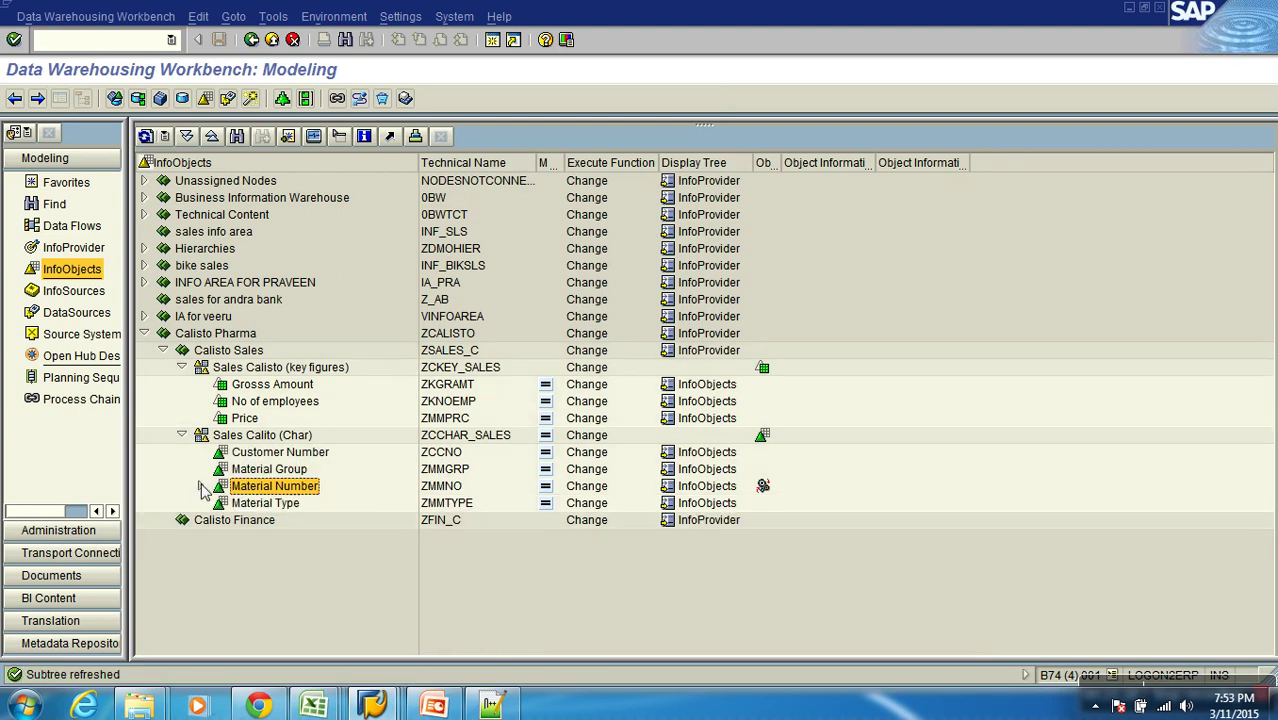
pyautogui.click(201, 486)
pyautogui.click(277, 505)
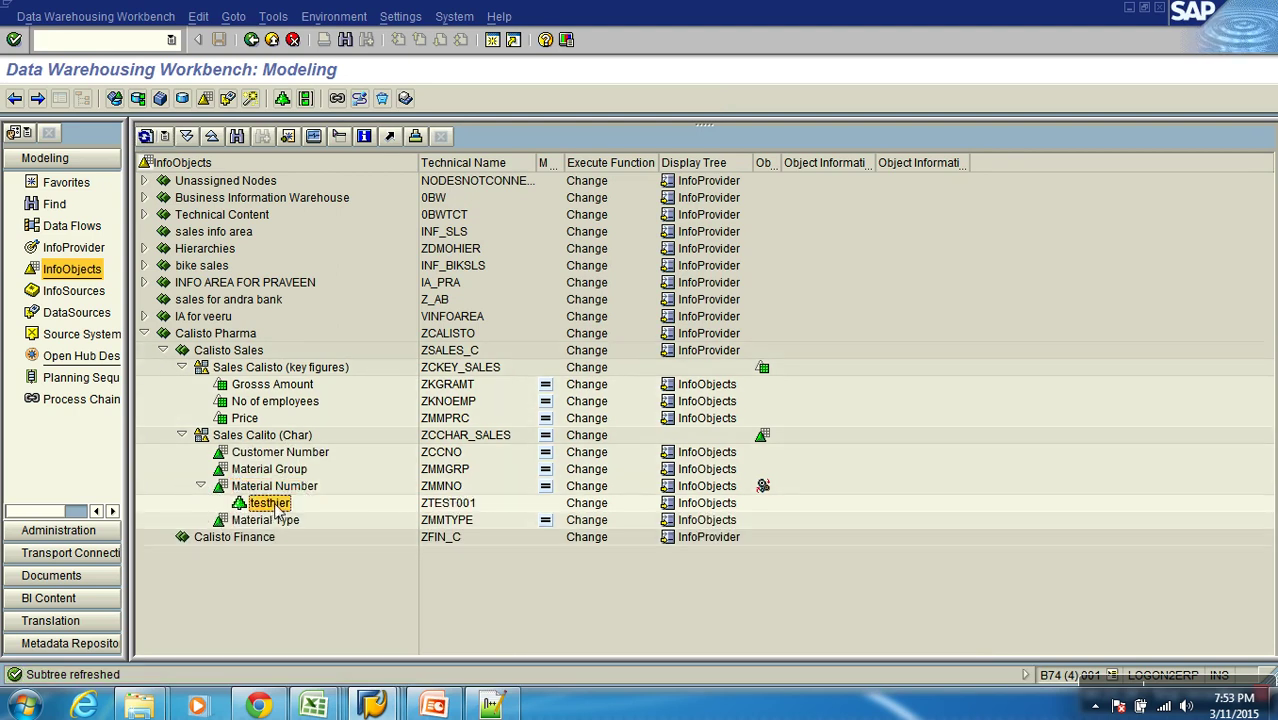
pyautogui.rightClick(277, 508)
pyautogui.click(302, 517)
pyautogui.click(488, 187)
pyautogui.click(488, 221)
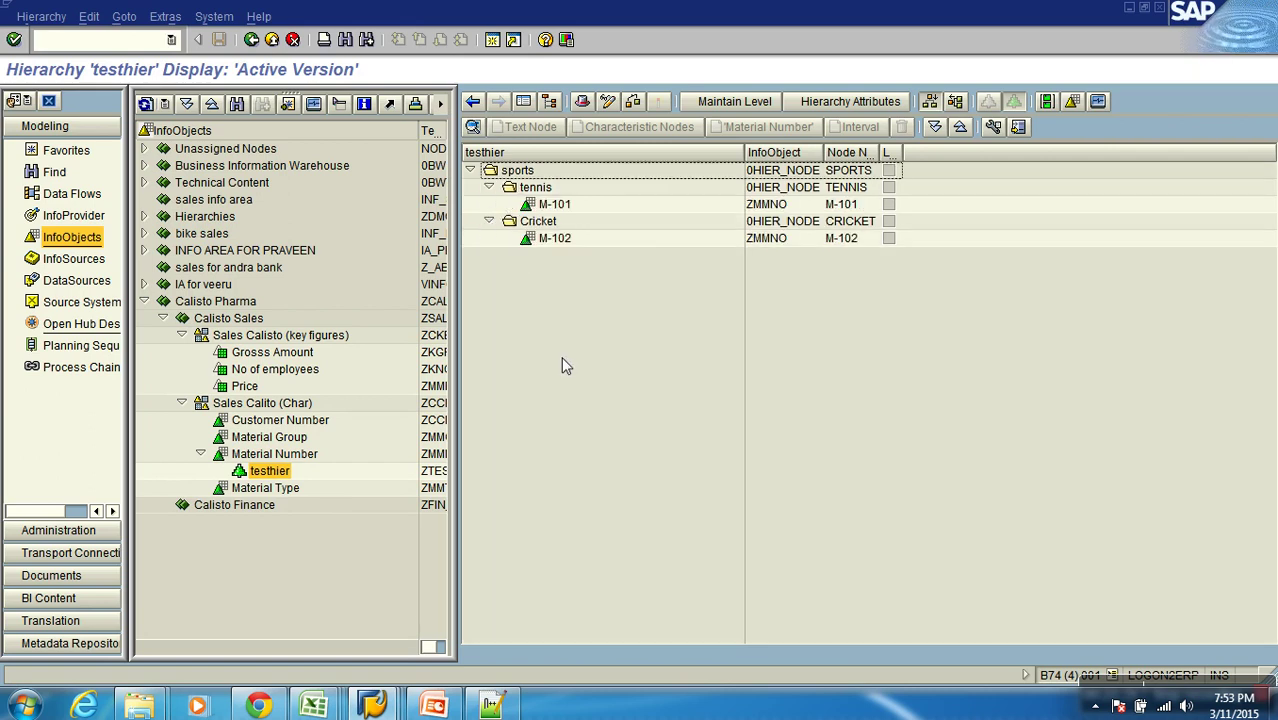